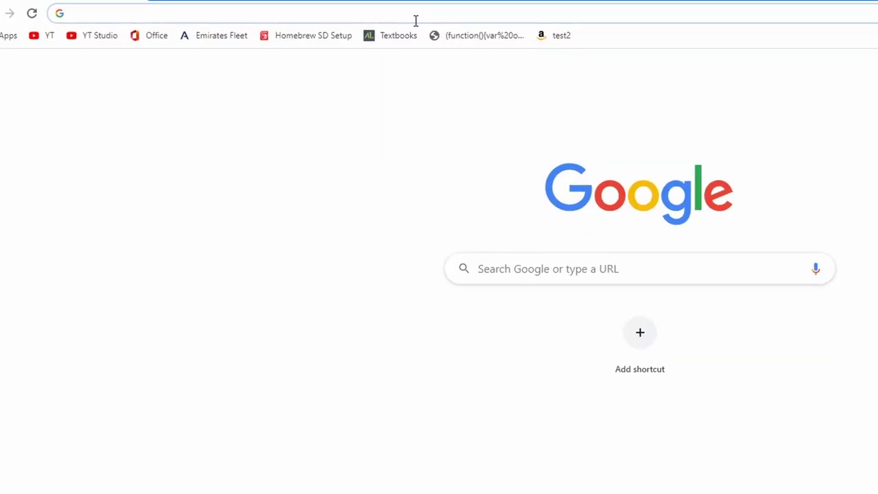
# - Search 'Premiere Pro price' and open Adobe's Premiere Pro purchase page to see plan prices
pyautogui.write('Premiere')
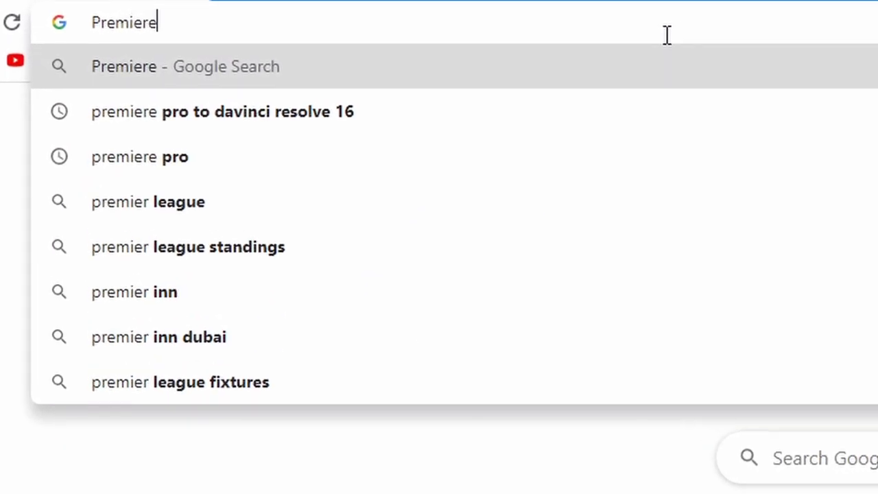
pyautogui.write(' Pro p')
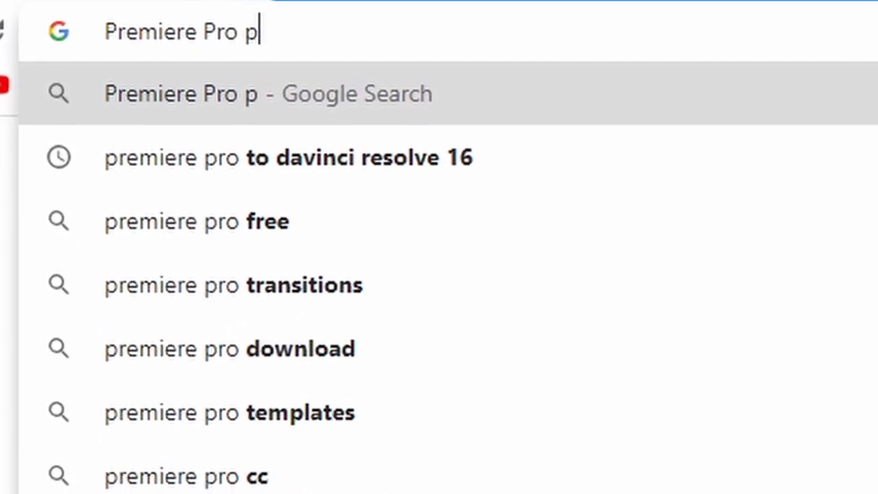
pyautogui.write('rice')
pyautogui.press('Return')
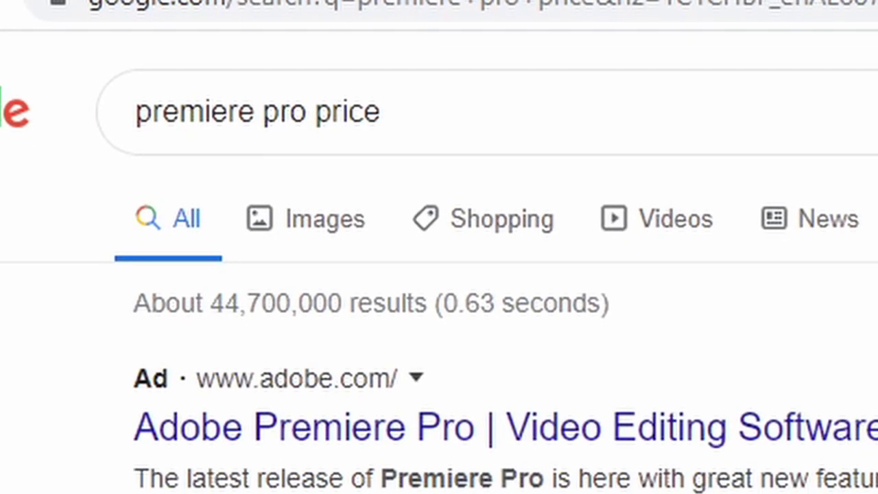
pyautogui.click(724, 437)
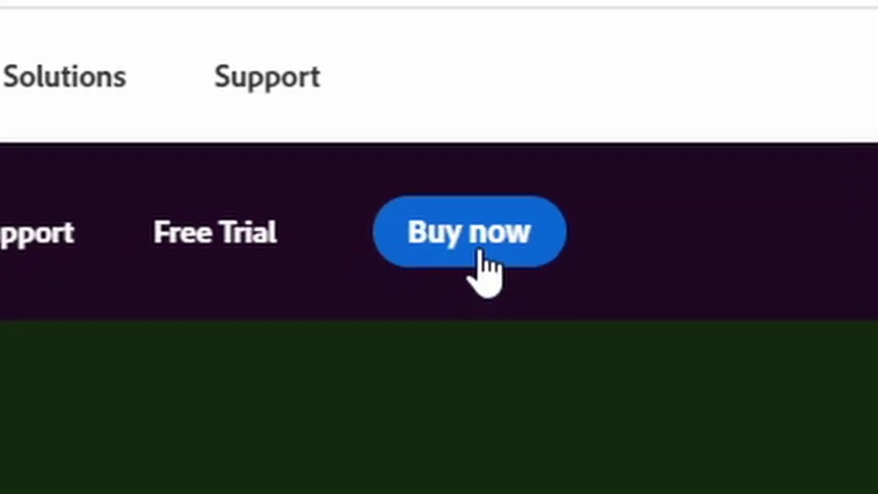
pyautogui.click(557, 170)
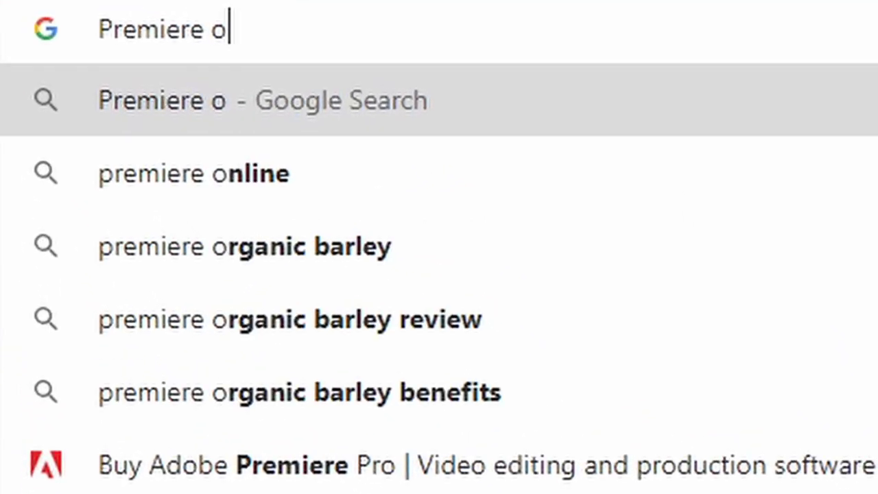
pyautogui.press('BackSpace')
pyautogui.write('pro crac')
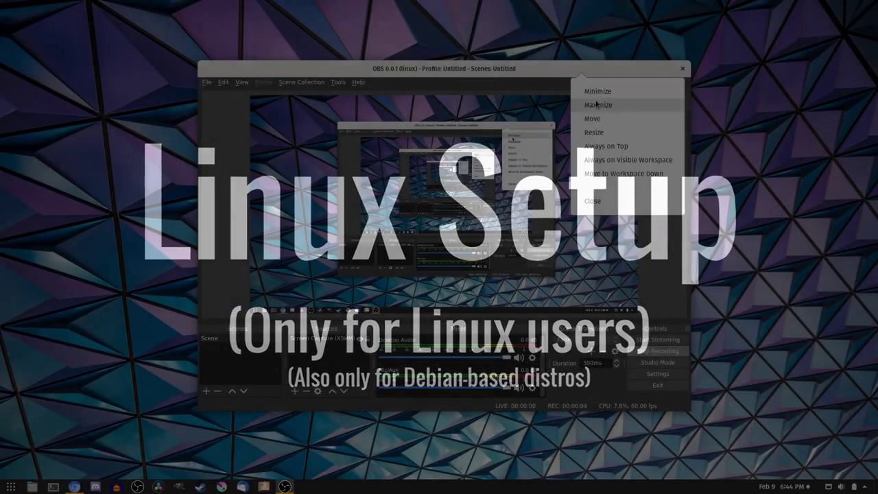
# - Close the OBS window to leave only the bare desktop
pyautogui.click(598, 91)
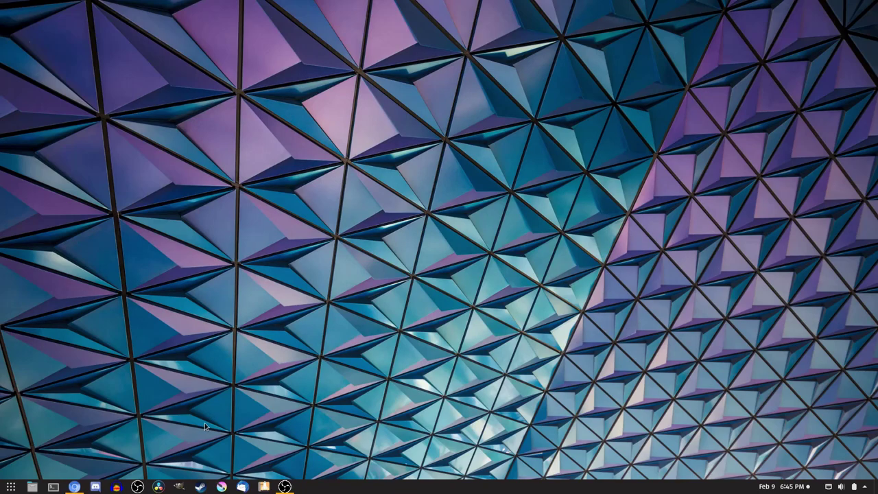
# - Run sudo apt-get install audacity in a terminal, entering the account password
pyautogui.click(52, 487)
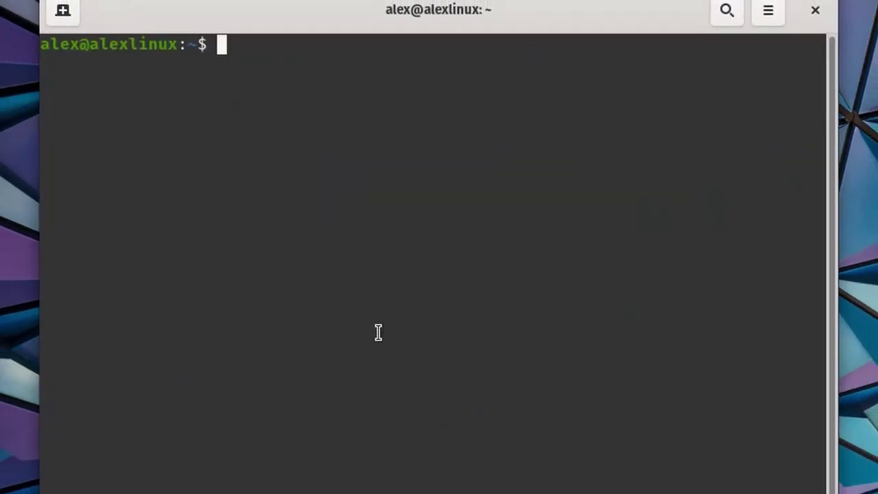
pyautogui.write('sudo apt-get install')
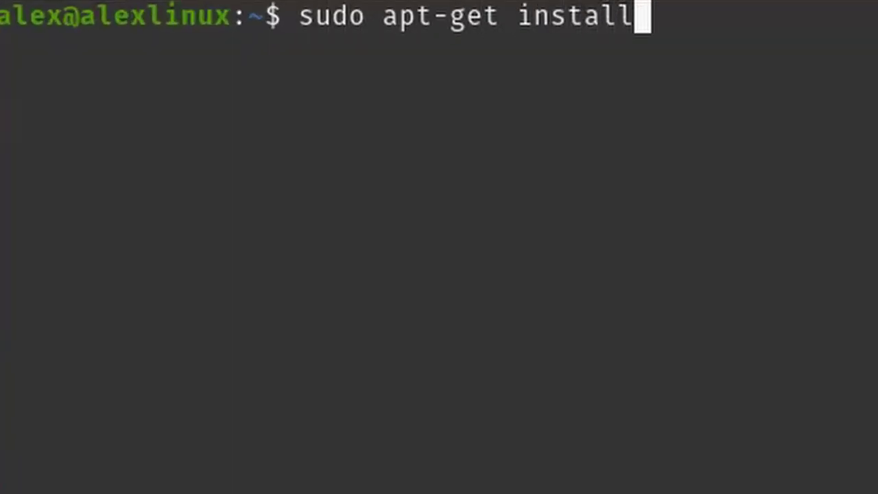
pyautogui.write('ty')
pyautogui.press('Return')
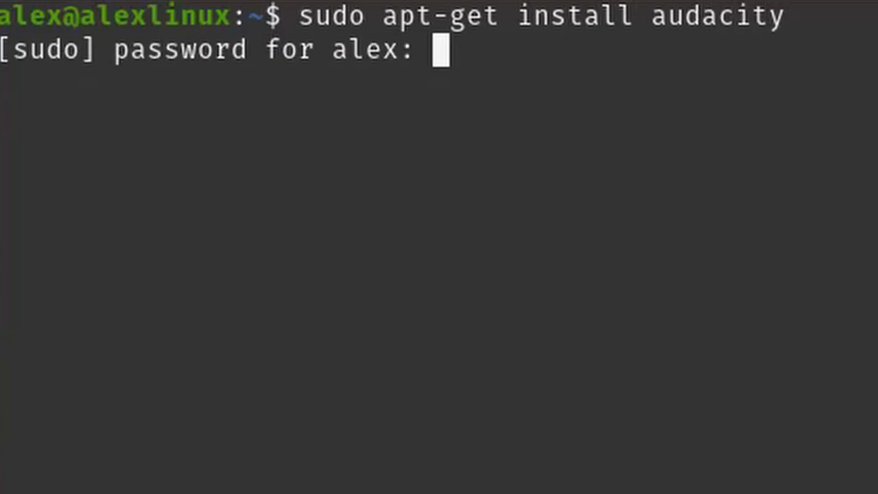
pyautogui.press('Return')
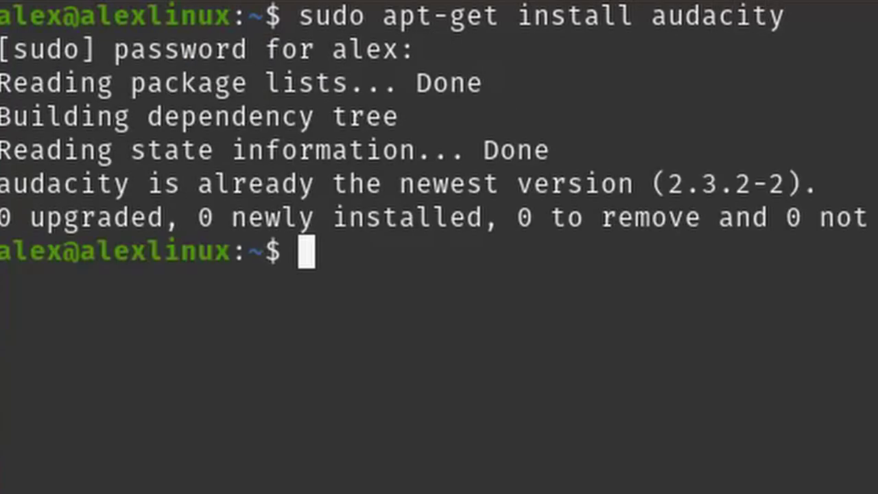
pyautogui.press('Up')
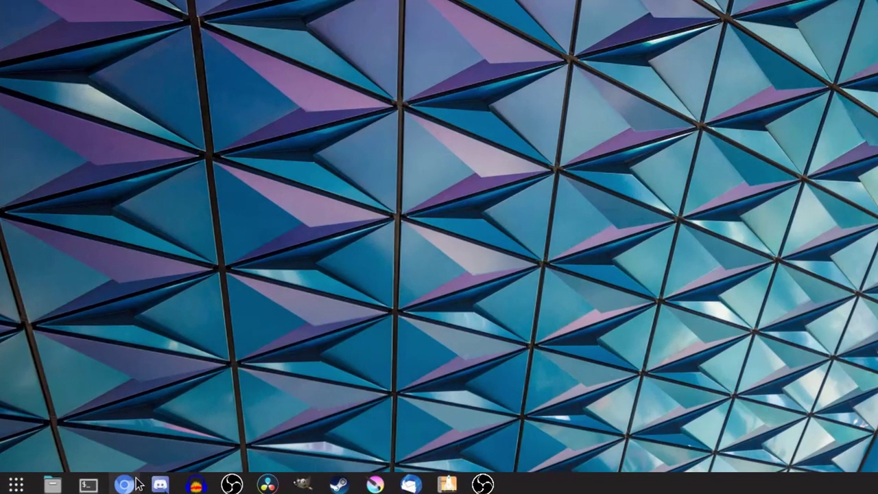
# - Search makeresolvedeb and download MakeResolveDeb version 16.1.2-1 from its project page
pyautogui.click(135, 484)
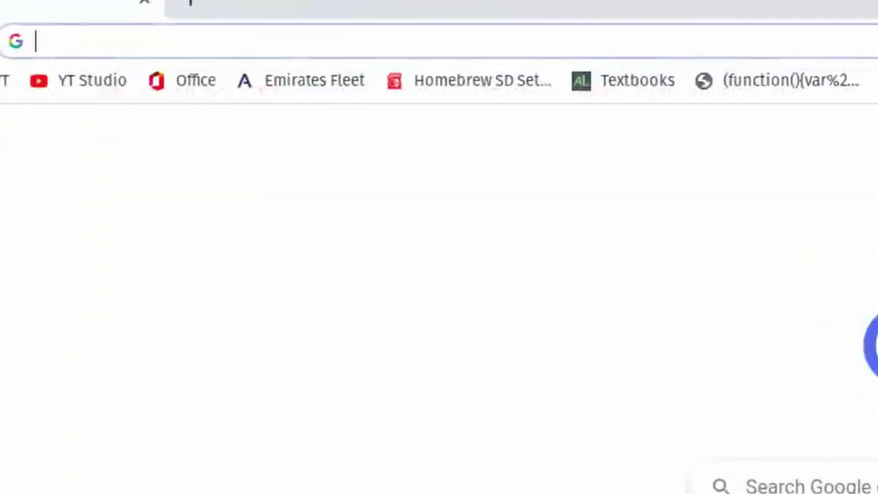
pyautogui.write('make')
pyautogui.press('Return')
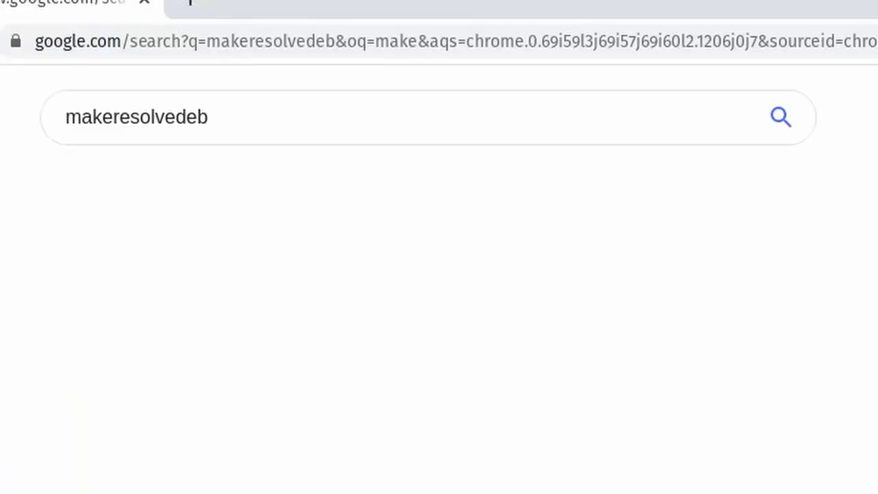
pyautogui.click(690, 177)
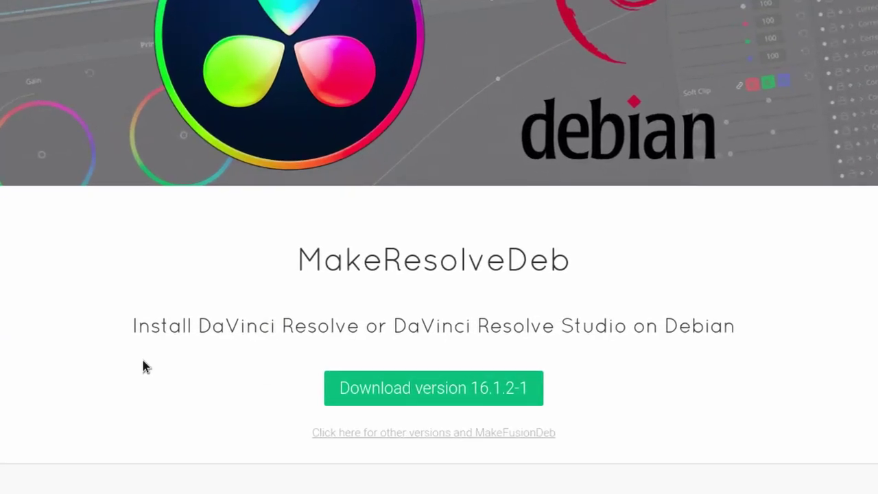
pyautogui.click(494, 392)
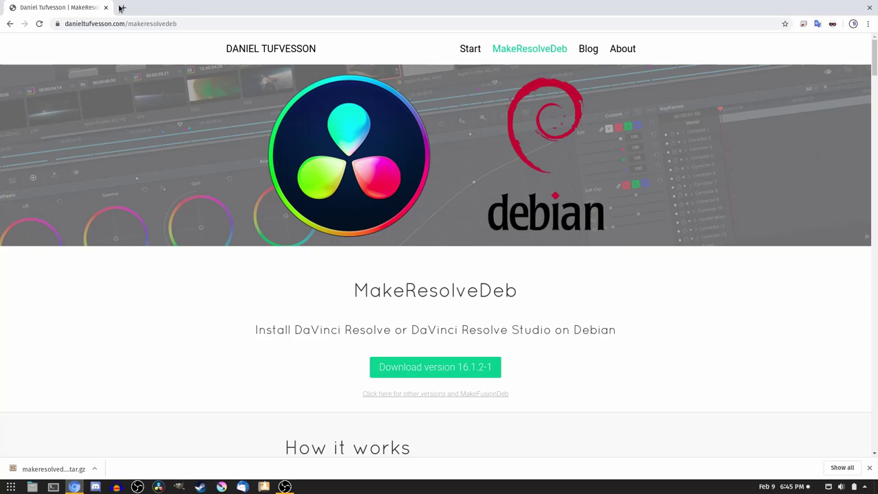
# - In a new tab, search davinci resolve and download the Linux version of DaVinci Resolve 16
pyautogui.click(122, 7)
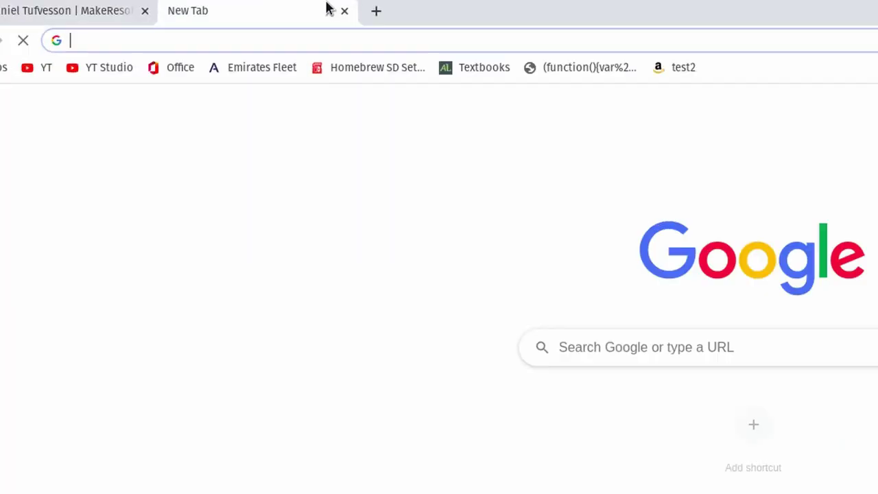
pyautogui.write('davinci+resolve&oq=davi&aqs=chrome.0.69i59j69')
pyautogui.press('Return')
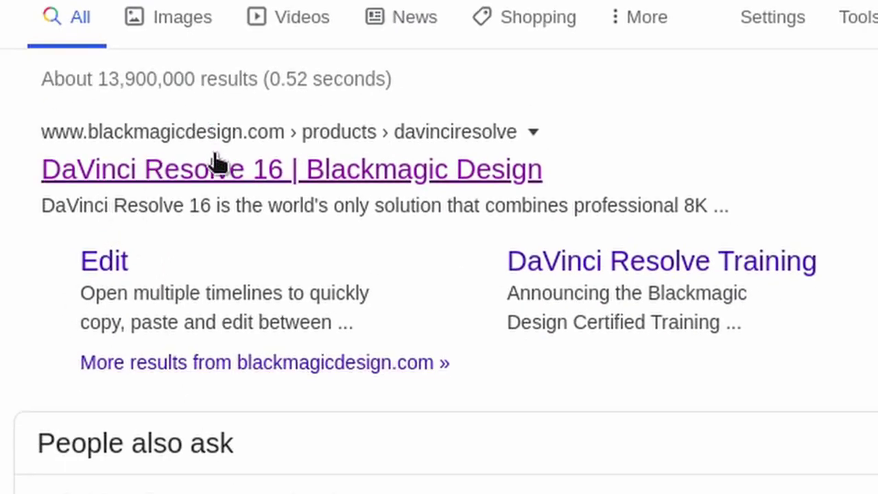
pyautogui.click(215, 157)
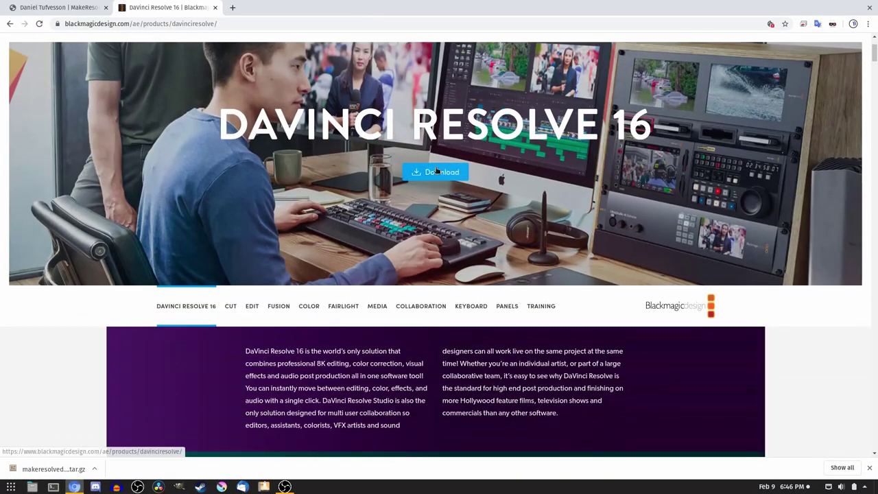
pyautogui.click(436, 171)
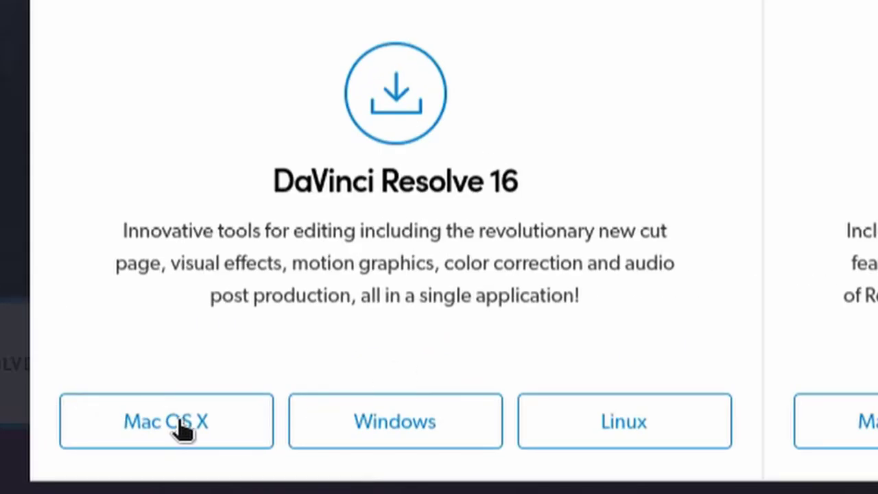
pyautogui.click(661, 437)
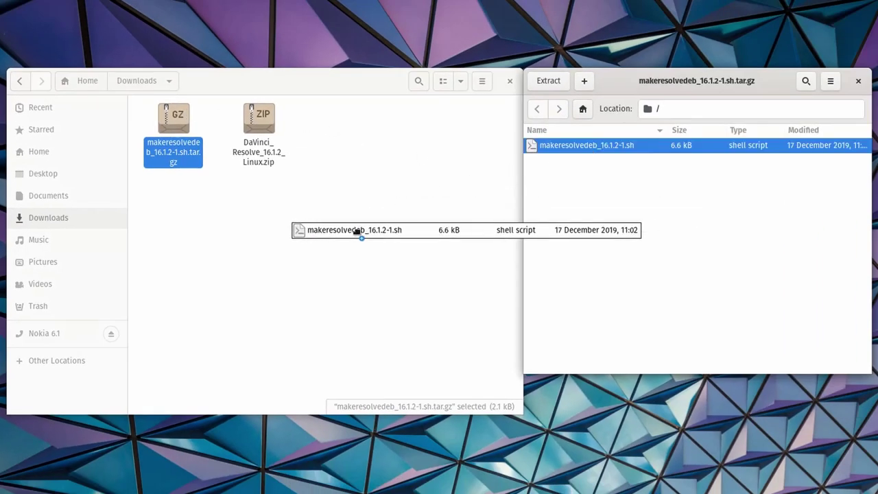
# - Extract makeresolvedeb_16.1.2-1.sh and the DaVinci Resolve .run installer into Downloads
pyautogui.moveTo(357, 232); pyautogui.dragTo(357, 236)
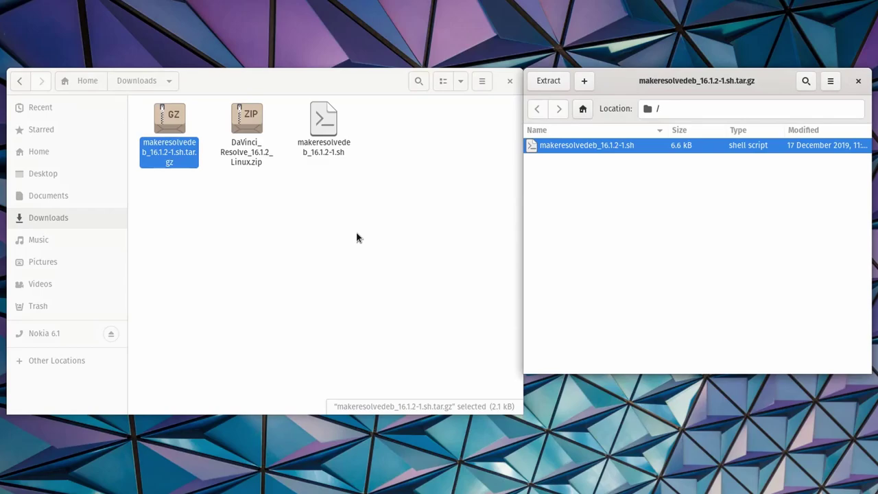
pyautogui.click(857, 81)
pyautogui.doubleClick(247, 130)
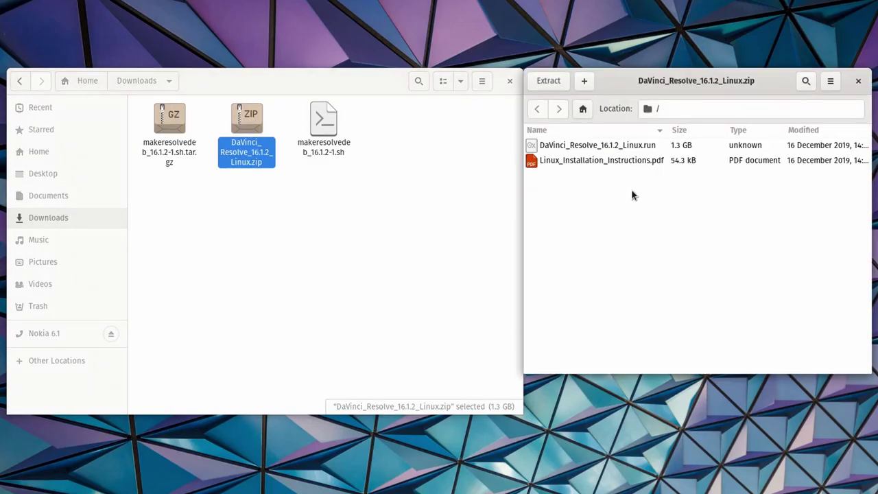
pyautogui.moveTo(621, 148); pyautogui.dragTo(320, 236)
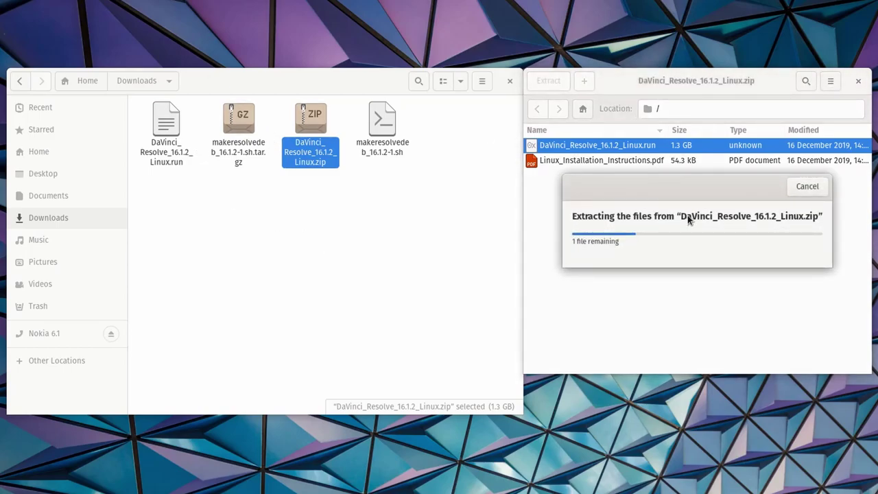
# - Move both downloaded archives to the Trash
pyautogui.keyDown('ctrl'); pyautogui.click(238, 124); pyautogui.keyUp('ctrl')
pyautogui.rightClick(238, 124)
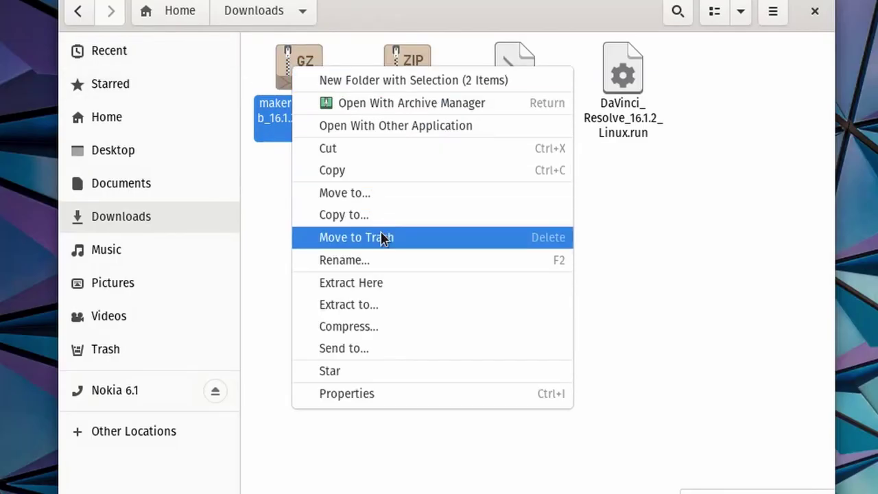
pyautogui.click(382, 238)
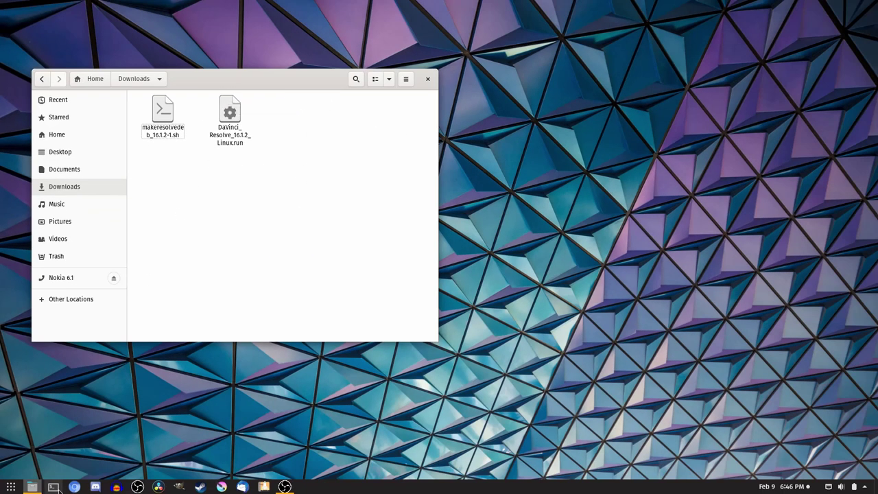
# - Open a terminal and change into the Downloads folder
pyautogui.click(55, 488)
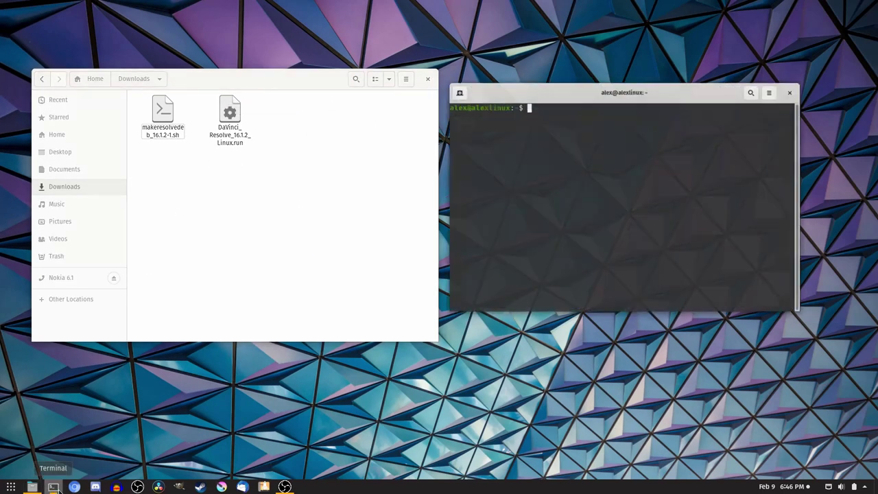
pyautogui.write('cd /home/alex/Downloads')
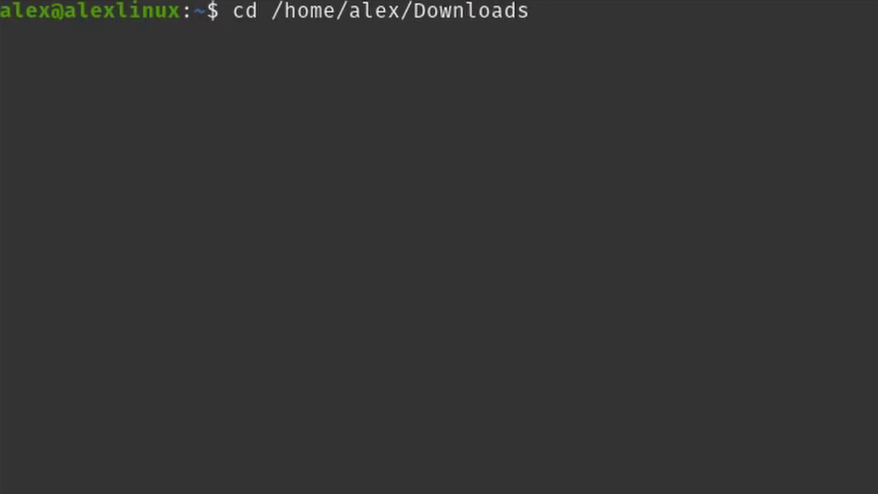
pyautogui.press('Return')
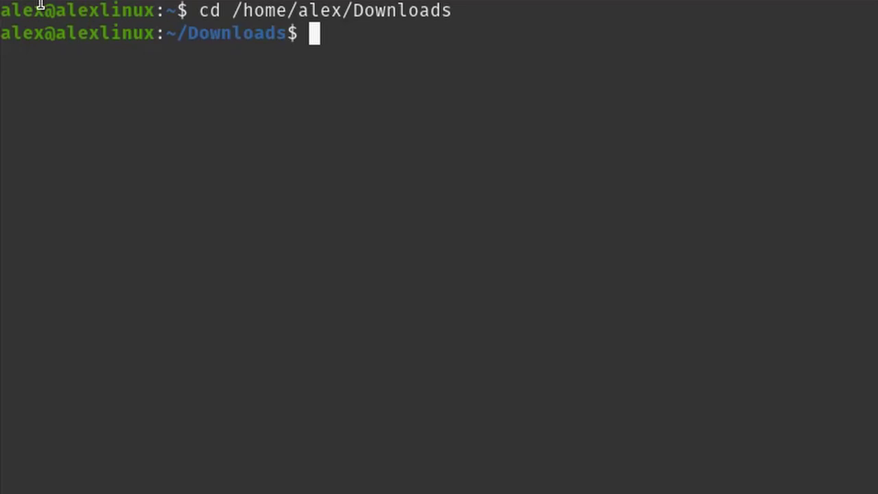
# - Paste and run the apt install of libssl1.0, ocl-icd-opencl-dev, fakeroot and xorriso, corrected from libssl1.0.0
pyautogui.write('sudo apt install libssl1.0.0 ocl-icd-opencl-dev fakeroot xorriso')
pyautogui.press('Left')
pyautogui.press('Left')
pyautogui.press('Left')
pyautogui.press('Left')
pyautogui.press('Left')
pyautogui.press('Left')
pyautogui.press('Left')
pyautogui.press('Left')
pyautogui.press('Left')
pyautogui.press('Left')
pyautogui.press('Left')
pyautogui.press('Left')
pyautogui.press('Left')
pyautogui.press('Left')
pyautogui.press('Left')
pyautogui.press('Left')
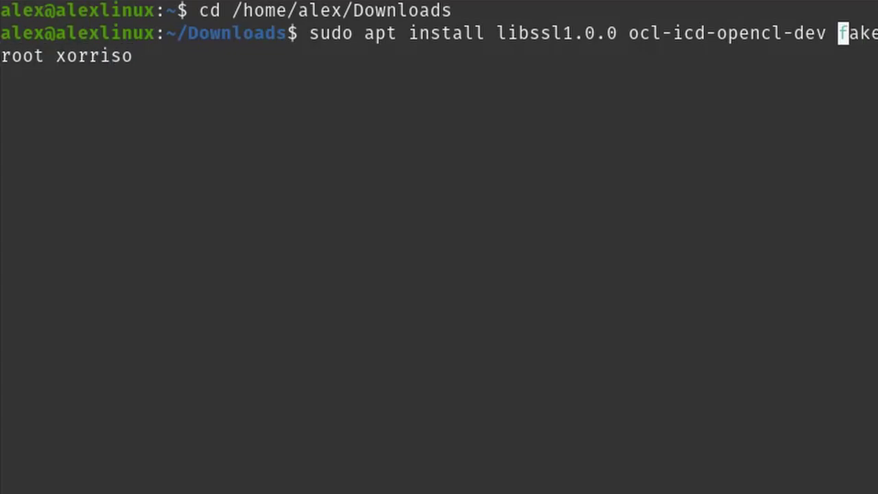
pyautogui.press('Left')
pyautogui.press('Left')
pyautogui.press('Left')
pyautogui.press('Left')
pyautogui.press('Left')
pyautogui.press('Left')
pyautogui.press('Left')
pyautogui.press('Left')
pyautogui.press('Left')
pyautogui.press('Left')
pyautogui.press('Left')
pyautogui.press('Left')
pyautogui.press('Left')
pyautogui.press('Left')
pyautogui.press('Left')
pyautogui.press('Left')
pyautogui.press('Left')
pyautogui.press('Left')
pyautogui.press('Left')
pyautogui.press('Left')
pyautogui.press('BackSpace')
pyautogui.press('BackSpace')
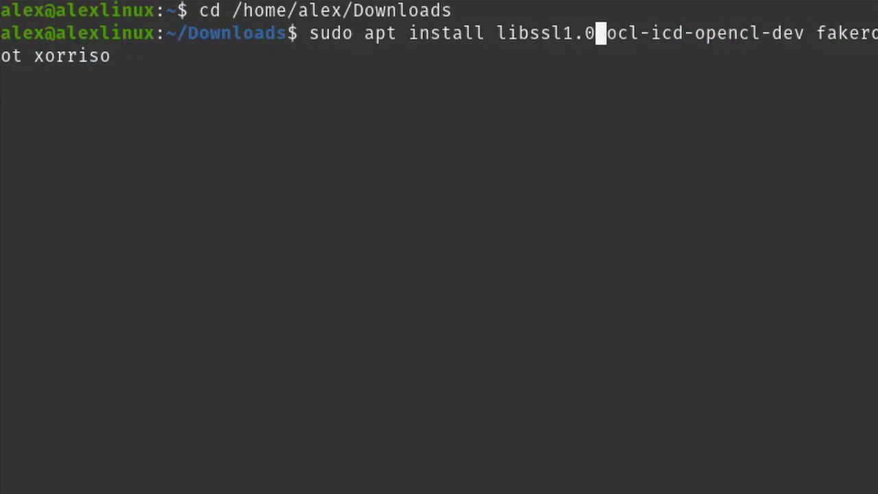
pyautogui.press('Right')
pyautogui.press('Right')
pyautogui.press('Right')
pyautogui.press('Right')
pyautogui.press('Right')
pyautogui.press('Right')
pyautogui.press('Right')
pyautogui.press('Right')
pyautogui.press('Right')
pyautogui.press('Right')
pyautogui.press('Right')
pyautogui.press('Right')
pyautogui.press('Right')
pyautogui.press('Right')
pyautogui.press('Right')
pyautogui.press('Right')
pyautogui.press('Right')
pyautogui.press('Right')
pyautogui.press('Right')
pyautogui.press('Right')
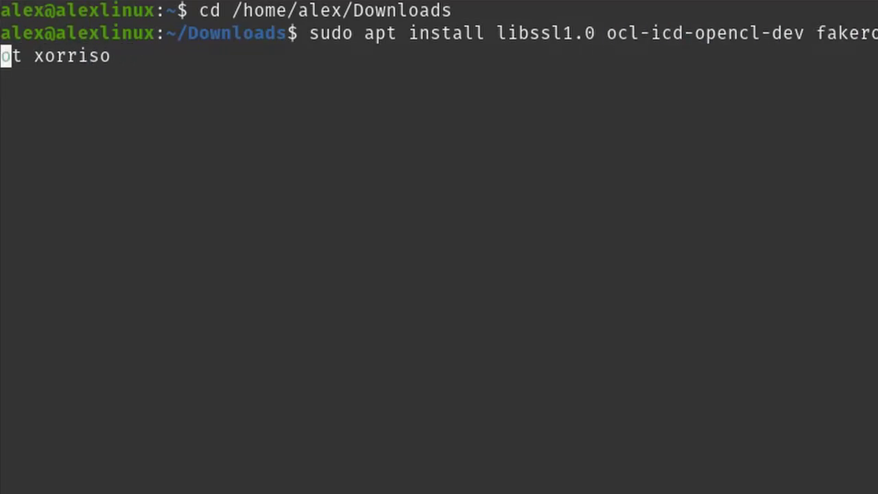
pyautogui.press('Right')
pyautogui.press('Right')
pyautogui.press('Right')
pyautogui.press('Right')
pyautogui.press('Right')
pyautogui.press('Right')
pyautogui.press('Right')
pyautogui.press('Right')
pyautogui.press('Right')
pyautogui.press('Right')
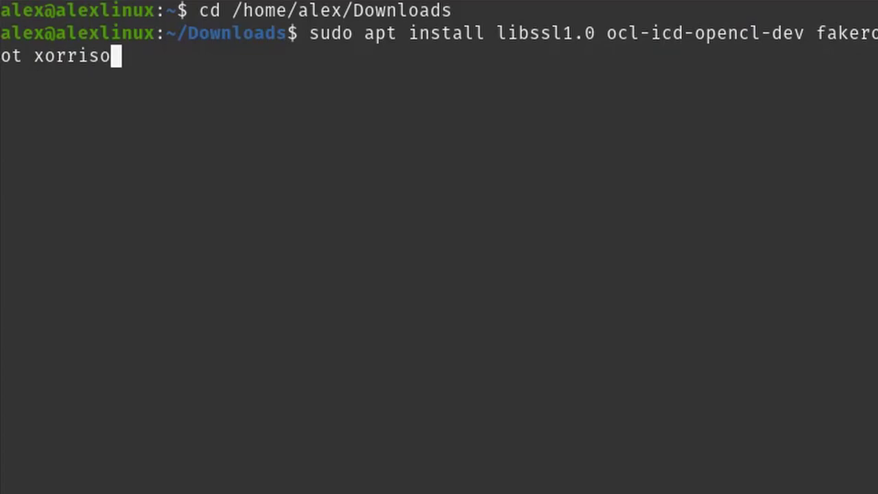
pyautogui.press('Return')
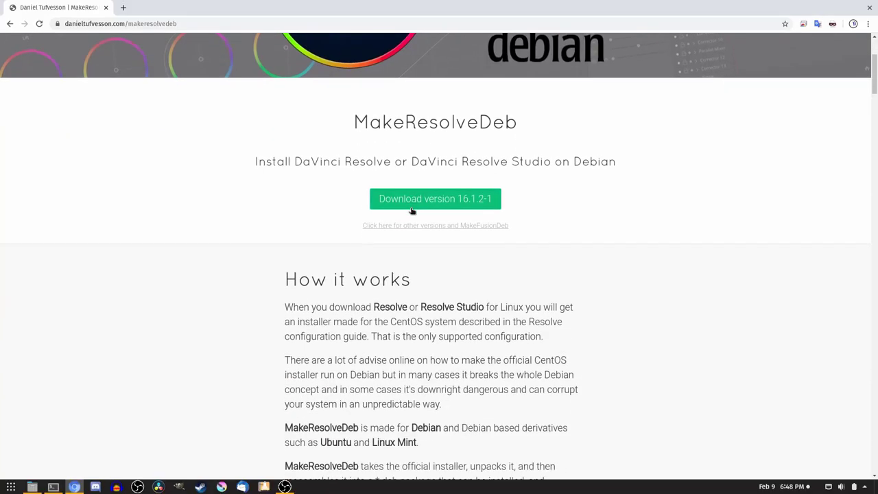
# - Copy the './makeresolvedeb_16.0-1.sh lite' example from the Run MakeResolveDeb instructions
pyautogui.scroll(-4, 412, 206)
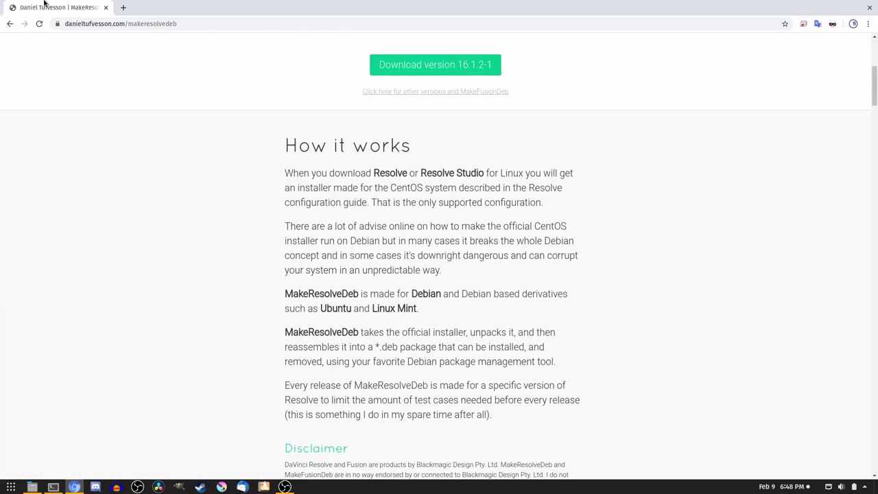
pyautogui.scroll(-8, 433, 170)
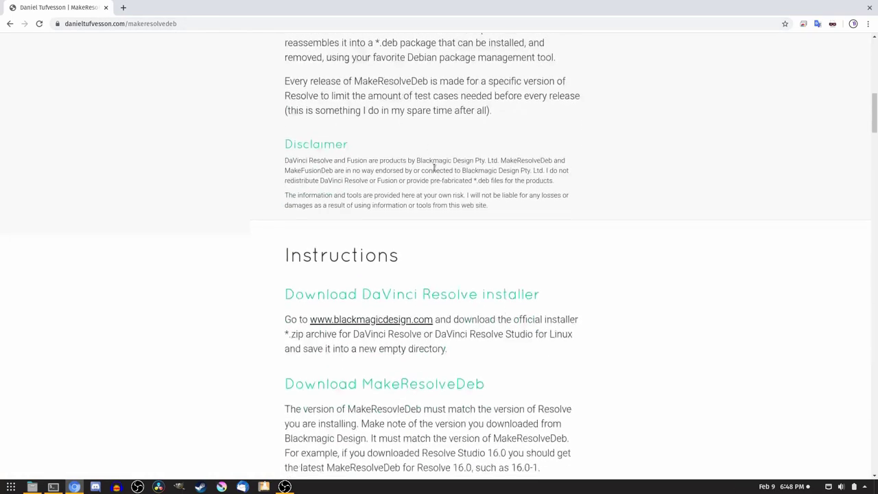
pyautogui.scroll(-9, 434, 167)
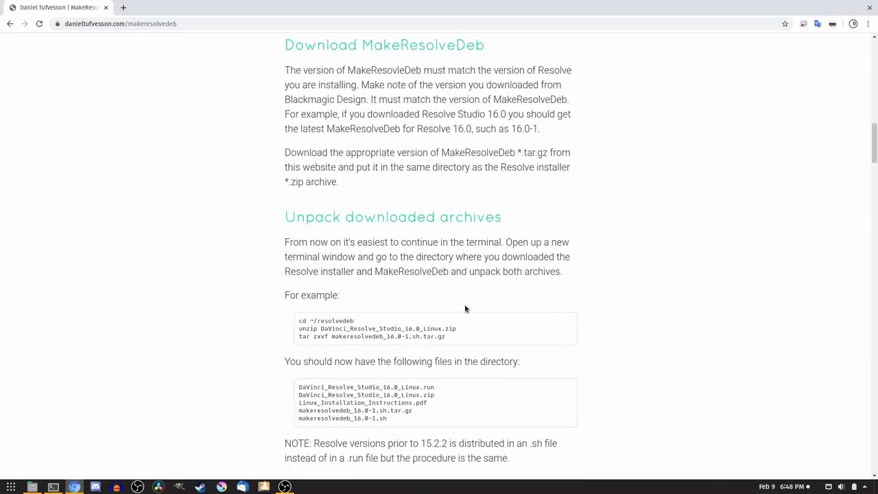
pyautogui.scroll(-2, 465, 309)
pyautogui.scroll(-6, 412, 377)
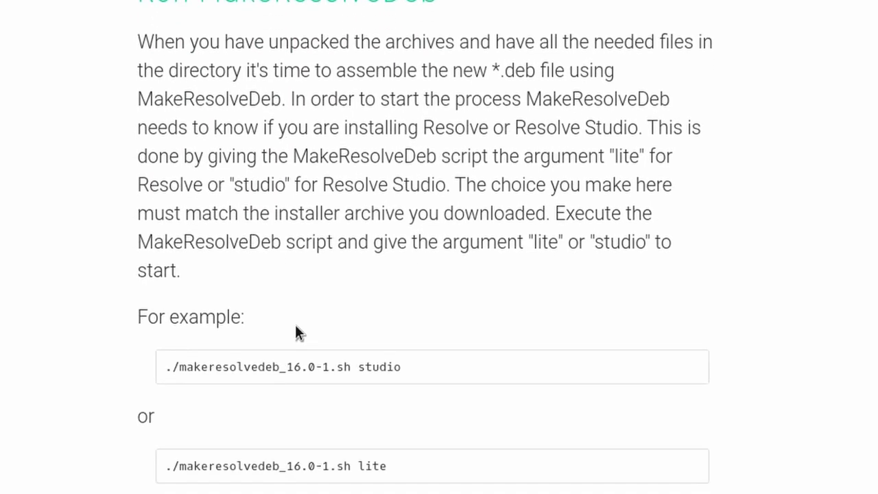
pyautogui.scroll(-2, 302, 326)
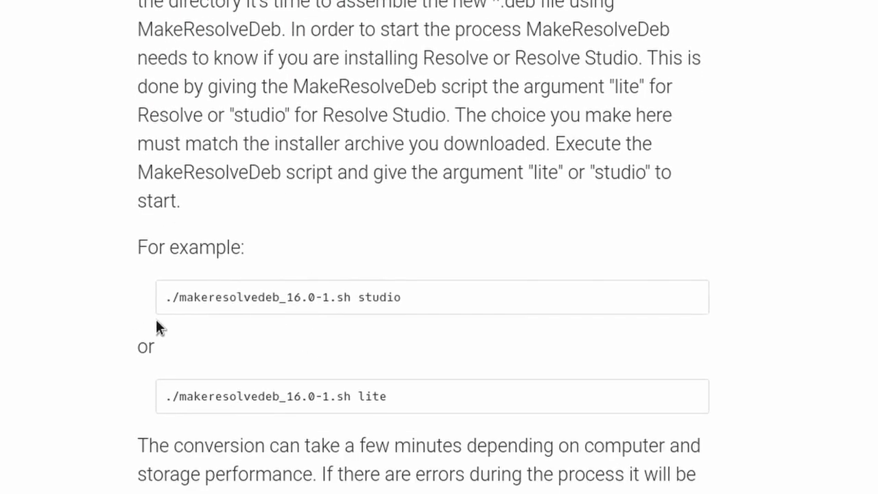
pyautogui.moveTo(385, 396); pyautogui.dragTo(156, 386)
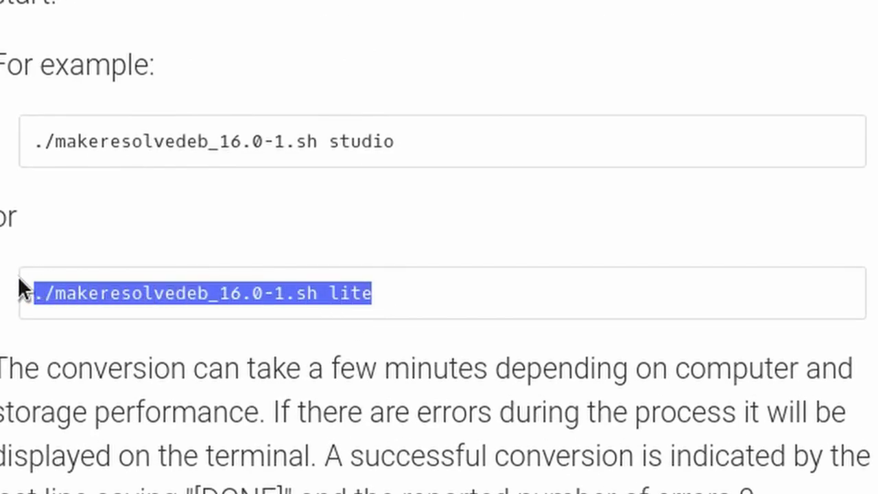
pyautogui.rightClick(824, 16)
pyautogui.click(758, 11)
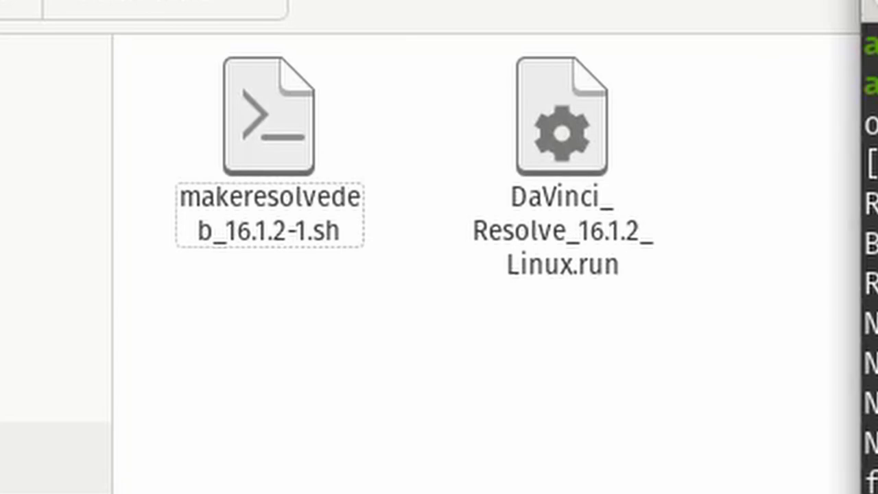
# - Run ./makeresolvedeb_16.1.2-1.sh lite, then check the built davinci-resolve_16.1.2-1_amd64.deb in Files
pyautogui.press('Left')
pyautogui.press('Left')
pyautogui.press('Left')
pyautogui.press('Left')
pyautogui.press('Left')
pyautogui.press('Left')
pyautogui.press('Left')
pyautogui.press('Left')
pyautogui.press('Left')
pyautogui.press('Right')
pyautogui.press('BackSpace')
pyautogui.press('BackSpace')
pyautogui.press('BackSpace')
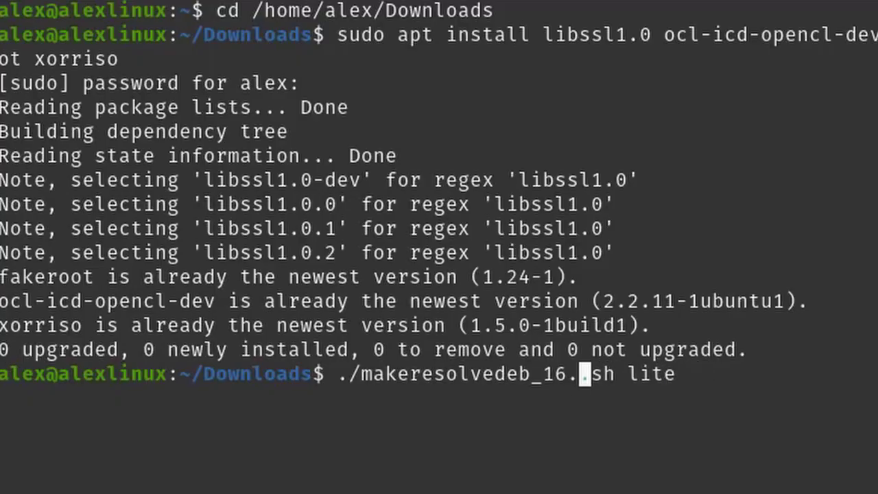
pyautogui.write('1.2')
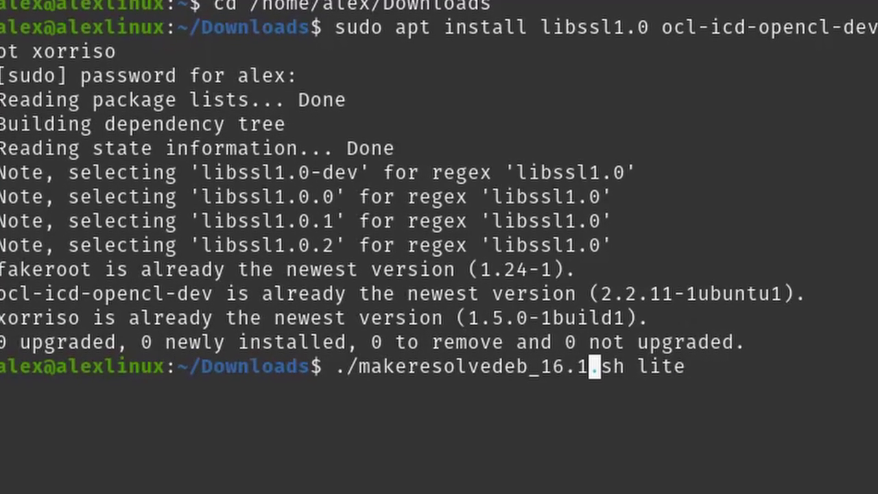
pyautogui.write('-1.')
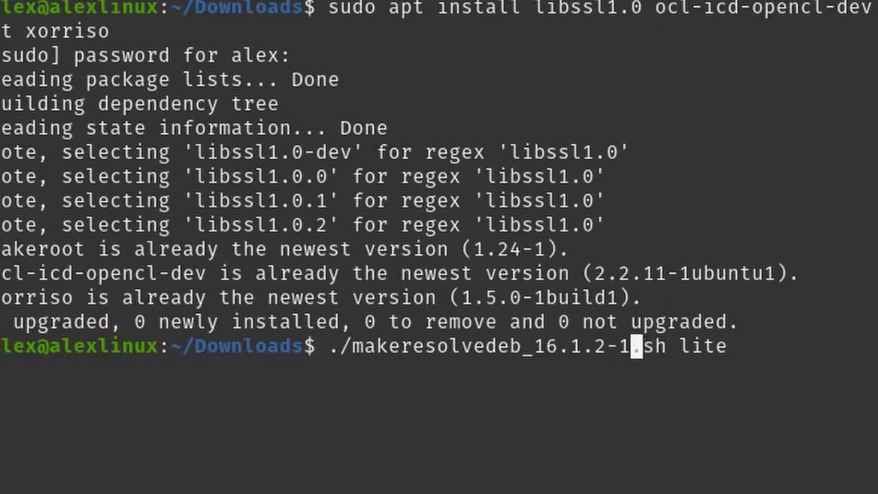
pyautogui.press('Right')
pyautogui.press('Right')
pyautogui.press('Right')
pyautogui.press('Right')
pyautogui.press('Right')
pyautogui.press('Right')
pyautogui.press('Right')
pyautogui.press('Right')
pyautogui.press('Return')
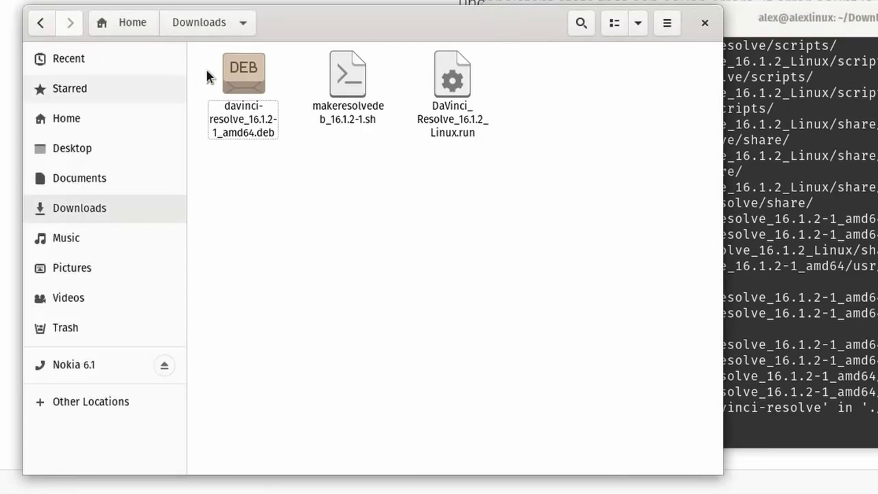
pyautogui.click(232, 74)
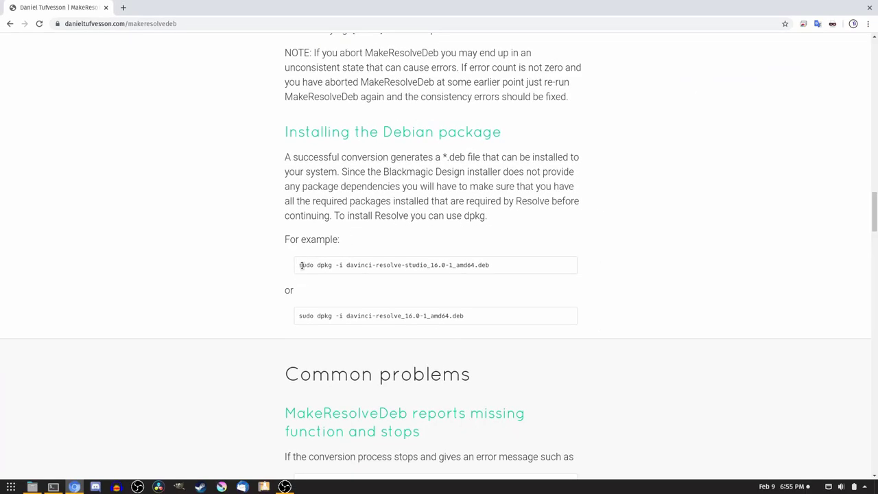
# - Select and copy the second dpkg install example command in Chrome
pyautogui.moveTo(308, 315); pyautogui.dragTo(393, 322)
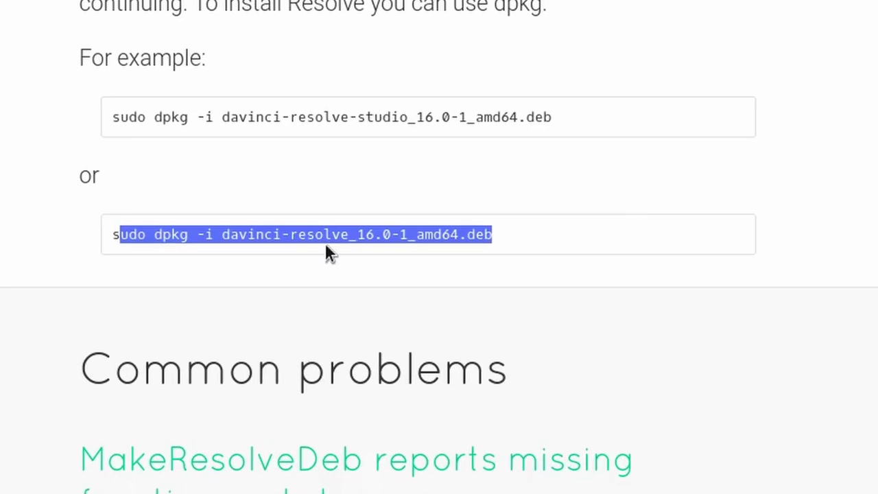
pyautogui.click(333, 323)
pyautogui.moveTo(112, 235); pyautogui.dragTo(512, 221)
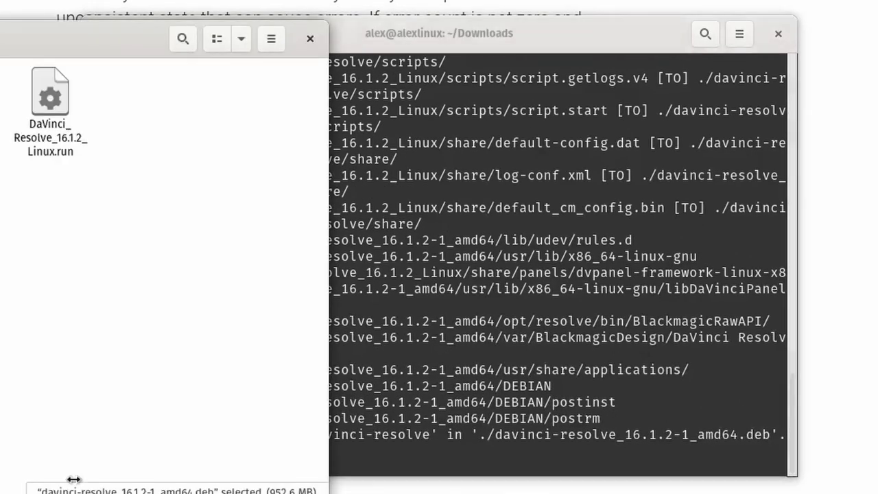
# - Paste the dpkg command, change 16.0-1 to 16.1.2-1, and run it to install the package
pyautogui.write('sudo dpkg -i davinci-resolve_16.0-1_amd64.deb')
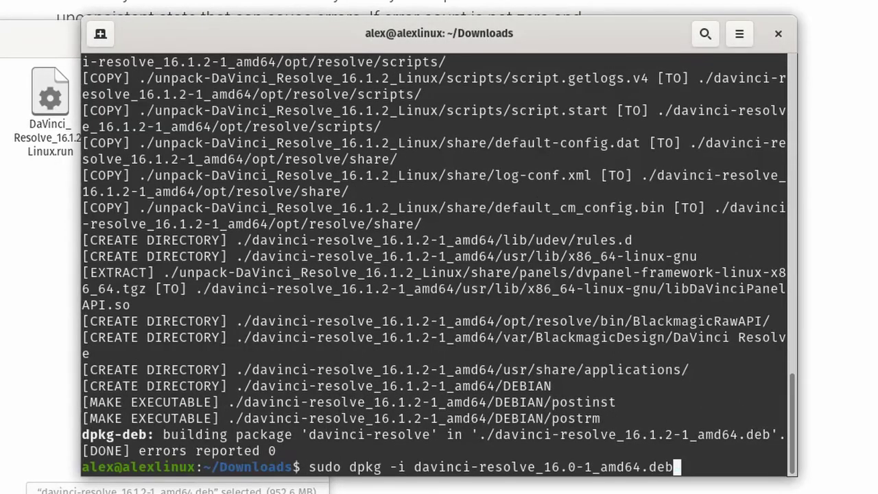
pyautogui.press('Left')
pyautogui.press('Left')
pyautogui.press('Left')
pyautogui.press('Left')
pyautogui.press('Left')
pyautogui.press('Left')
pyautogui.press('Left')
pyautogui.press('Left')
pyautogui.press('Left')
pyautogui.press('Left')
pyautogui.press('Left')
pyautogui.press('Left')
pyautogui.press('BackSpace')
pyautogui.write('1.')
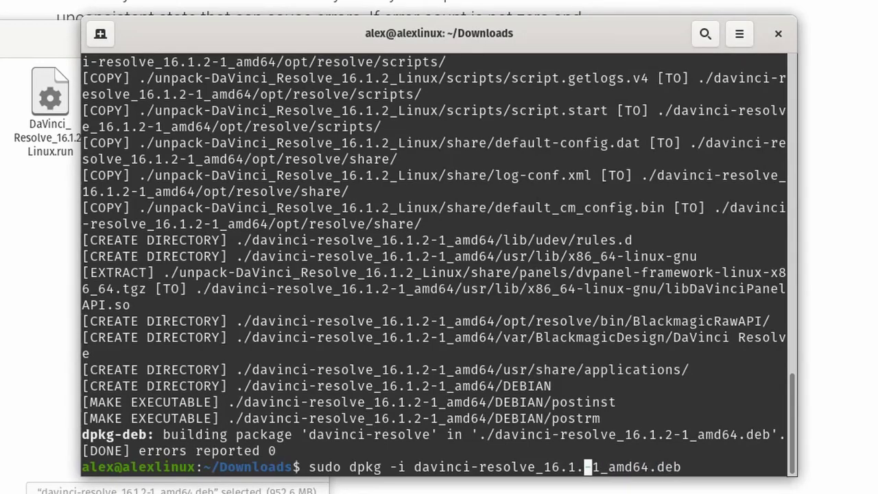
pyautogui.write('2')
pyautogui.press('Right')
pyautogui.press('Right')
pyautogui.press('Right')
pyautogui.press('Right')
pyautogui.press('Right')
pyautogui.press('Right')
pyautogui.press('Right')
pyautogui.press('Right')
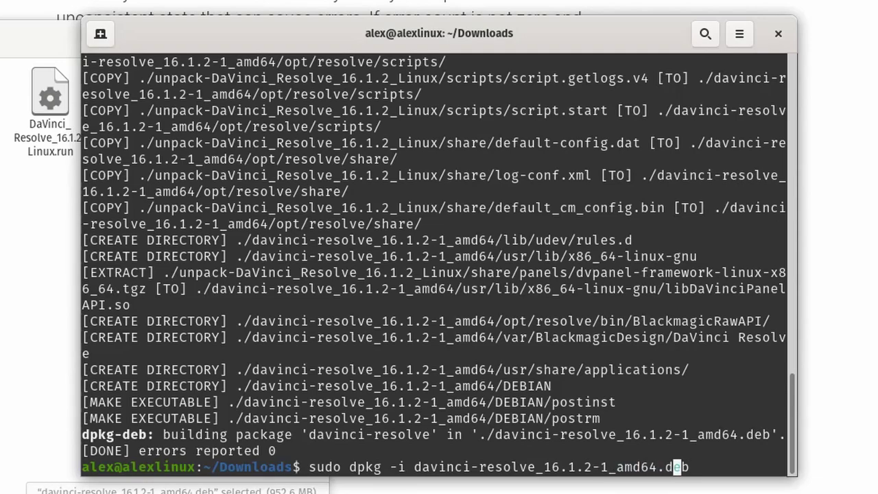
pyautogui.press('Right')
pyautogui.press('Right')
pyautogui.press('Return')
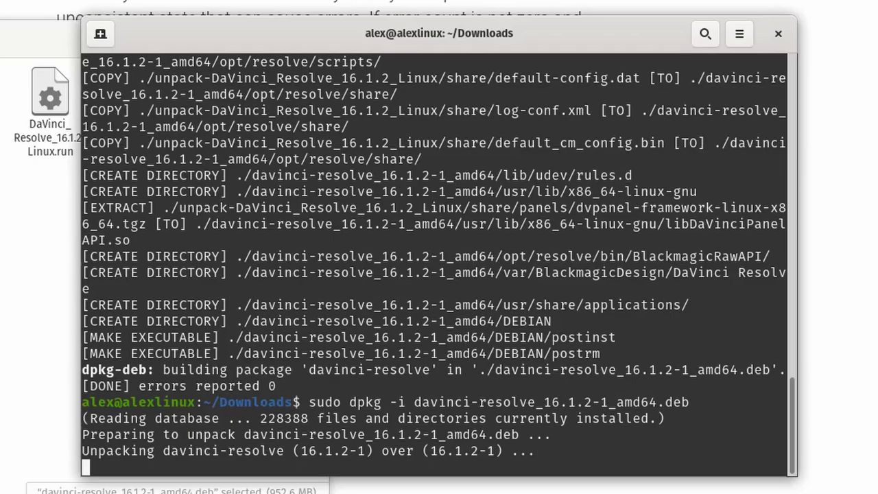
pyautogui.rightClick(416, 432)
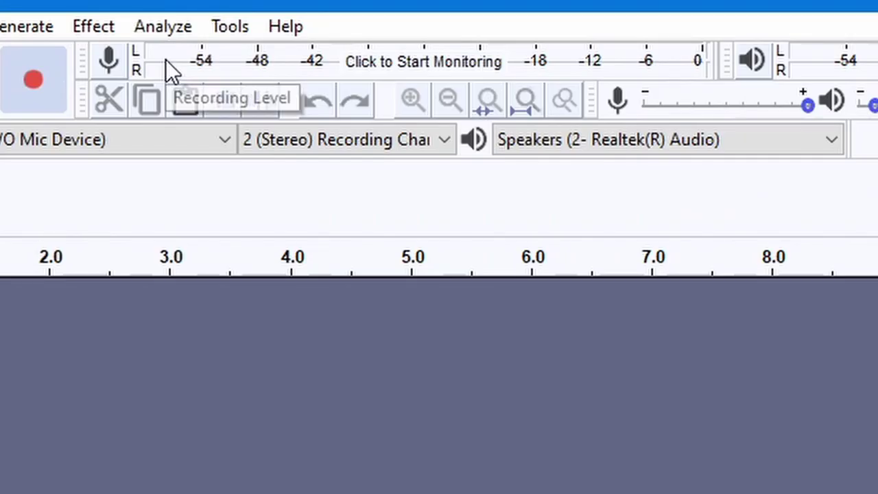
# - Monitor the input level and confirm MME, WO Mic microphone, 2 (Stereo) channels and Realtek speakers
pyautogui.click(385, 74)
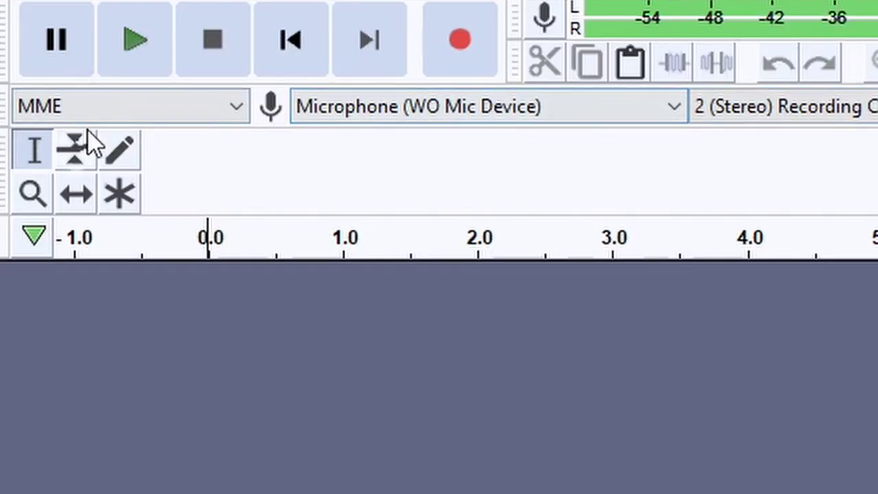
pyautogui.click(187, 114)
pyautogui.click(188, 114)
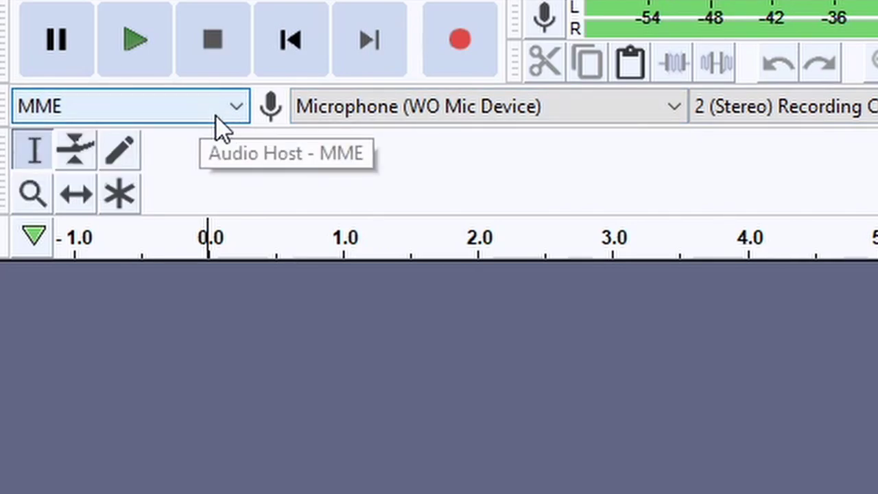
pyautogui.click(460, 106)
pyautogui.click(460, 107)
pyautogui.click(777, 120)
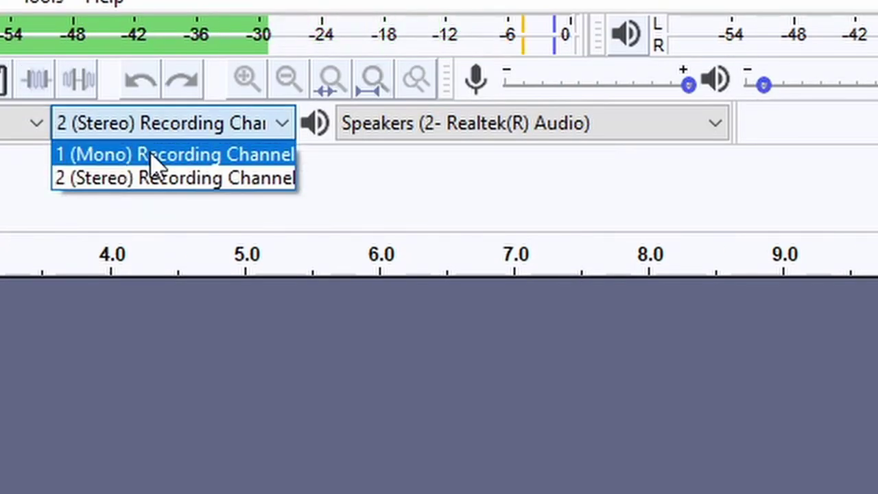
pyautogui.click(877, 124)
pyautogui.click(877, 117)
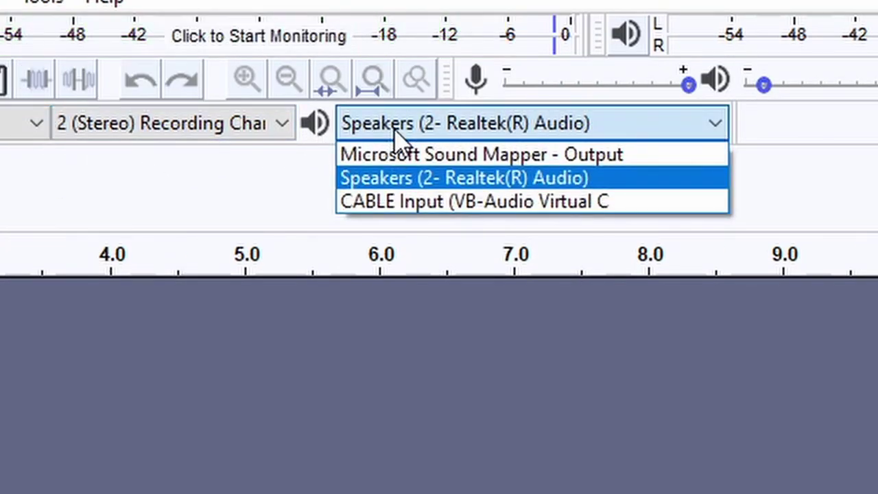
pyautogui.click(439, 184)
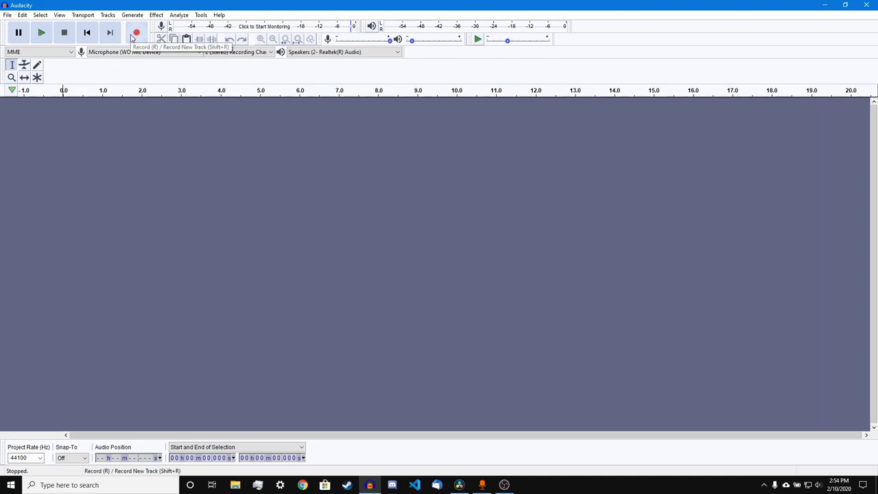
# - Record a voice take and delete everything after 5.2 s
pyautogui.click(136, 33)
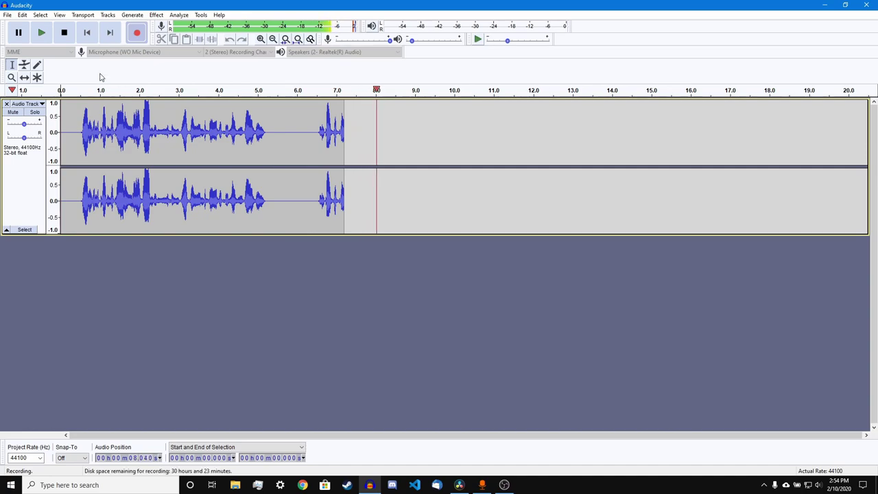
pyautogui.click(68, 39)
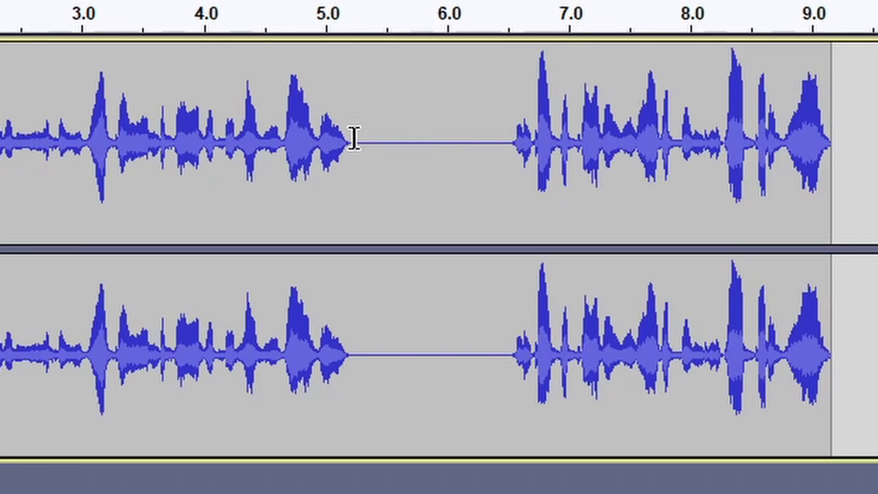
pyautogui.moveTo(267, 131); pyautogui.dragTo(375, 133)
pyautogui.moveTo(693, 143); pyautogui.dragTo(857, 142)
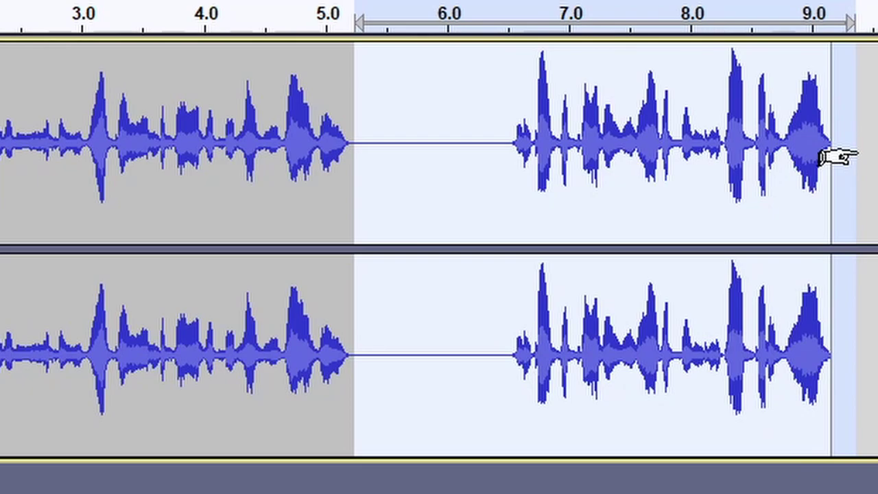
pyautogui.press('Delete')
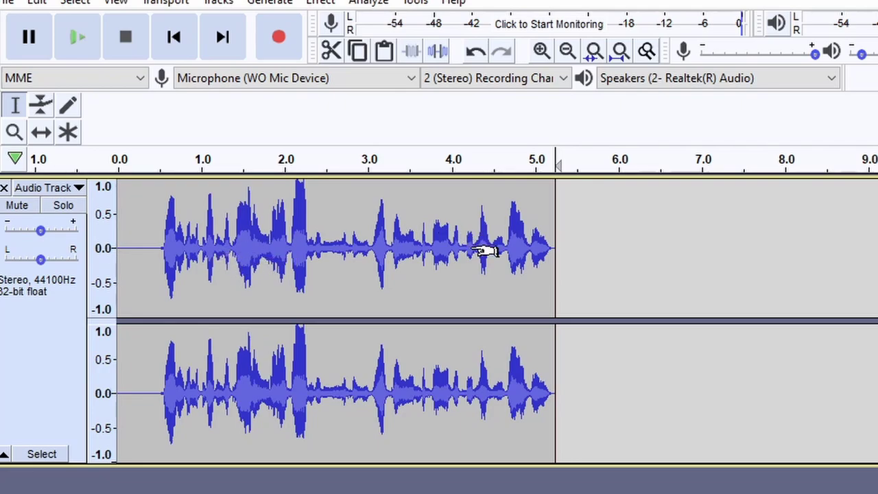
# - Delete the silent lead-in from 0 to 0.55 s
pyautogui.scroll(5, 519, 248)
pyautogui.scroll(-3, 519, 251)
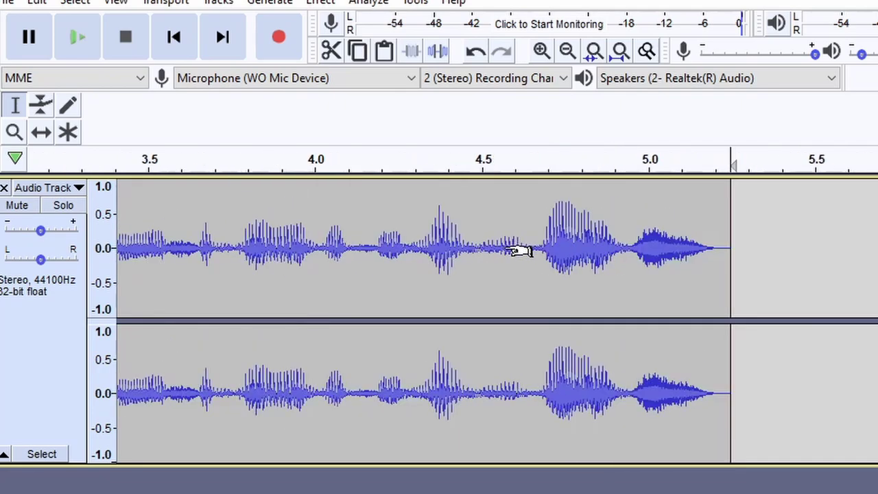
pyautogui.scroll(-2, 520, 251)
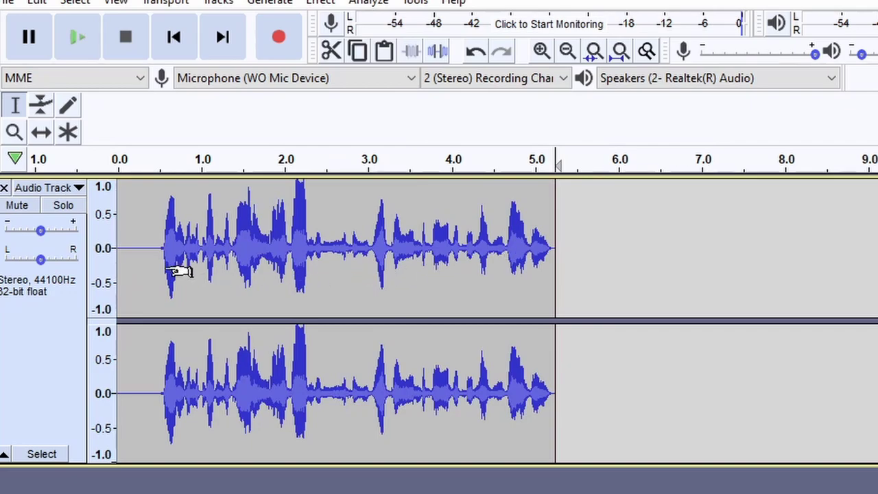
pyautogui.scroll(4, 162, 257)
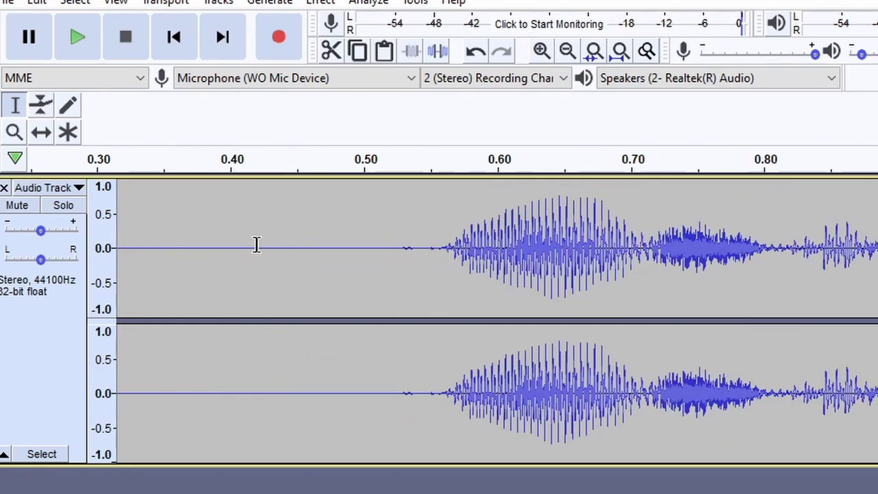
pyautogui.moveTo(429, 232); pyautogui.dragTo(103, 249)
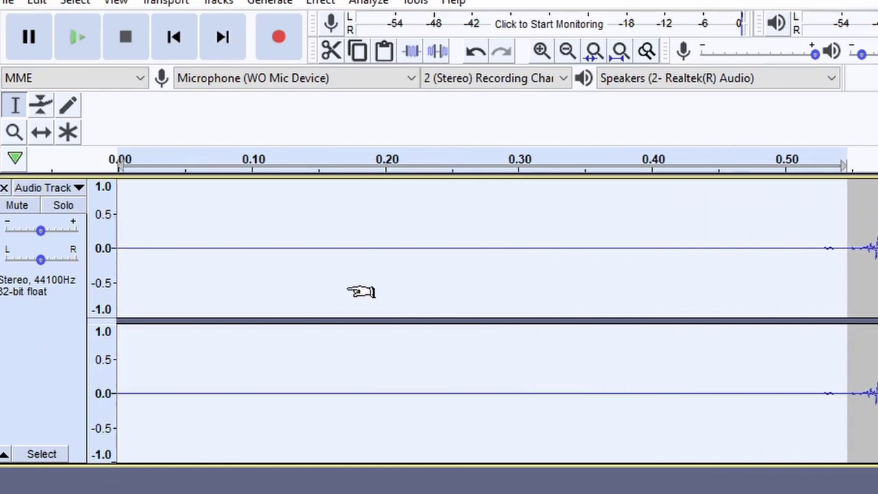
pyautogui.press('Delete')
# - Select the entire trimmed voice track
pyautogui.scroll(-3, 337, 297)
pyautogui.scroll(1, 337, 298)
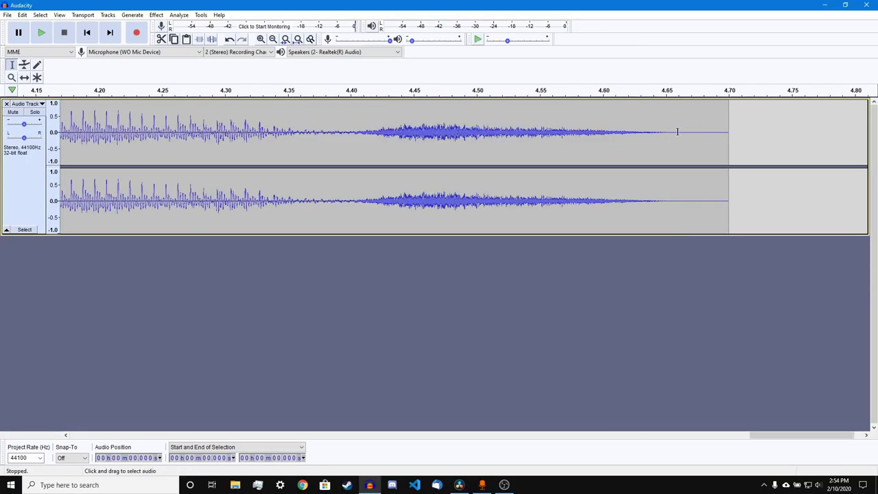
pyautogui.moveTo(666, 131); pyautogui.dragTo(814, 131)
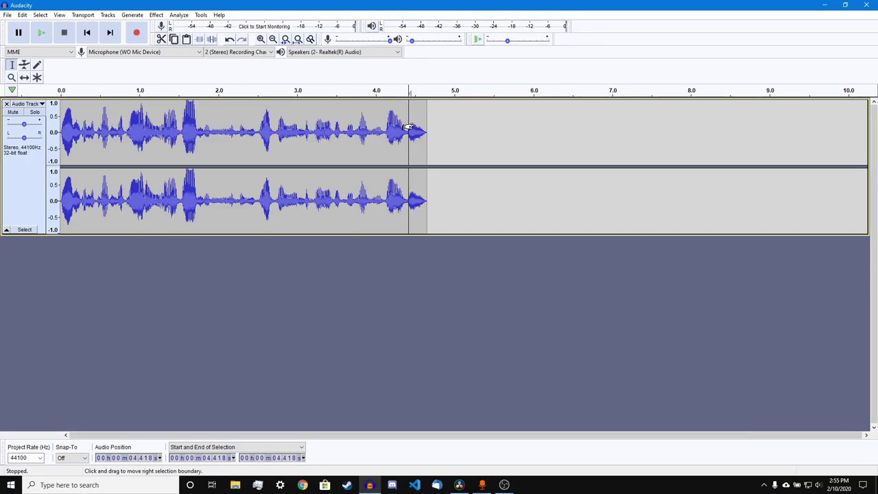
pyautogui.hotkey('ctrl', 'a')
# - Apply Amplify at 1.7 dB with Allow clipping ticked to the whole voice track
pyautogui.moveTo(426, 130); pyautogui.dragTo(60, 140)
pyautogui.click(157, 15)
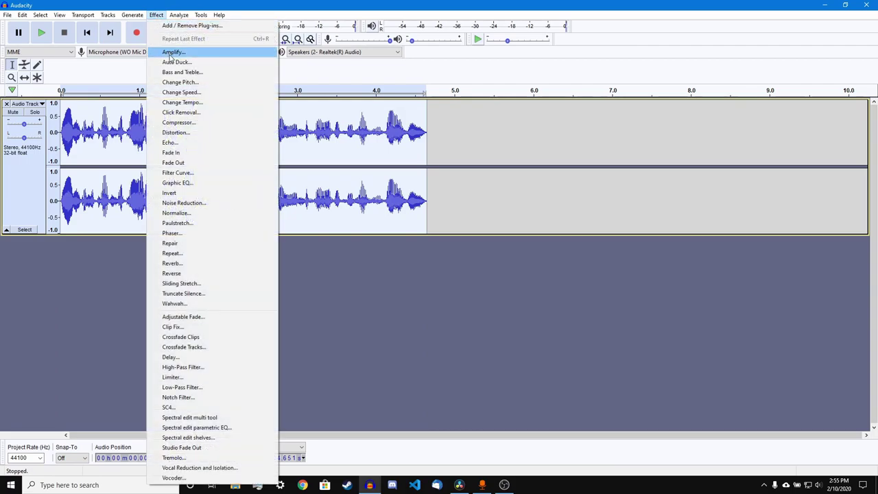
pyautogui.click(172, 53)
pyautogui.moveTo(439, 172); pyautogui.dragTo(451, 177)
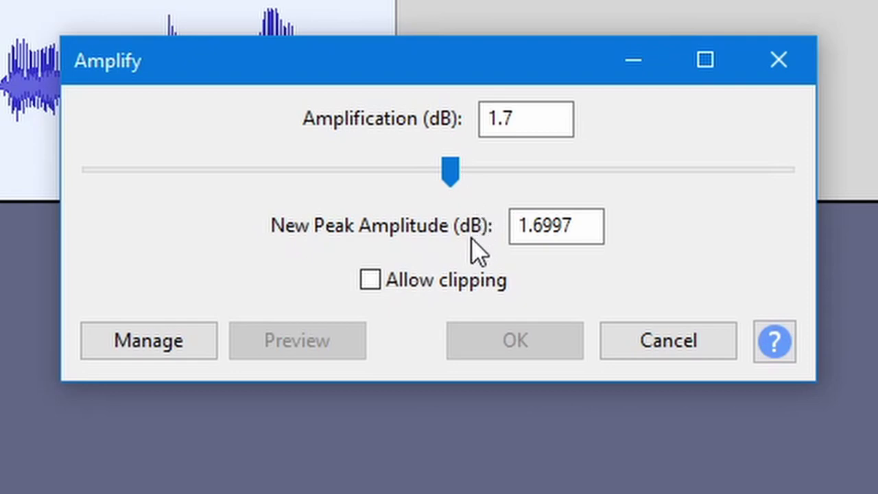
pyautogui.click(446, 283)
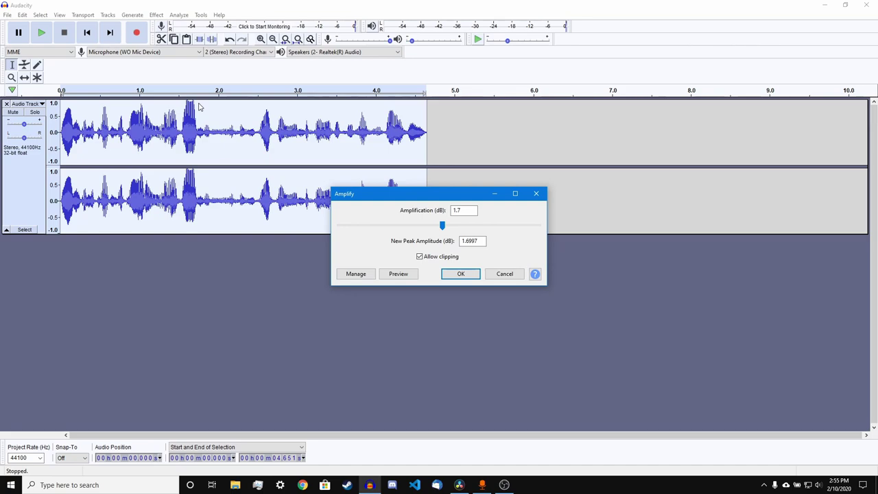
pyautogui.click(461, 274)
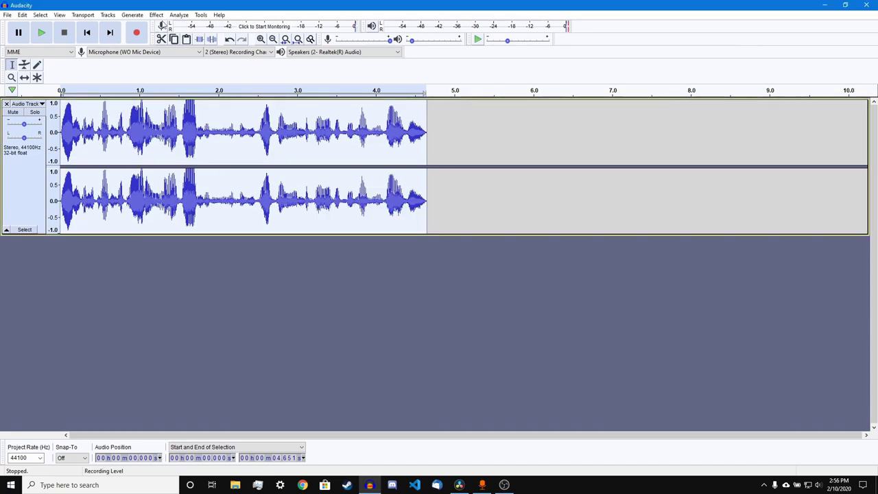
pyautogui.click(157, 14)
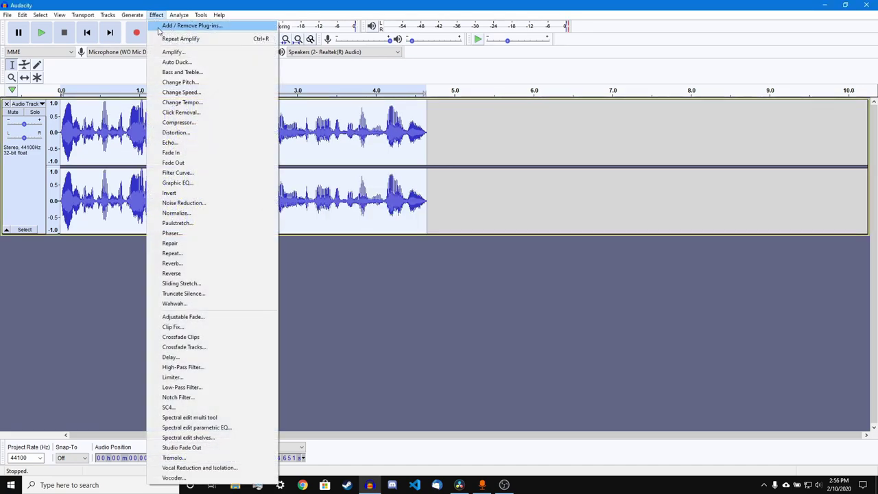
# - Apply Reverb with Room Size 65%, Reverberance 40% and -1 dB wet and dry gain
pyautogui.click(192, 263)
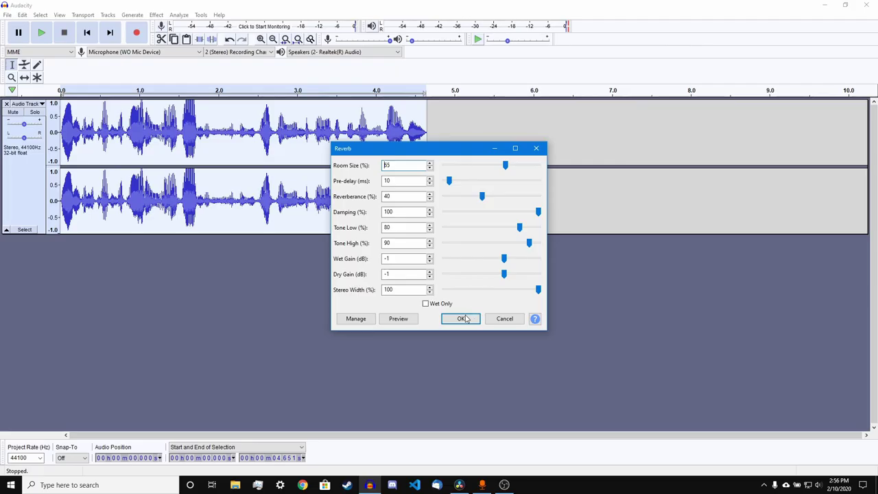
pyautogui.click(484, 393)
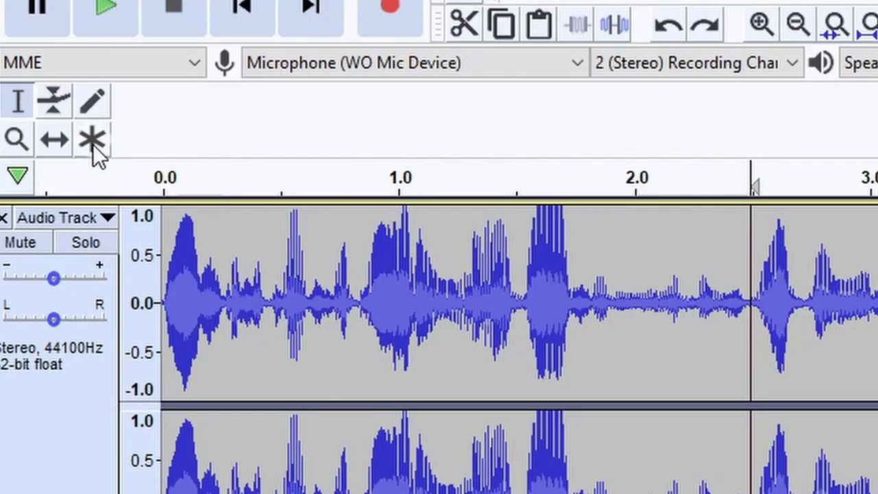
# - Add envelope points for a half-level fade-in and a dip between about 1.9 and 2.9 s
pyautogui.click(38, 78)
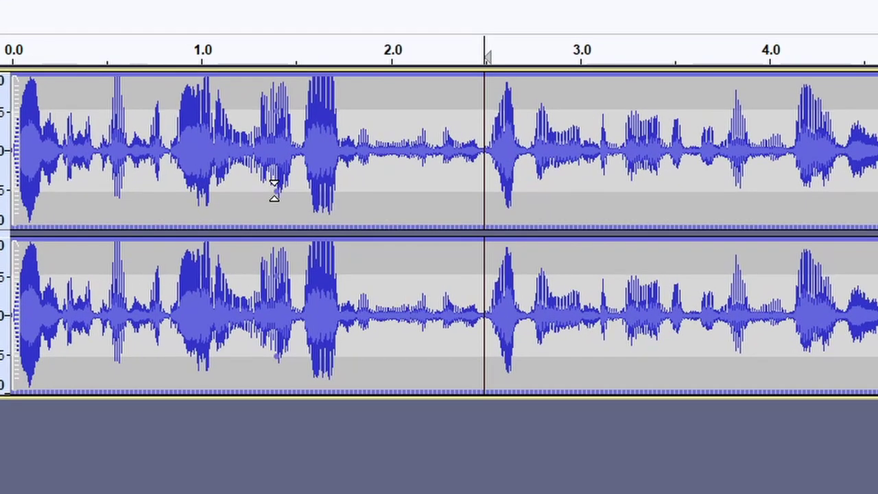
pyautogui.moveTo(274, 190); pyautogui.dragTo(271, 237)
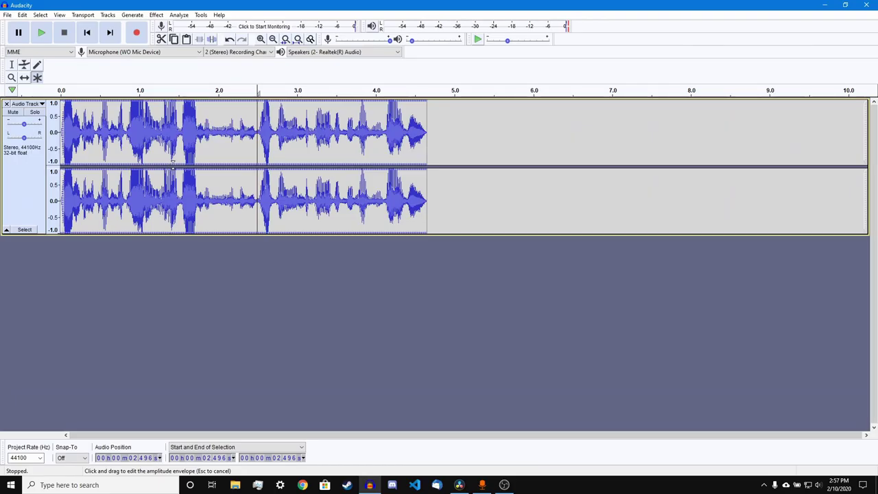
pyautogui.moveTo(172, 162); pyautogui.dragTo(164, 142)
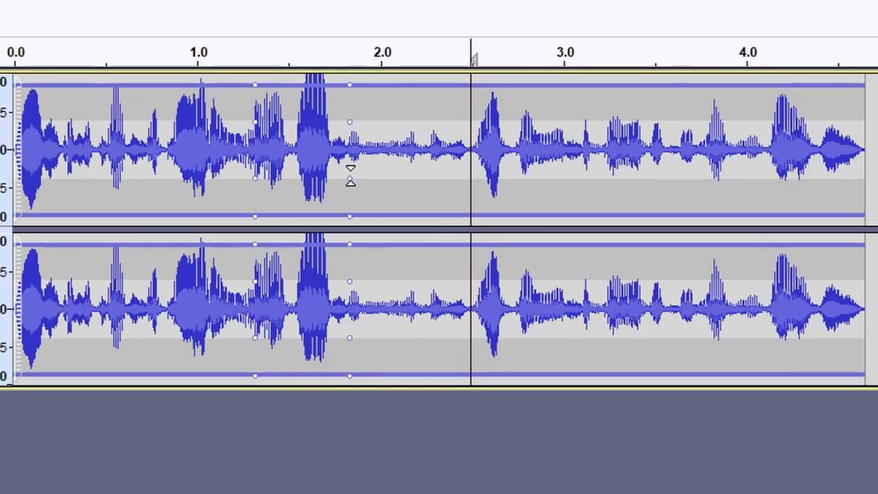
pyautogui.moveTo(350, 175); pyautogui.dragTo(354, 153)
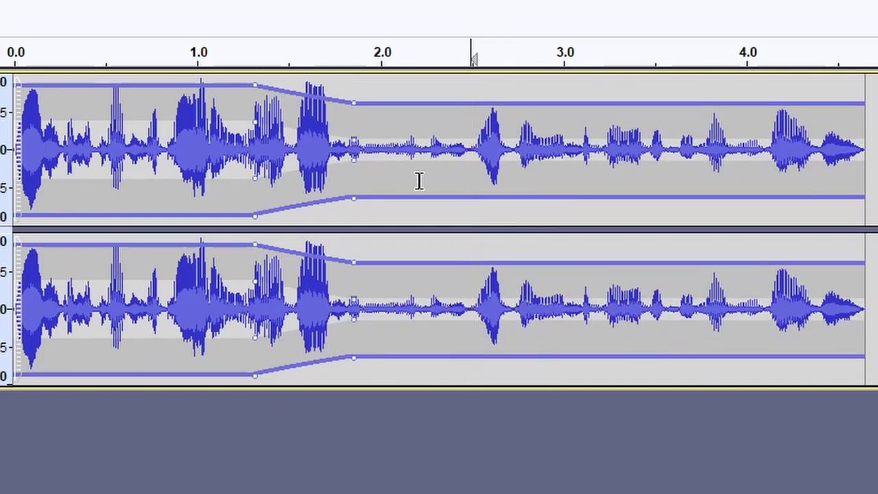
pyautogui.click(470, 197)
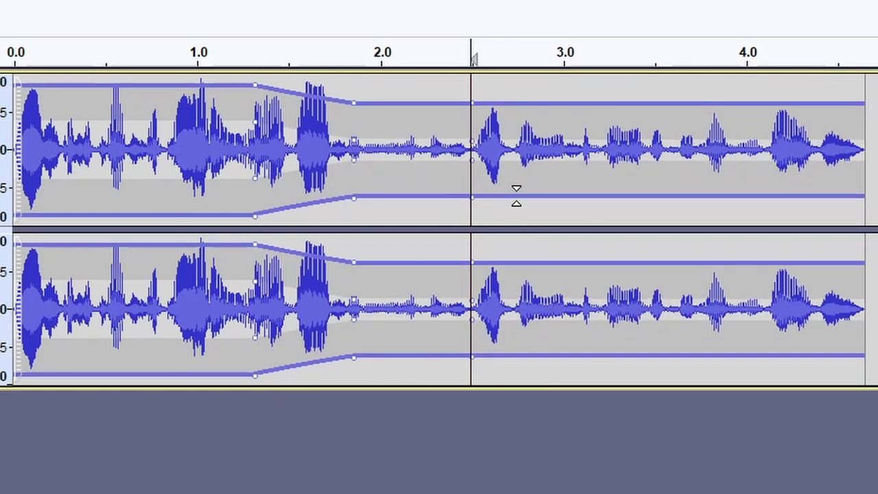
pyautogui.moveTo(526, 199); pyautogui.dragTo(539, 223)
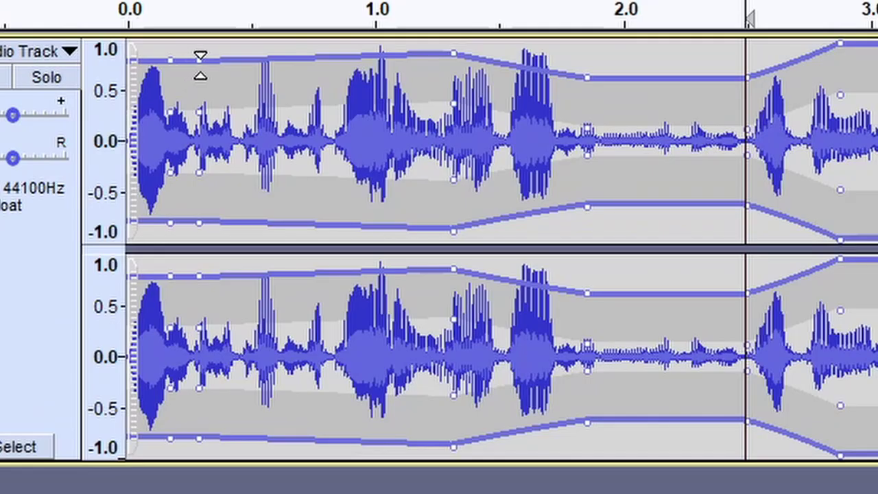
pyautogui.moveTo(46, 93); pyautogui.dragTo(16, 127)
pyautogui.moveTo(132, 110); pyautogui.dragTo(127, 93)
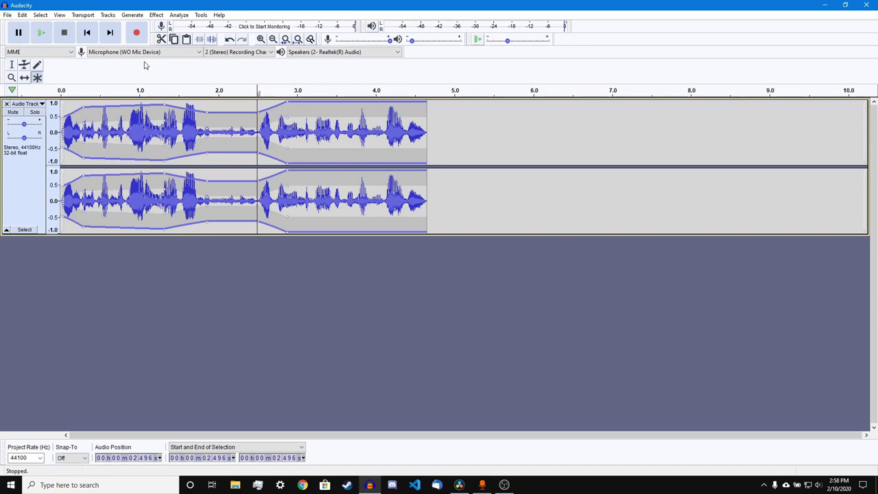
# - Undo the envelope change, return to the Selection Tool and start a new take
pyautogui.hotkey('ctrl', 'z')
pyautogui.hotkey('ctrl', 'z')
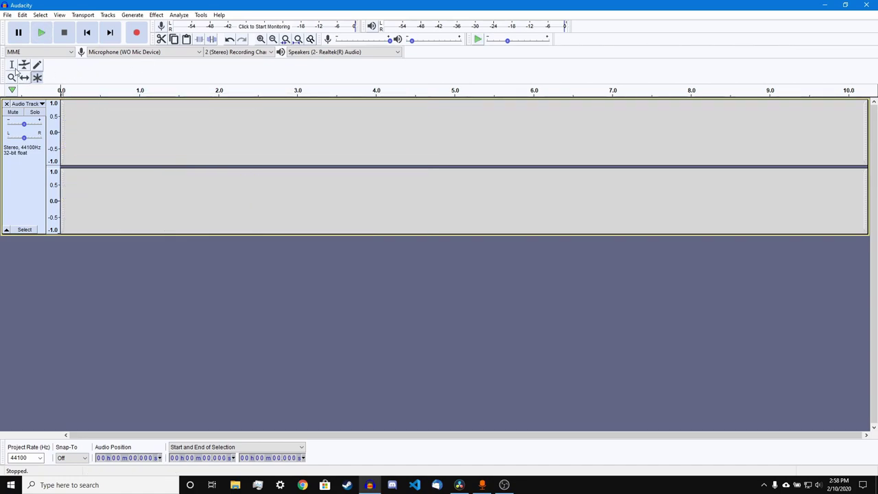
pyautogui.click(13, 65)
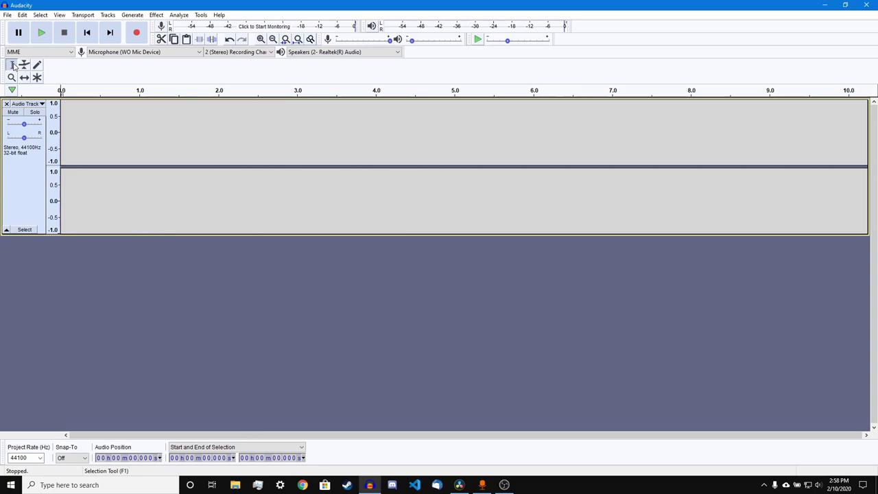
pyautogui.click(137, 32)
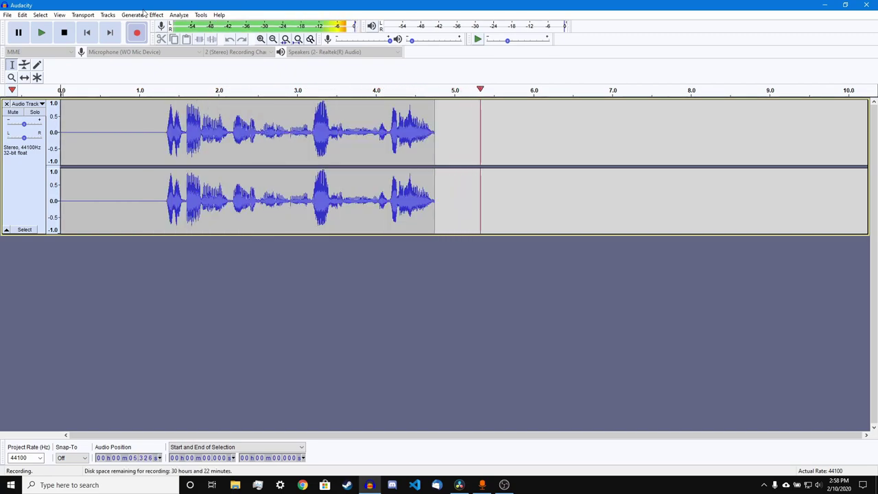
# - Keep recording the narration as new clips and stop at 37.68 seconds
pyautogui.click(137, 35)
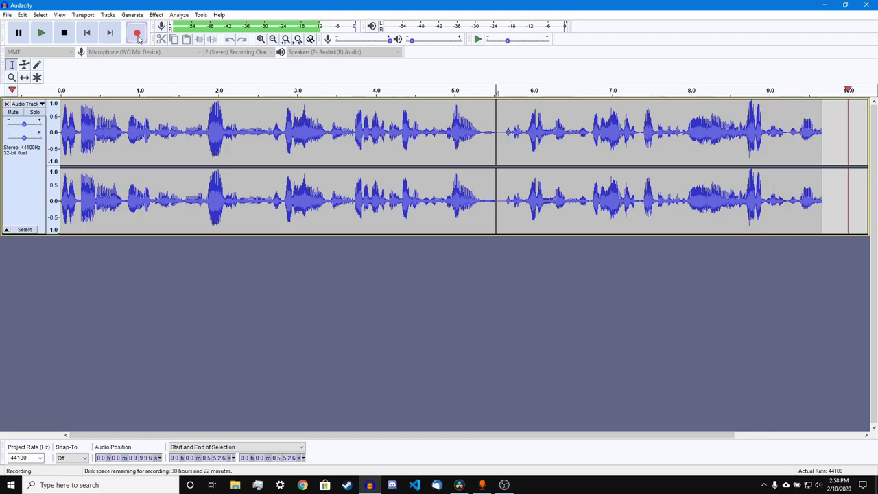
pyautogui.click(137, 33)
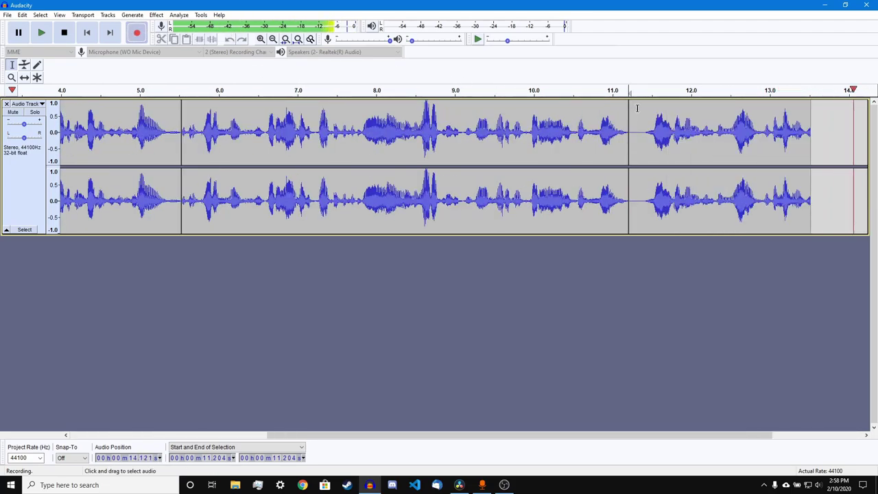
pyautogui.click(138, 33)
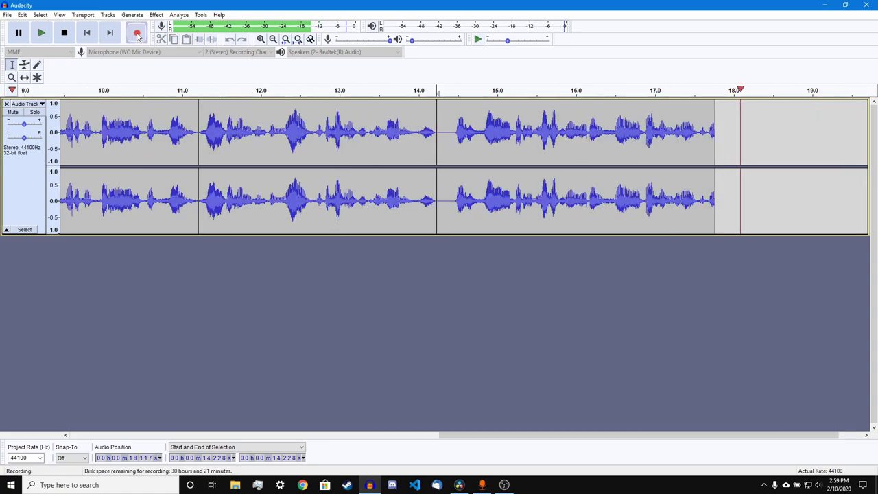
pyautogui.click(131, 33)
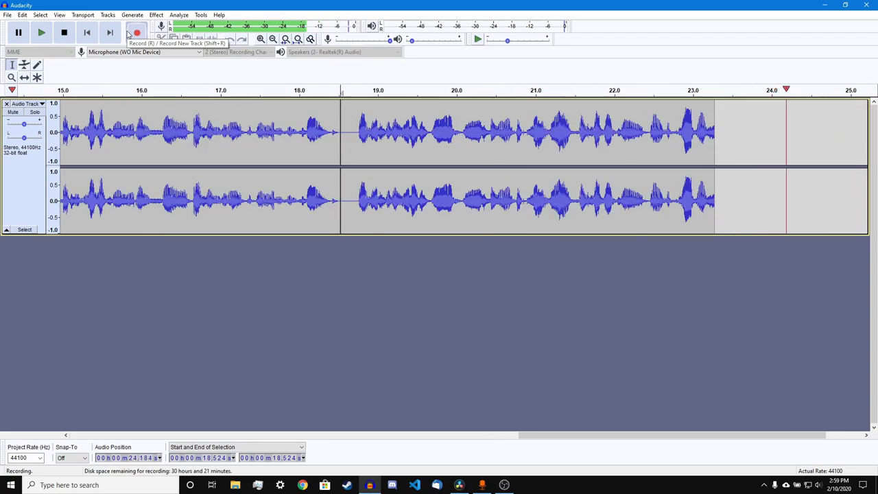
pyautogui.click(136, 33)
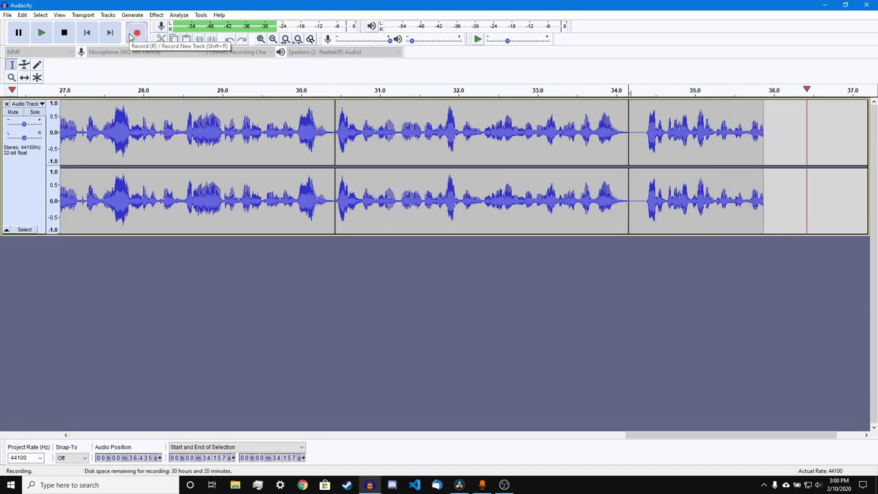
pyautogui.press('space')
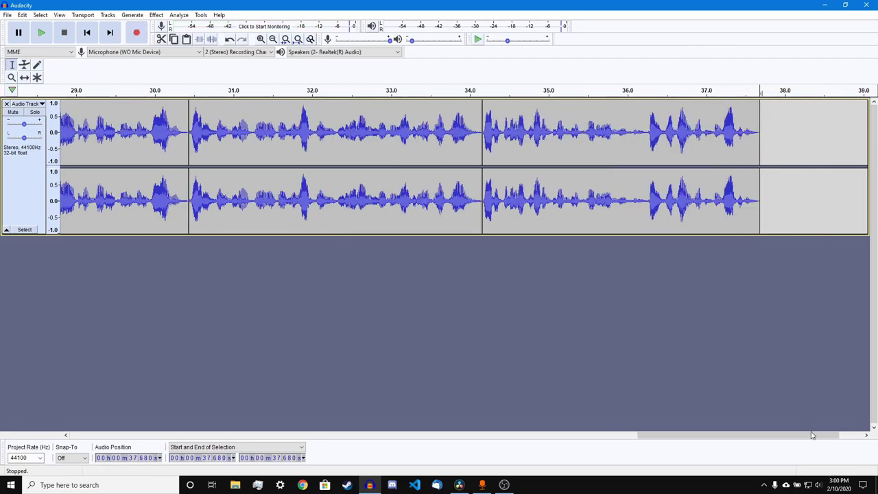
pyautogui.moveTo(812, 435)
pyautogui.mouseDown()
pyautogui.moveTo(752, 426)
pyautogui.moveTo(524, 430)
pyautogui.moveTo(589, 421)
pyautogui.moveTo(683, 434)
pyautogui.moveTo(826, 434)
pyautogui.mouseUp()
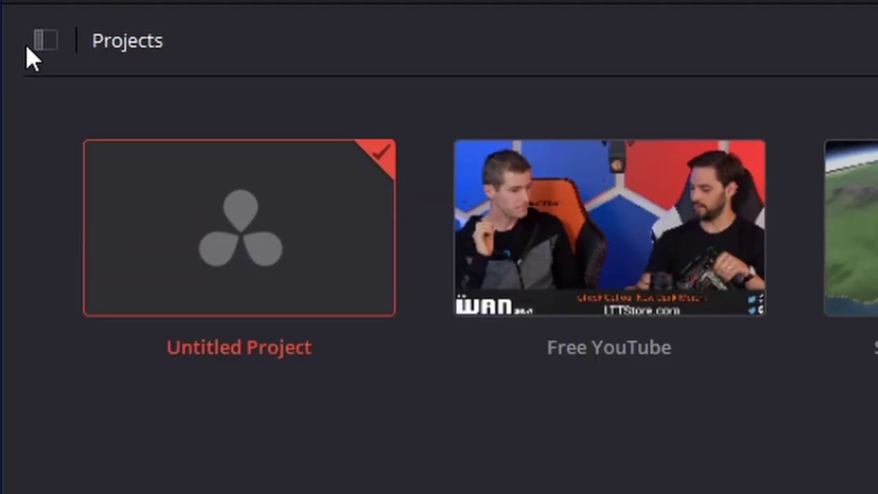
pyautogui.click(41, 41)
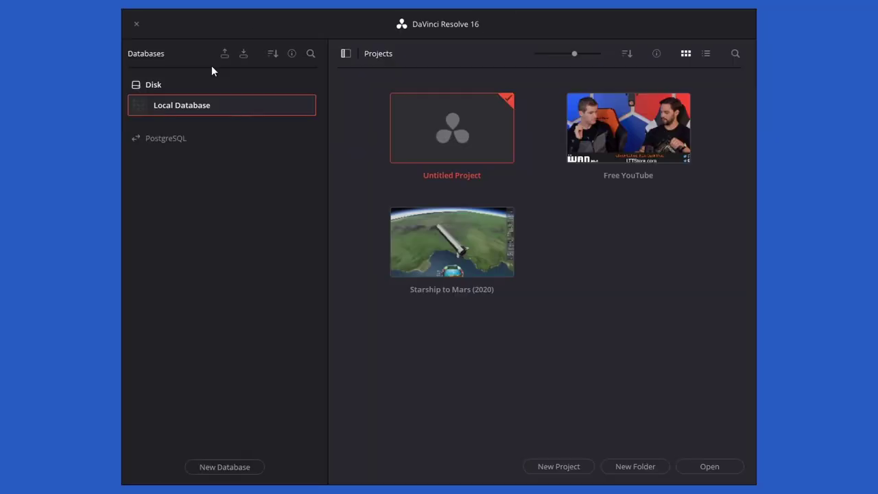
pyautogui.click(346, 53)
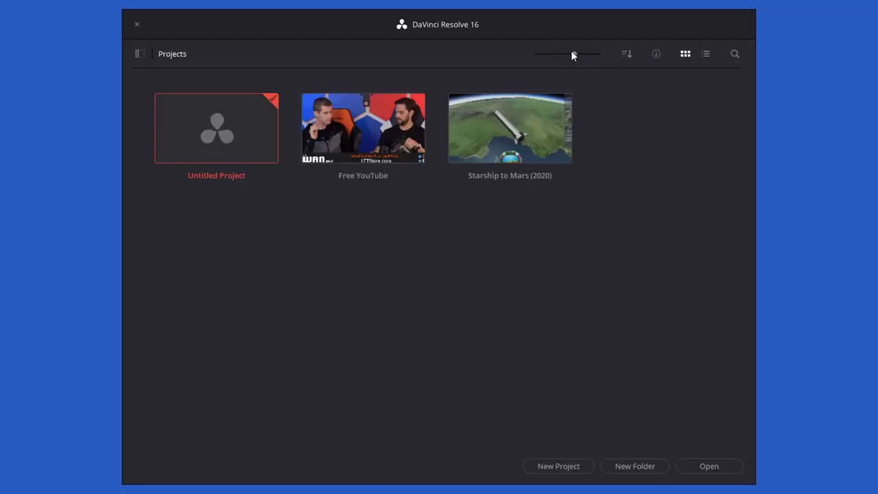
pyautogui.moveTo(575, 54)
pyautogui.mouseDown()
pyautogui.moveTo(608, 55)
pyautogui.moveTo(543, 60)
pyautogui.moveTo(582, 54)
pyautogui.mouseUp()
pyautogui.click(626, 53)
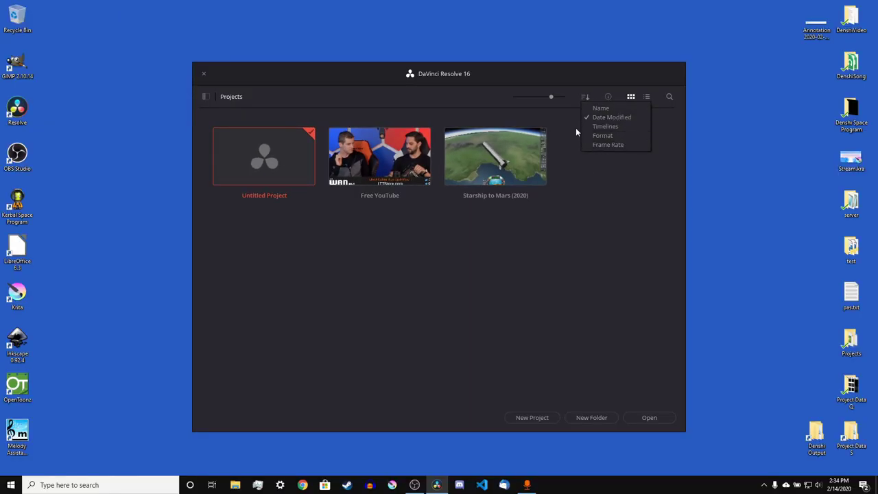
pyautogui.click(602, 144)
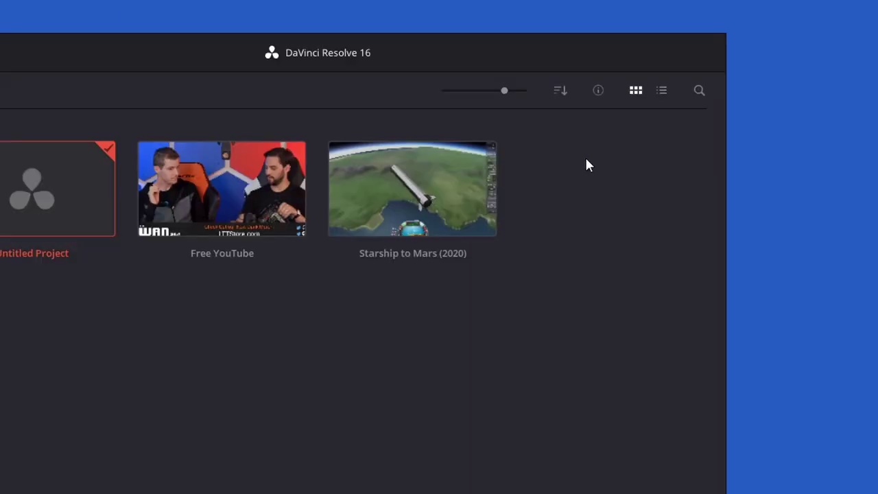
pyautogui.click(608, 97)
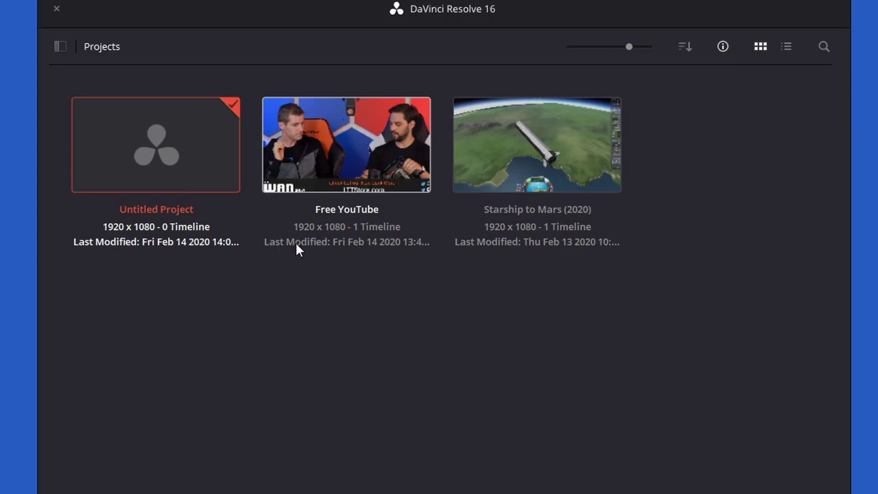
pyautogui.click(724, 46)
pyautogui.click(701, 59)
pyautogui.click(679, 60)
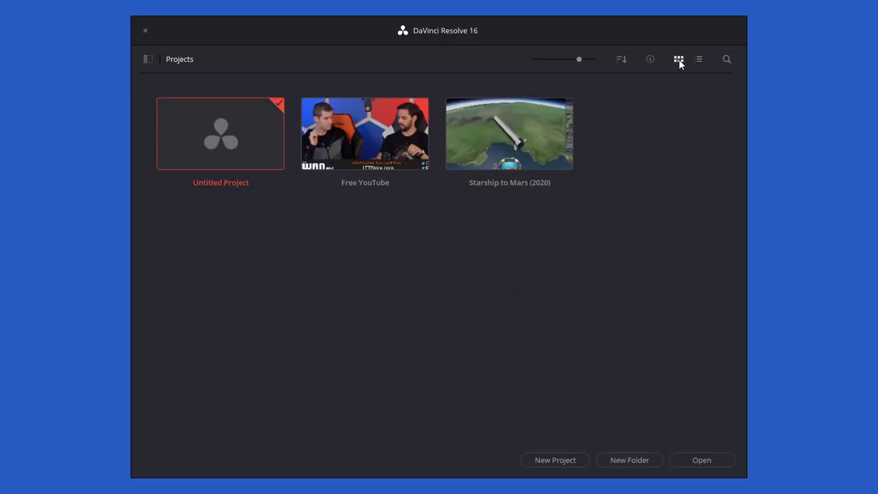
pyautogui.click(727, 59)
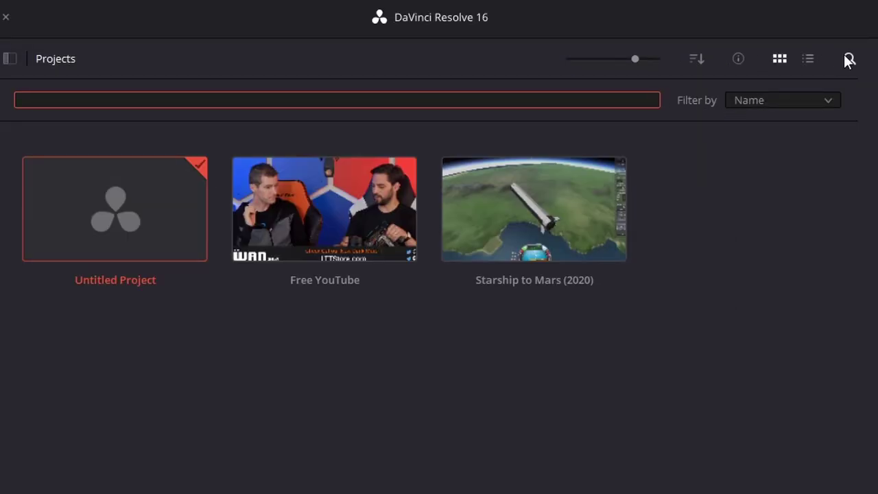
pyautogui.click(849, 60)
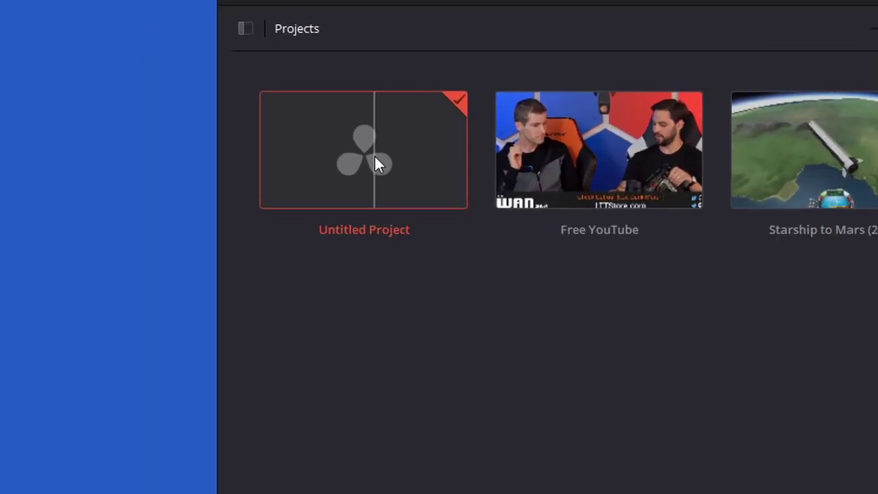
# - Open Untitled Project and review its 1920x1080 HD, 60 fps Master Settings
pyautogui.doubleClick(375, 156)
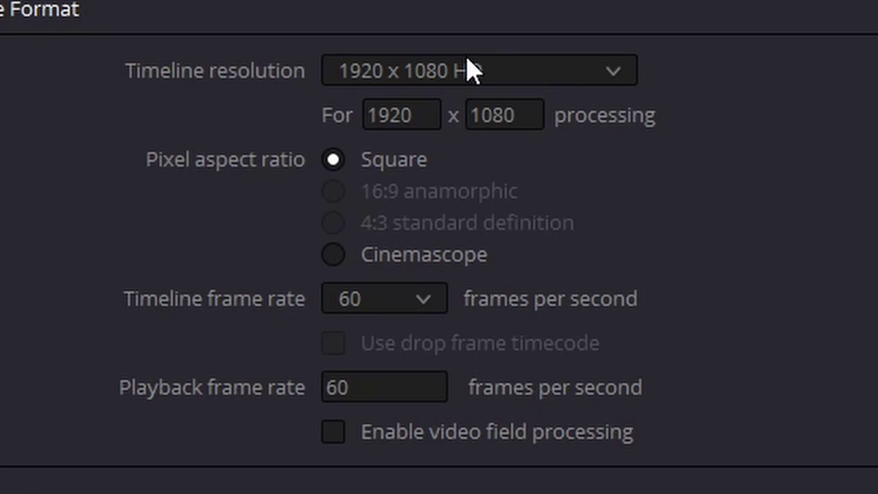
pyautogui.scroll(-5, 396, 317)
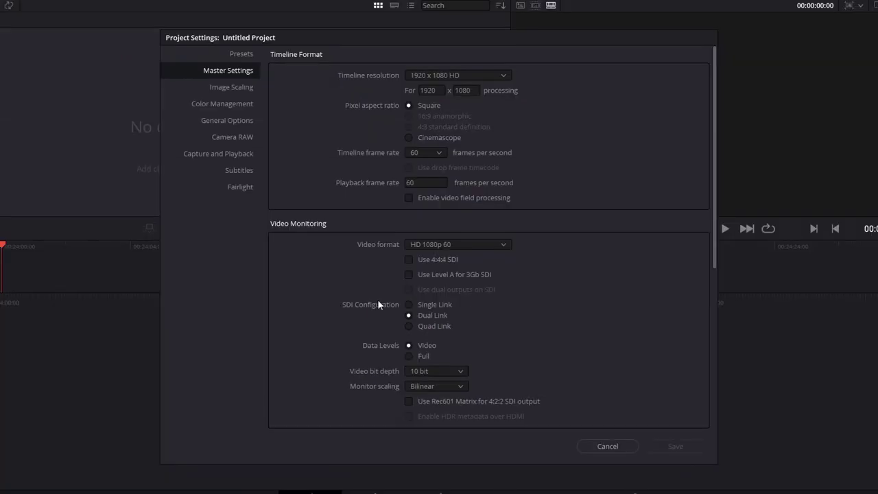
pyautogui.scroll(-5, 288, 435)
pyautogui.scroll(-1, 372, 310)
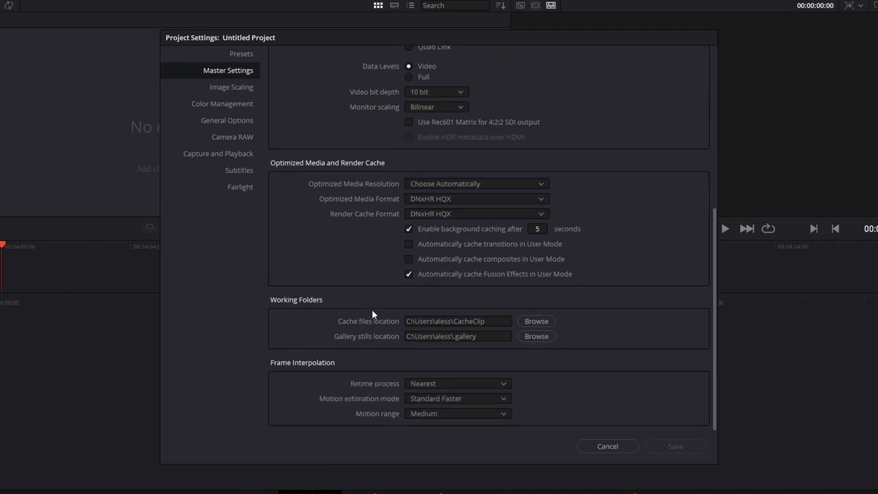
pyautogui.scroll(10, 372, 309)
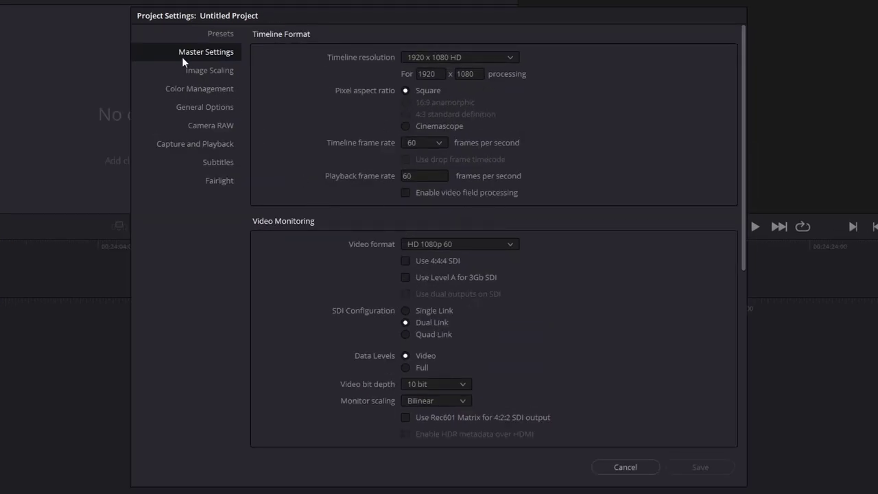
# - Save Current Project as the user default preset, then cancel Project Settings
pyautogui.click(224, 34)
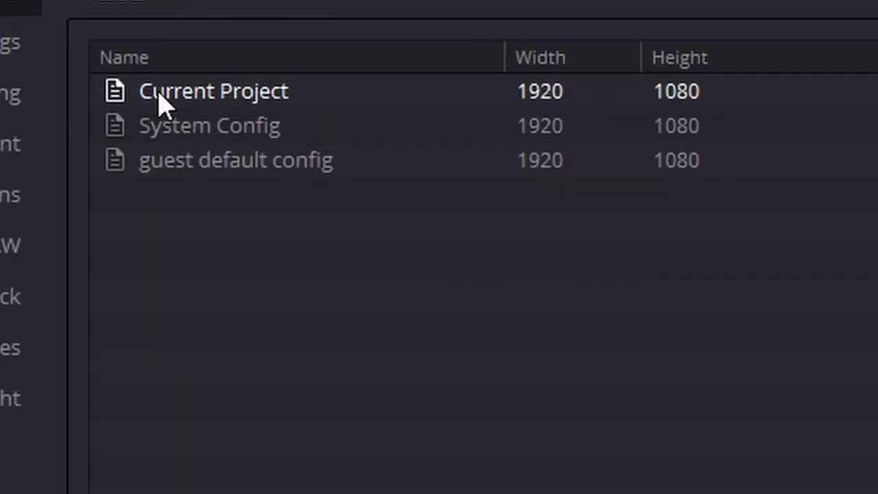
pyautogui.rightClick(163, 104)
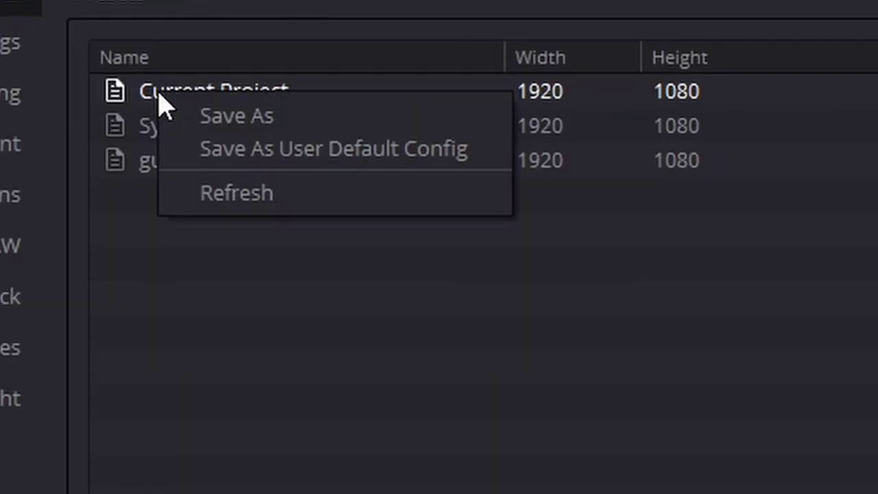
pyautogui.click(302, 165)
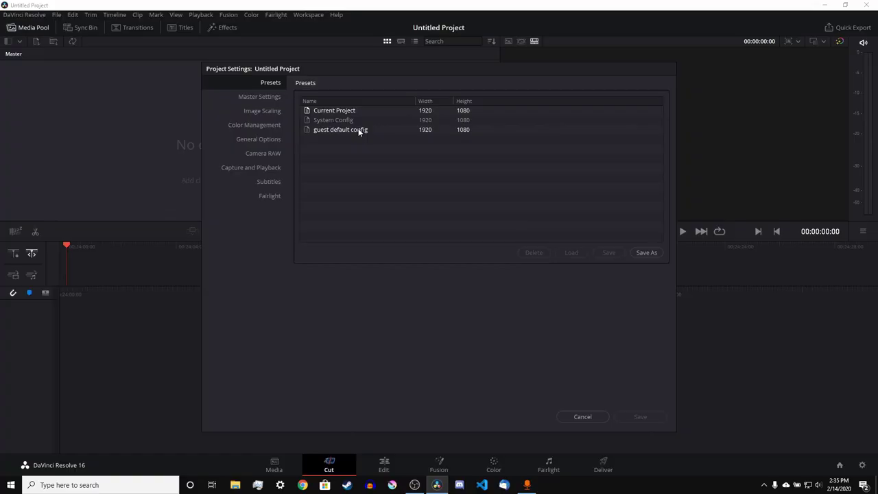
pyautogui.click(262, 96)
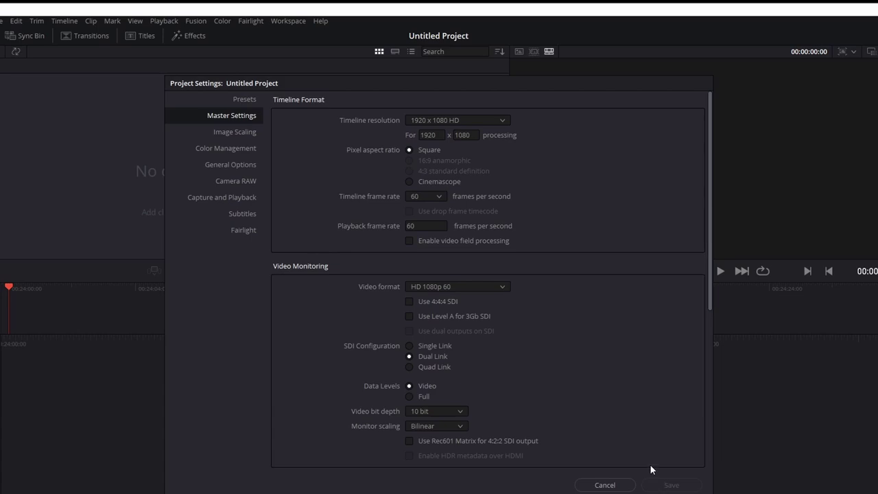
pyautogui.scroll(-1, 629, 483)
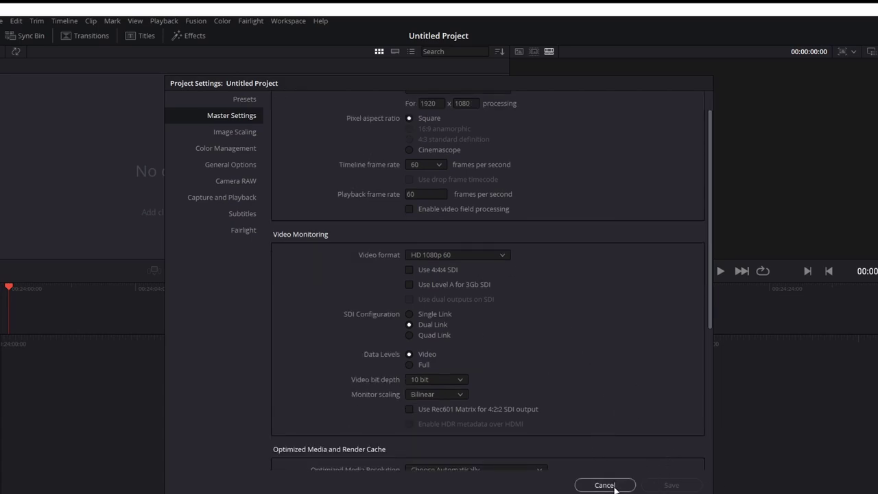
pyautogui.click(614, 486)
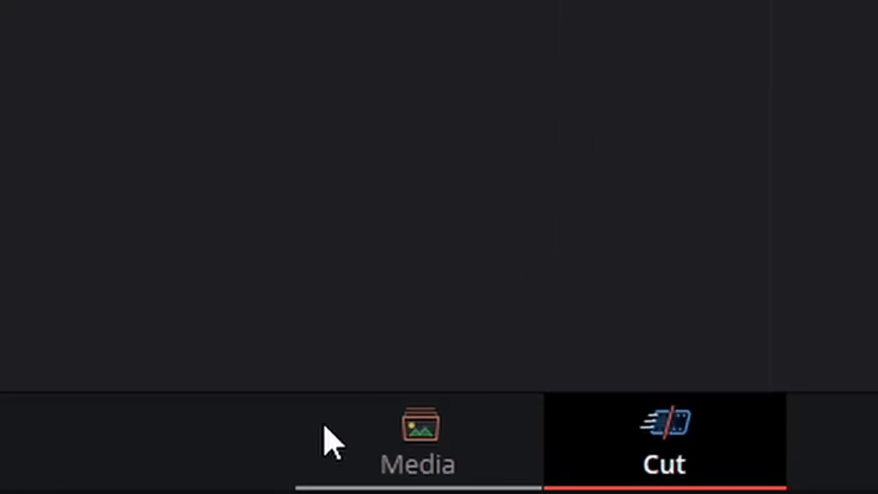
# - On the Media page, preview track0.wav and add it to the Media Pool
pyautogui.click(252, 465)
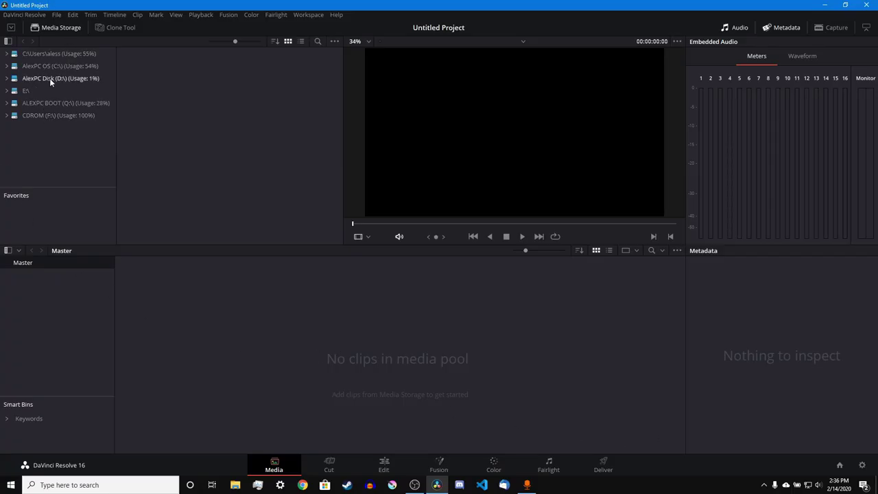
pyautogui.hotkey('alt', 'Tab')
pyautogui.moveTo(583, 230); pyautogui.dragTo(230, 159)
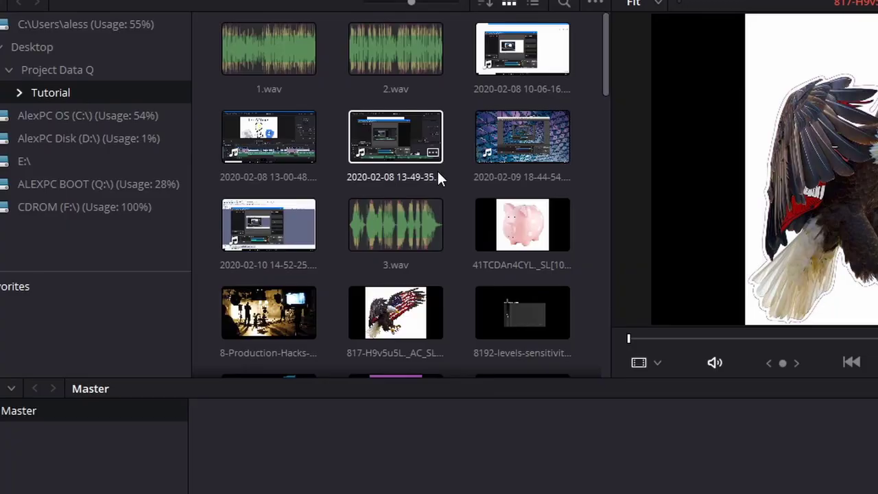
pyautogui.scroll(-5, 280, 114)
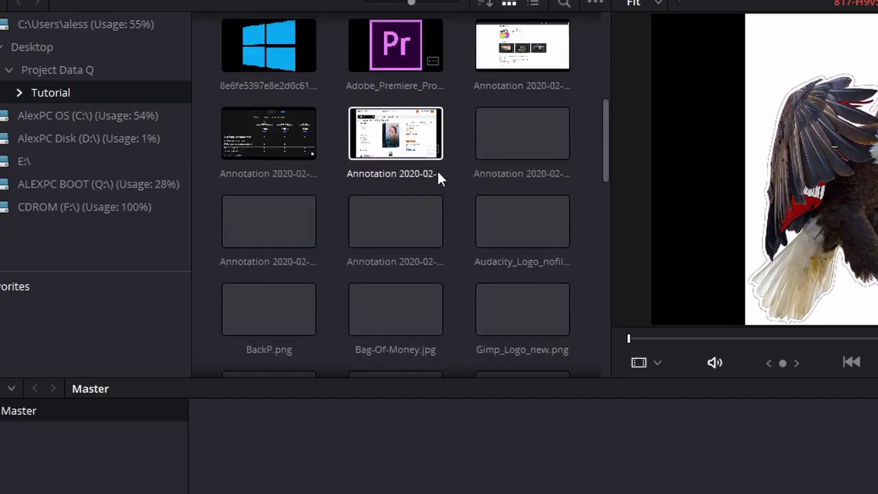
pyautogui.scroll(-10, 438, 175)
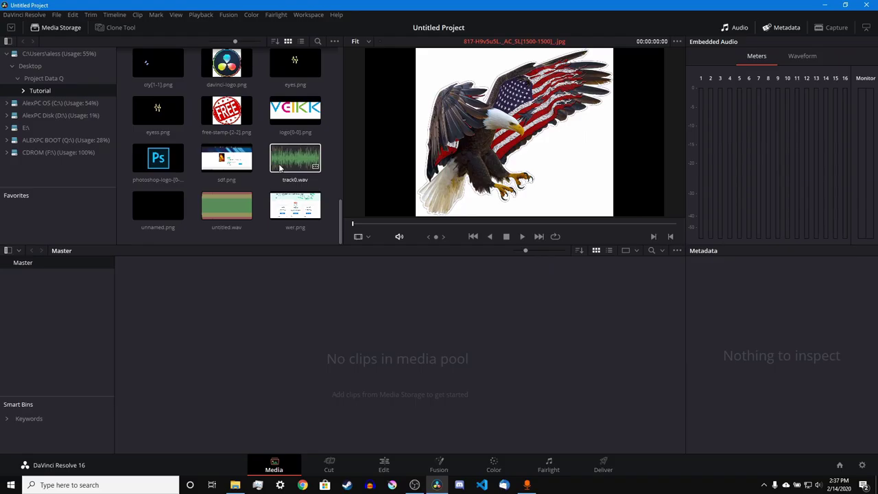
pyautogui.click(500, 252)
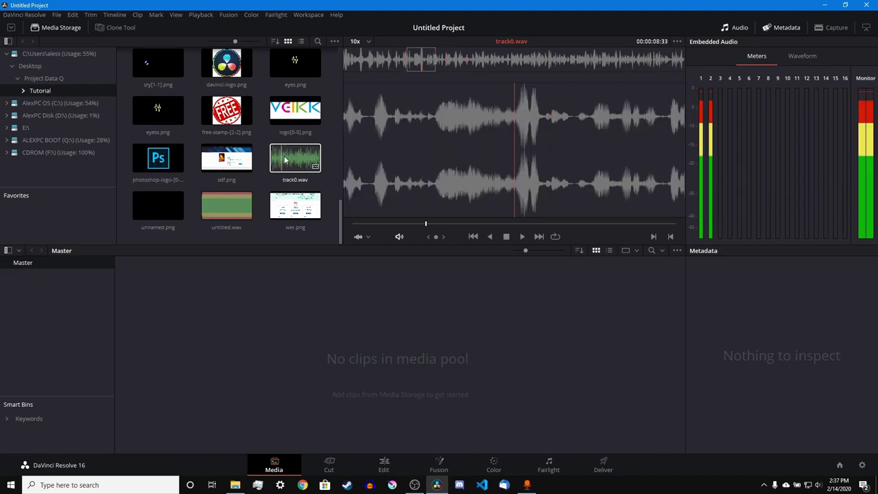
pyautogui.moveTo(286, 160); pyautogui.dragTo(366, 345)
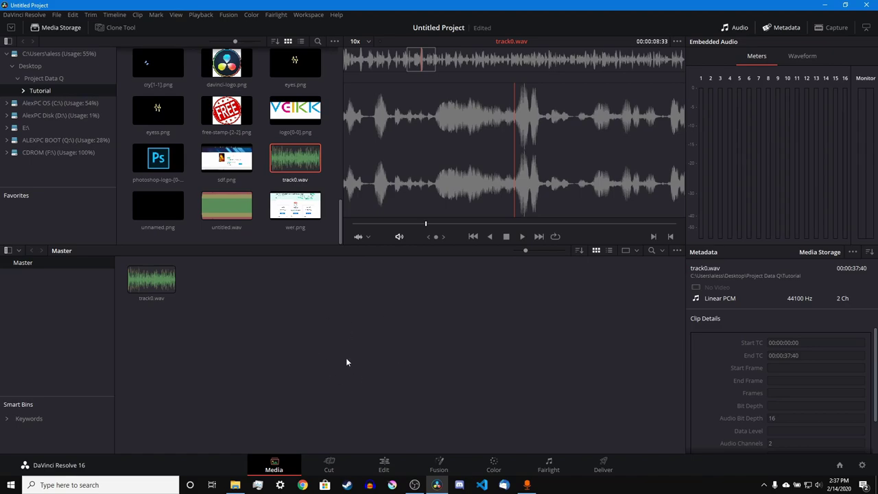
# - Add the piggy-bank picture to the Media Pool
pyautogui.click(265, 170)
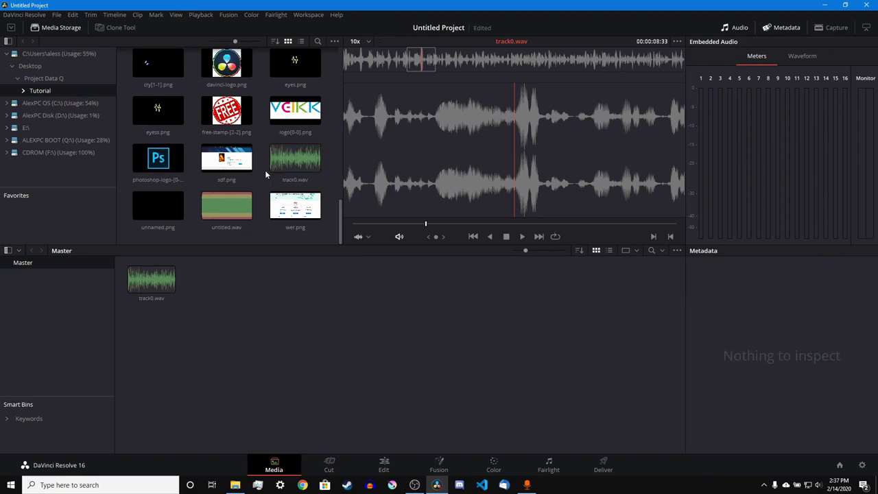
pyautogui.scroll(3, 265, 170)
pyautogui.moveTo(242, 194); pyautogui.dragTo(248, 302)
pyautogui.scroll(1, 226, 192)
pyautogui.moveTo(227, 200); pyautogui.dragTo(273, 297)
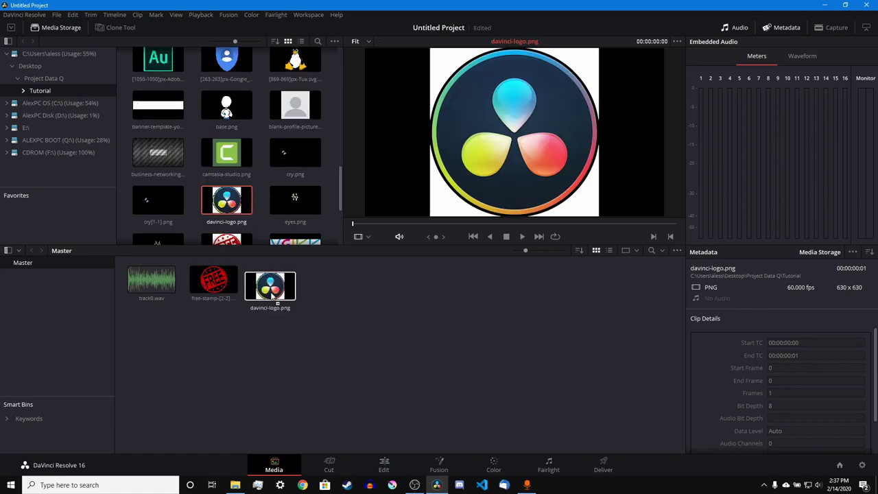
pyautogui.scroll(1, 294, 200)
pyautogui.moveTo(295, 200); pyautogui.dragTo(343, 281)
pyautogui.scroll(3, 295, 172)
pyautogui.moveTo(296, 169); pyautogui.dragTo(387, 278)
pyautogui.scroll(5, 226, 179)
pyautogui.moveTo(227, 190); pyautogui.dragTo(453, 274)
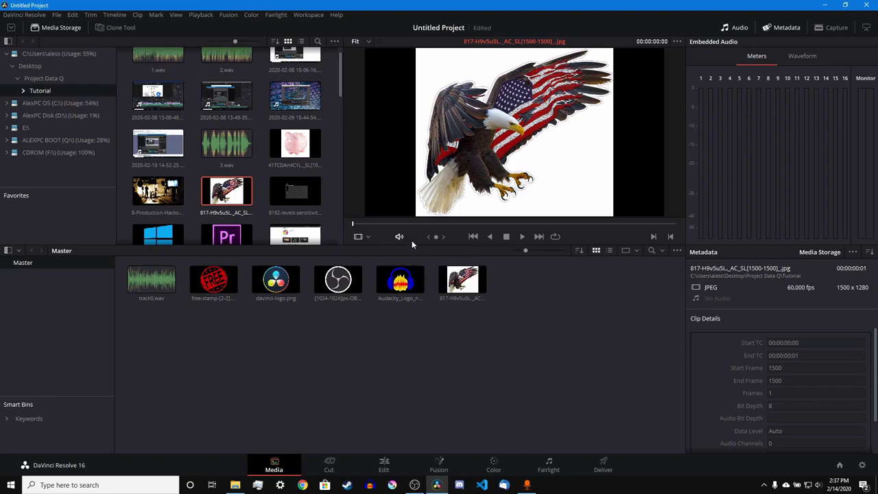
pyautogui.moveTo(295, 143); pyautogui.dragTo(521, 278)
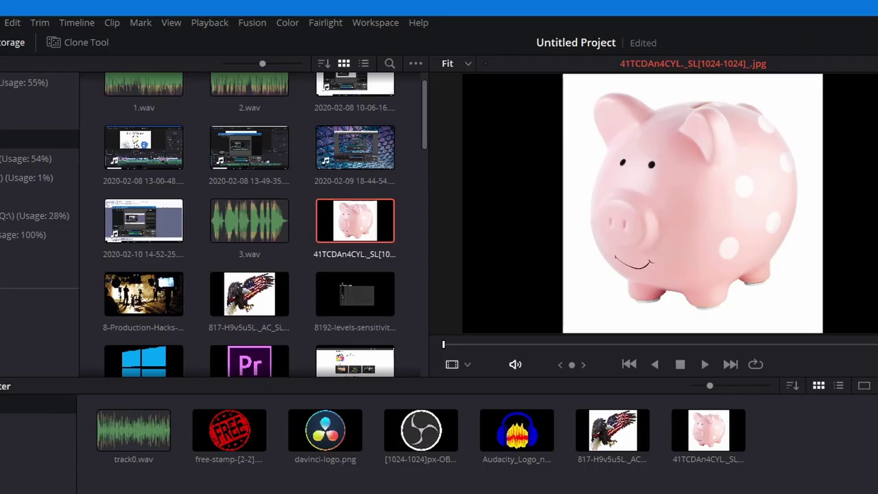
# - Play and stop track0.wav in the preview and display it as a waveform
pyautogui.click(229, 429)
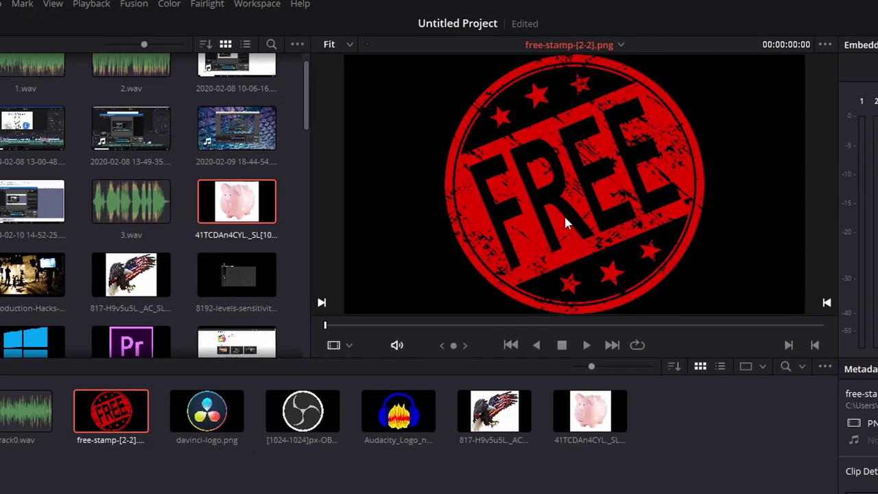
pyautogui.click(17, 411)
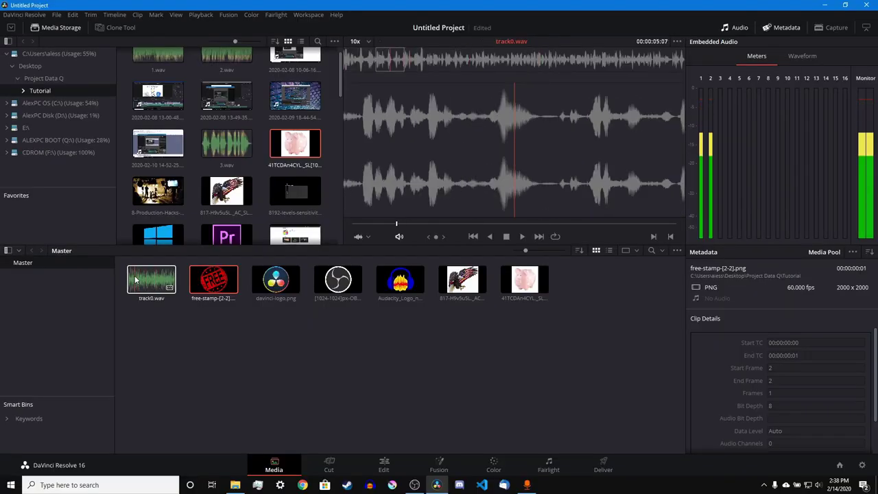
pyautogui.click(135, 279)
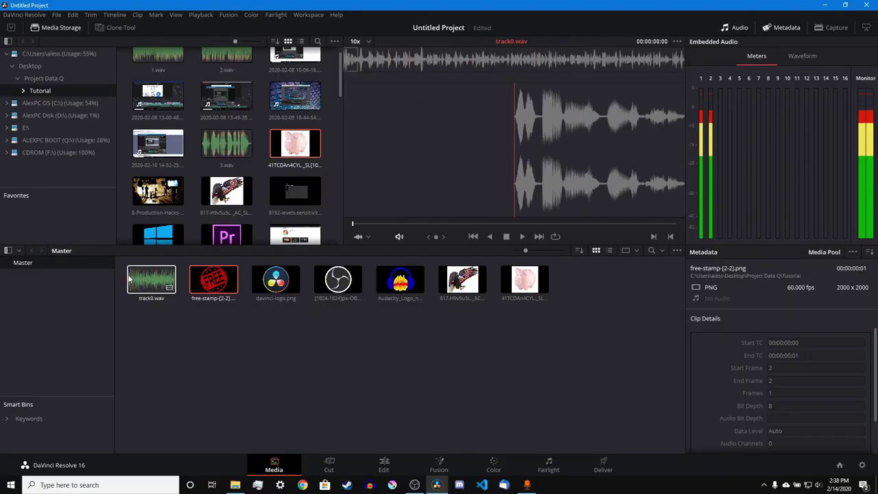
pyautogui.click(521, 237)
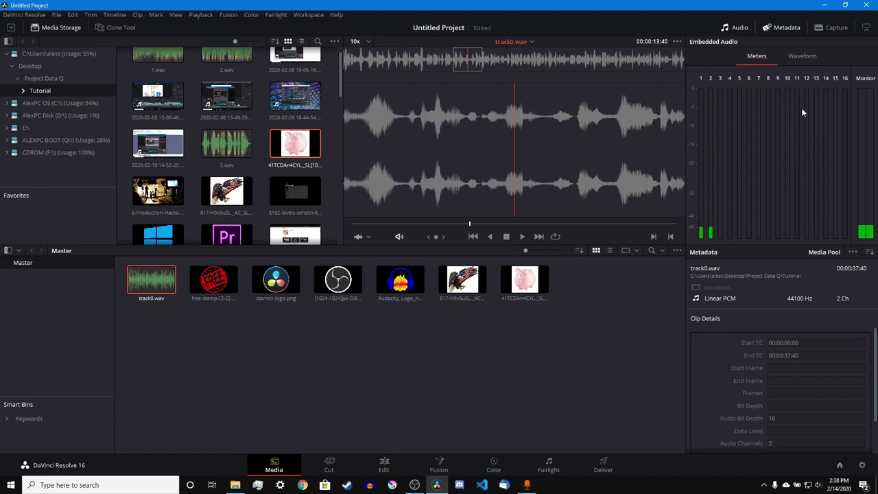
pyautogui.click(812, 52)
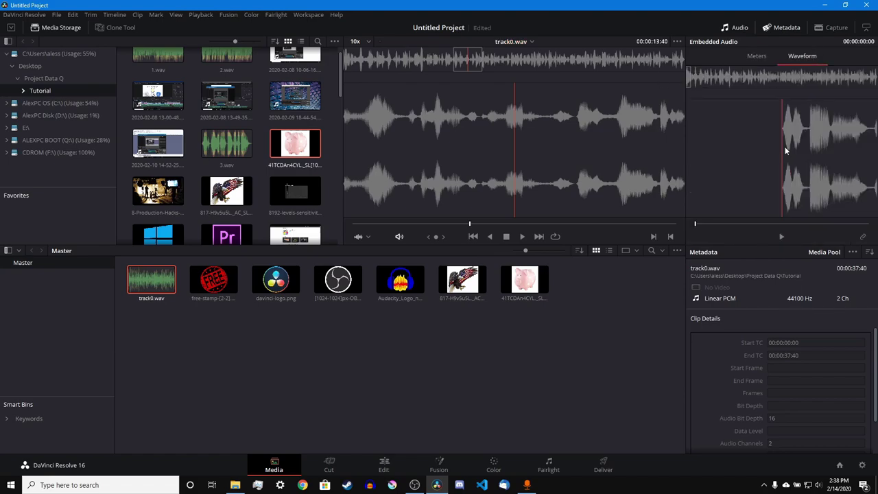
# - On the Cut page, drop track0.wav into a new Timeline 1 and scrub through it
pyautogui.hotkey('shift', '3')
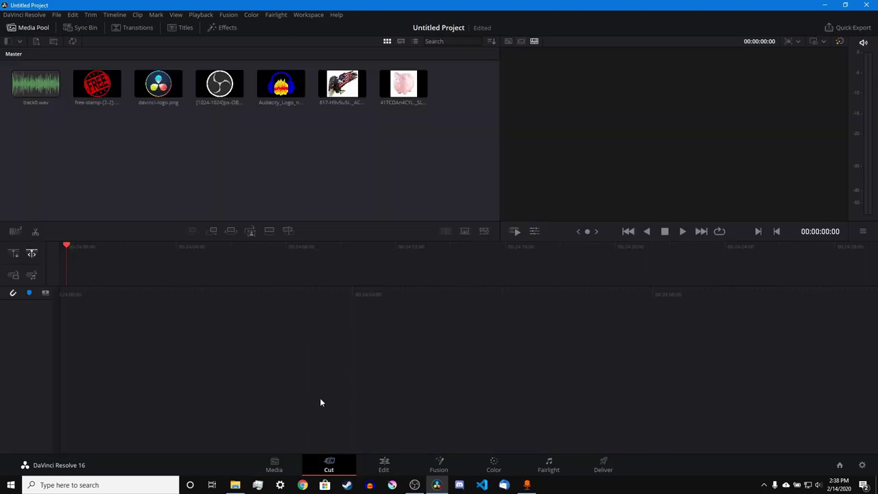
pyautogui.moveTo(31, 86); pyautogui.dragTo(106, 437)
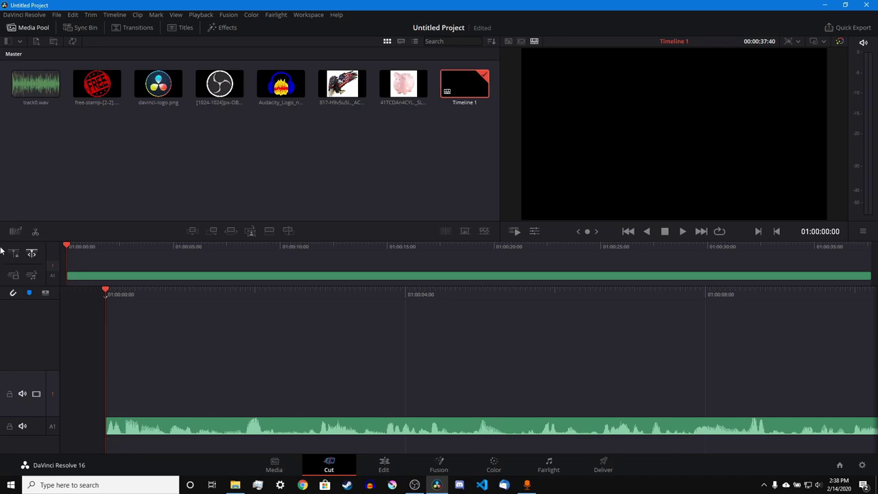
pyautogui.moveTo(143, 333); pyautogui.dragTo(570, 308)
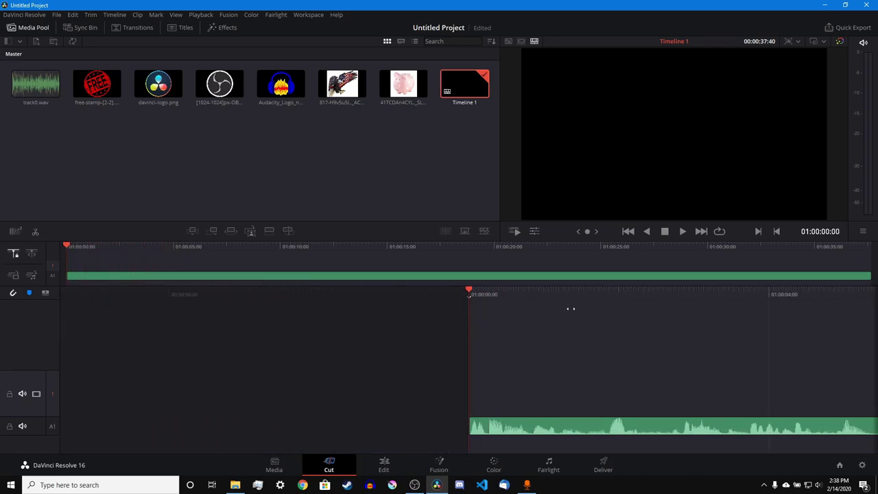
pyautogui.moveTo(437, 314); pyautogui.dragTo(549, 338)
pyautogui.click(28, 255)
pyautogui.moveTo(543, 296); pyautogui.dragTo(390, 326)
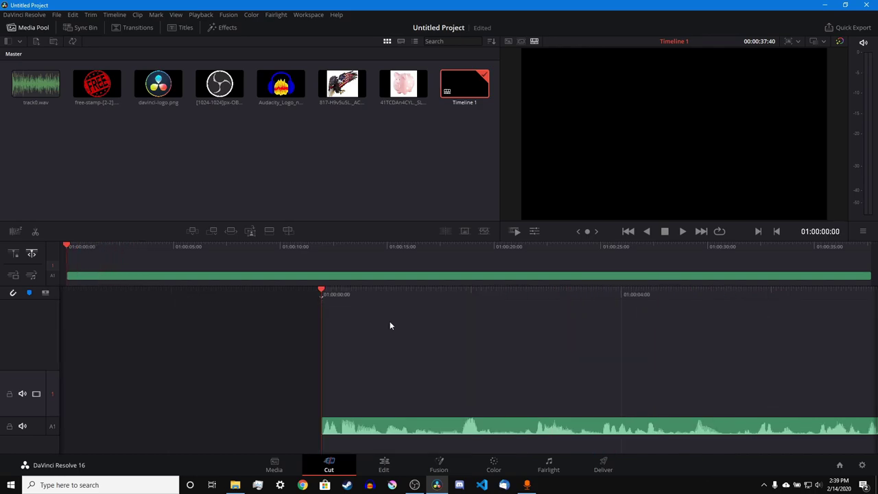
pyautogui.click(38, 14)
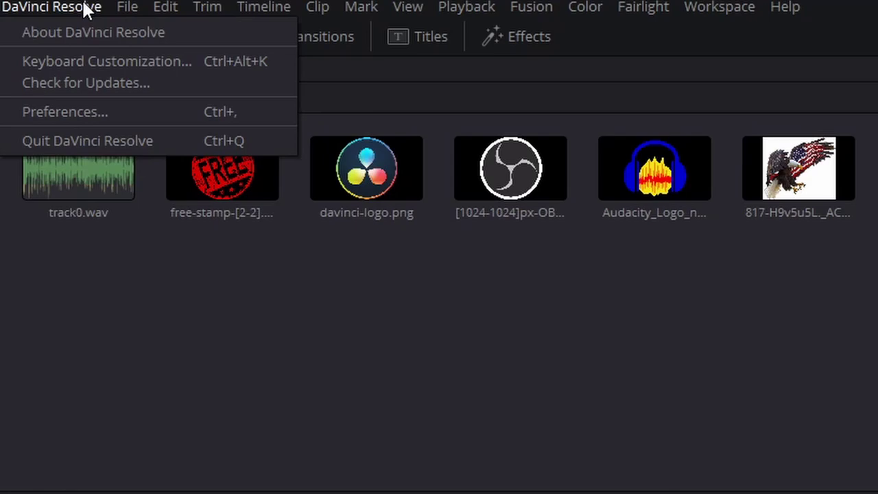
pyautogui.click(153, 60)
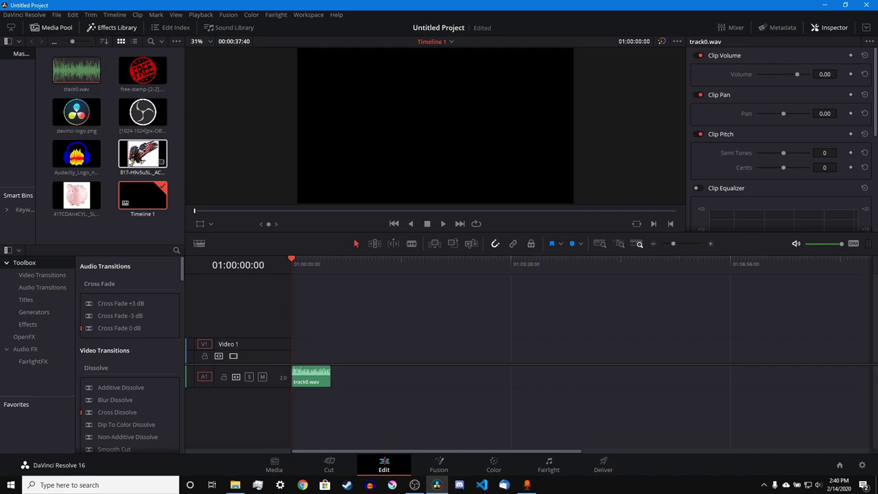
# - Toggle the panels and Edit Index, then zoom so track0.wav fills the track
pyautogui.click(97, 28)
pyautogui.click(56, 29)
pyautogui.click(93, 29)
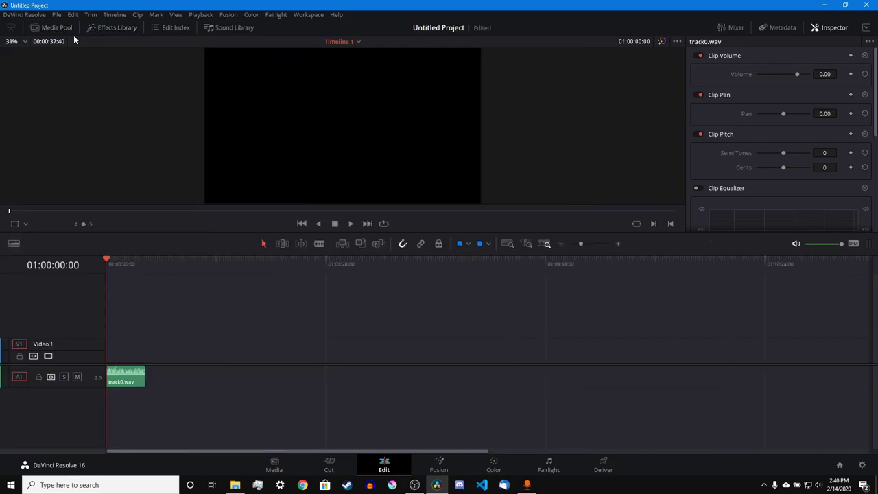
pyautogui.click(45, 30)
pyautogui.click(172, 28)
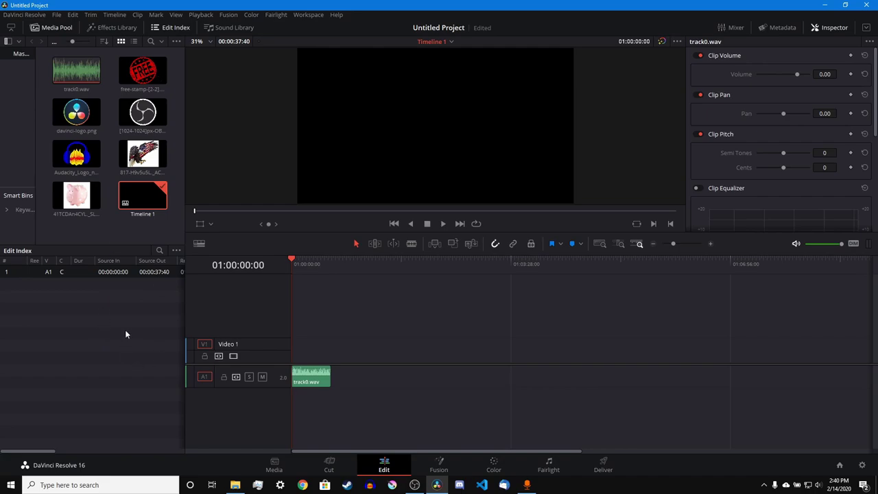
pyautogui.click(172, 27)
pyautogui.click(673, 243)
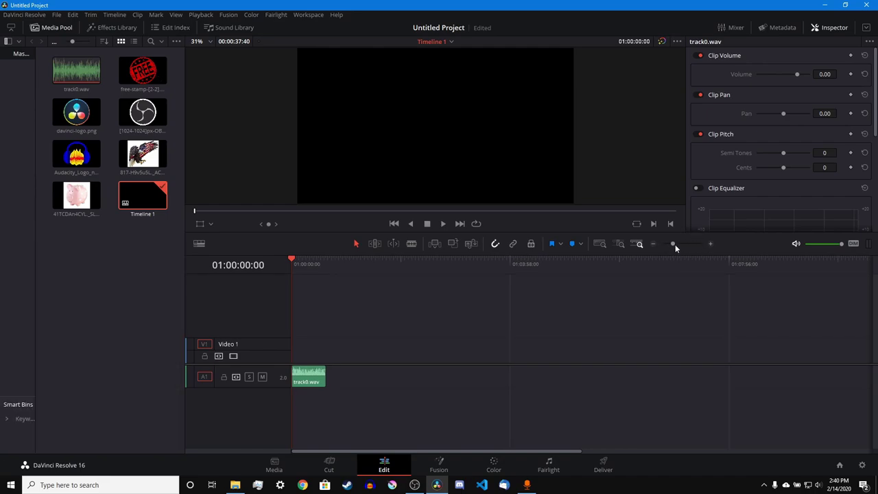
pyautogui.click(675, 245)
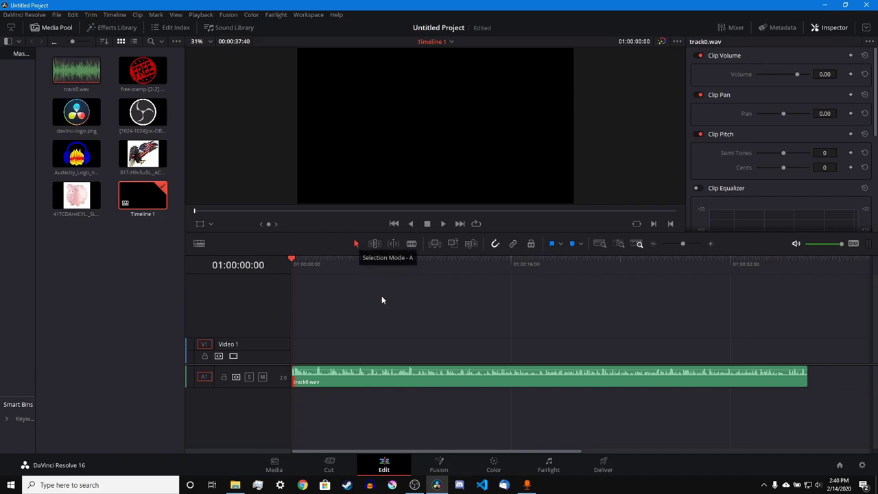
# - Cycle through Blade, Trim and Selection modes, ending in Selection mode
pyautogui.press('b')
pyautogui.press('t')
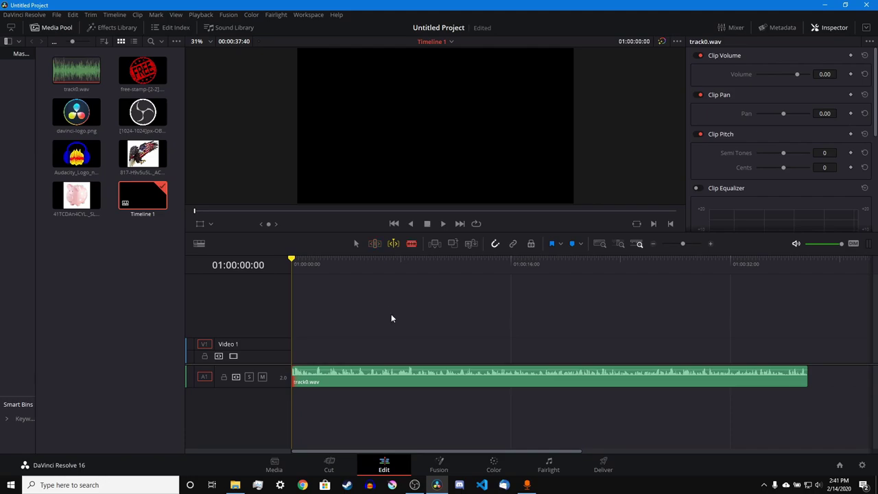
pyautogui.press('a')
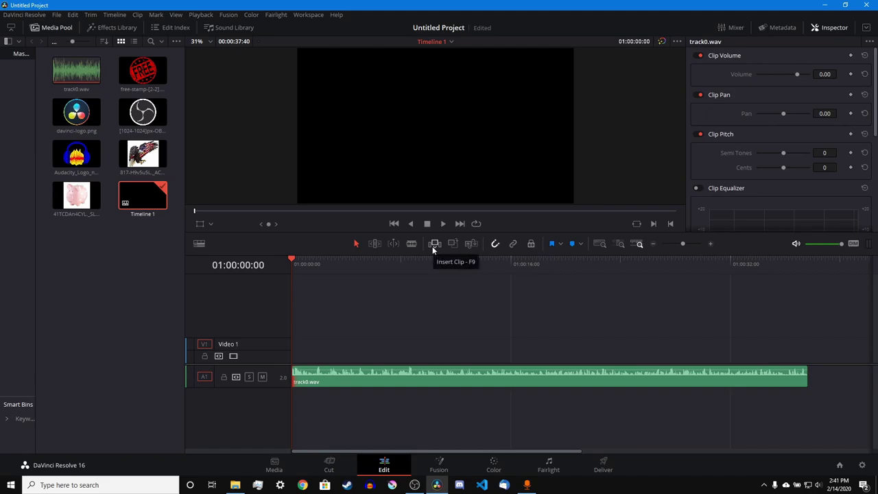
# - Place the eagle image on Video 1 and add Transform keyframes starting at 01:00:01:06
pyautogui.moveTo(143, 154); pyautogui.dragTo(297, 347)
pyautogui.click(306, 346)
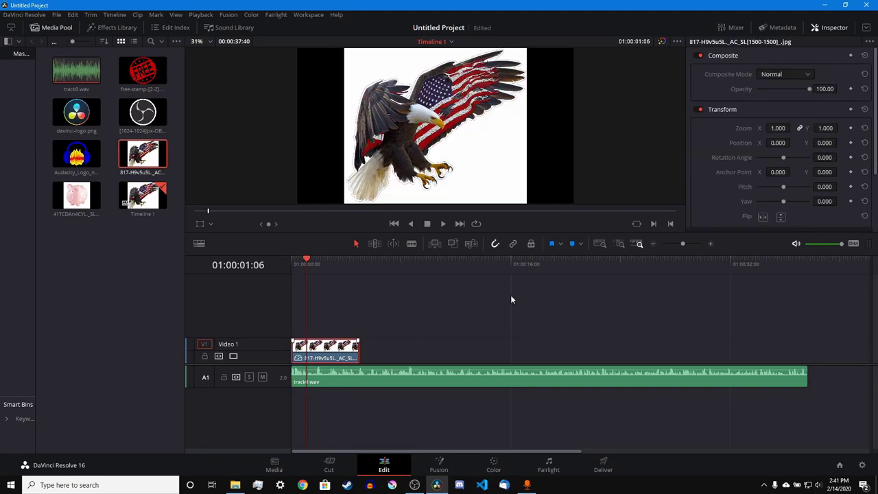
pyautogui.click(851, 110)
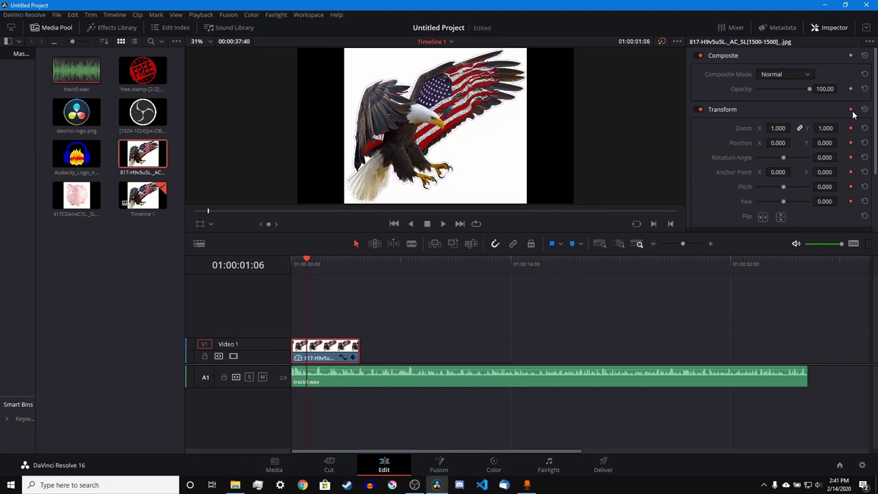
pyautogui.click(353, 357)
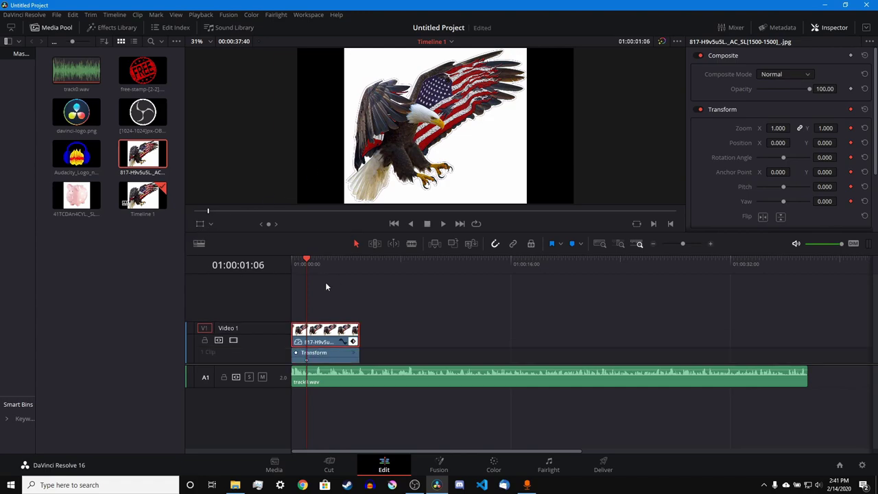
pyautogui.click(345, 263)
pyautogui.click(851, 110)
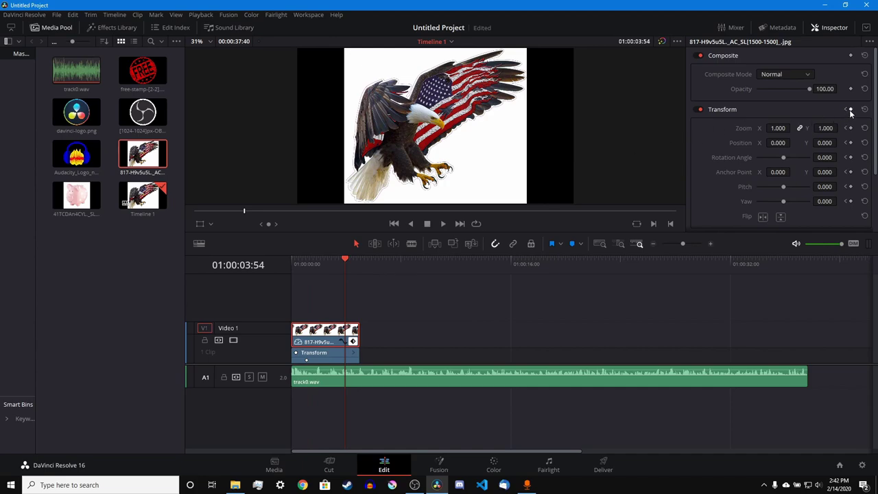
# - At 01:00:04:06, rotate the eagle to -90° with the Transform overlay and play it back
pyautogui.click(333, 271)
pyautogui.click(348, 269)
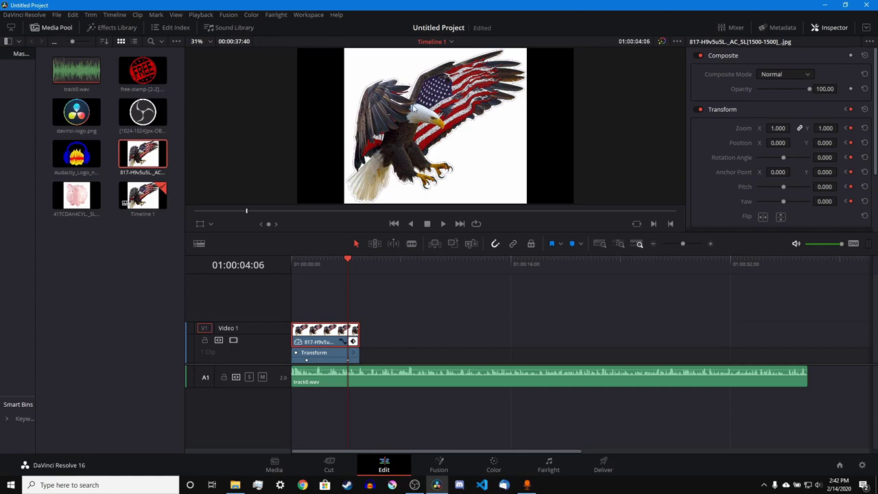
pyautogui.click(210, 224)
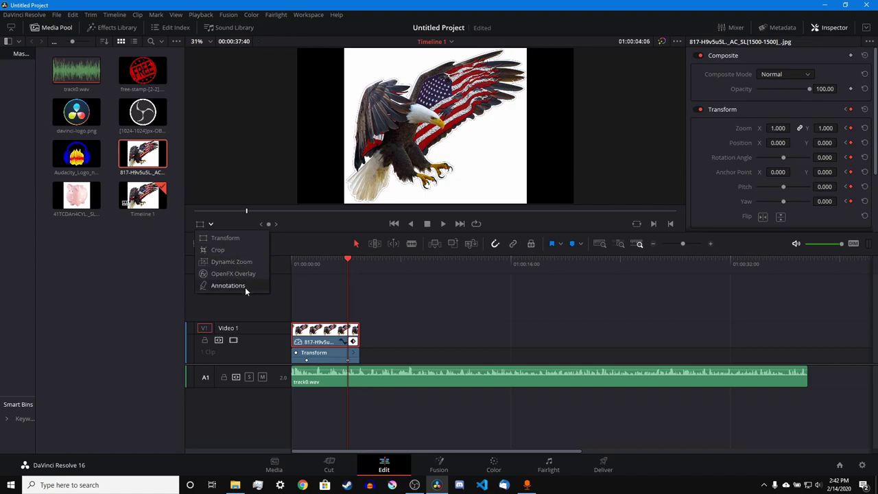
pyautogui.click(227, 237)
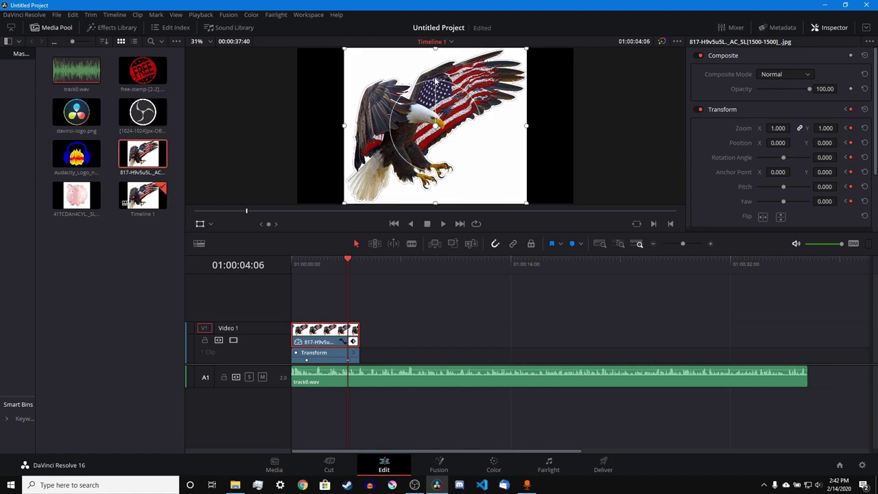
pyautogui.moveTo(437, 81); pyautogui.dragTo(499, 129)
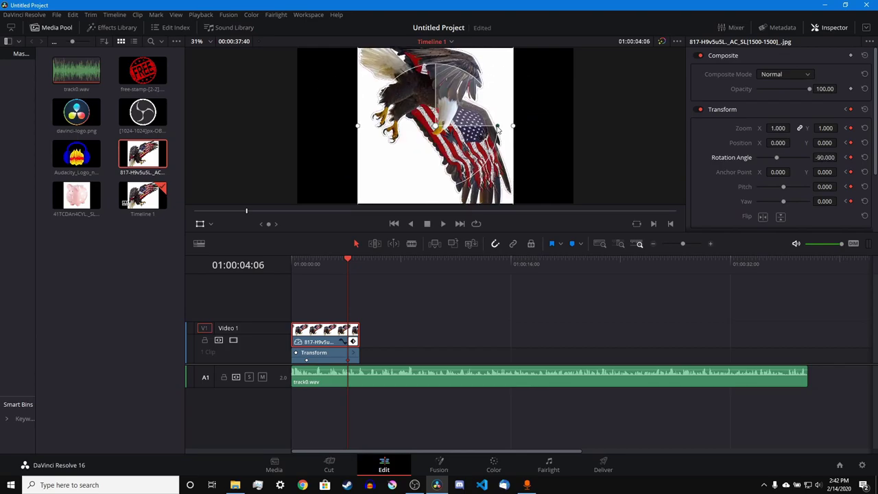
pyautogui.moveTo(344, 272); pyautogui.dragTo(305, 281)
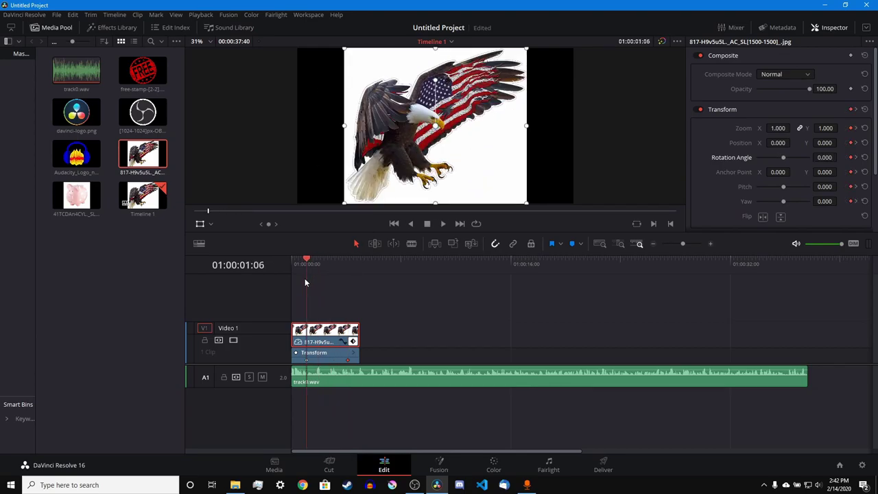
pyautogui.press('space')
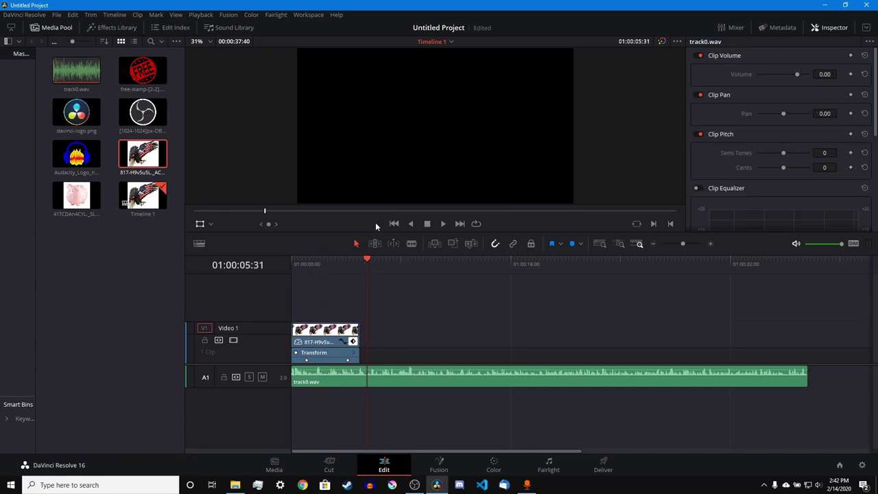
# - Apply the ResolveFX Stylize Drop Shadow effect to the eagle clip on Video 1
pyautogui.click(106, 27)
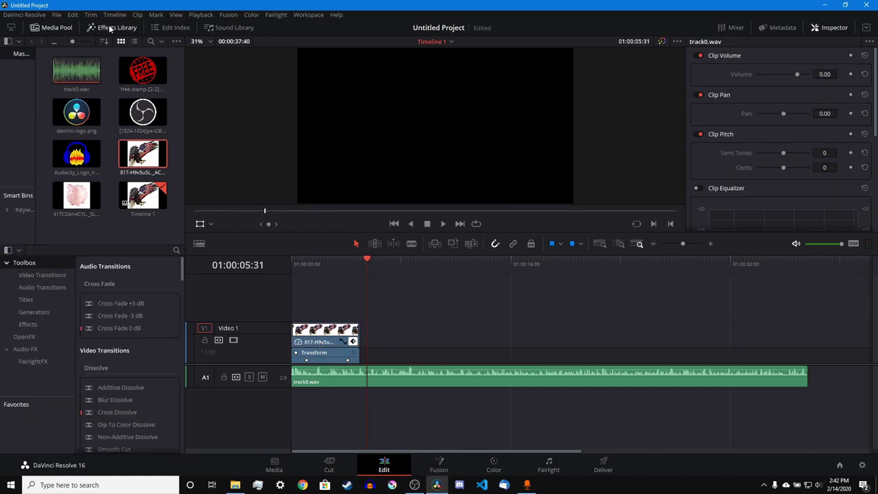
pyautogui.click(63, 27)
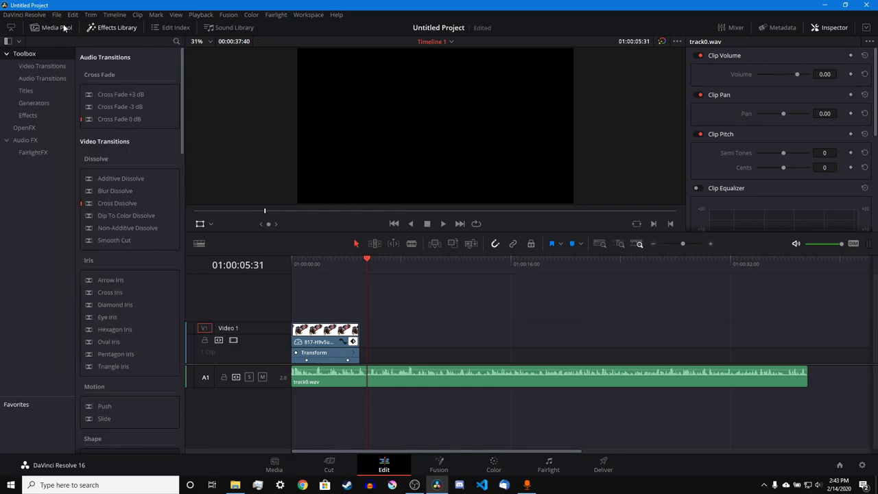
pyautogui.scroll(-4, 146, 244)
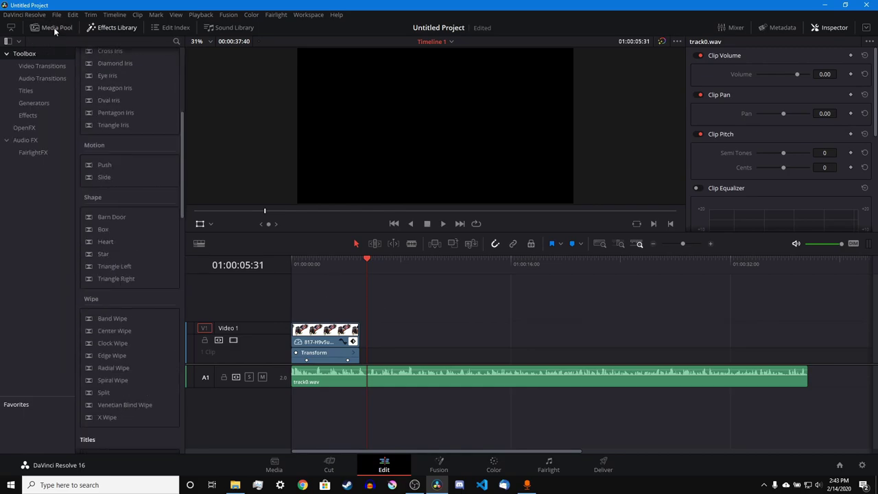
pyautogui.click(50, 123)
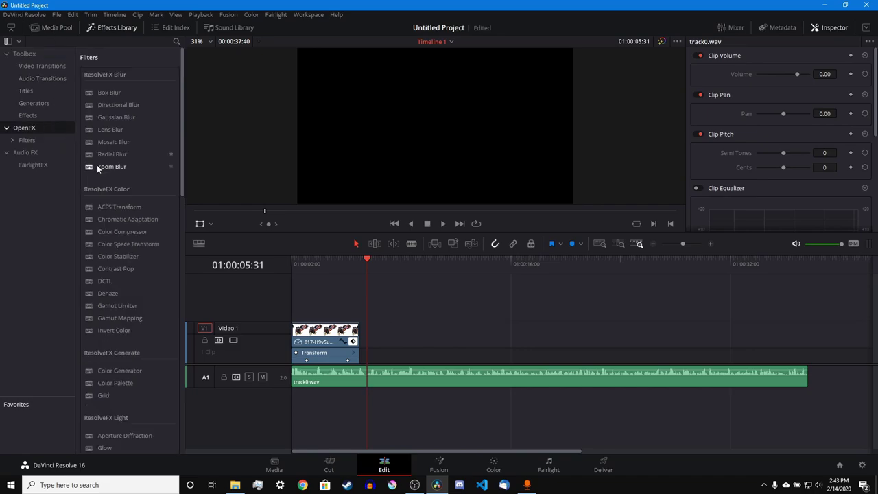
pyautogui.scroll(-5, 97, 165)
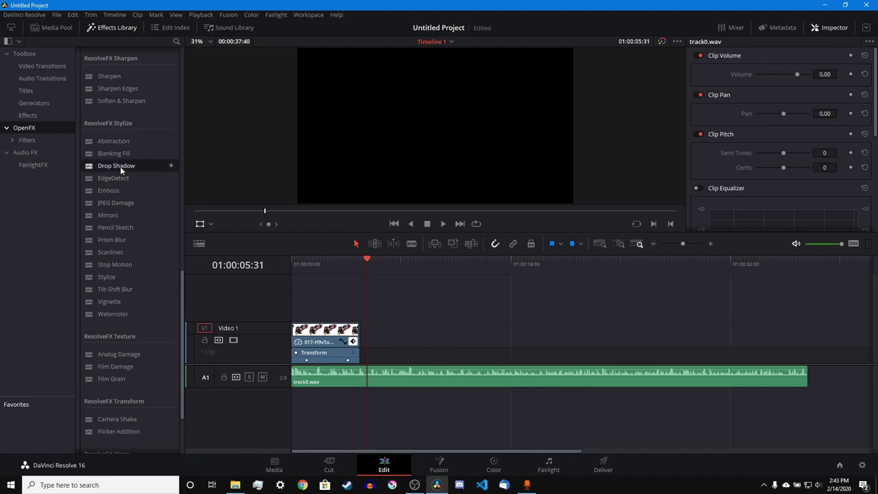
pyautogui.moveTo(120, 167); pyautogui.dragTo(321, 335)
pyautogui.click(331, 261)
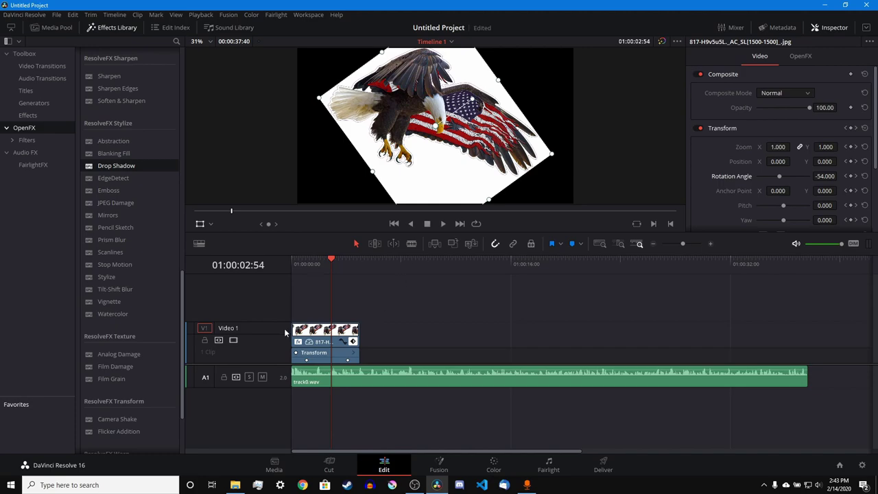
# - Place a Solid Color generator on Video 1 and set its colour to white
pyautogui.click(39, 102)
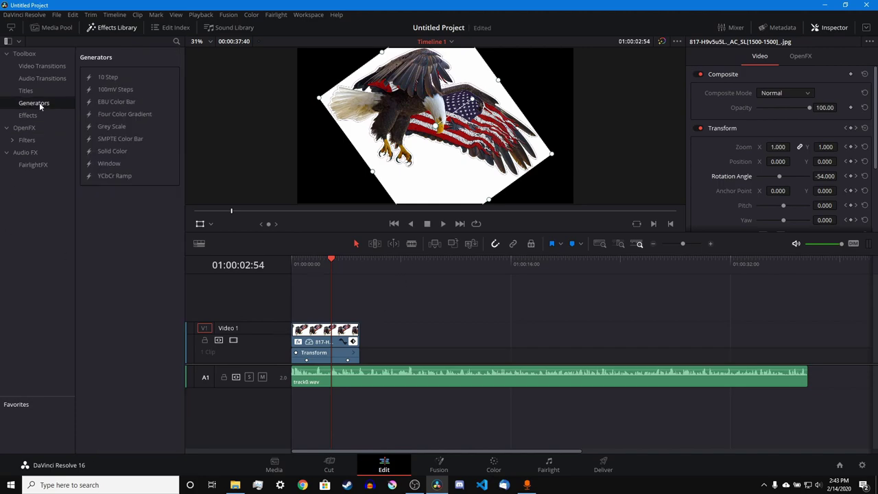
pyautogui.moveTo(103, 151); pyautogui.dragTo(341, 307)
pyautogui.click(764, 89)
pyautogui.moveTo(499, 230); pyautogui.dragTo(416, 251)
pyautogui.click(530, 324)
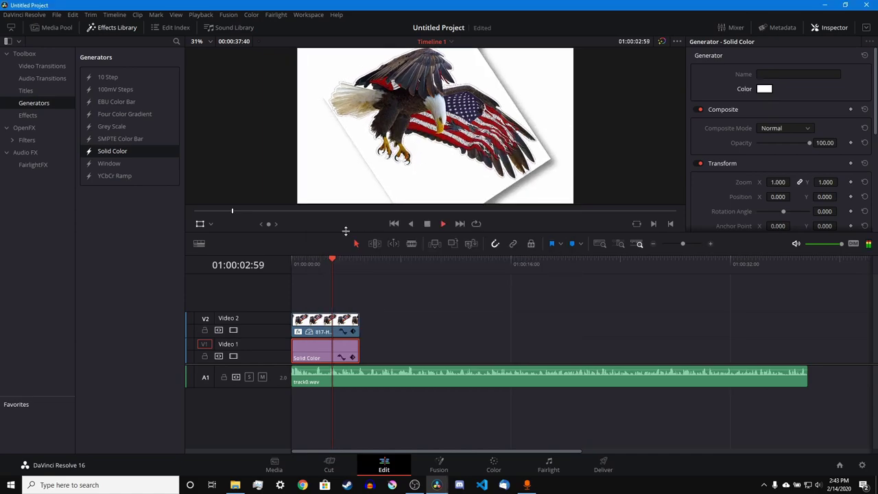
pyautogui.press('Home')
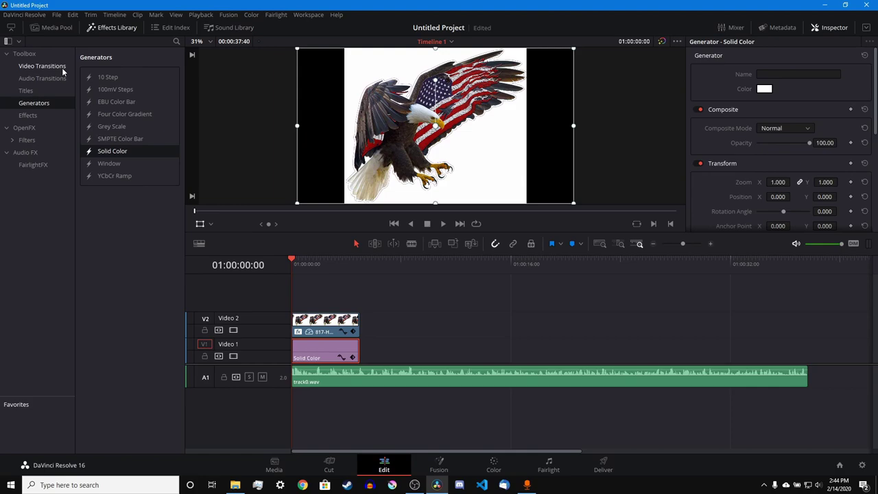
# - Place a Four Color Gradient generator after the solid colour clip and show the audio mixer
pyautogui.moveTo(121, 114); pyautogui.dragTo(376, 353)
pyautogui.click(379, 261)
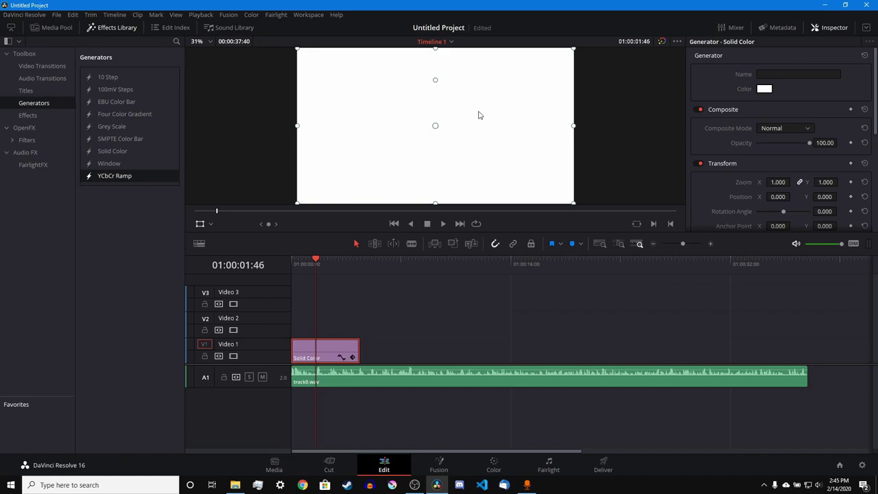
pyautogui.scroll(-5, 729, 137)
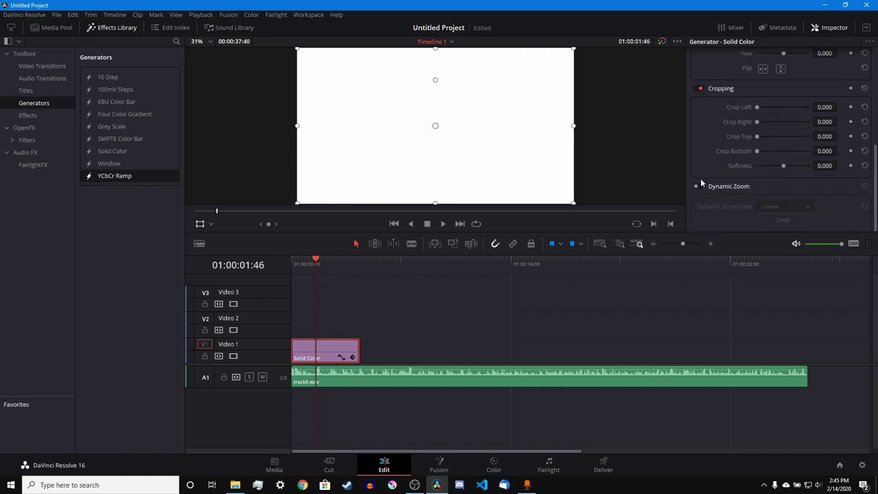
pyautogui.scroll(5, 708, 165)
pyautogui.scroll(-5, 708, 165)
pyautogui.scroll(3, 725, 192)
pyautogui.scroll(3, 728, 176)
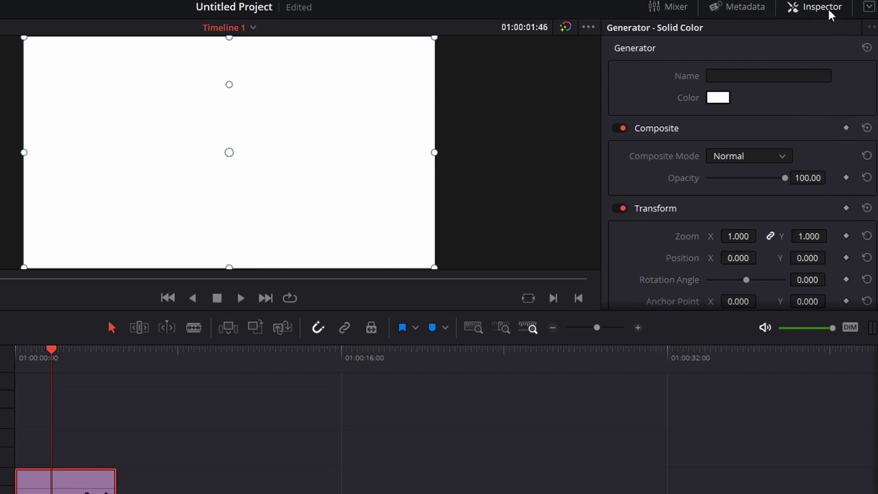
pyautogui.scroll(-10, 715, 139)
pyautogui.click(673, 6)
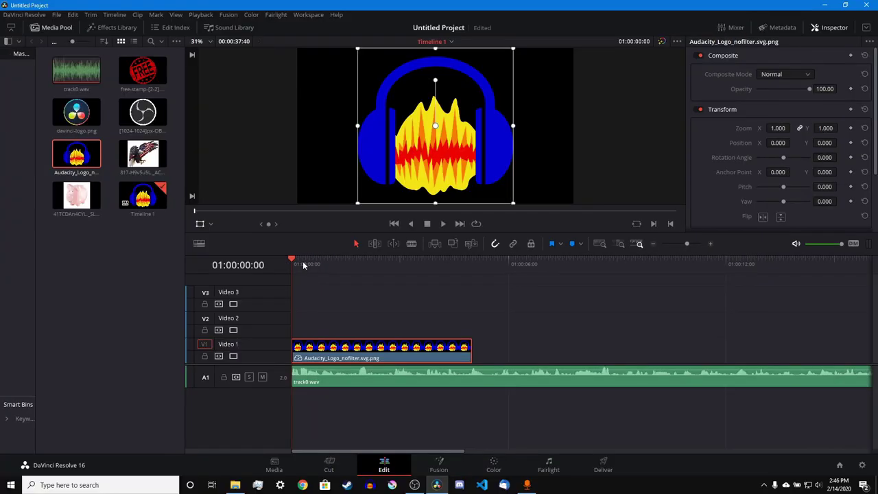
# - Shrink the Audacity logo and set a starting Transform keyframe with it on the left
pyautogui.moveTo(302, 261); pyautogui.dragTo(270, 289)
pyautogui.moveTo(513, 127); pyautogui.dragTo(372, 141)
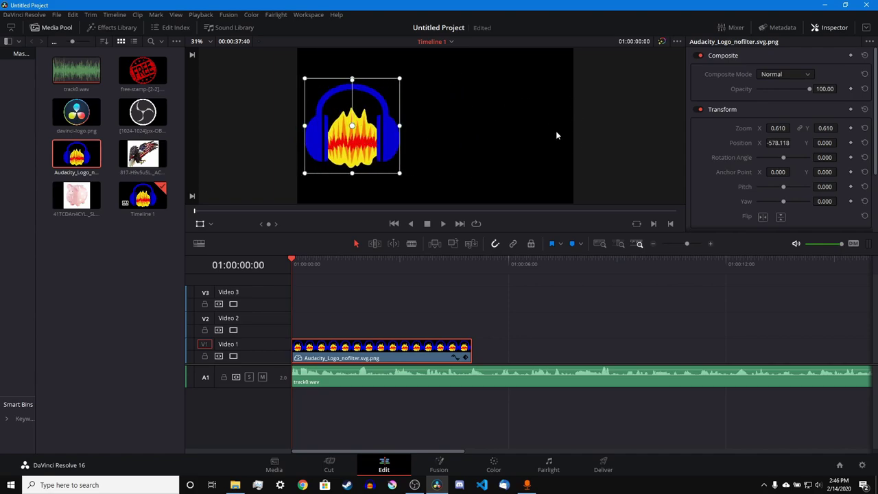
pyautogui.click(851, 109)
pyautogui.click(466, 356)
# - About three seconds in, move the logo to the right side, Position X 584.471, and preview the slide
pyautogui.click(339, 264)
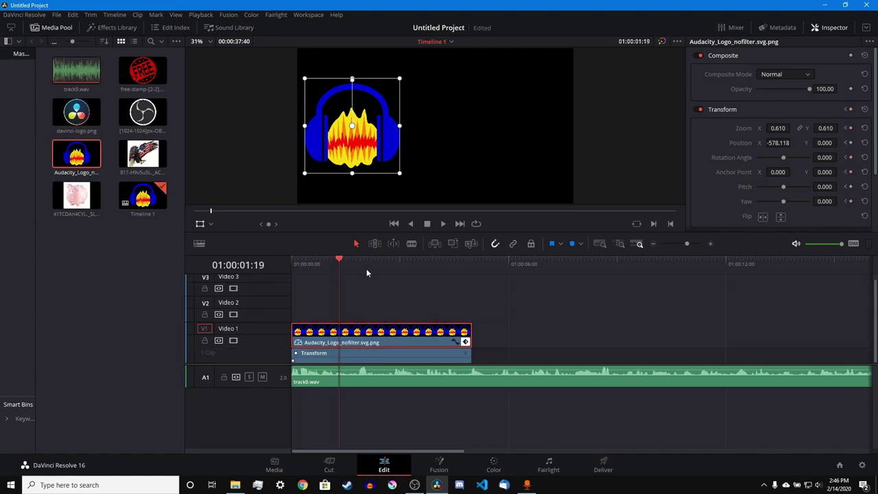
pyautogui.click(409, 266)
pyautogui.moveTo(361, 143); pyautogui.dragTo(529, 143)
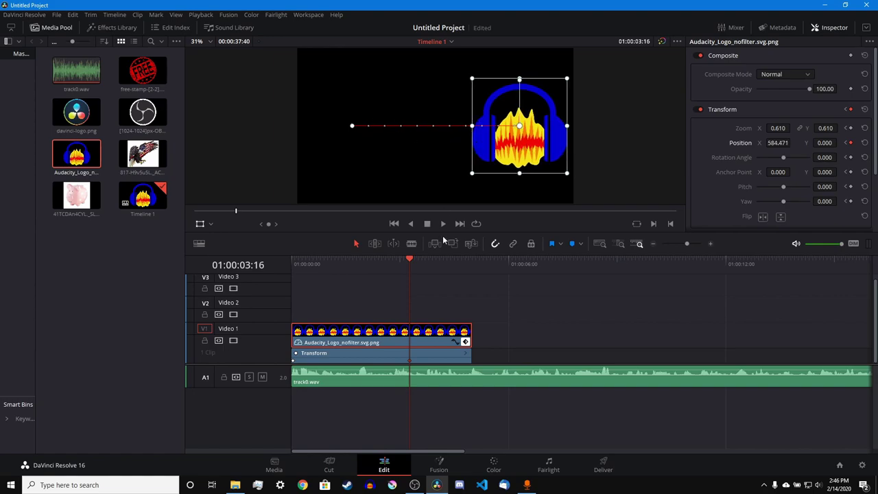
pyautogui.moveTo(429, 264); pyautogui.dragTo(410, 263)
pyautogui.moveTo(405, 261); pyautogui.dragTo(415, 280)
# - Set Ease In on the later Position X keyframe and Ease Out on the first, then reshape the ease curve
pyautogui.click(454, 342)
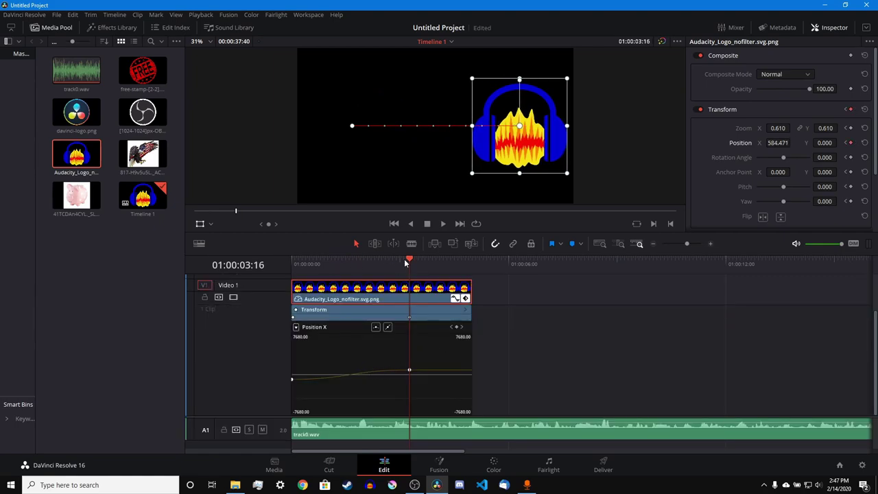
pyautogui.moveTo(404, 259); pyautogui.dragTo(292, 267)
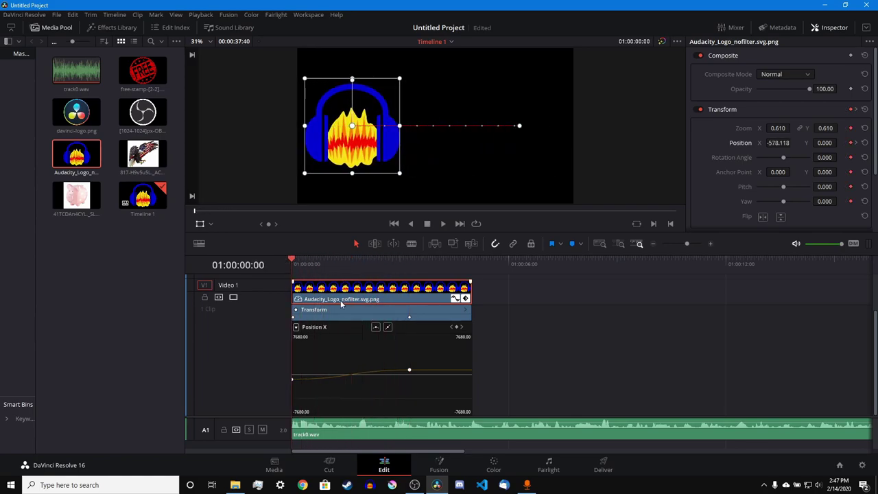
pyautogui.rightClick(410, 373)
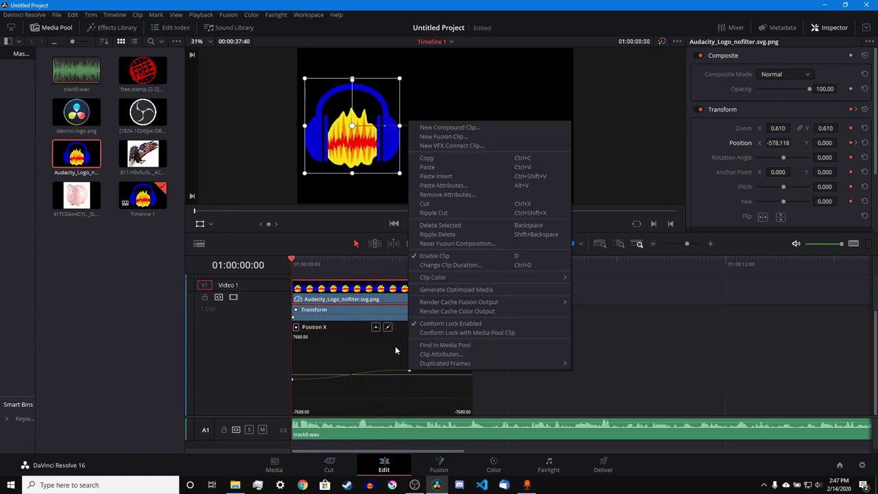
pyautogui.click(409, 369)
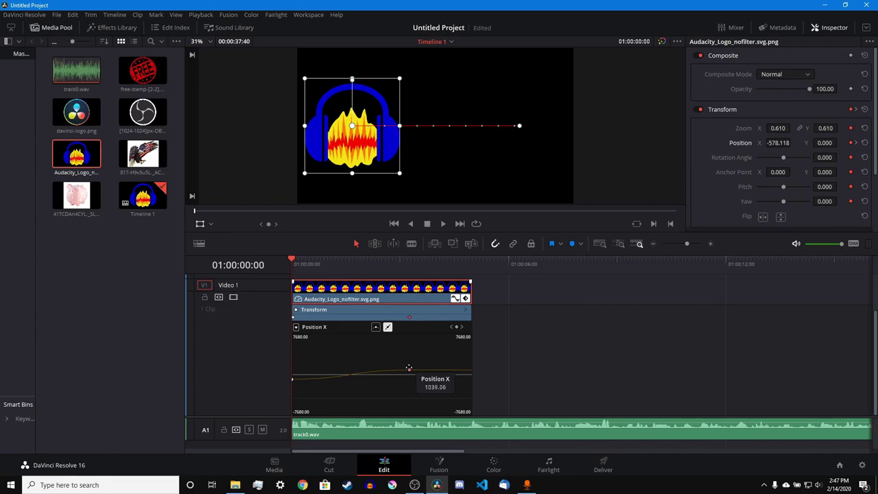
pyautogui.rightClick(410, 371)
pyautogui.click(430, 384)
pyautogui.click(292, 378)
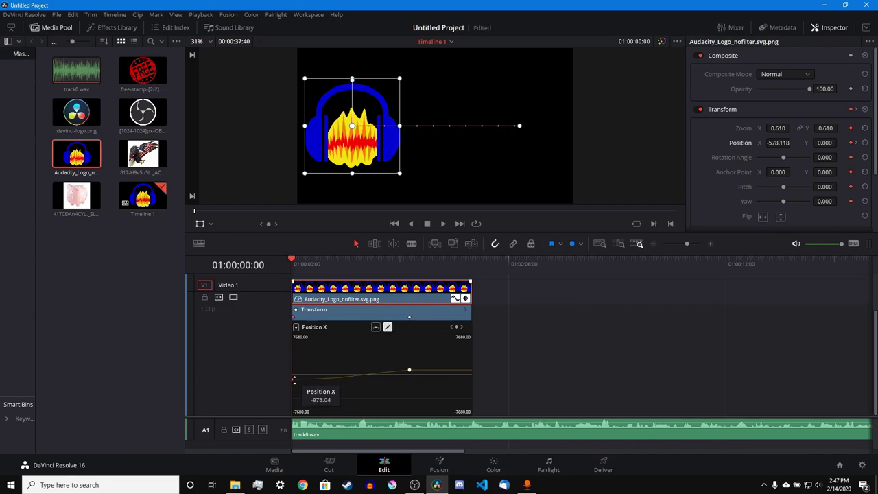
pyautogui.rightClick(292, 378)
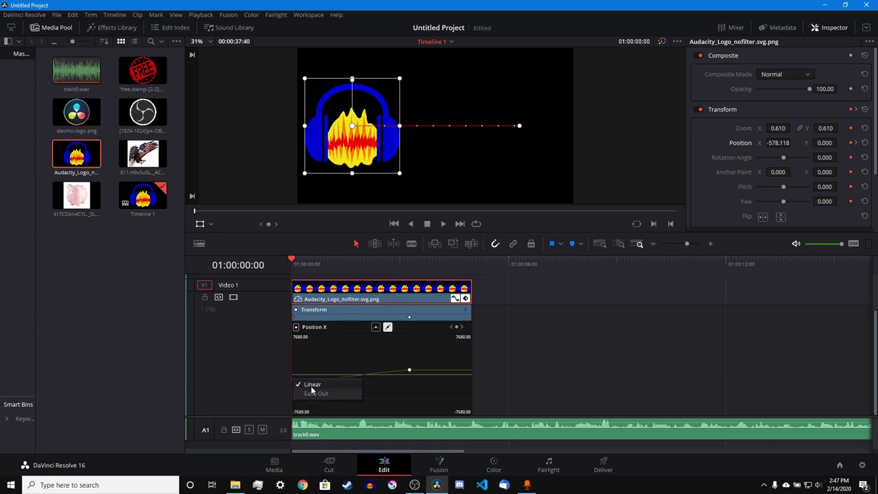
pyautogui.click(316, 389)
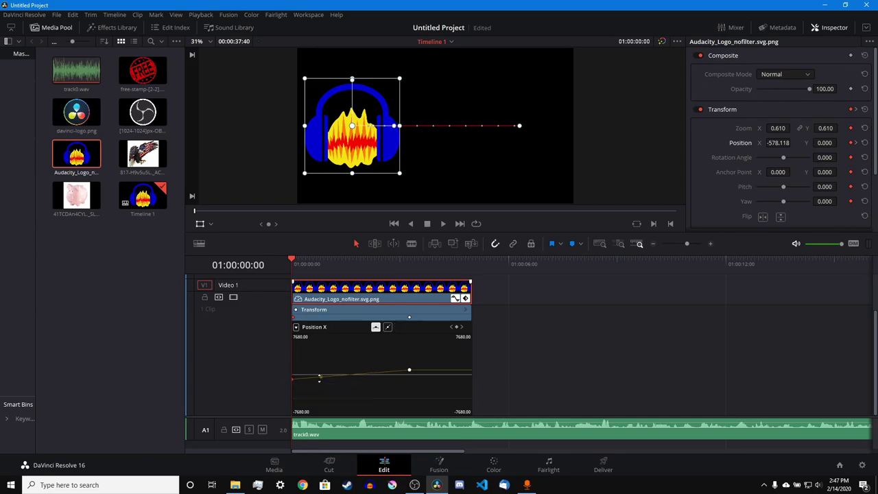
pyautogui.moveTo(338, 386)
pyautogui.mouseDown()
pyautogui.moveTo(322, 376)
pyautogui.moveTo(339, 365)
pyautogui.moveTo(322, 374)
pyautogui.moveTo(333, 378)
pyautogui.mouseUp()
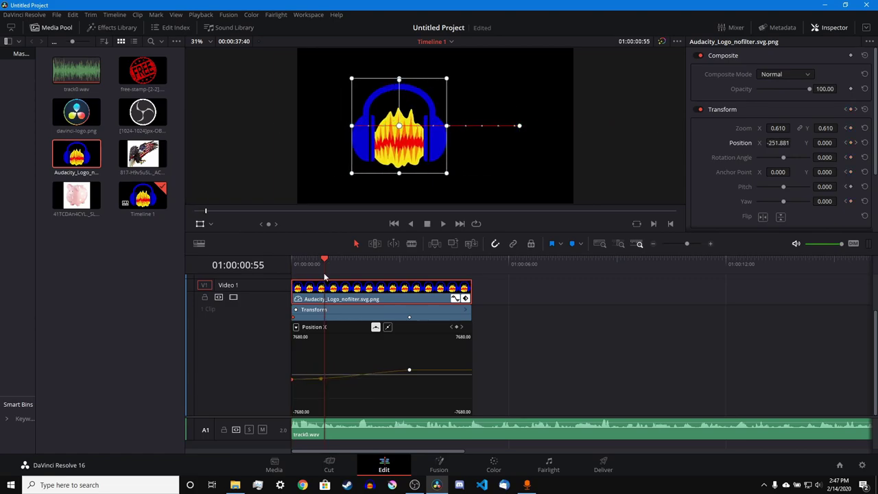
pyautogui.moveTo(325, 264); pyautogui.dragTo(268, 253)
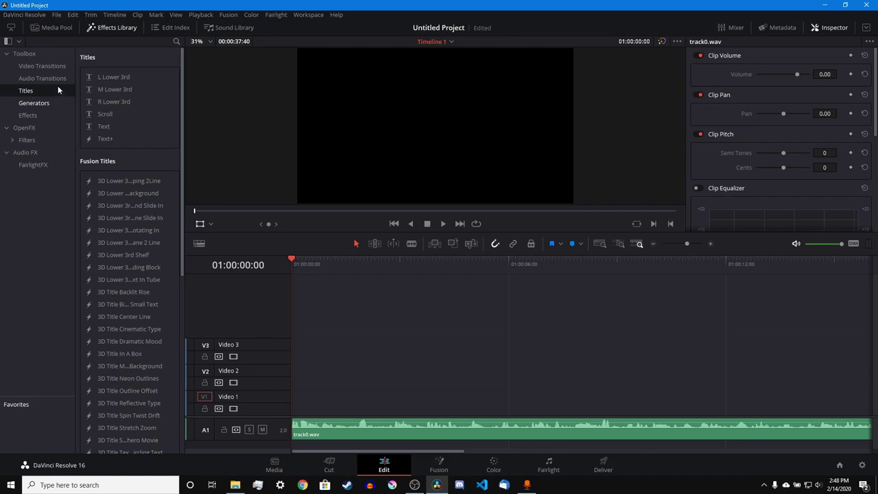
# - Add a Text title to Video 1 and change its wording to 'Text'
pyautogui.moveTo(110, 124); pyautogui.dragTo(291, 415)
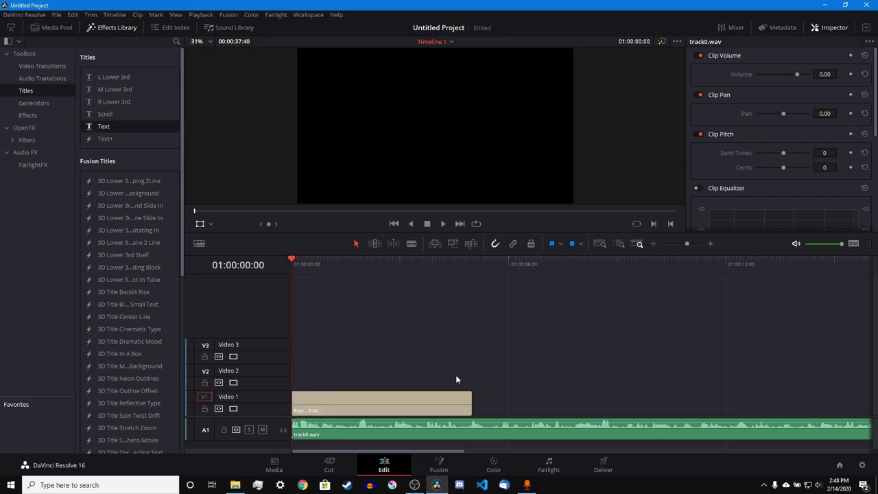
pyautogui.click(442, 401)
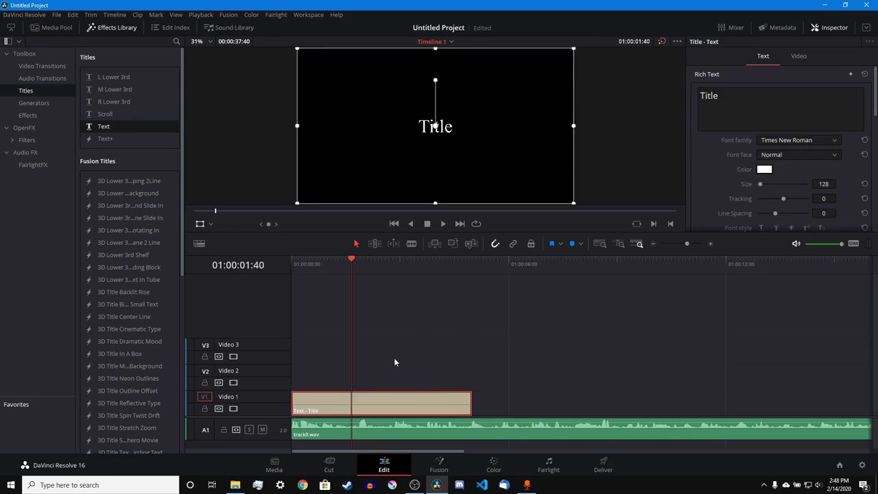
pyautogui.click(748, 112)
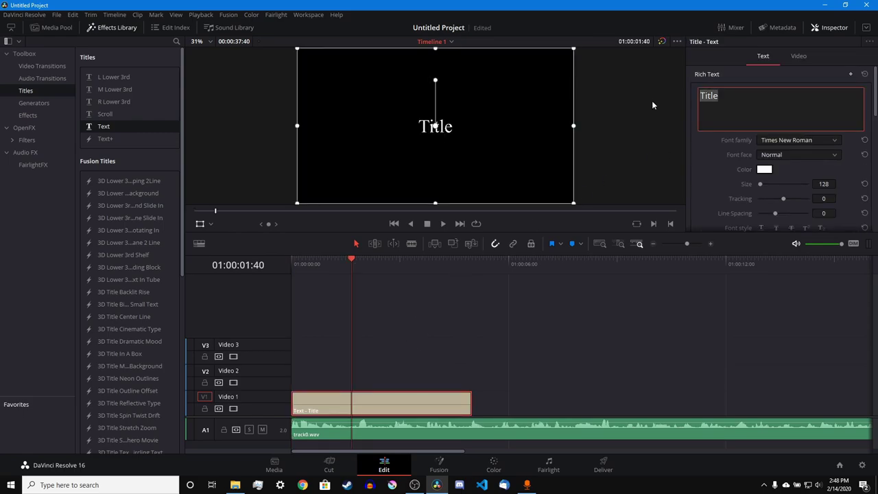
pyautogui.write('Text')
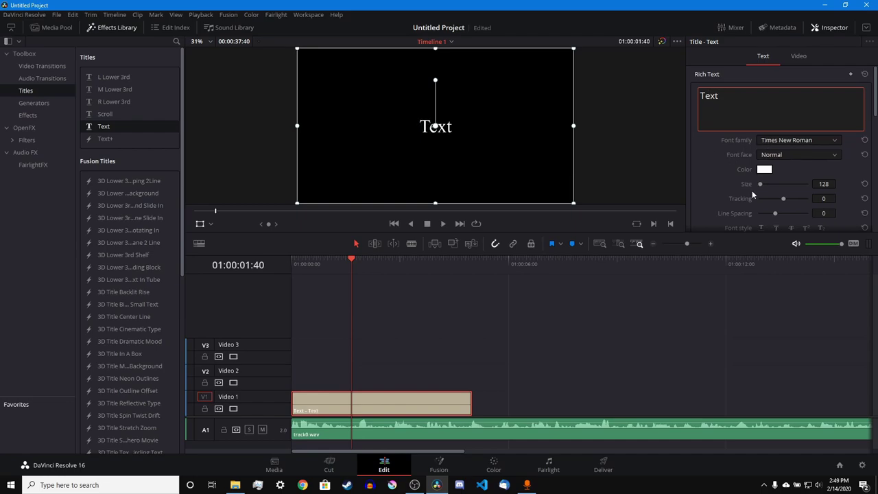
pyautogui.click(837, 181)
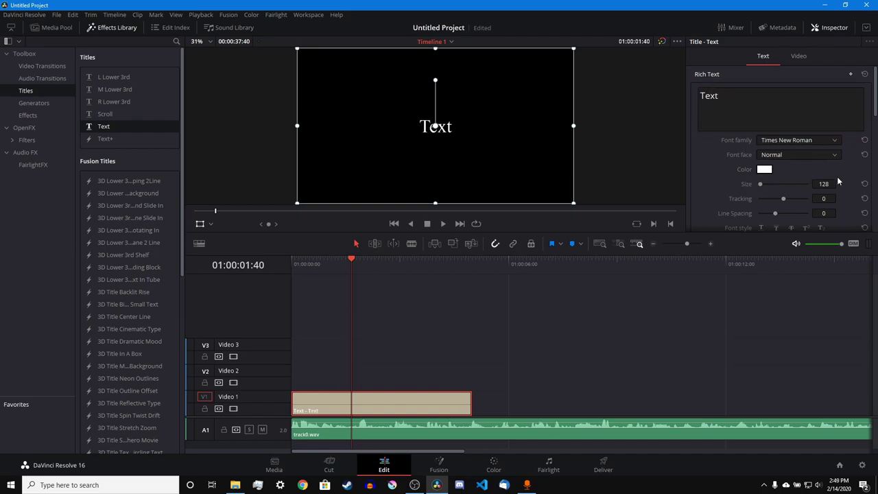
# - Set the title's font size to 1134, trying 198 first
pyautogui.doubleClick(823, 184)
pyautogui.write('198')
pyautogui.press('Return')
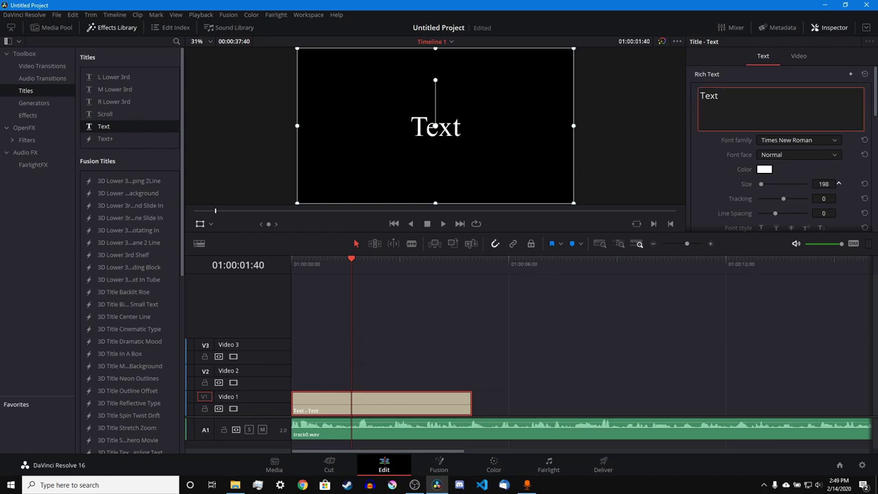
pyautogui.doubleClick(824, 183)
pyautogui.write('1134')
pyautogui.press('Return')
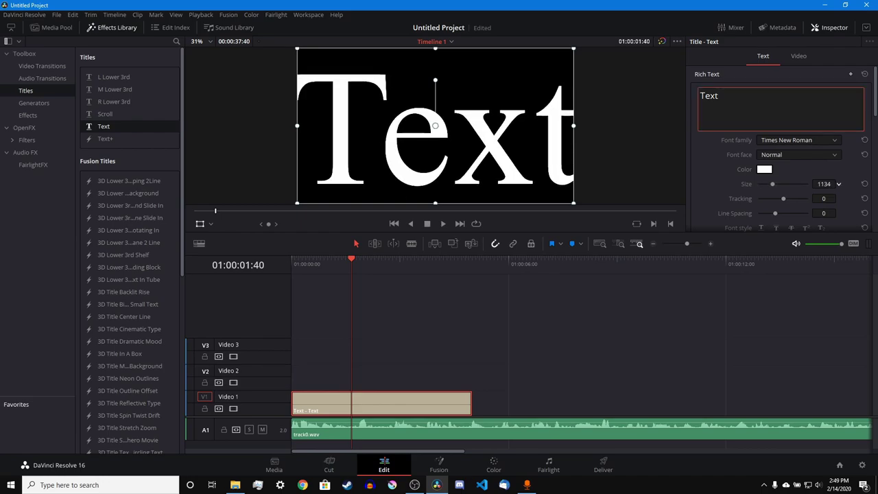
# - Reduce the title's font size to about 830, adjust its spacing, and try underline, overline, superscript and subscript
pyautogui.moveTo(773, 184); pyautogui.dragTo(768, 184)
pyautogui.moveTo(824, 198); pyautogui.dragTo(702, 214)
pyautogui.scroll(-2, 751, 183)
pyautogui.click(762, 173)
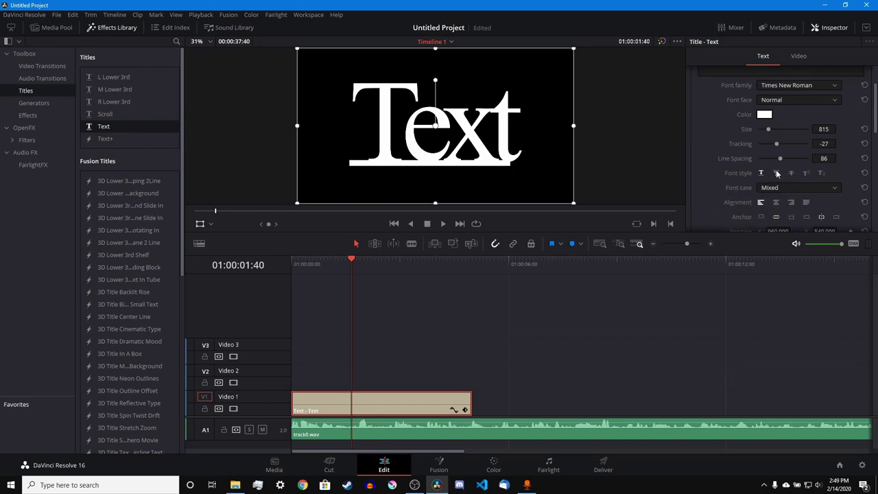
pyautogui.click(777, 173)
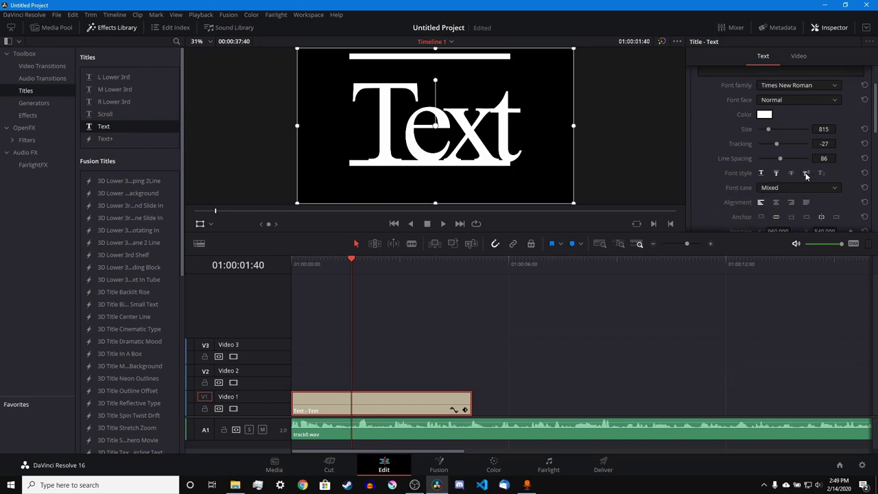
pyautogui.click(806, 173)
pyautogui.click(823, 173)
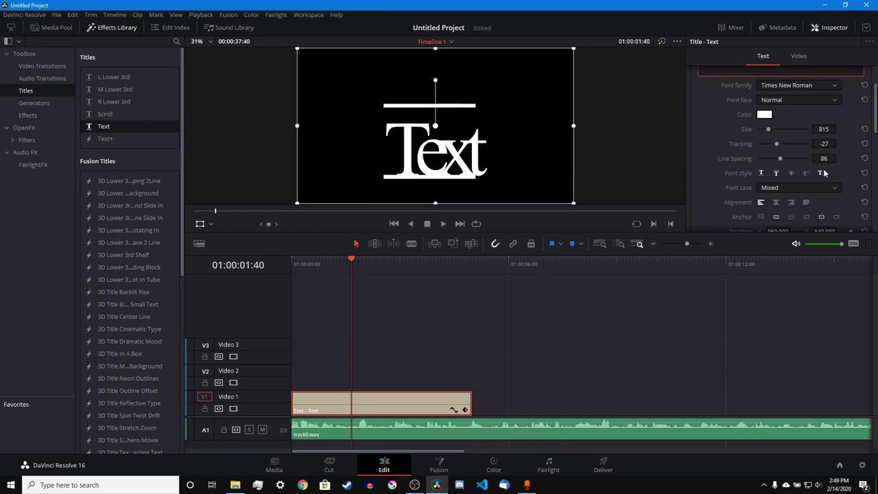
# - Try justify and top/bottom anchors, then settle on centred alignment and vertical centring
pyautogui.click(778, 204)
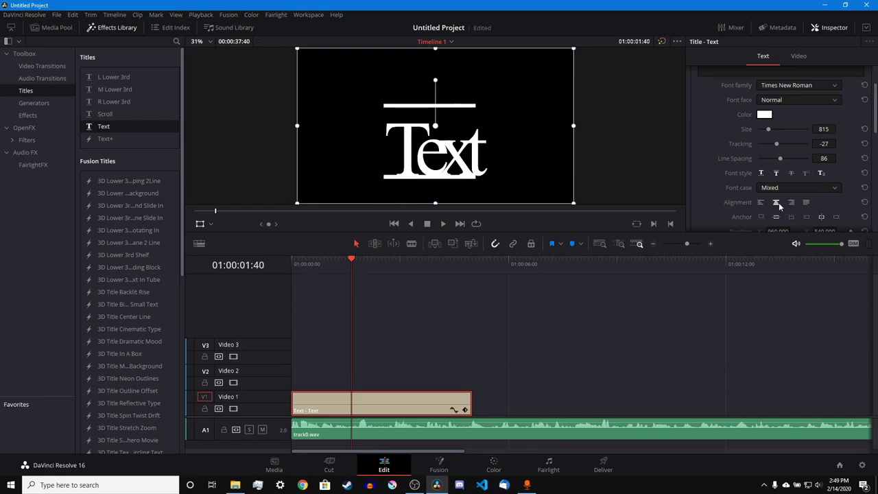
pyautogui.click(791, 202)
pyautogui.click(806, 202)
pyautogui.click(761, 216)
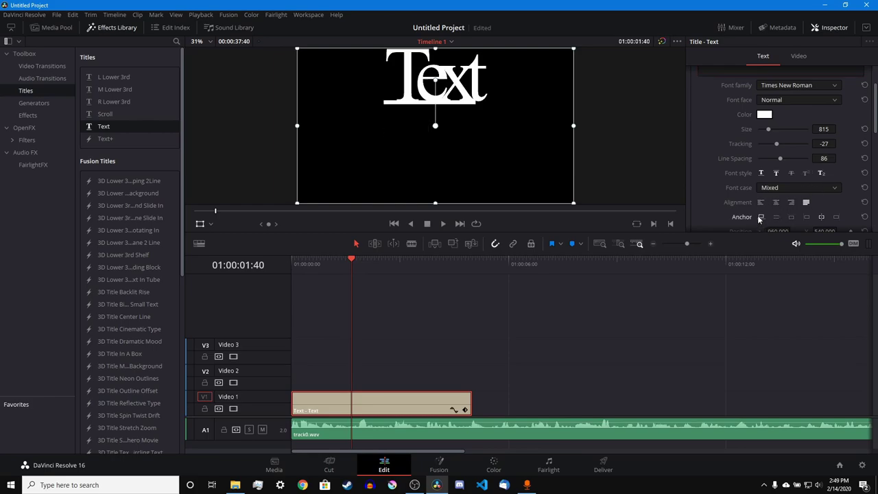
pyautogui.click(792, 217)
pyautogui.click(777, 203)
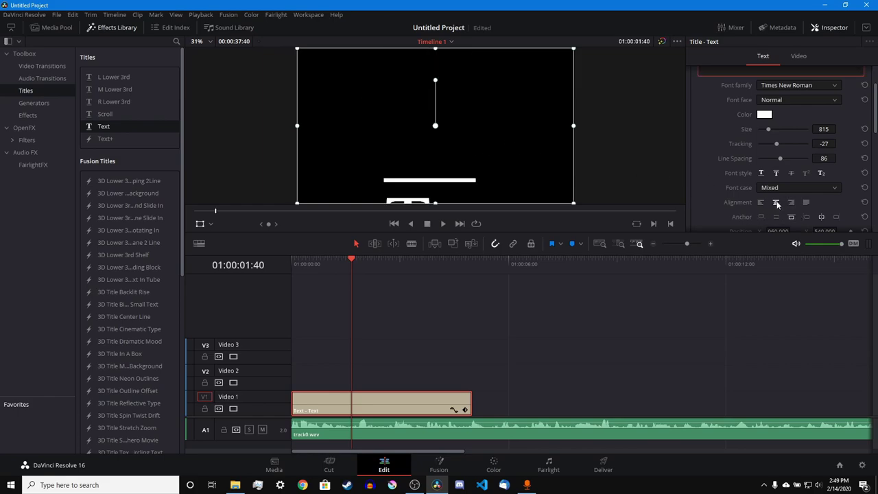
pyautogui.click(776, 217)
# - Nudge the title's Position X slightly right and show its Video transform settings
pyautogui.scroll(-2, 758, 196)
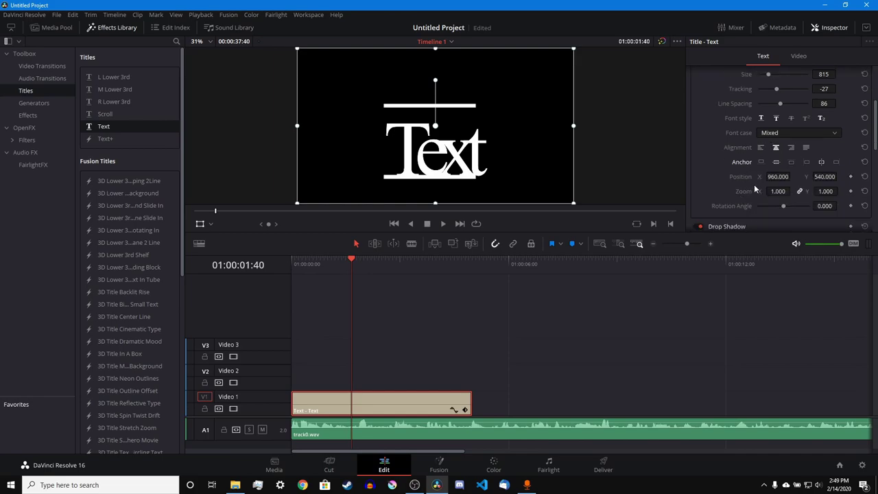
pyautogui.moveTo(779, 177)
pyautogui.mouseDown()
pyautogui.moveTo(748, 176)
pyautogui.moveTo(775, 178)
pyautogui.moveTo(776, 187)
pyautogui.mouseUp()
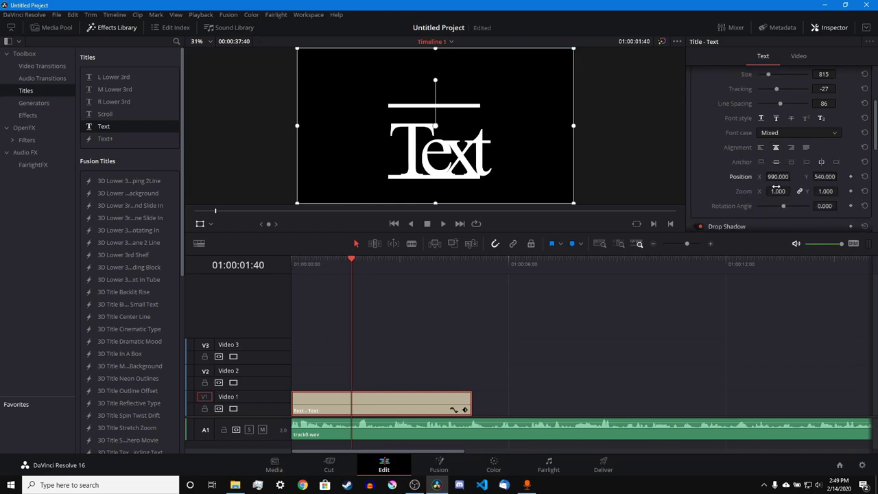
pyautogui.scroll(-2, 763, 192)
pyautogui.scroll(3, 762, 192)
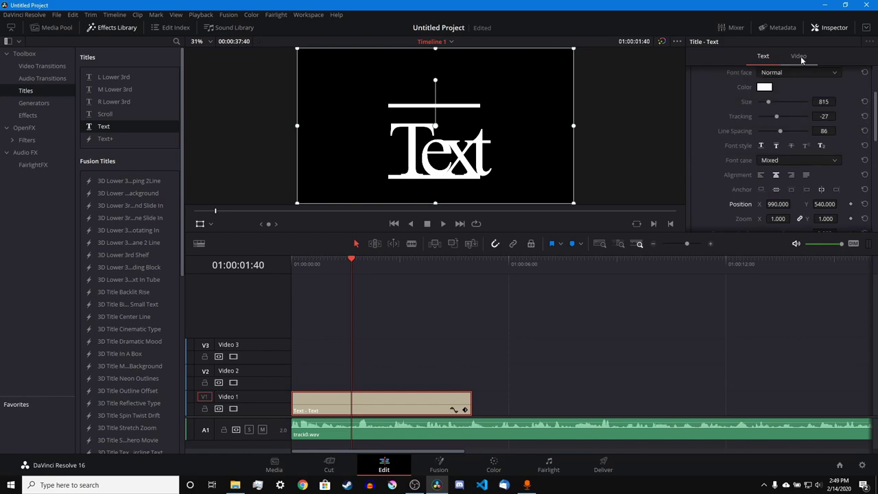
pyautogui.click(799, 57)
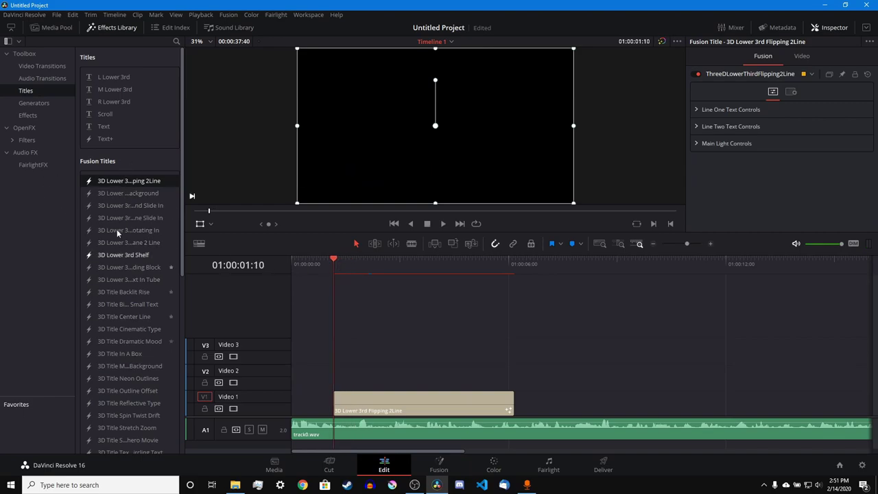
# - Play the timeline to preview the 3D Lower 3rd Flipping 2Line title
pyautogui.press('space')
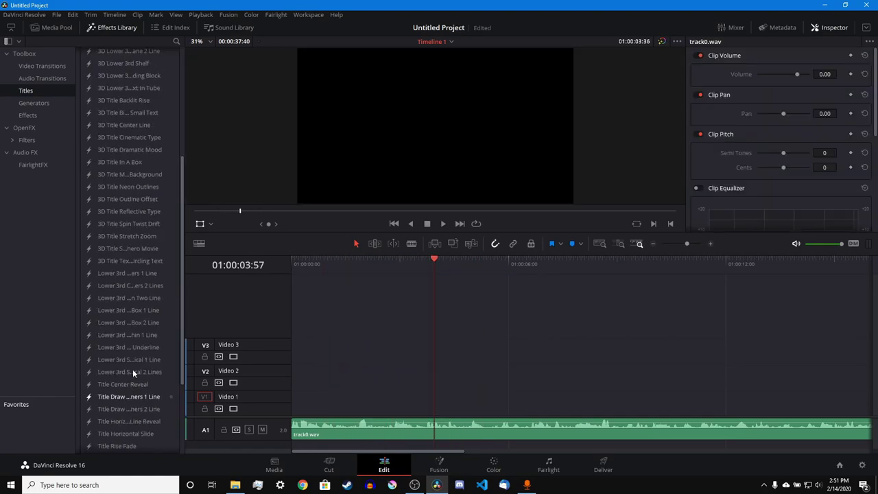
pyautogui.scroll(5, 155, 221)
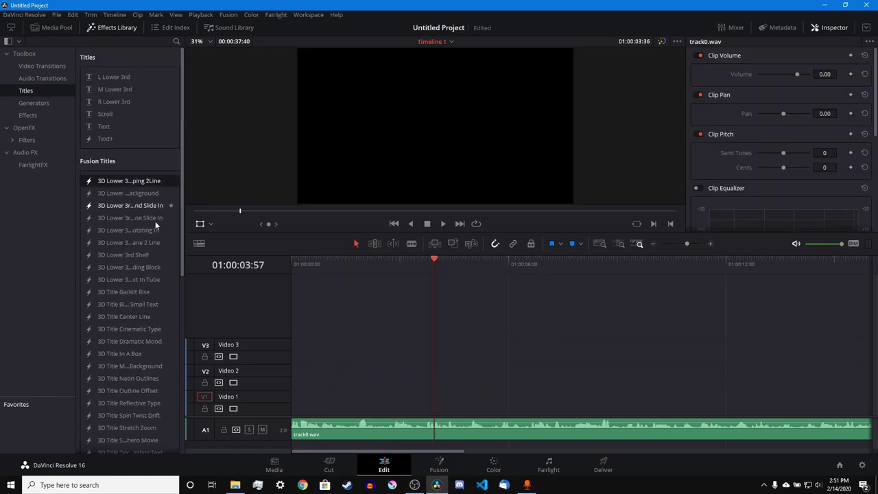
pyautogui.scroll(-8, 142, 234)
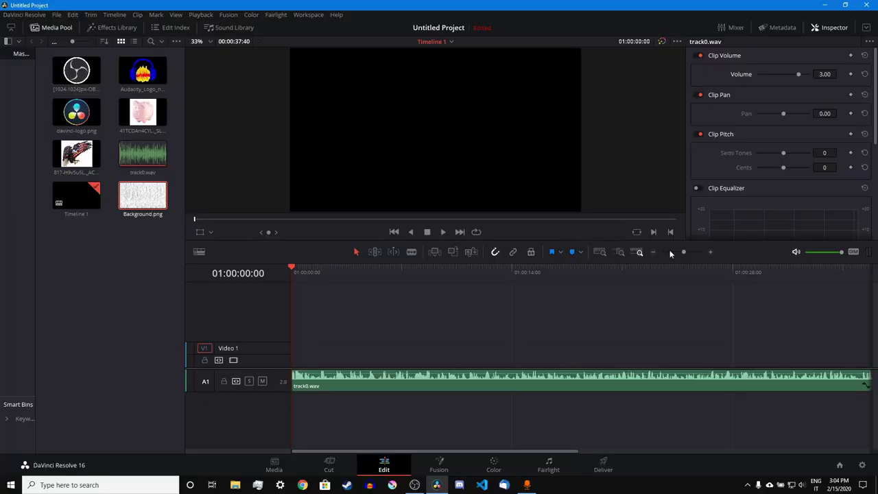
# - Select track0.wav and lower its clip volume to 0.20
pyautogui.moveTo(685, 251); pyautogui.dragTo(689, 255)
pyautogui.press('space')
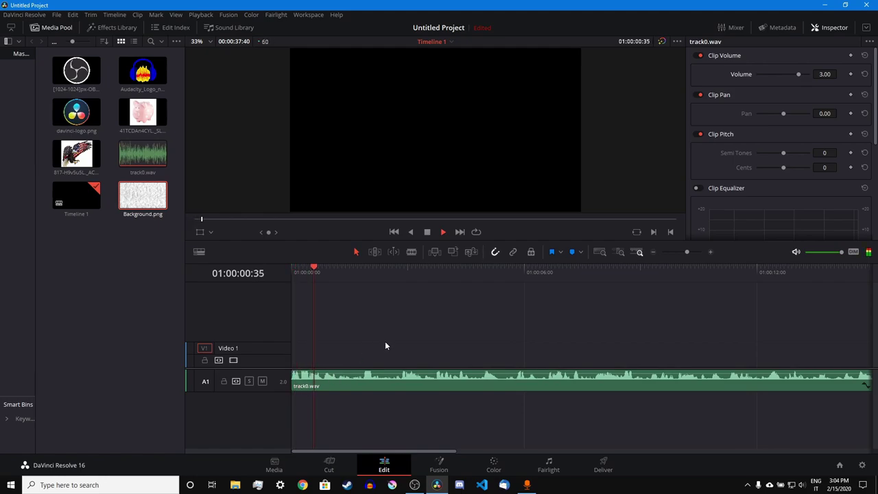
pyautogui.click(401, 383)
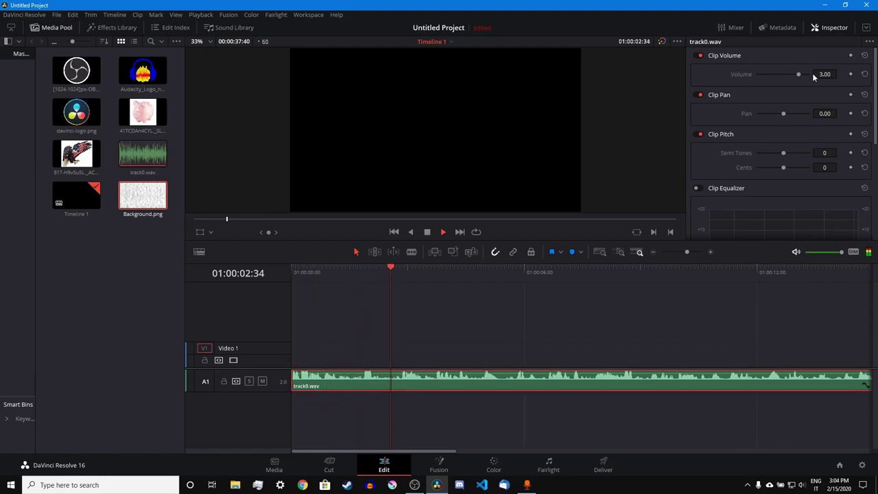
pyautogui.moveTo(823, 74); pyautogui.dragTo(808, 75)
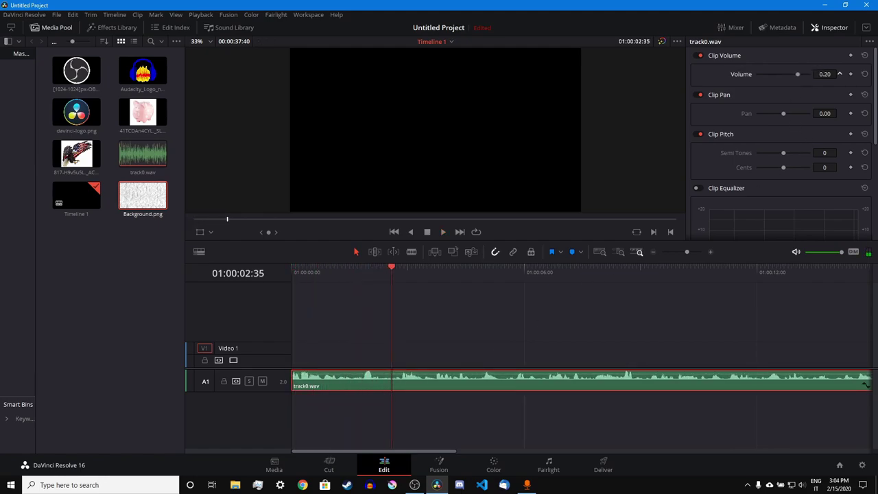
# - Split track0.wav at about 5 and 11 seconds, then restart playback from the beginning
pyautogui.hotkey('ctrl', '=')
pyautogui.moveTo(435, 381); pyautogui.dragTo(575, 272)
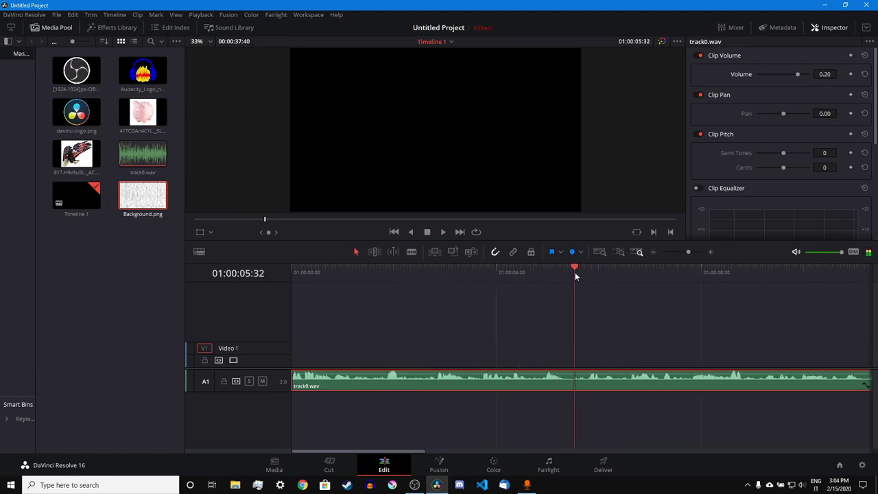
pyautogui.hotkey('ctrl', 'b')
pyautogui.hotkey('ctrl', 'b')
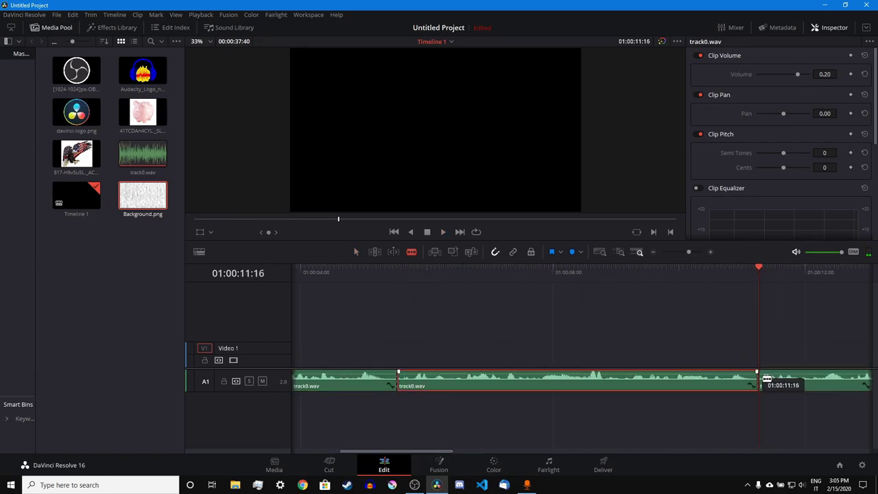
pyautogui.hotkey('ctrl', '-')
pyautogui.press('Home')
pyautogui.press('space')
# - Cut track0.wav at further points during playback, including near 24 and 34 seconds
pyautogui.hotkey('ctrl', '=')
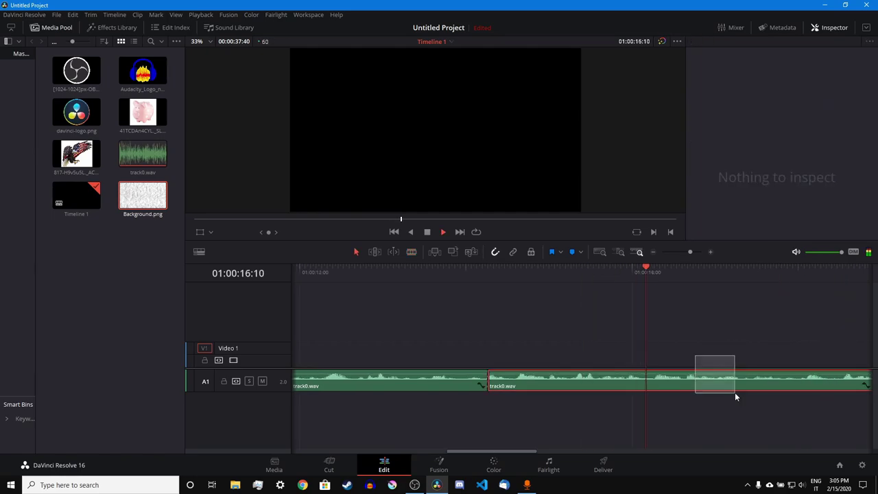
pyautogui.hotkey('ctrl', 'b')
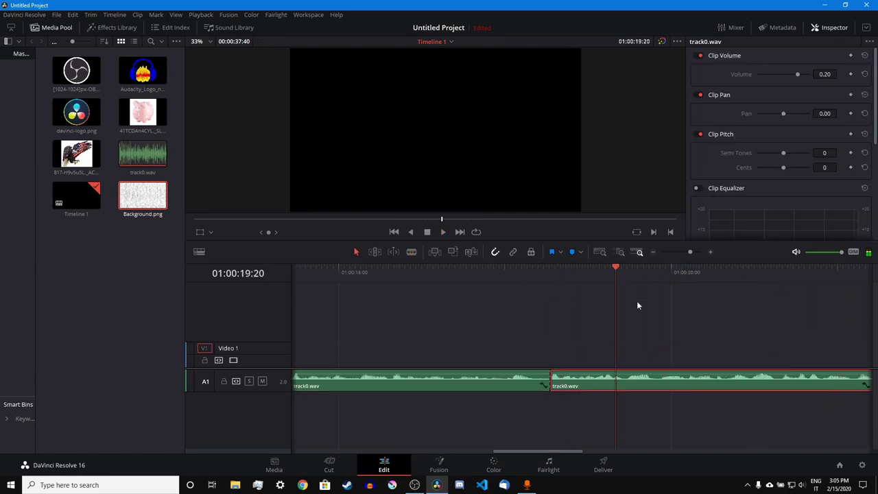
pyautogui.hotkey('ctrl', 'b')
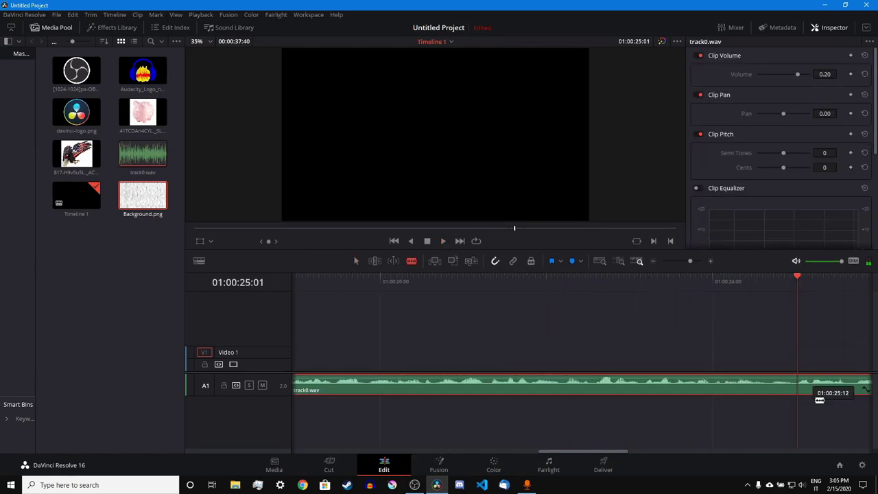
pyautogui.hotkey('ctrl', 'b')
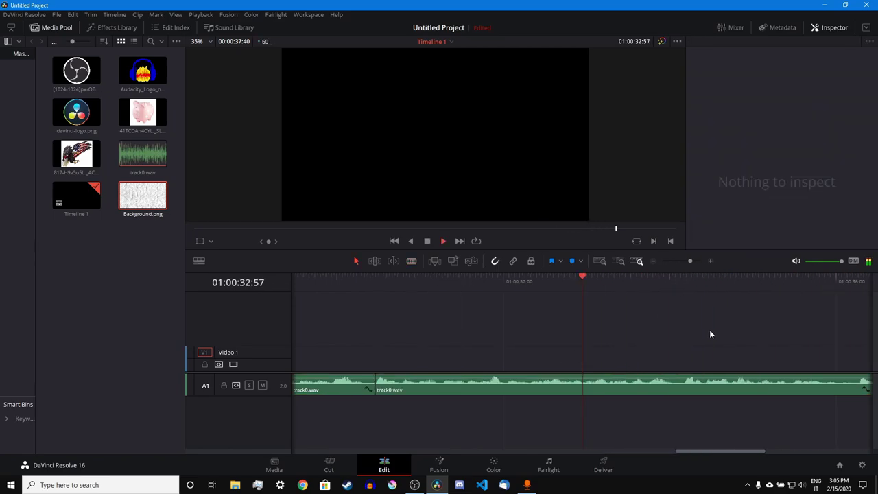
pyautogui.press('space')
pyautogui.hotkey('ctrl', 'b')
pyautogui.press('space')
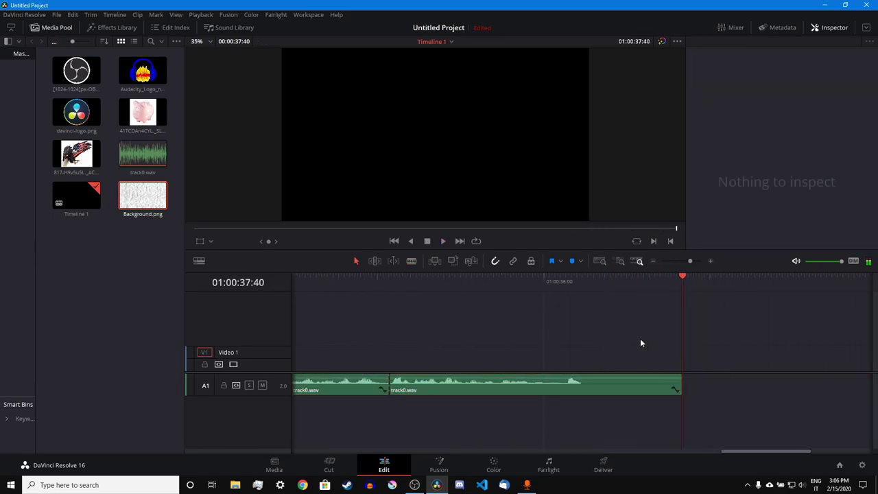
pyautogui.hotkey('ctrl', '-')
pyautogui.press('Up')
pyautogui.press('Up')
pyautogui.press('Up')
pyautogui.press('Up')
pyautogui.press('Home')
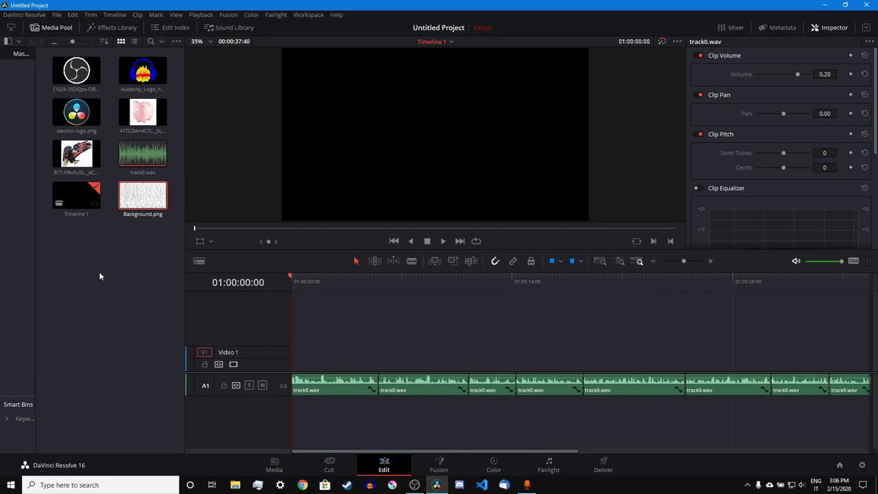
pyautogui.click(140, 275)
# - Drag the Off Broadway mp3 from the Music folder onto the timeline below track0.wav as track A2
pyautogui.click(235, 485)
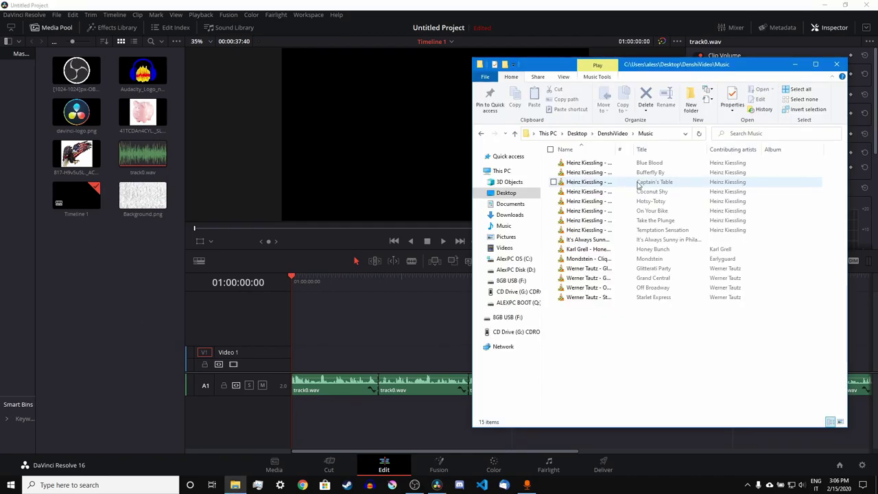
pyautogui.click(657, 240)
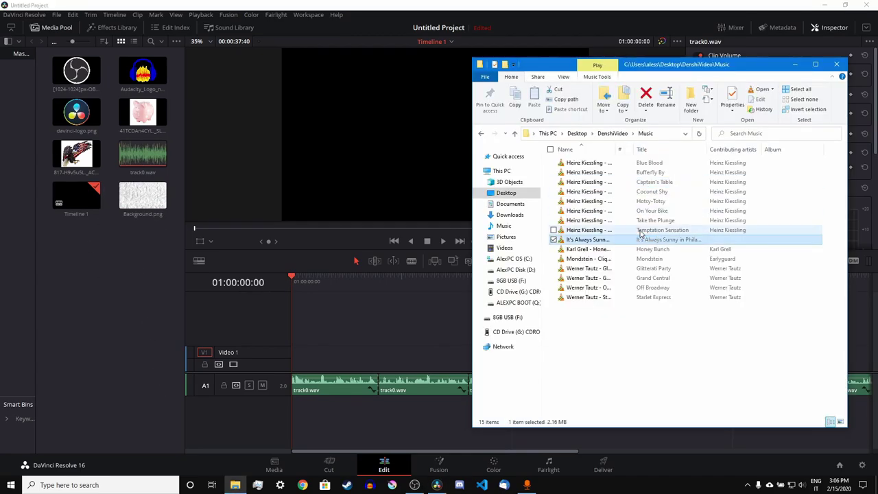
pyautogui.click(624, 221)
pyautogui.click(626, 212)
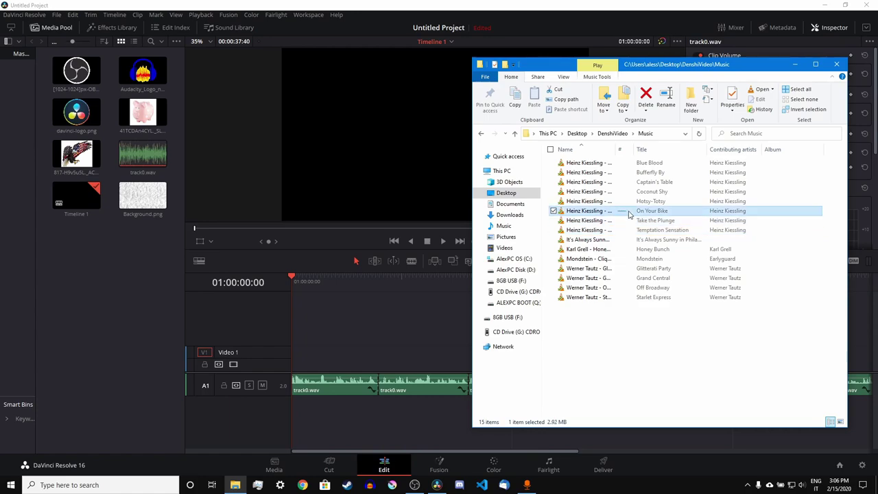
pyautogui.moveTo(625, 211); pyautogui.dragTo(155, 303)
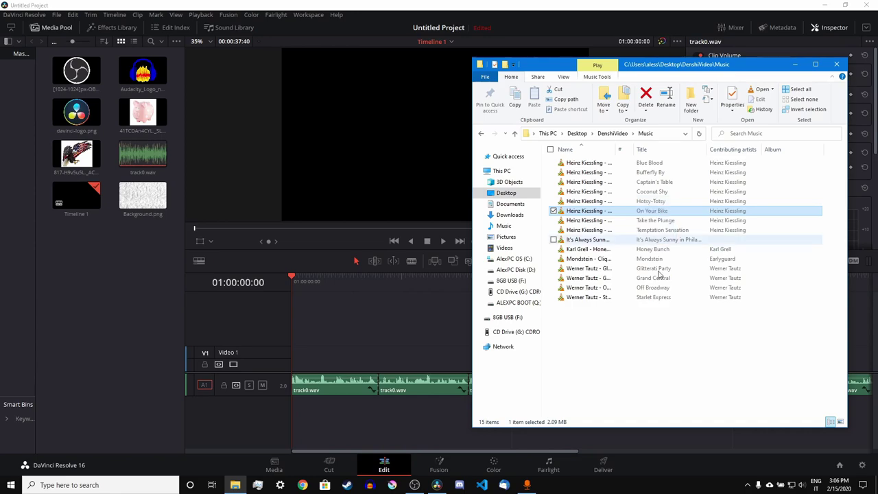
pyautogui.moveTo(655, 287); pyautogui.dragTo(121, 288)
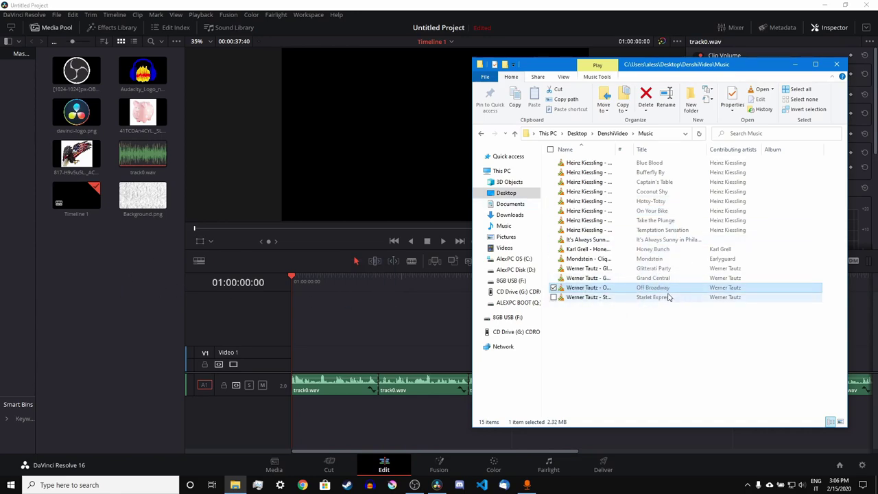
pyautogui.moveTo(650, 288); pyautogui.dragTo(350, 349)
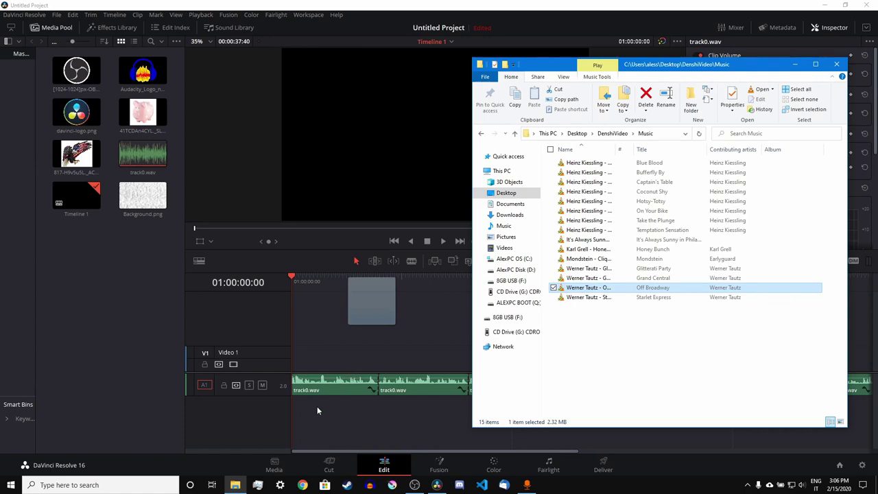
pyautogui.moveTo(317, 410); pyautogui.dragTo(300, 404)
pyautogui.click(854, 103)
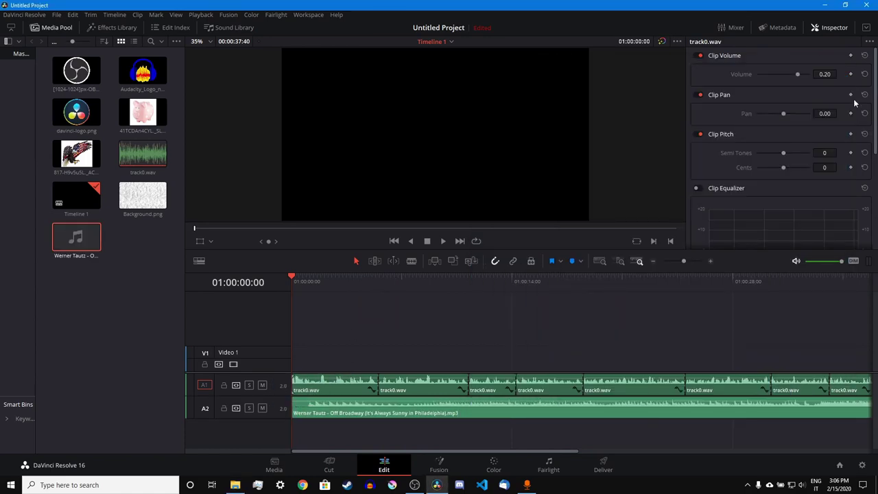
# - Split the A2 music at 01:00:01:03, delete the opening piece, and slide the rest to the start
pyautogui.moveTo(300, 290); pyautogui.dragTo(308, 294)
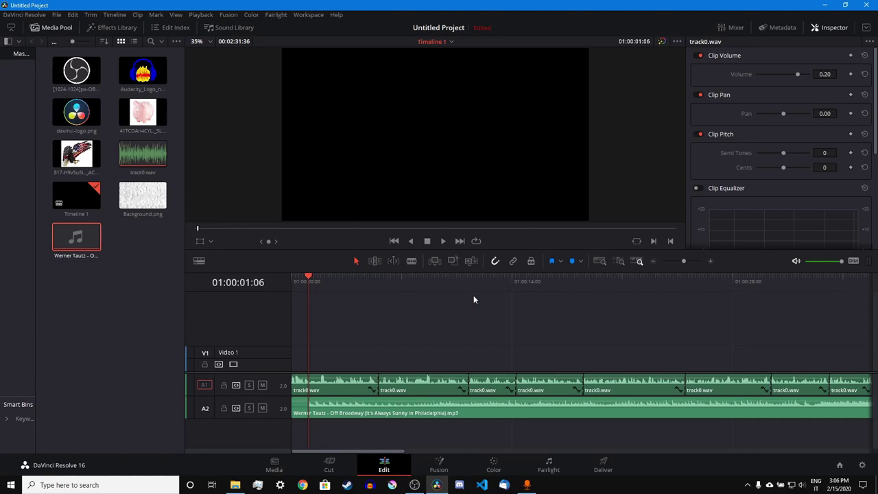
pyautogui.click(690, 260)
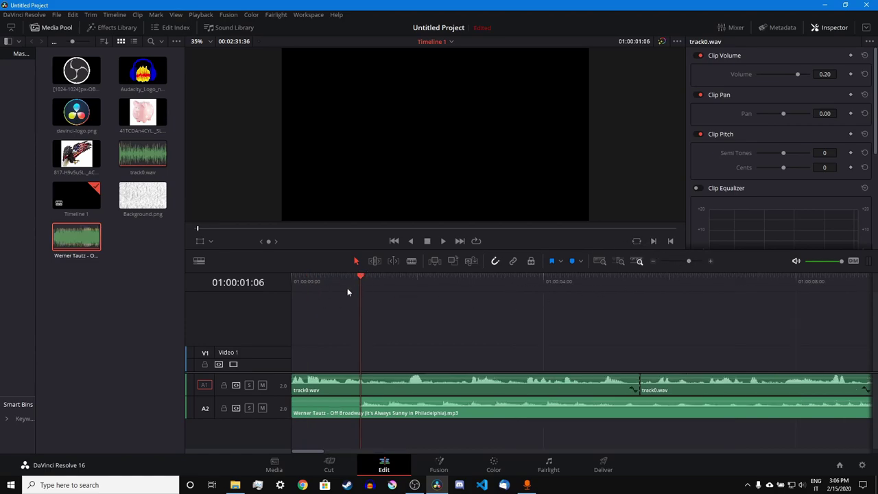
pyautogui.moveTo(347, 293); pyautogui.dragTo(356, 283)
pyautogui.hotkey('ctrl', 'b')
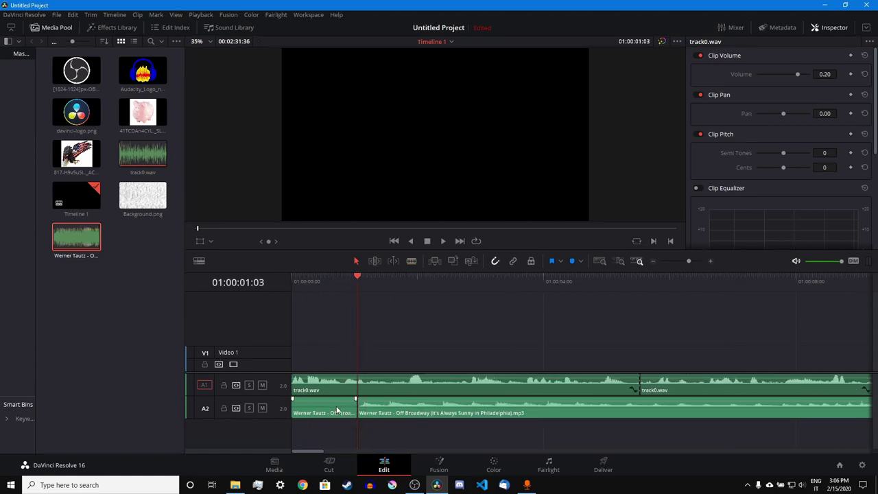
pyautogui.click(336, 409)
pyautogui.press('BackSpace')
pyautogui.moveTo(382, 412); pyautogui.dragTo(330, 408)
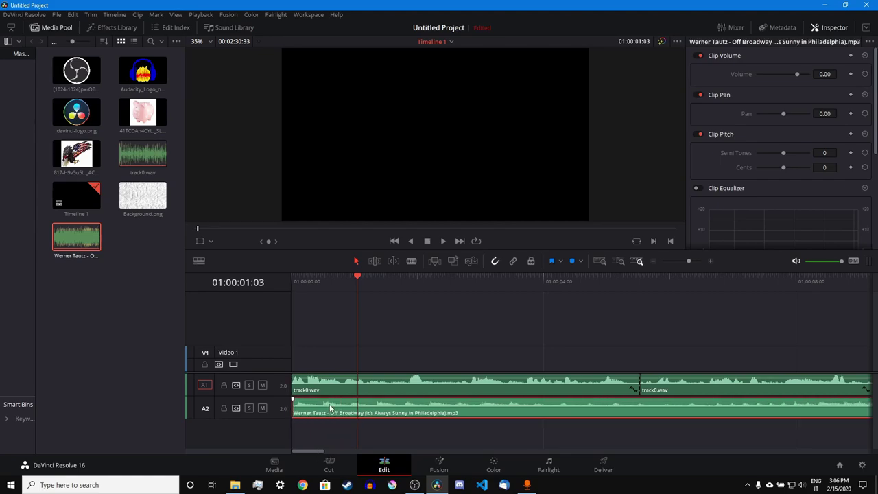
# - Lower the music clip's volume to -16.20 and play back to check the level
pyautogui.click(330, 407)
pyautogui.moveTo(829, 79); pyautogui.dragTo(808, 79)
pyautogui.click(590, 281)
pyautogui.press('space')
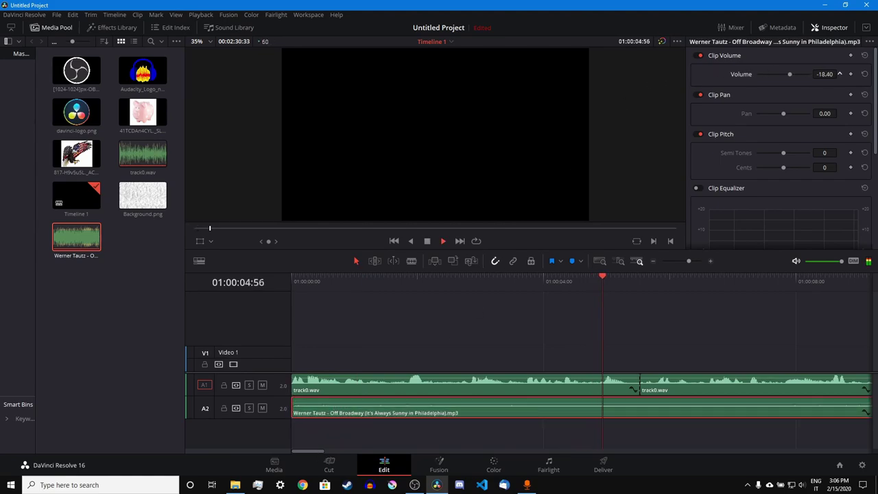
pyautogui.press('space')
# - Trim the end of the music clip so the timeline lasts 00:00:37:40
pyautogui.moveTo(689, 261); pyautogui.dragTo(673, 261)
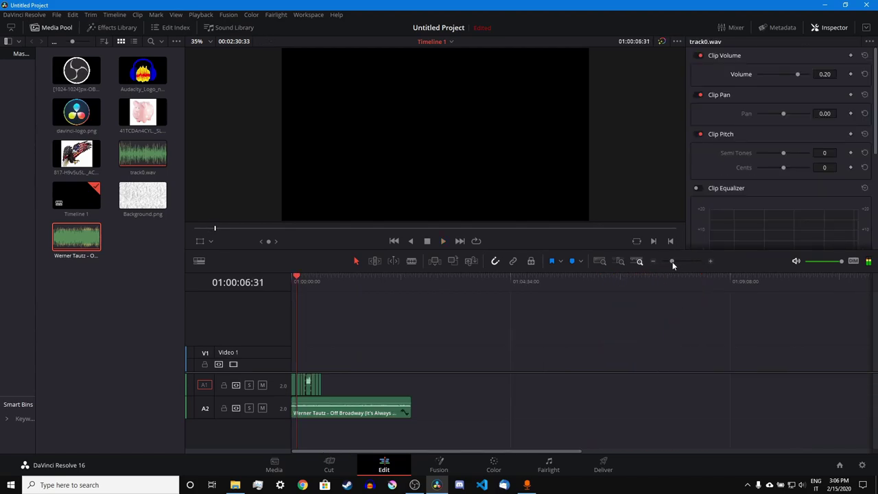
pyautogui.click(409, 406)
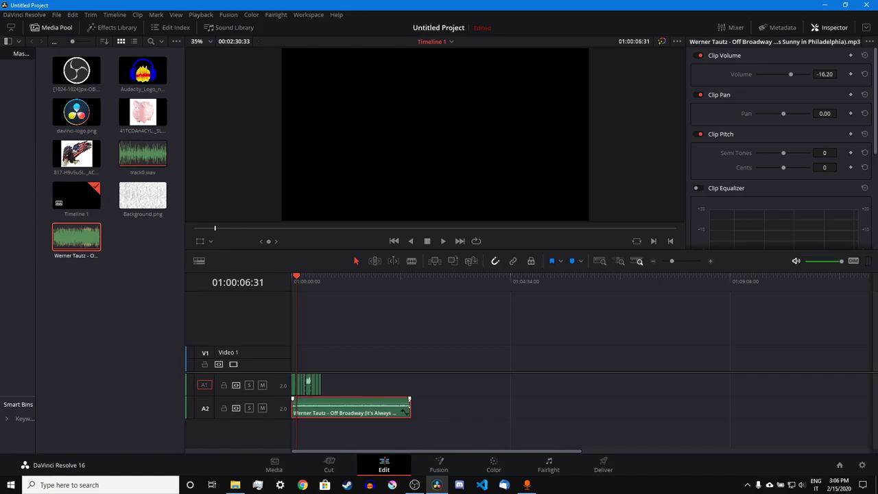
pyautogui.moveTo(410, 406); pyautogui.dragTo(323, 410)
pyautogui.scroll(5, 514, 288)
pyautogui.press('Home')
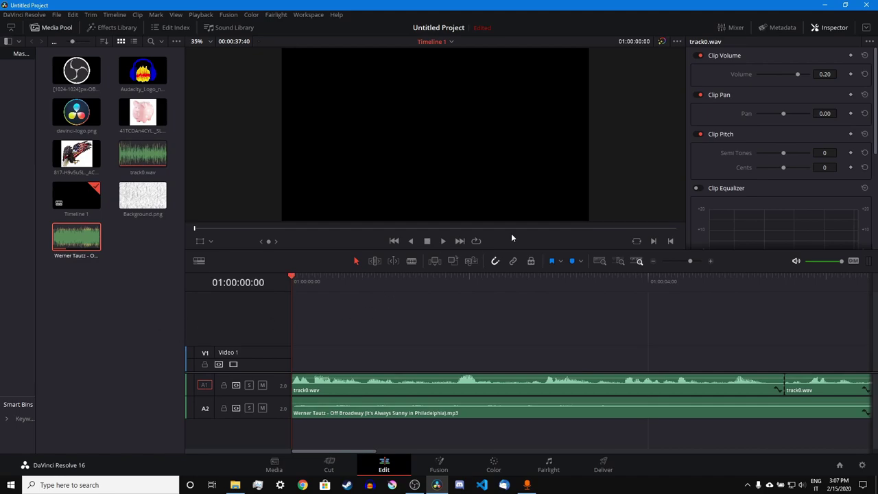
# - Place Background.png at the start of Video 1 and preview it
pyautogui.moveTo(690, 261); pyautogui.dragTo(684, 259)
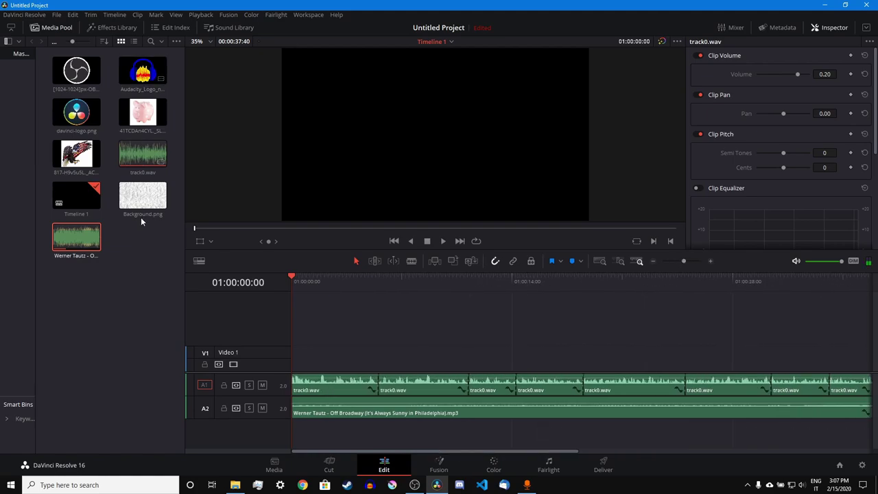
pyautogui.moveTo(162, 199); pyautogui.dragTo(196, 244)
pyautogui.moveTo(303, 351); pyautogui.dragTo(331, 361)
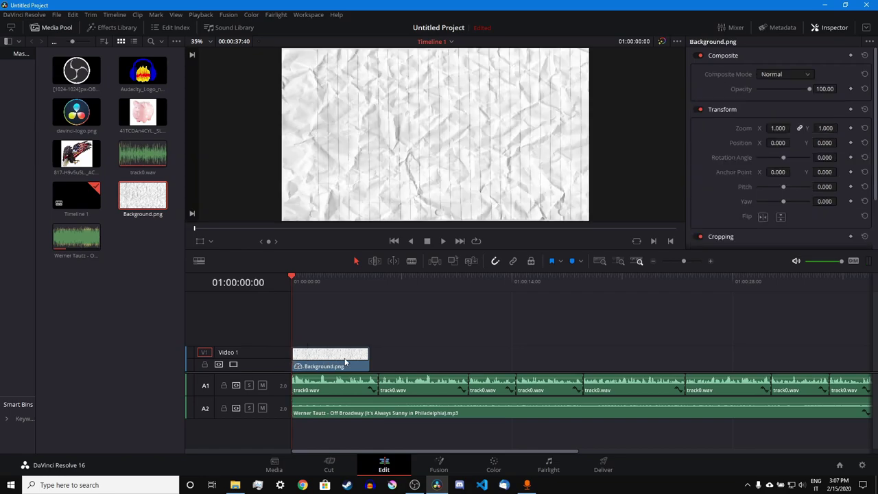
pyautogui.press('space')
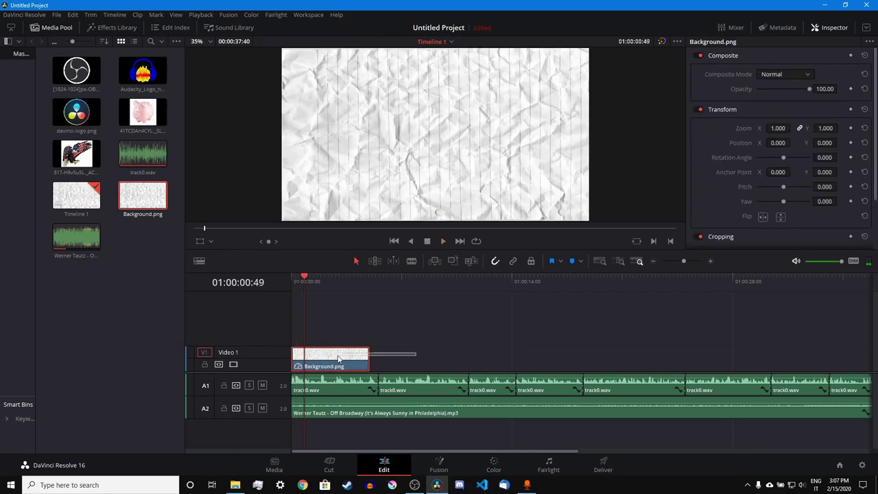
# - Extend the end of the Background.png clip slightly
pyautogui.click(364, 346)
pyautogui.click(363, 356)
pyautogui.moveTo(369, 361); pyautogui.dragTo(377, 360)
# - Add the Audacity logo on a new Video 2 track and return to the start
pyautogui.click(374, 326)
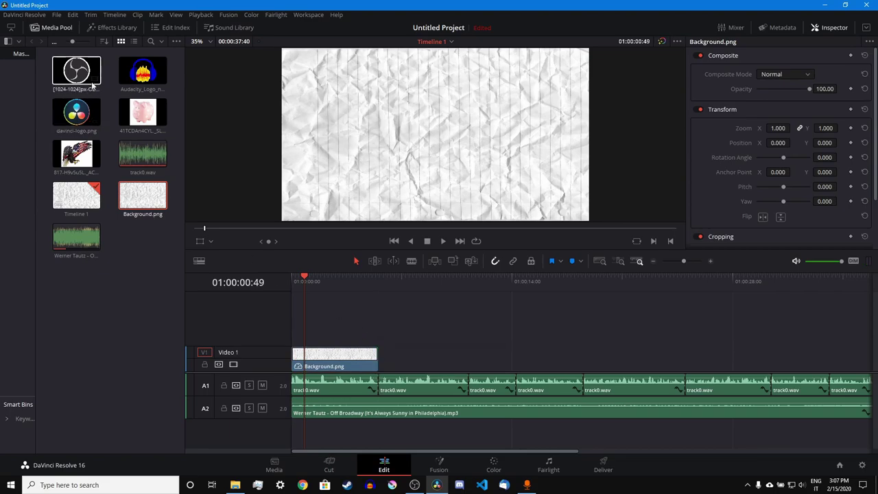
pyautogui.moveTo(133, 72); pyautogui.dragTo(294, 339)
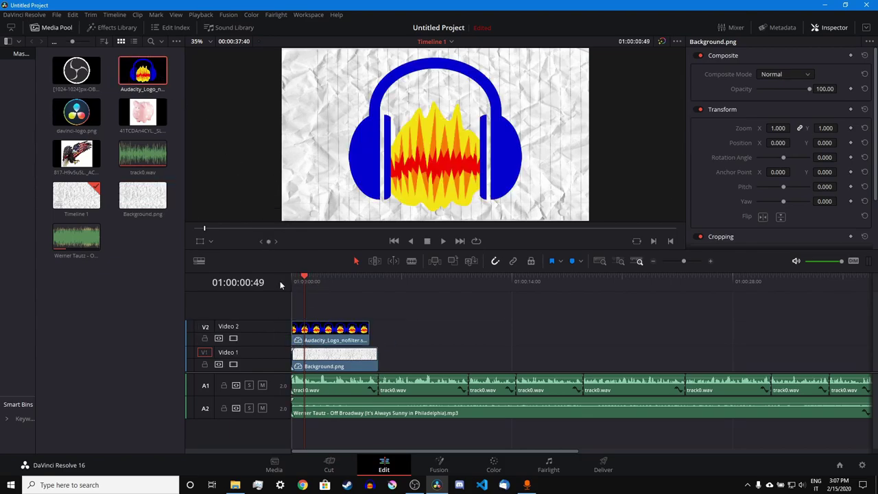
pyautogui.moveTo(297, 289); pyautogui.dragTo(285, 289)
# - Apply the OpenFX Drop Shadow effect to the Audacity logo clip
pyautogui.click(110, 28)
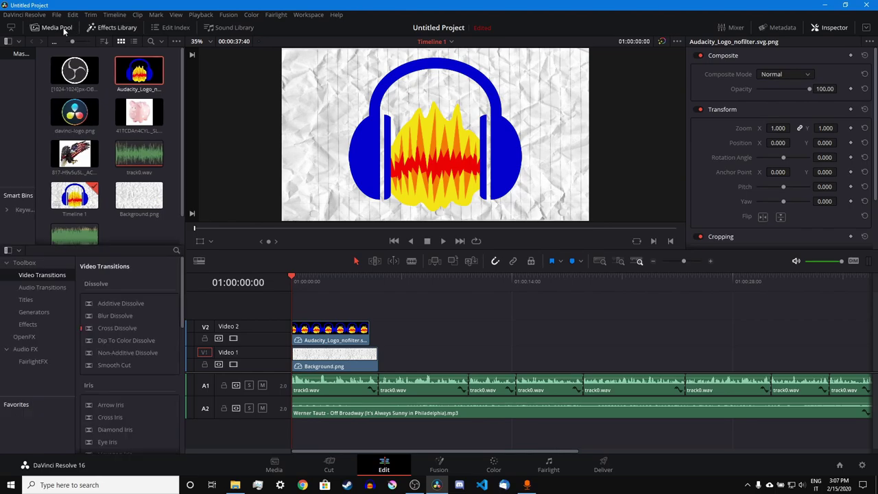
pyautogui.click(63, 27)
pyautogui.scroll(-15, 117, 151)
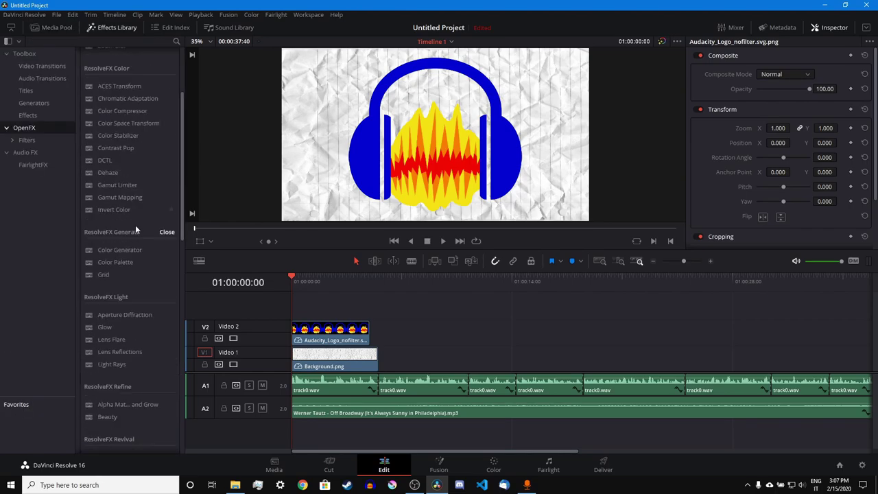
pyautogui.scroll(-5, 124, 240)
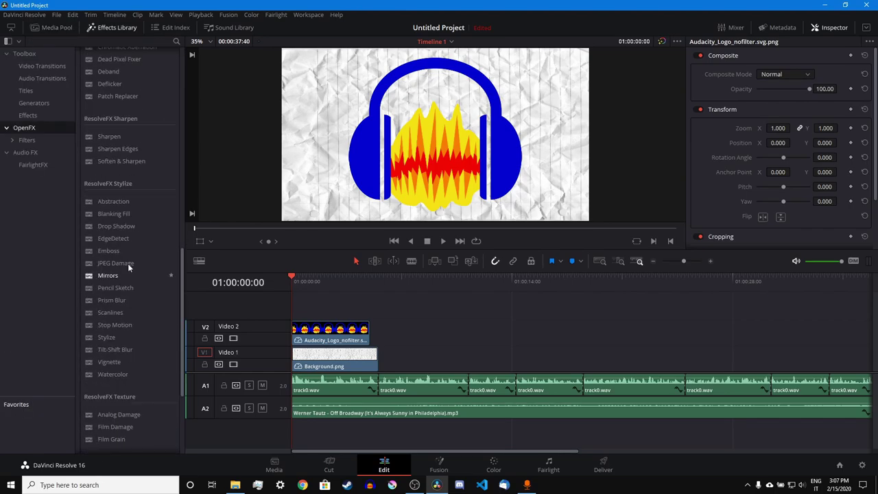
pyautogui.moveTo(120, 226); pyautogui.dragTo(324, 329)
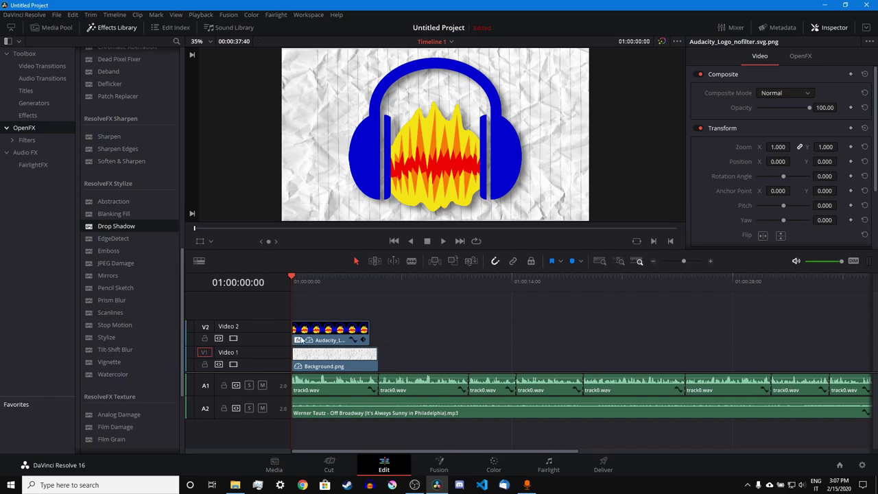
# - Shrink the logo in the viewer to 0.714 zoom
pyautogui.click(492, 160)
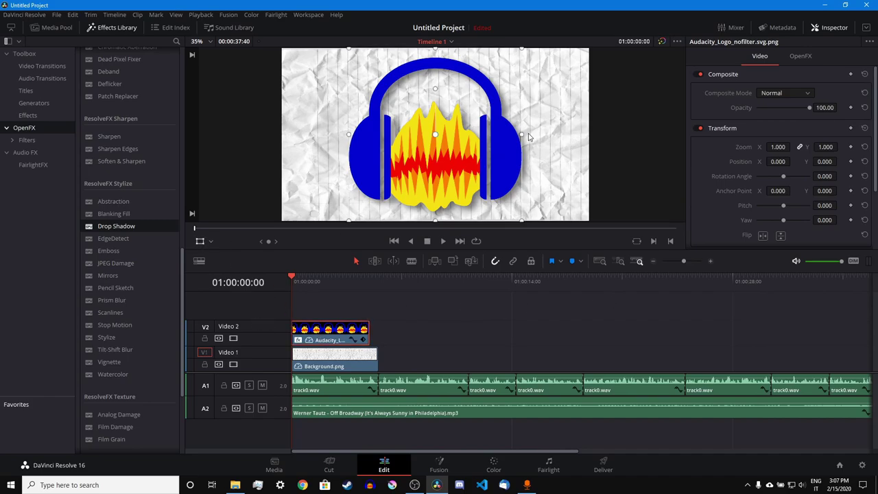
pyautogui.moveTo(521, 134); pyautogui.dragTo(497, 135)
pyautogui.click(436, 304)
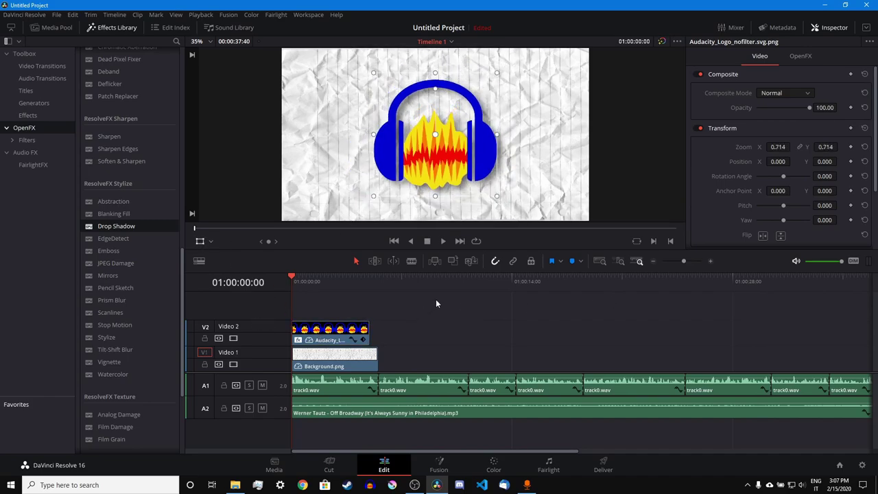
# - Play back the logo and stop the playhead at about two seconds
pyautogui.click(690, 261)
pyautogui.click(597, 333)
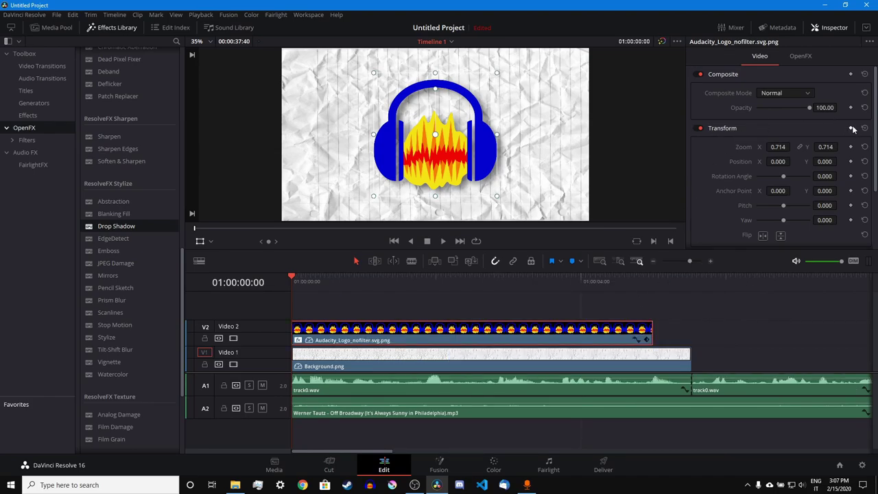
pyautogui.press('space')
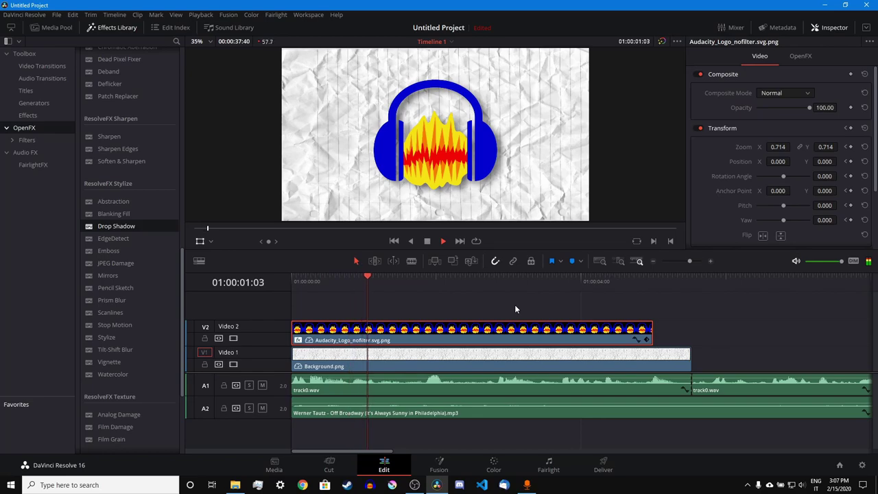
pyautogui.click(453, 286)
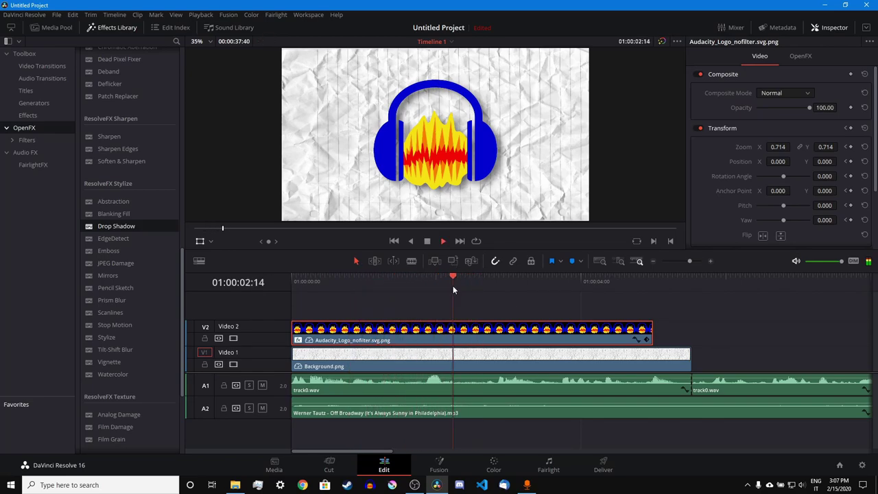
pyautogui.press('space')
pyautogui.click(467, 280)
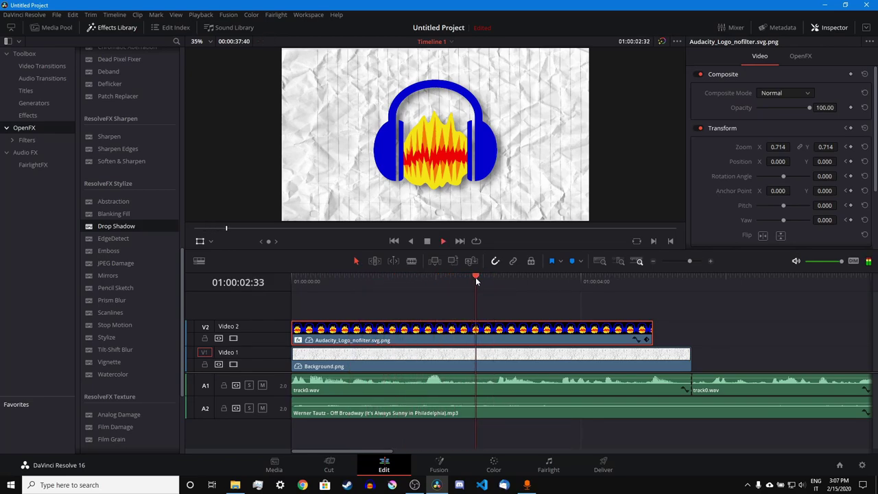
pyautogui.click(475, 277)
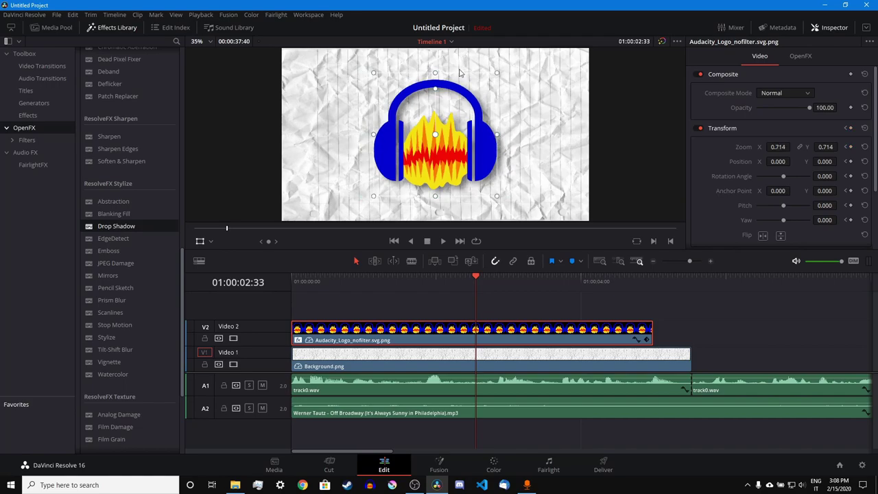
# - At 2:33, move the Audacity logo to position 2.857/-5.714 and zoom it to about 0.851
pyautogui.moveTo(426, 65); pyautogui.dragTo(427, 67)
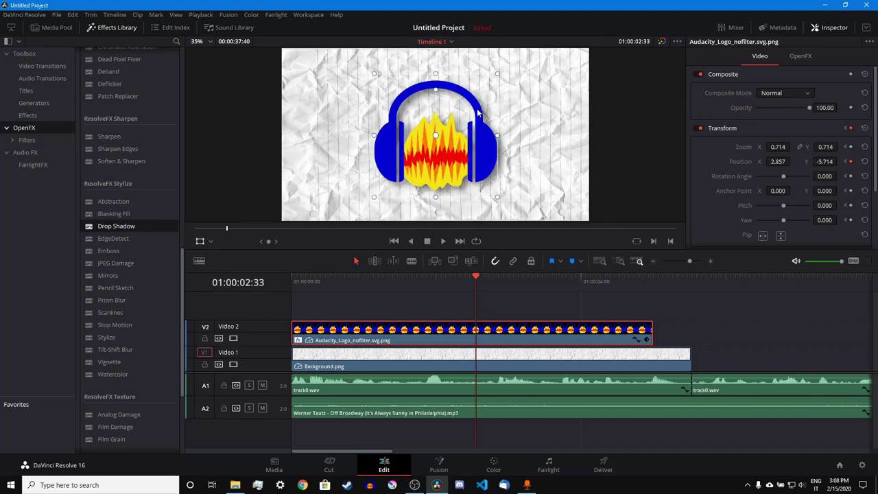
pyautogui.moveTo(497, 137); pyautogui.dragTo(513, 134)
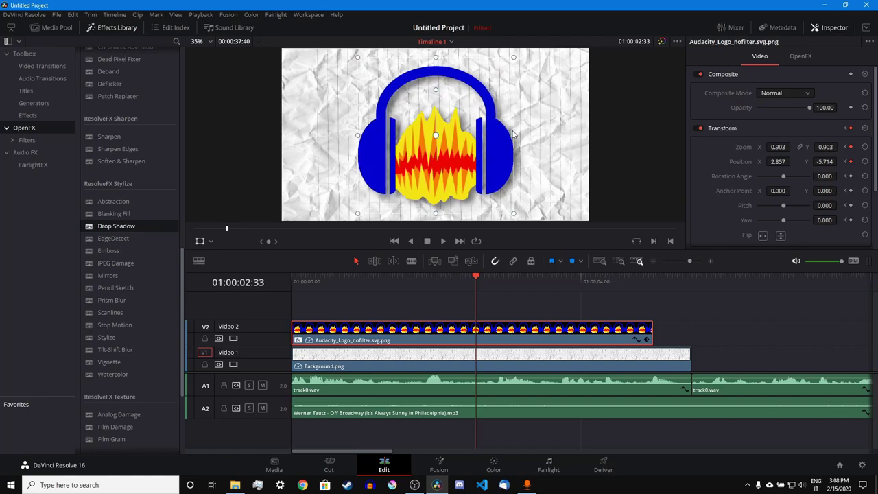
pyautogui.moveTo(516, 58); pyautogui.dragTo(593, 66)
pyautogui.hotkey('ctrl', 'z')
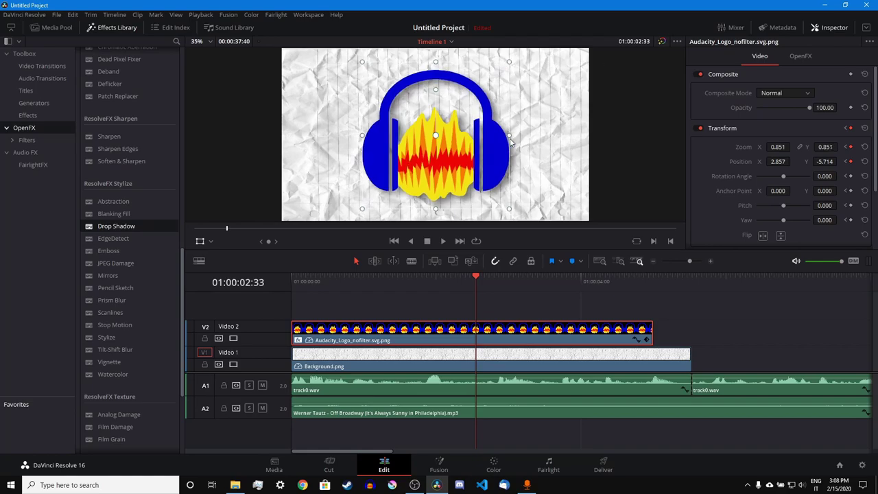
pyautogui.moveTo(509, 138); pyautogui.dragTo(579, 137)
pyautogui.hotkey('ctrl', 'z')
# - Rewind and play back the Audacity logo animation
pyautogui.press('j')
pyautogui.press('j')
pyautogui.press('j')
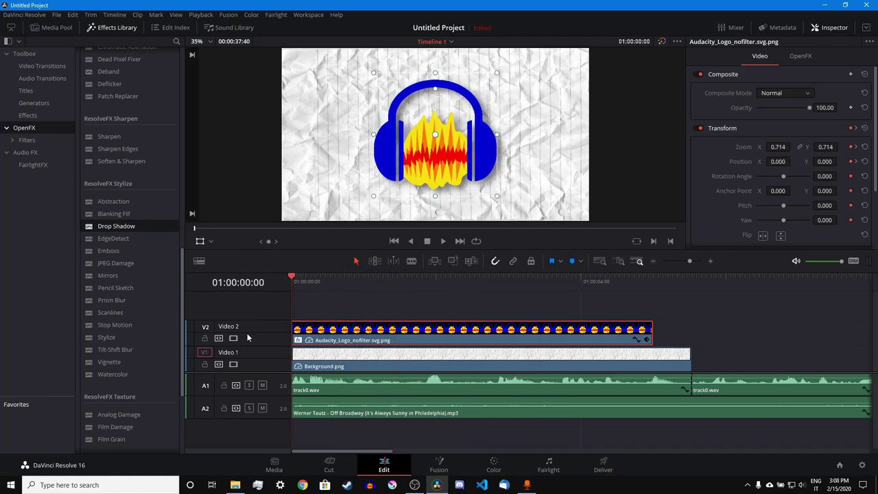
pyautogui.press('space')
pyautogui.press('space')
pyautogui.scroll(10, 110, 157)
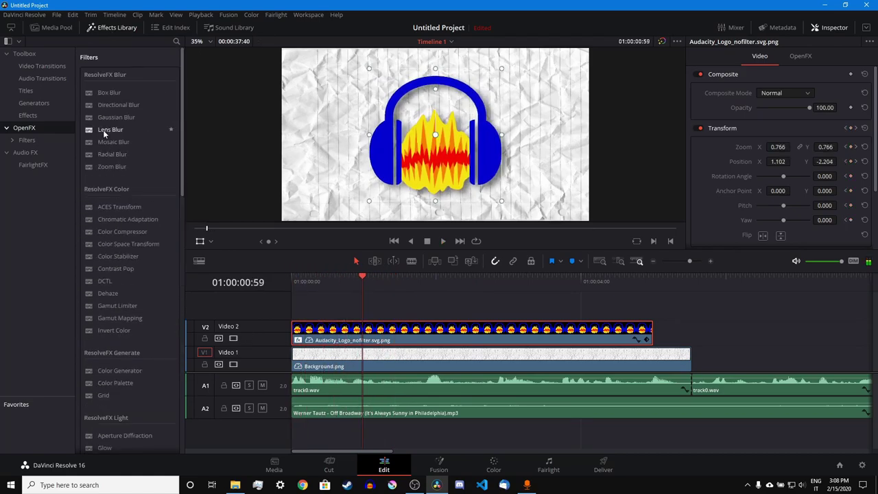
# - Add Cross Dissolves to the starts of the V2 logo and V1 background, shortening the logo's to 0.7 s
pyautogui.click(42, 66)
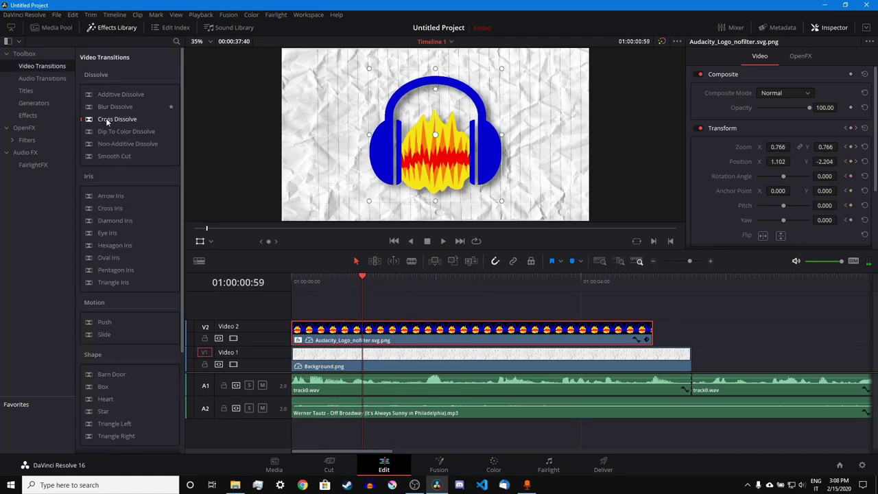
pyautogui.moveTo(106, 118); pyautogui.dragTo(302, 329)
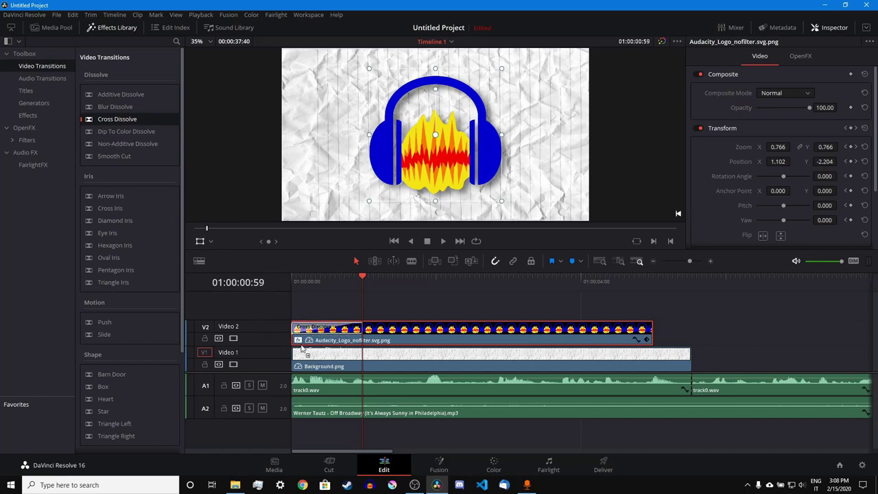
pyautogui.moveTo(110, 119); pyautogui.dragTo(295, 360)
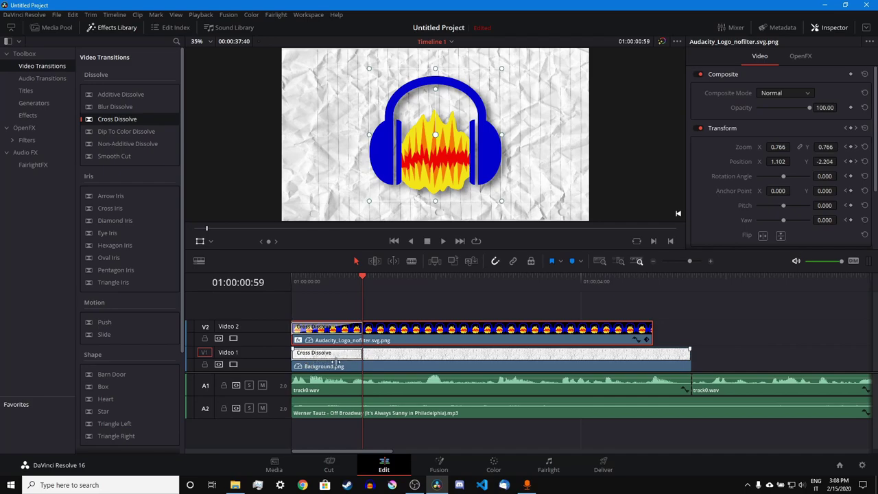
pyautogui.moveTo(361, 355); pyautogui.dragTo(339, 356)
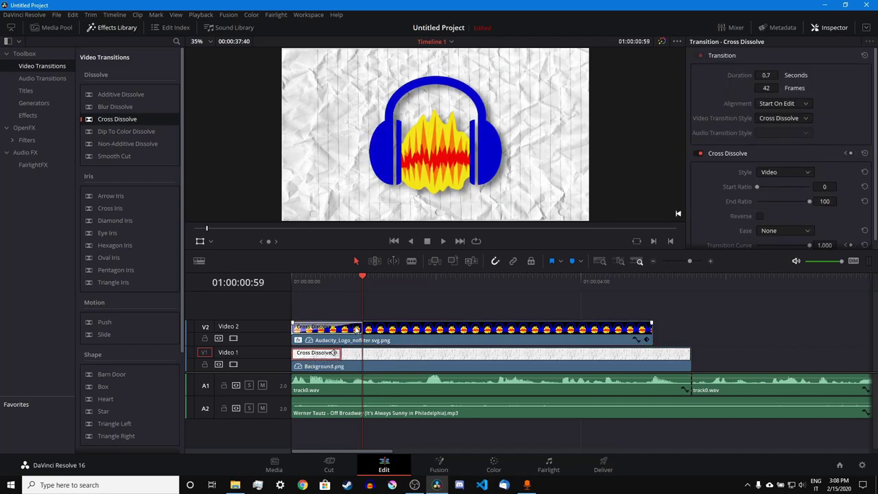
pyautogui.click(360, 327)
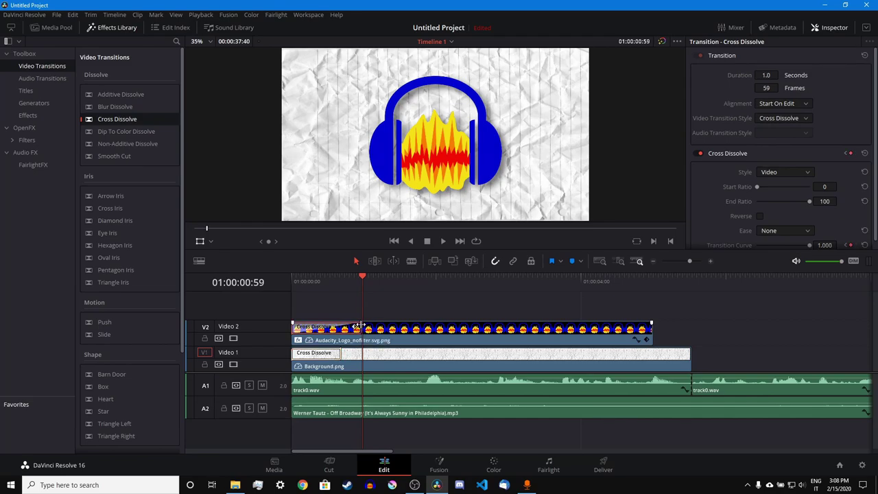
pyautogui.moveTo(359, 327); pyautogui.dragTo(339, 328)
# - Play the intro from the start to preview the fades, then locate the logo animation's end
pyautogui.click(338, 278)
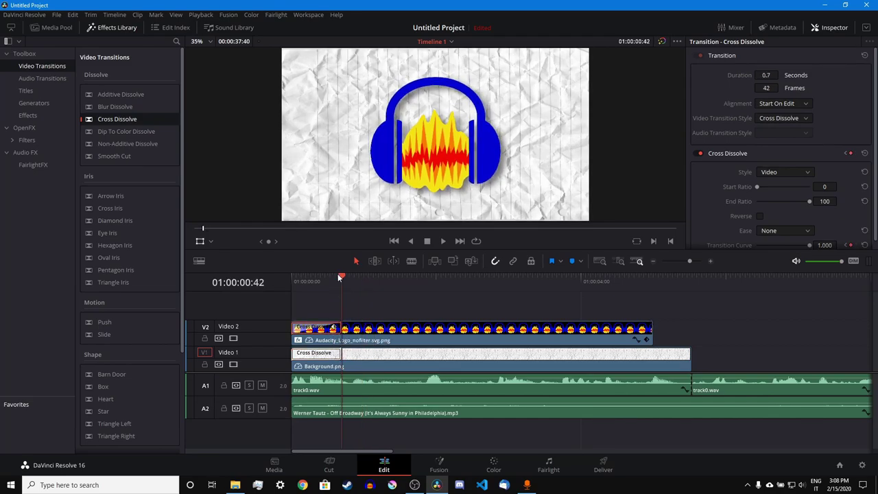
pyautogui.press('Home')
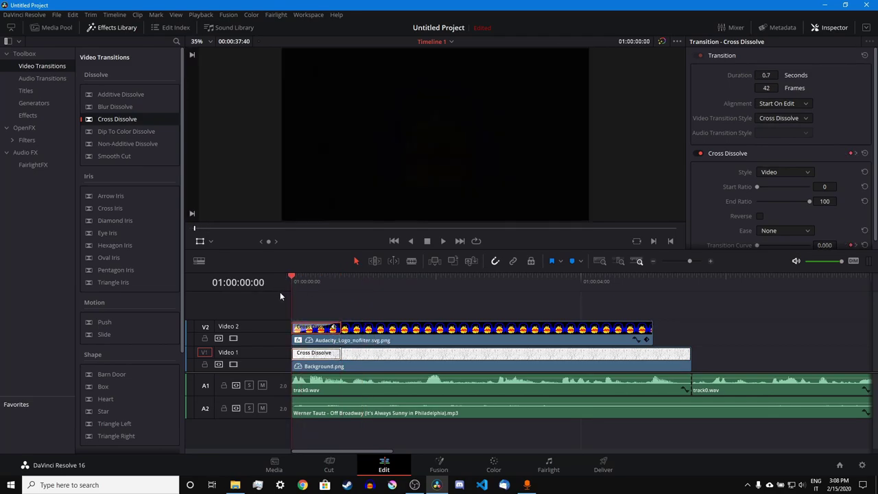
pyautogui.press('space')
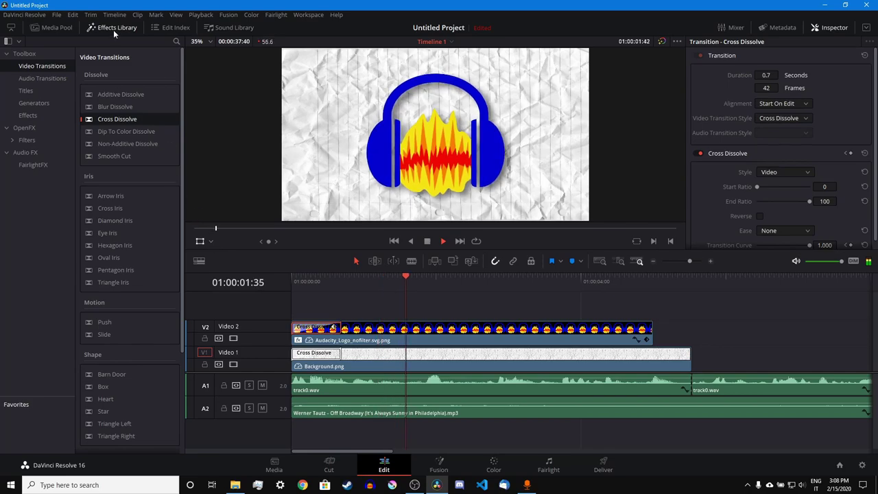
pyautogui.click(113, 28)
pyautogui.moveTo(317, 288)
pyautogui.mouseDown()
pyautogui.moveTo(298, 280)
pyautogui.moveTo(320, 280)
pyautogui.moveTo(298, 278)
pyautogui.moveTo(307, 280)
pyautogui.mouseUp()
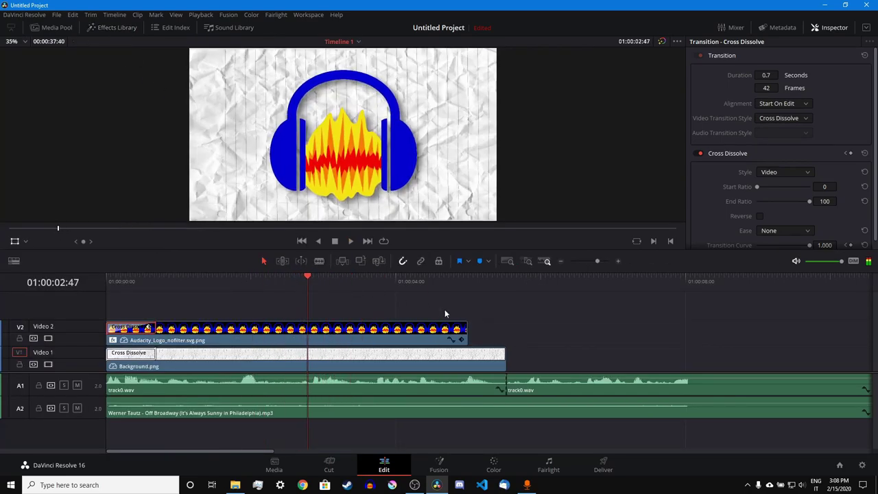
# - Cut the Audacity logo clip at the 2:33 keyframe and delete the right-hand piece
pyautogui.click(460, 341)
pyautogui.click(289, 279)
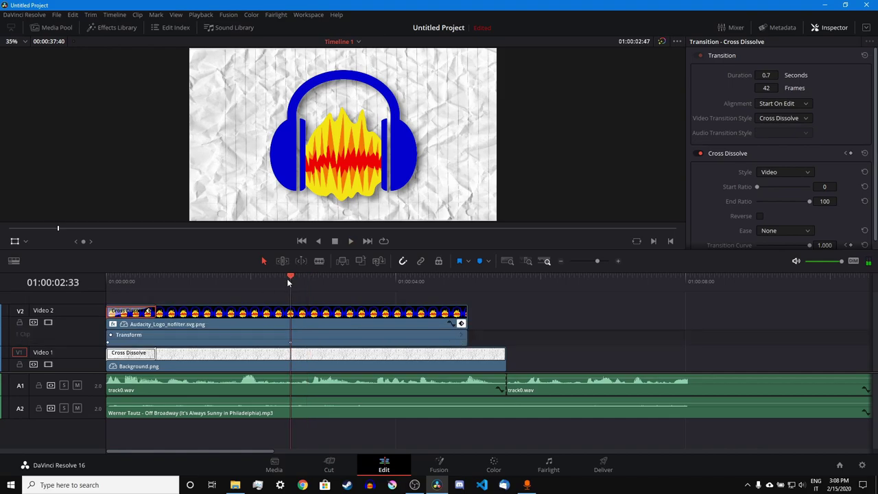
pyautogui.click(294, 320)
pyautogui.press('a')
pyautogui.click(320, 321)
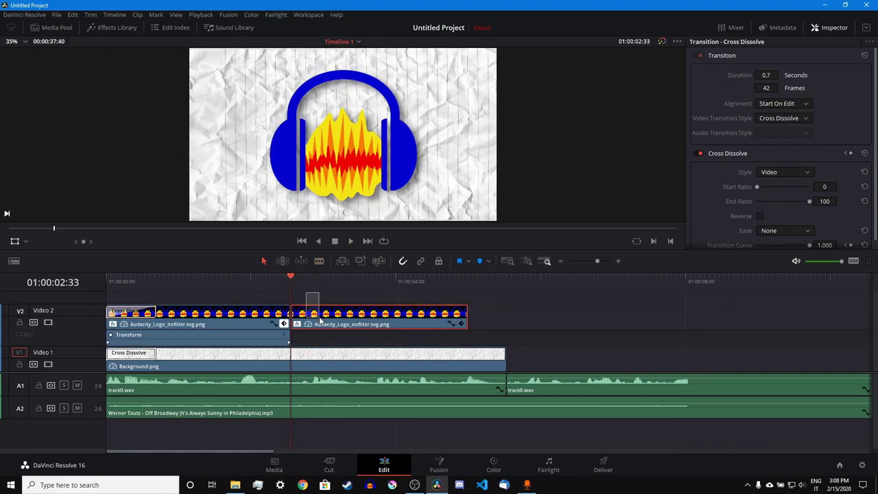
pyautogui.press('Delete')
pyautogui.click(284, 323)
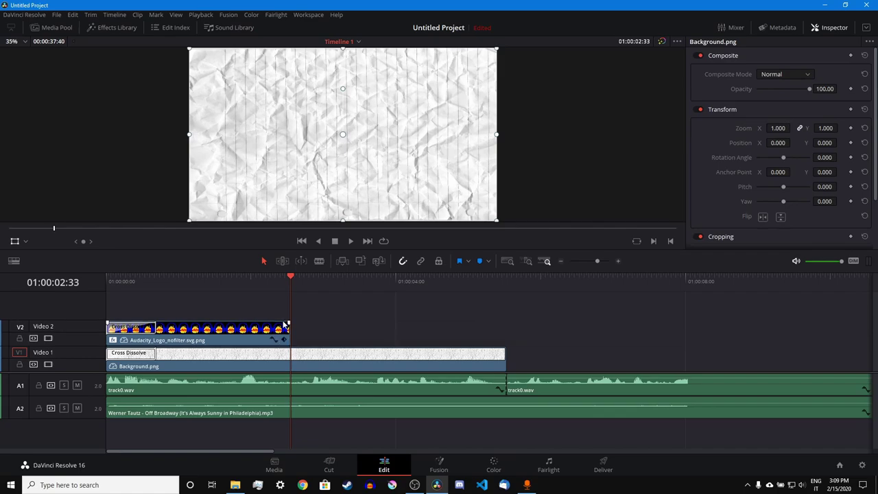
# - Place davinci-logo.png from the Media Pool right after the Audacity logo on Video 2
pyautogui.click(96, 27)
pyautogui.click(52, 27)
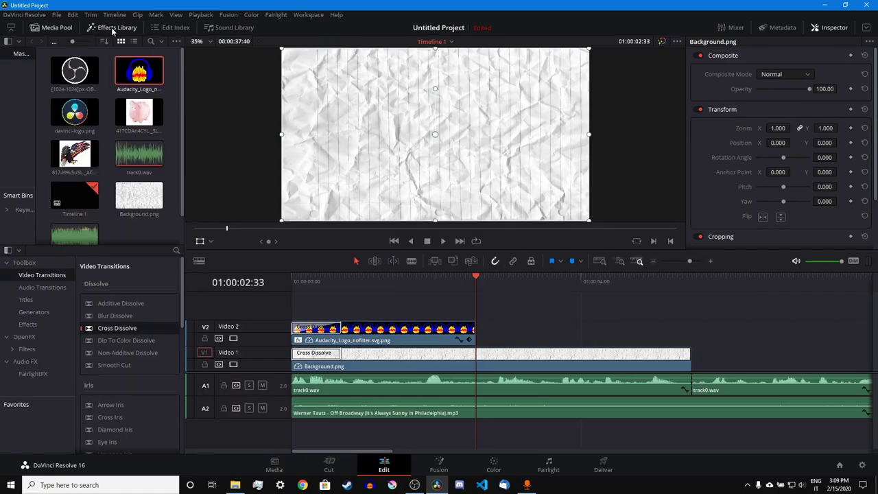
pyautogui.click(96, 27)
pyautogui.press('space')
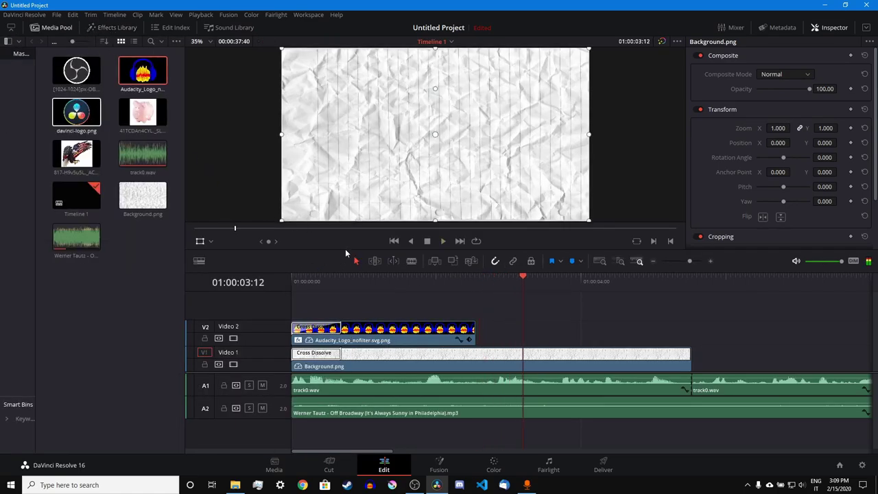
pyautogui.moveTo(76, 112); pyautogui.dragTo(498, 337)
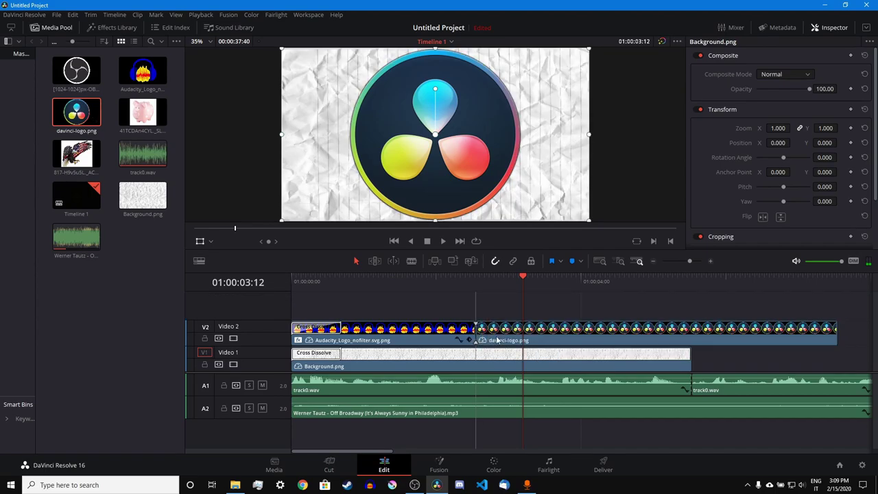
# - Trim the DaVinci logo to end with the background and scale it to 0.746
pyautogui.click(835, 332)
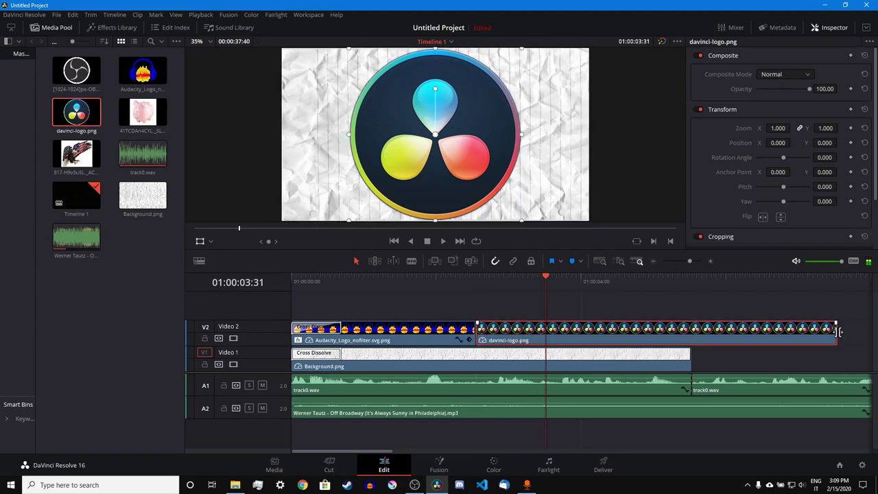
pyautogui.moveTo(696, 339); pyautogui.dragTo(691, 340)
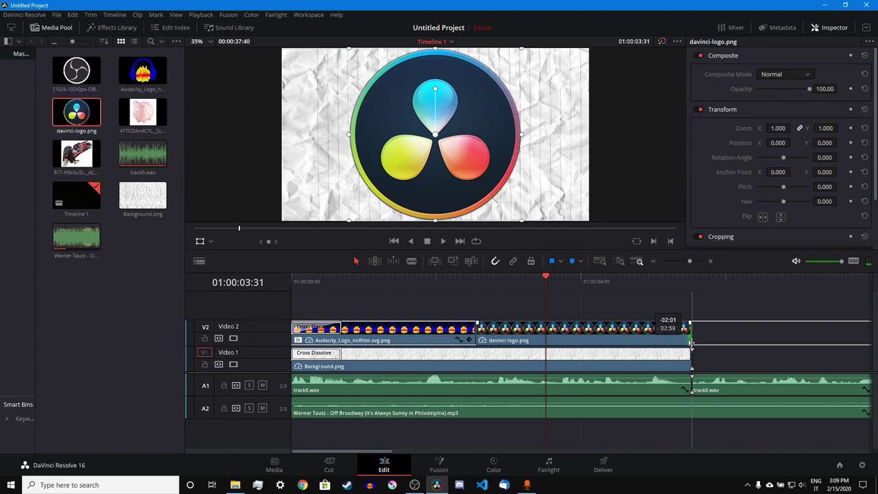
pyautogui.moveTo(490, 278); pyautogui.dragTo(476, 278)
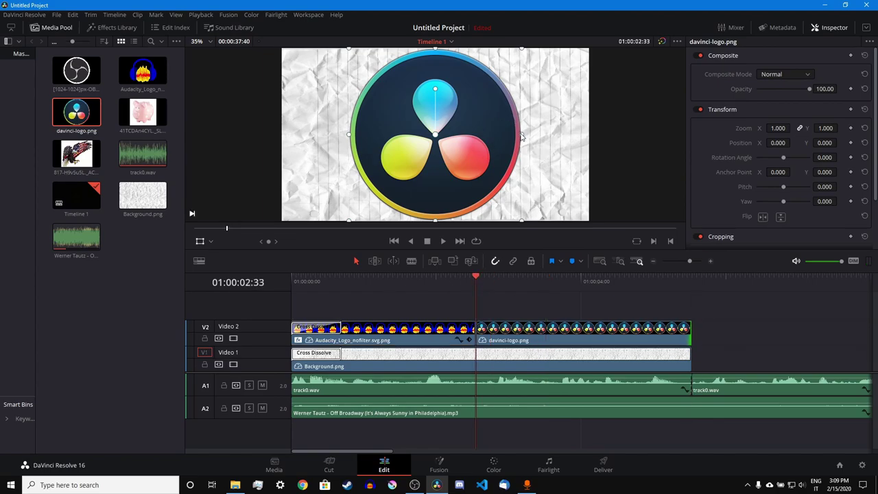
pyautogui.moveTo(522, 136); pyautogui.dragTo(499, 135)
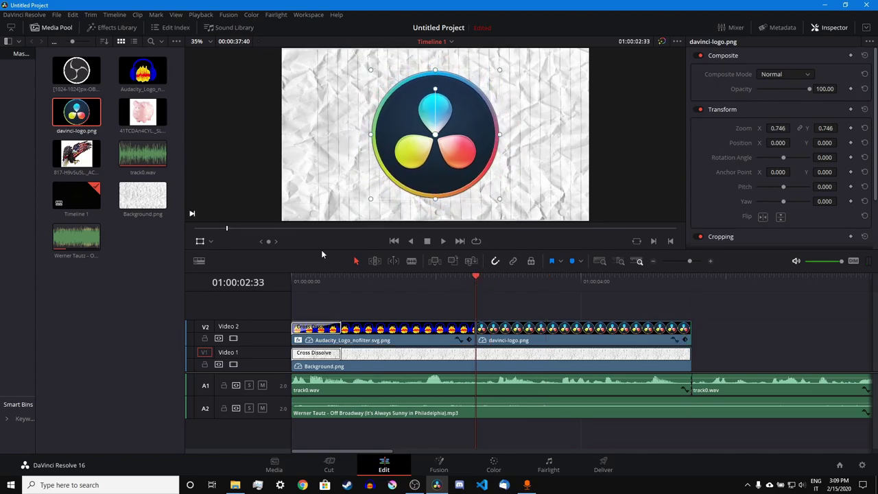
# - Apply the OpenFX Drop Shadow effect to the davinci-logo clip
pyautogui.click(90, 27)
pyautogui.click(56, 27)
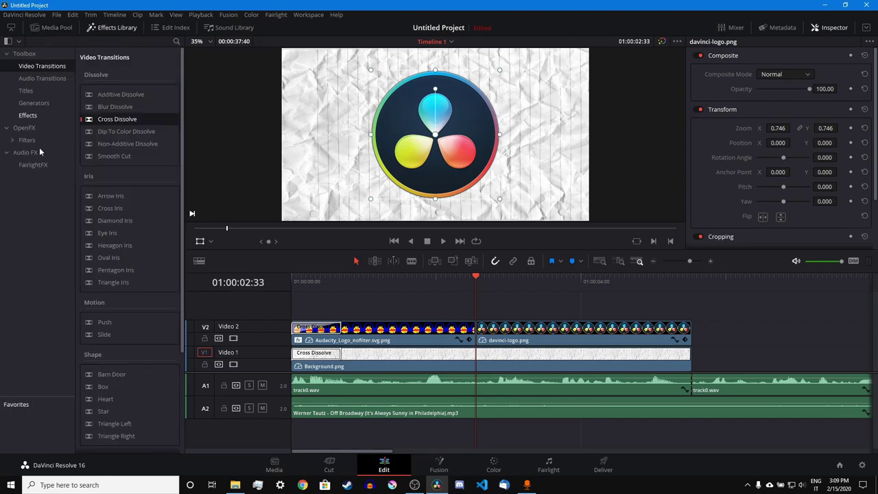
pyautogui.click(26, 128)
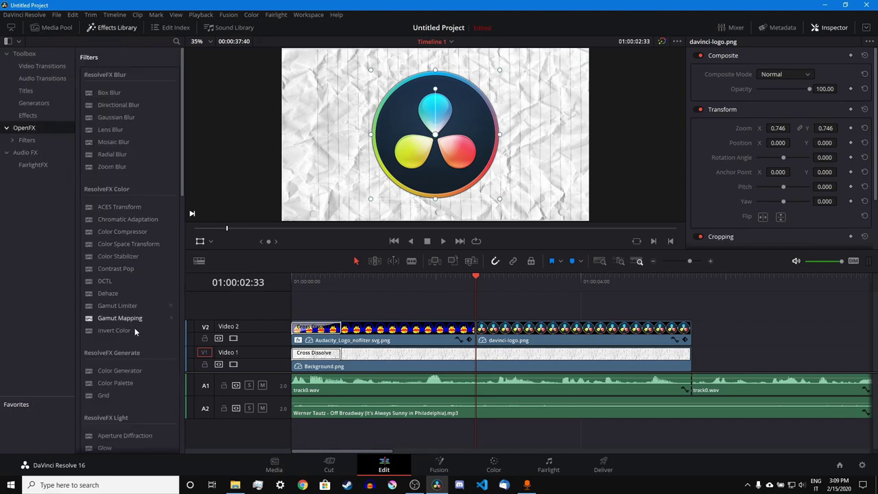
pyautogui.scroll(-10, 135, 336)
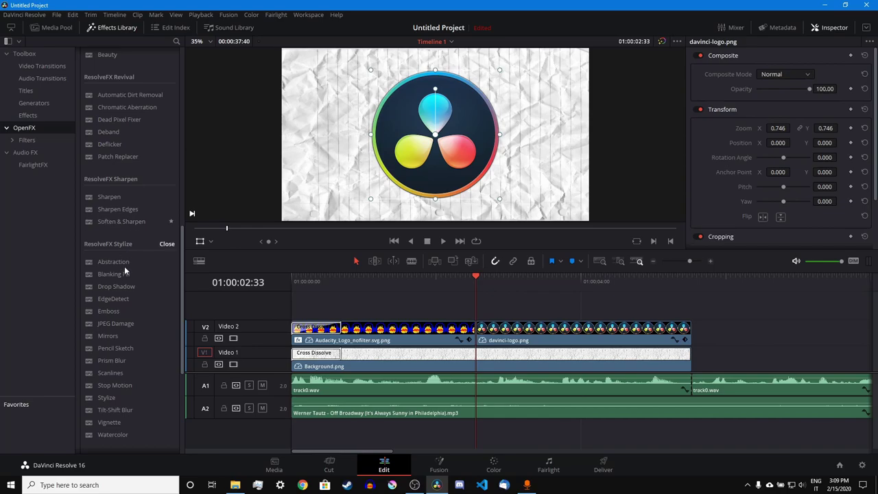
pyautogui.moveTo(119, 288); pyautogui.dragTo(502, 333)
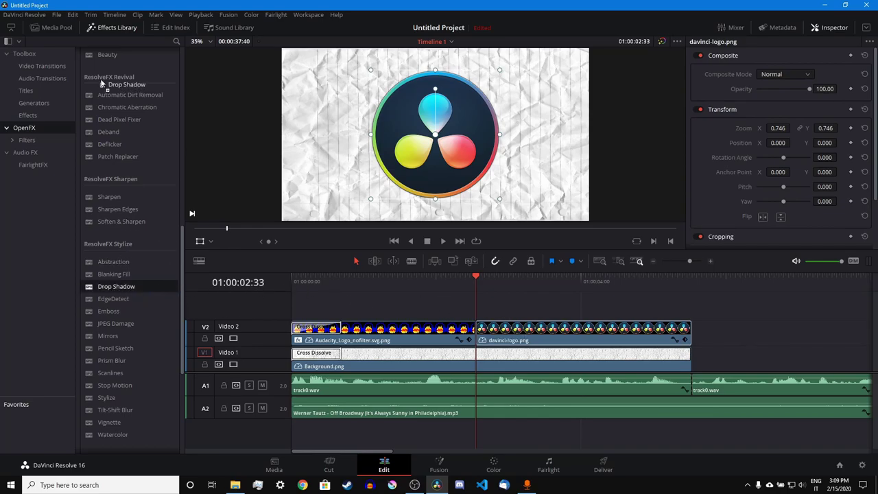
# - Add a 12-frame Blur Dissolve between the Audacity and DaVinci logos and preview it
pyautogui.click(42, 77)
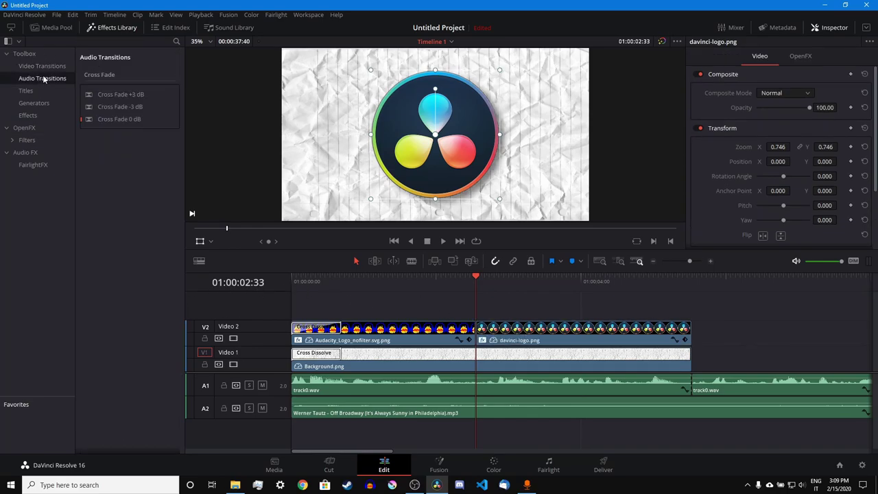
pyautogui.click(42, 66)
pyautogui.moveTo(115, 106); pyautogui.dragTo(478, 330)
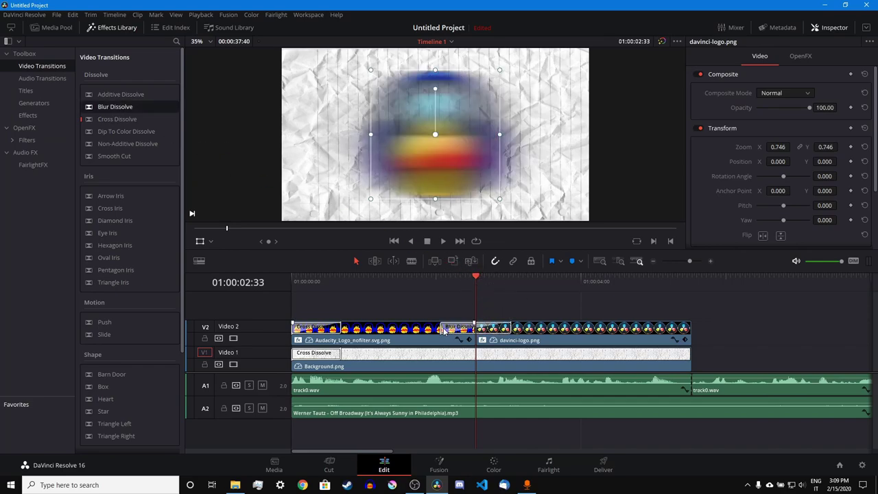
pyautogui.moveTo(468, 332)
pyautogui.mouseDown()
pyautogui.moveTo(456, 332)
pyautogui.moveTo(475, 331)
pyautogui.mouseUp()
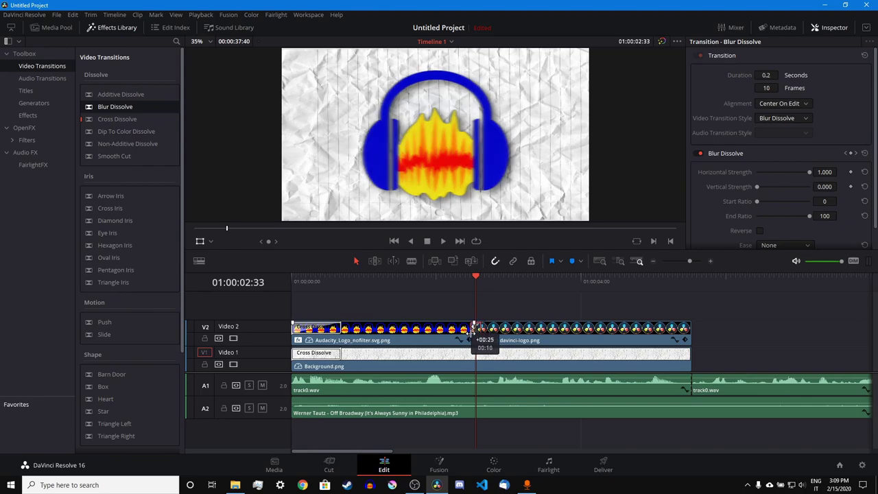
pyautogui.press('/')
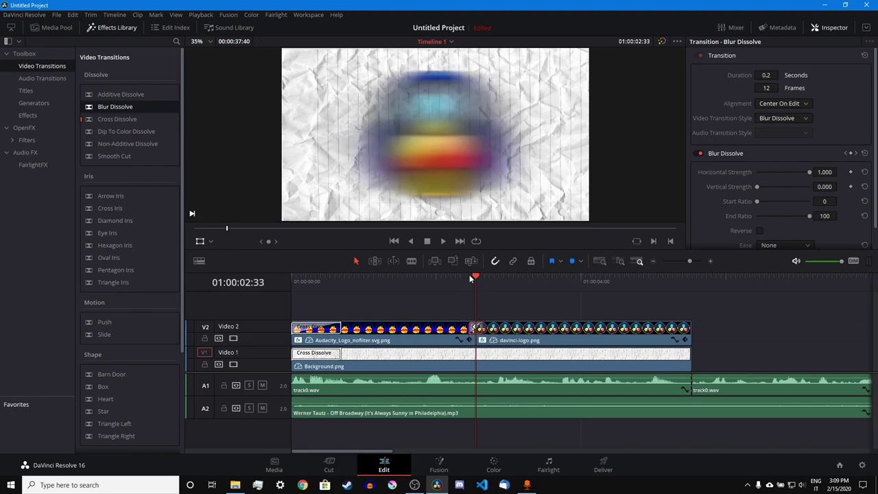
pyautogui.click(501, 339)
pyautogui.click(104, 27)
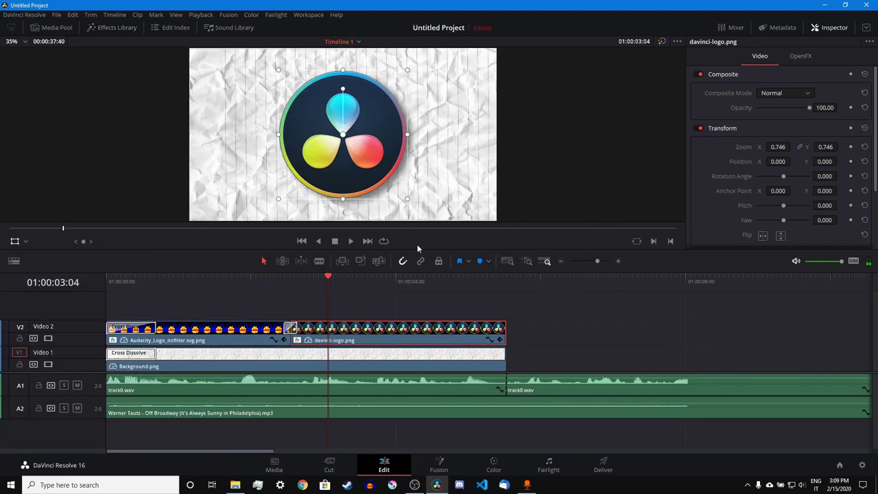
# - Shrink the DaVinci logo at a later frame so it zooms down over the clip, then preview
pyautogui.click(288, 282)
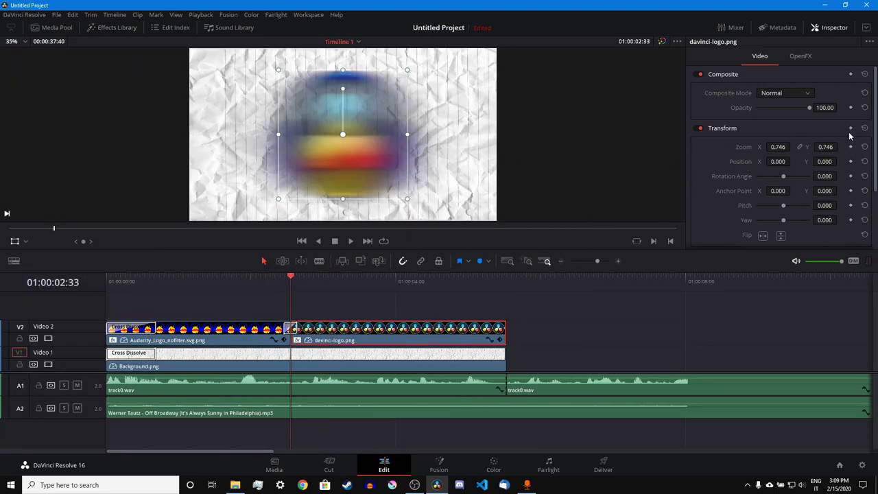
pyautogui.click(473, 281)
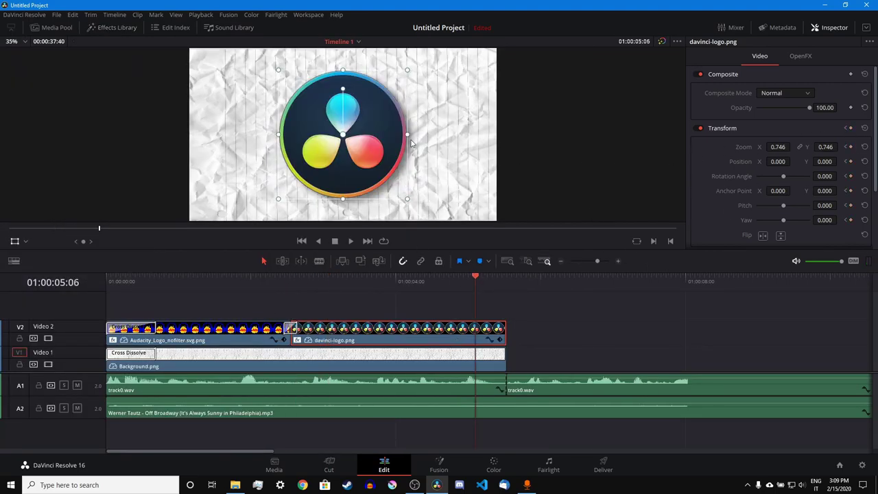
pyautogui.moveTo(406, 138); pyautogui.dragTo(394, 154)
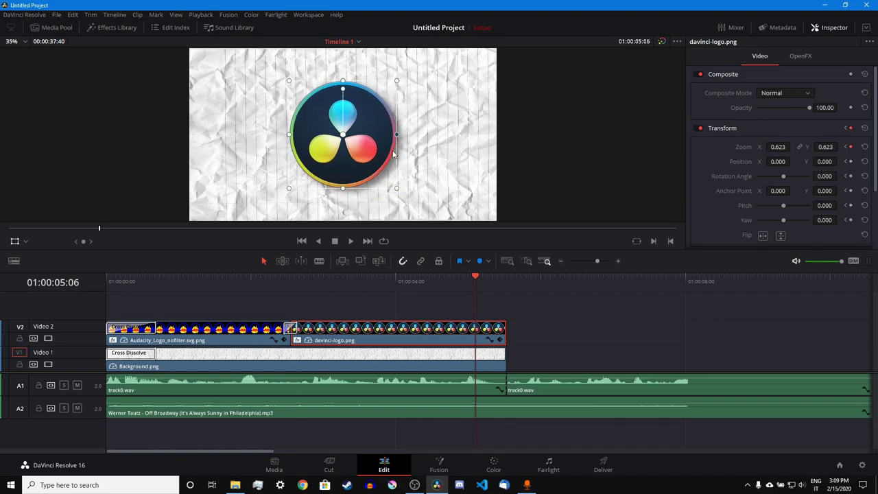
pyautogui.moveTo(358, 283); pyautogui.dragTo(504, 342)
pyautogui.click(499, 341)
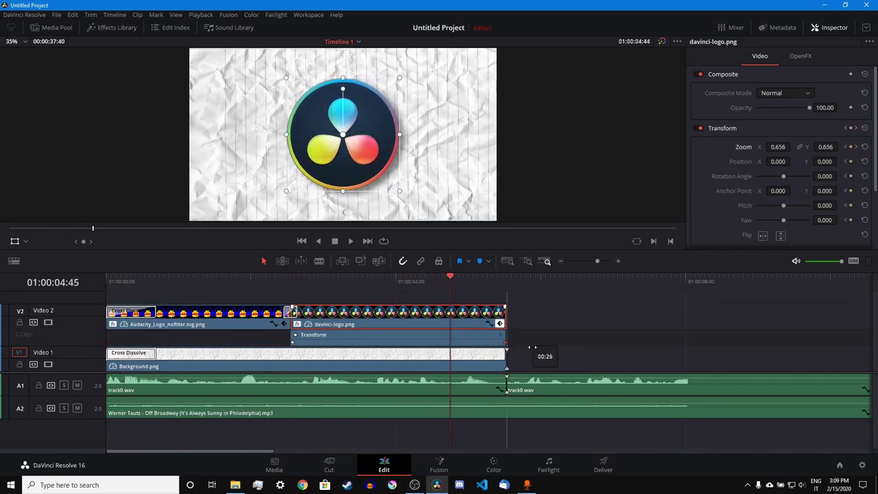
pyautogui.click(501, 325)
pyautogui.press('space')
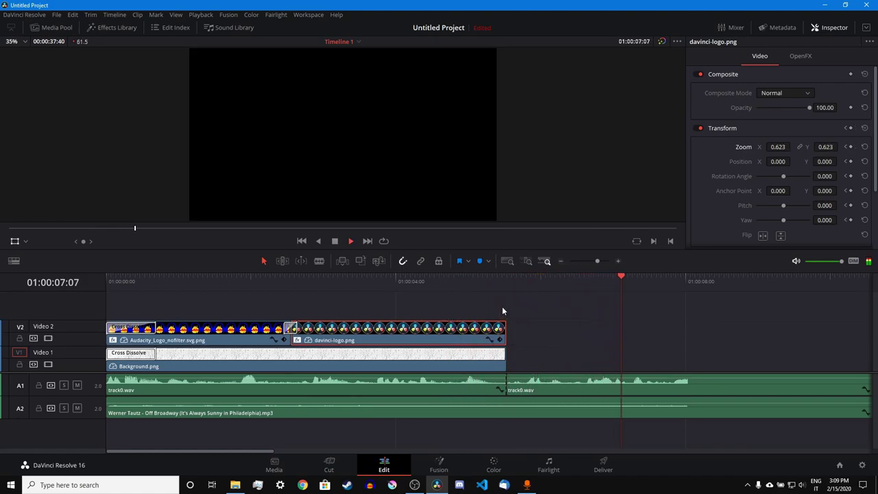
# - Import Free YouTube.png from the Desktop Thumbnails folder into the Media Pool
pyautogui.click(110, 28)
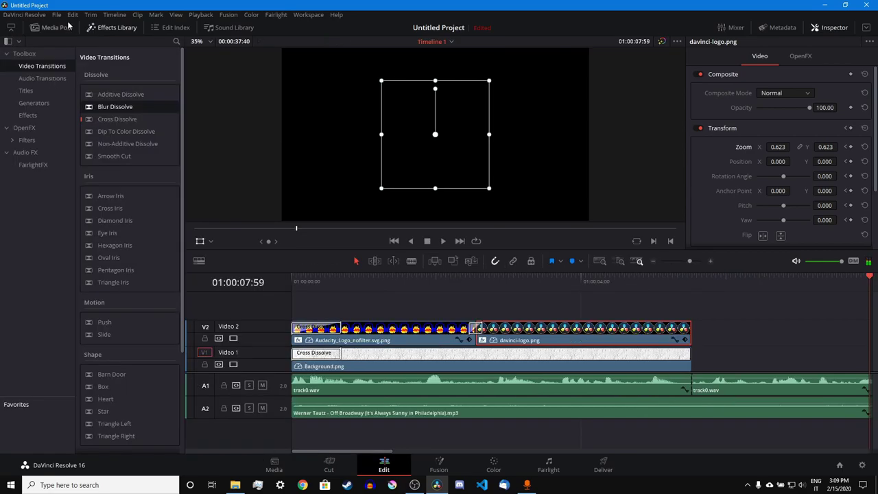
pyautogui.click(43, 25)
pyautogui.click(103, 27)
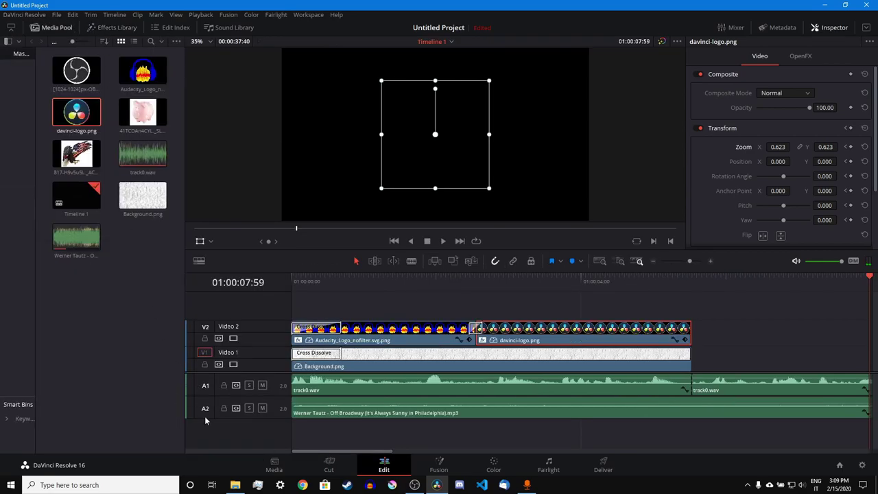
pyautogui.click(234, 485)
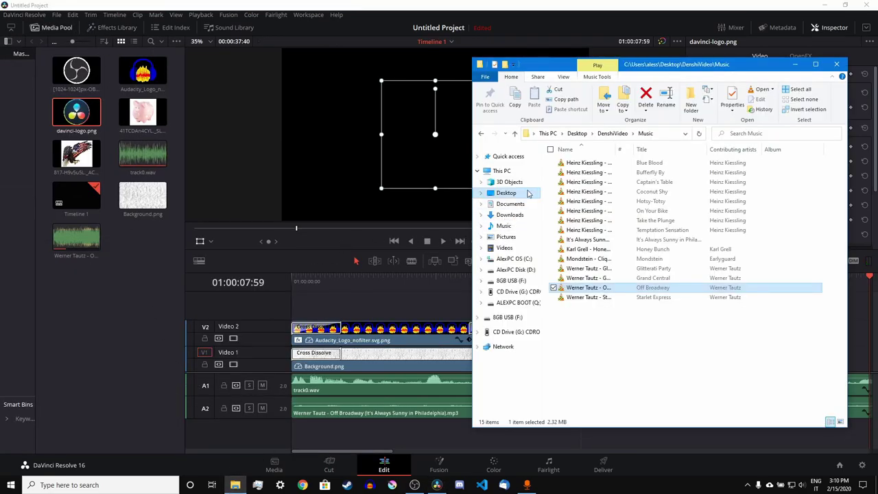
pyautogui.click(529, 194)
pyautogui.doubleClick(584, 177)
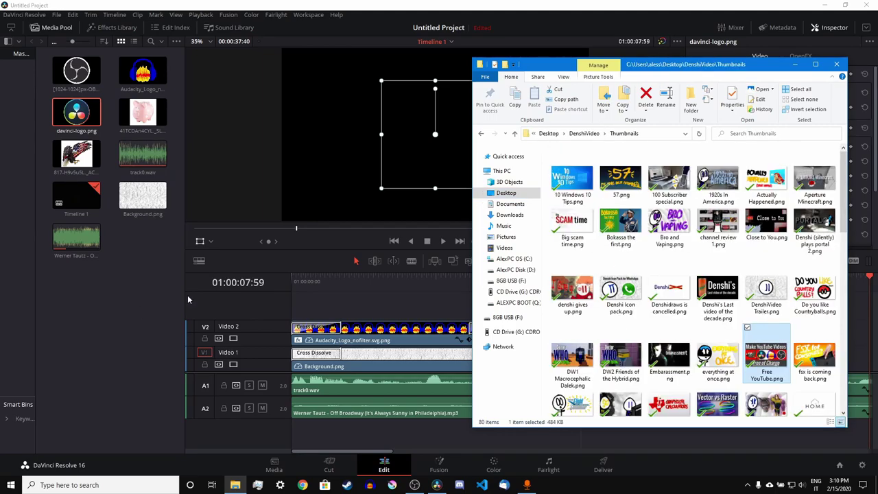
pyautogui.click(836, 64)
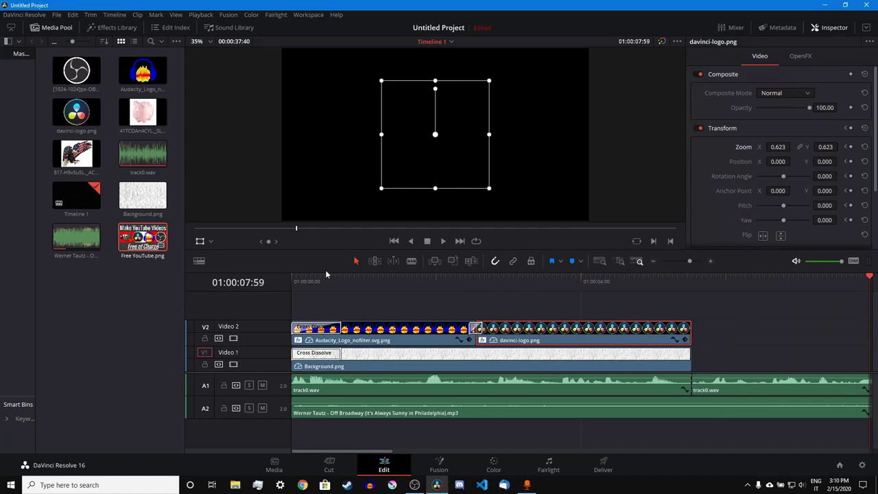
# - Place Free YouTube.png on Video 1 after Background.png and lengthen its end
pyautogui.moveTo(142, 241); pyautogui.dragTo(702, 319)
pyautogui.click(690, 282)
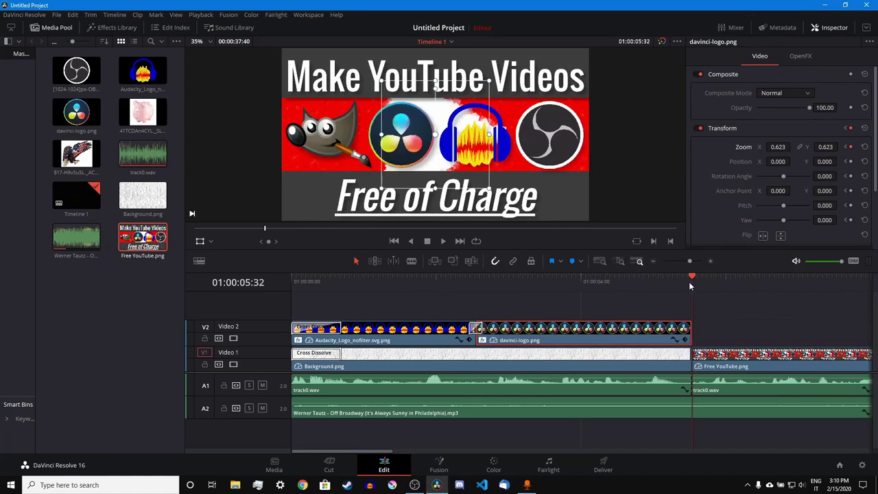
pyautogui.press('space')
pyautogui.click(738, 367)
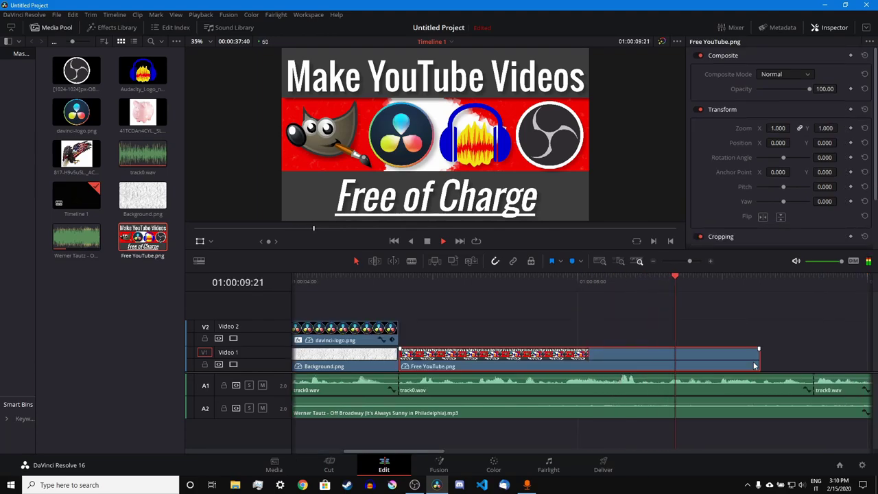
pyautogui.press('space')
pyautogui.moveTo(786, 357); pyautogui.dragTo(813, 357)
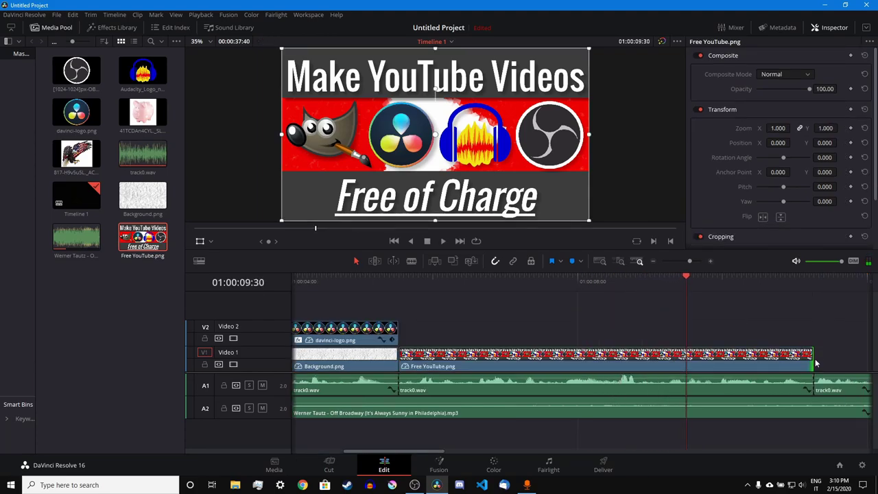
# - Add a Transform keyframe to the Free YouTube.png image at 01:00:06:09
pyautogui.click(59, 28)
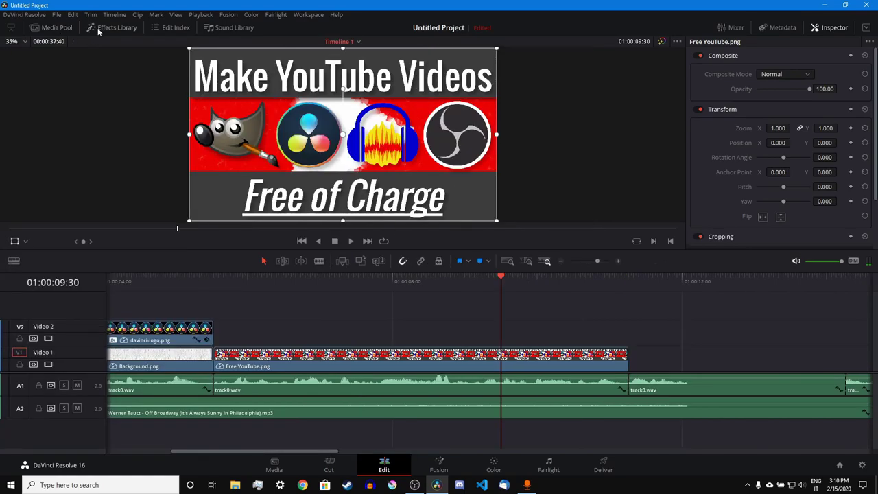
pyautogui.click(214, 280)
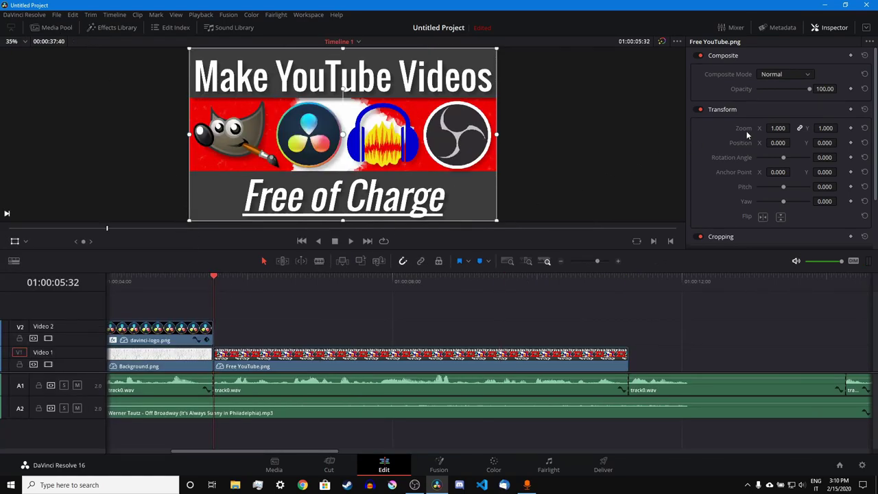
pyautogui.click(258, 278)
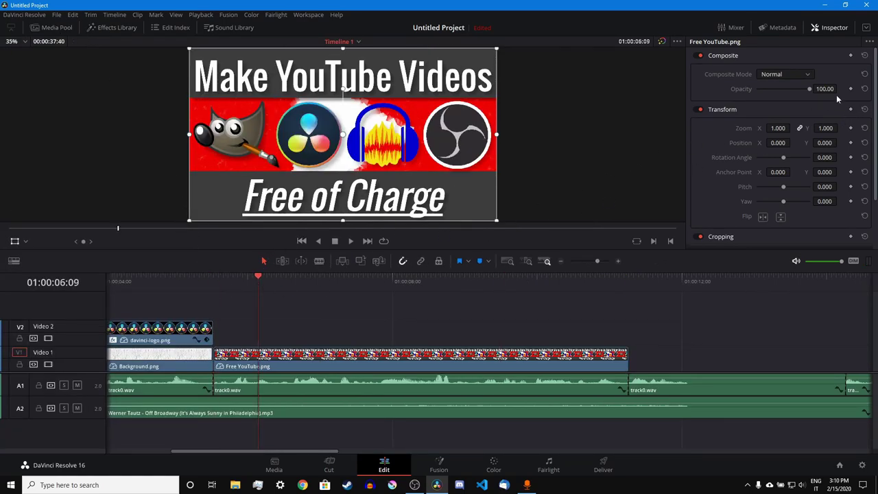
pyautogui.click(852, 110)
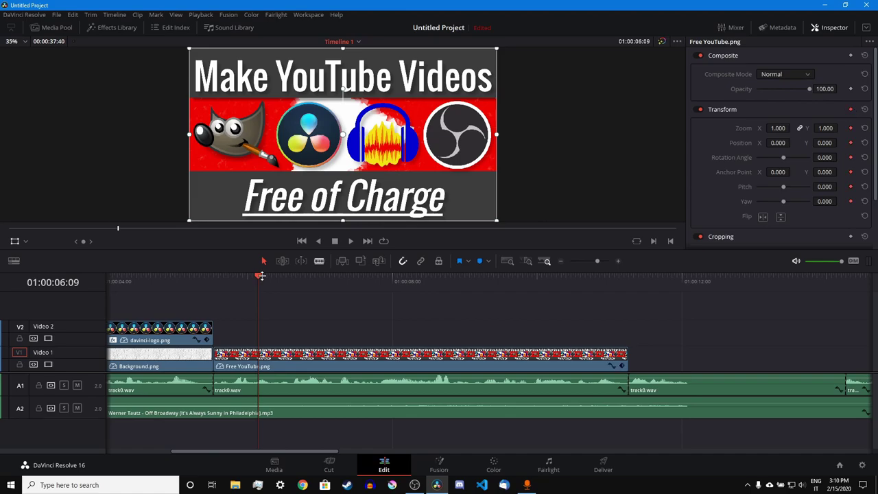
# - Shrink the image to nearly nothing at the clip start and move its keyframe earlier
pyautogui.click(214, 287)
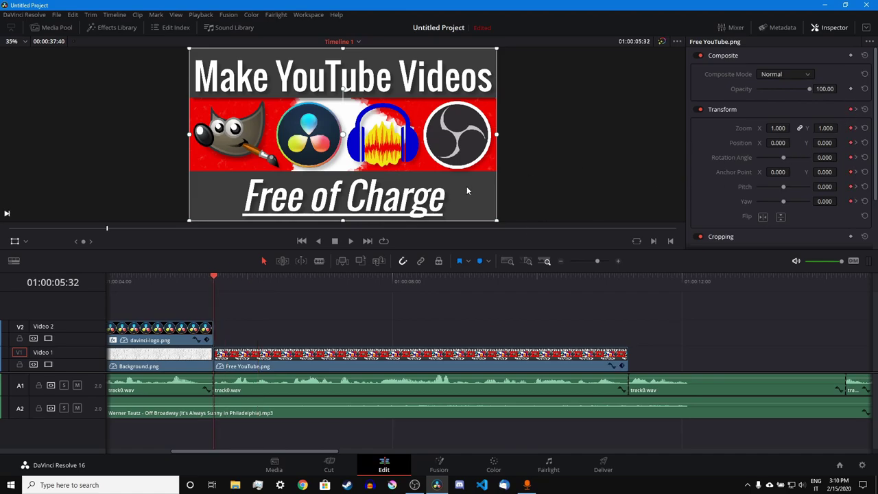
pyautogui.moveTo(499, 137); pyautogui.dragTo(352, 152)
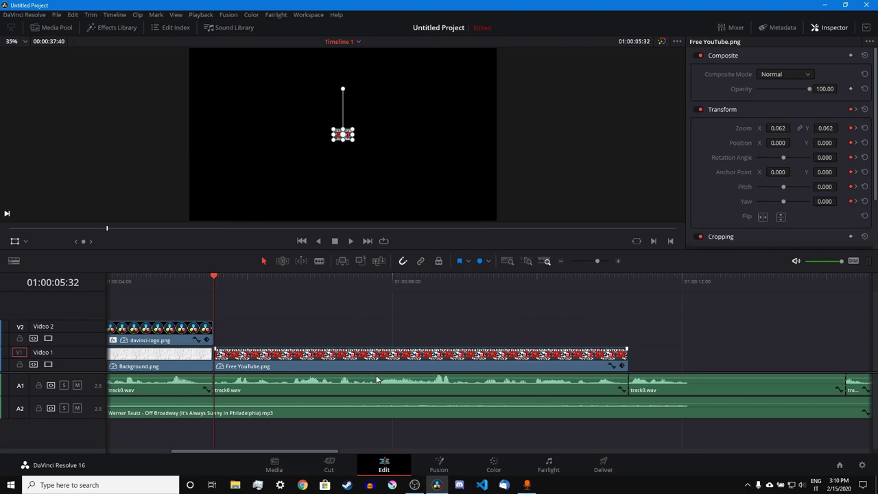
pyautogui.click(620, 365)
pyautogui.moveTo(258, 367); pyautogui.dragTo(227, 372)
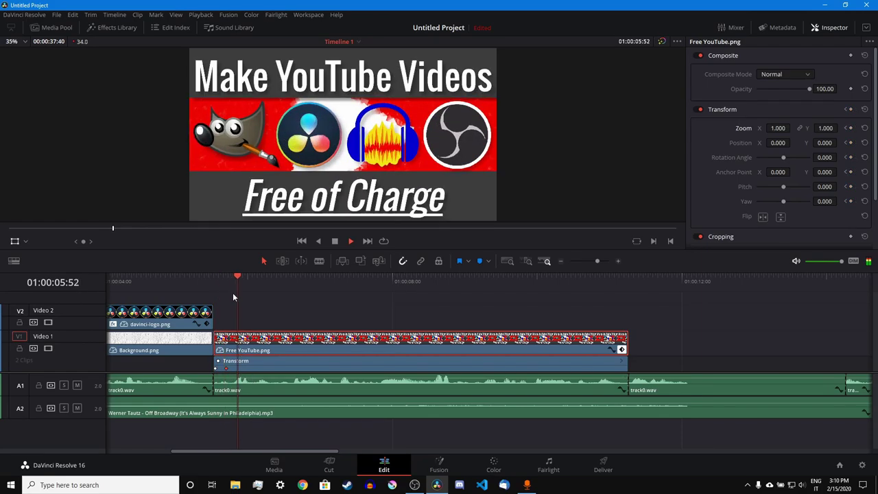
pyautogui.press('space')
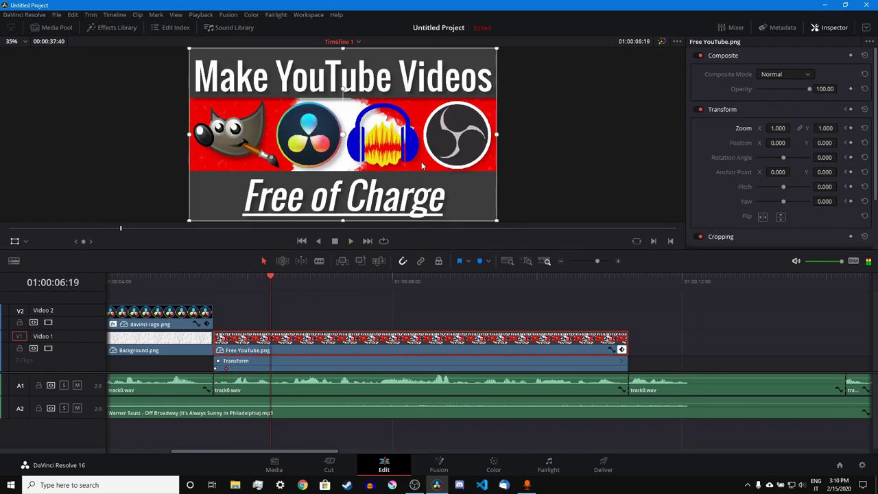
# - Shrink the image near the start and enlarge it to fill the frame later, then preview
pyautogui.click(225, 288)
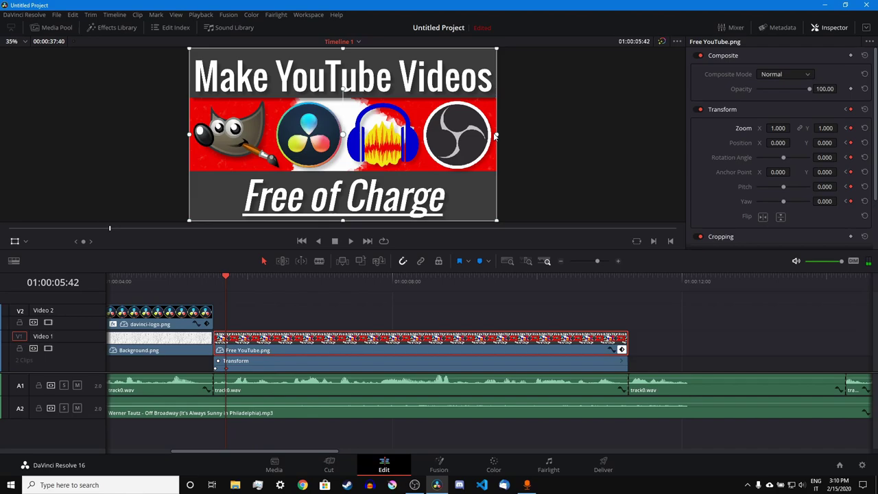
pyautogui.moveTo(499, 137); pyautogui.dragTo(472, 140)
pyautogui.moveTo(470, 142); pyautogui.dragTo(480, 147)
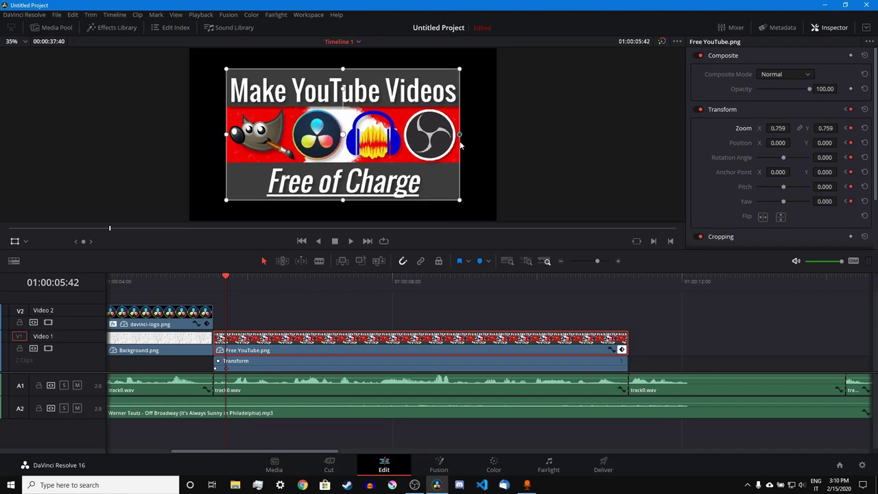
pyautogui.click(557, 280)
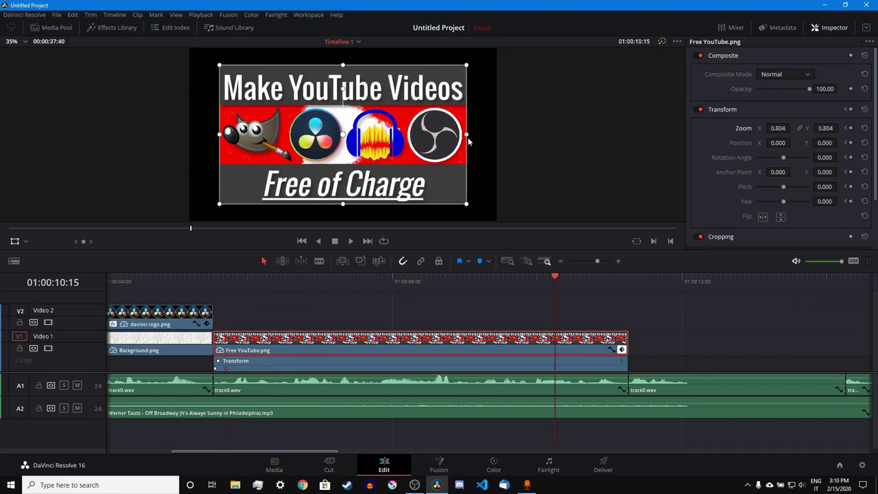
pyautogui.moveTo(466, 136); pyautogui.dragTo(501, 140)
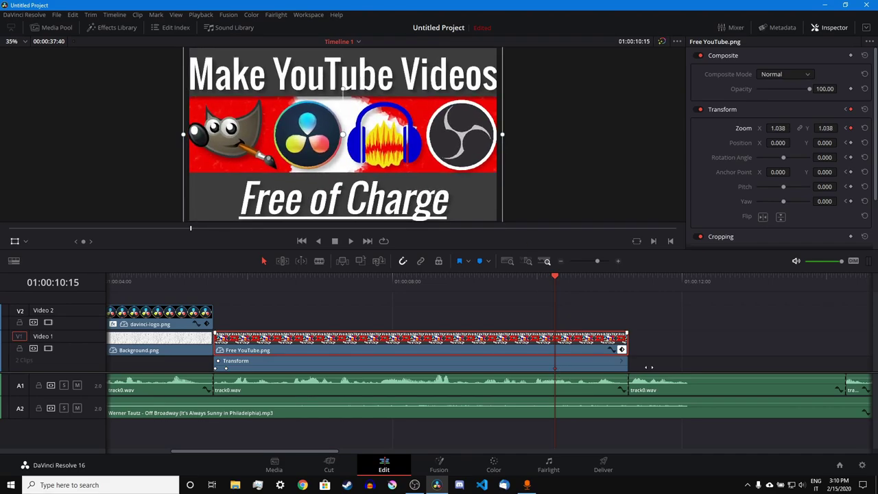
pyautogui.moveTo(556, 278); pyautogui.dragTo(226, 278)
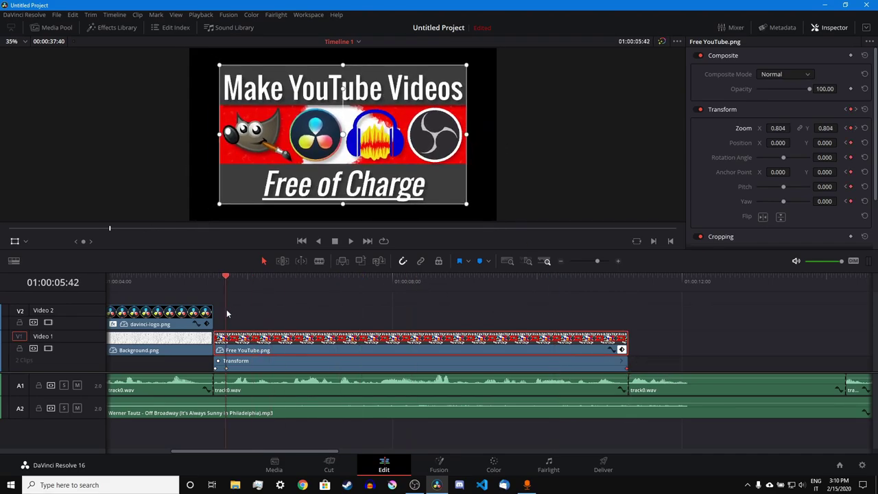
pyautogui.click(214, 278)
pyautogui.press('space')
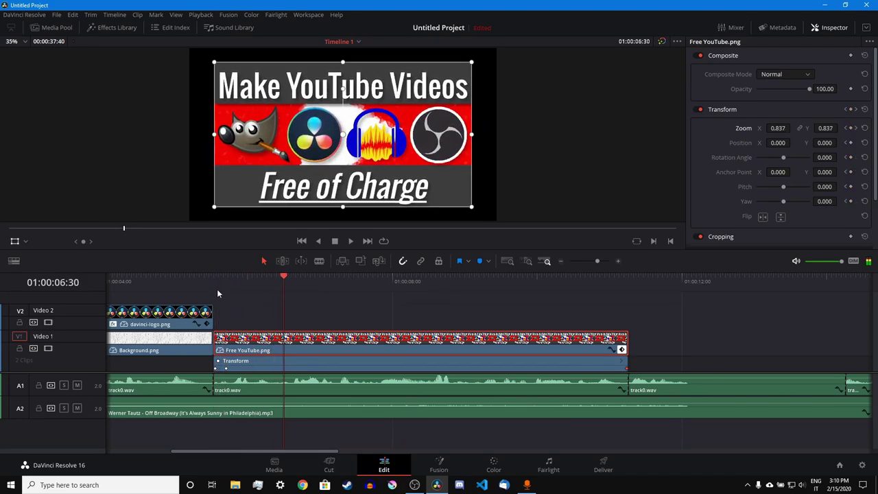
# - Replay the zoom and shrink the image slightly at 01:00:05:42
pyautogui.click(210, 286)
pyautogui.press('space')
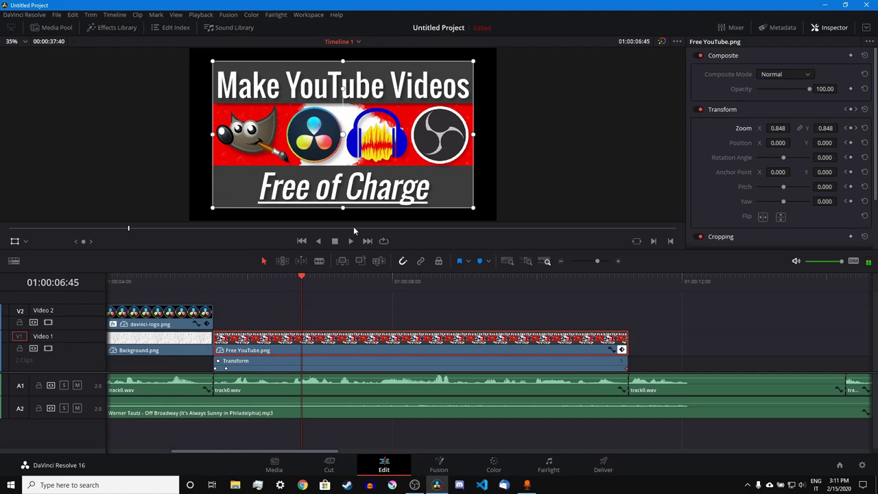
pyautogui.press('space')
pyautogui.click(227, 279)
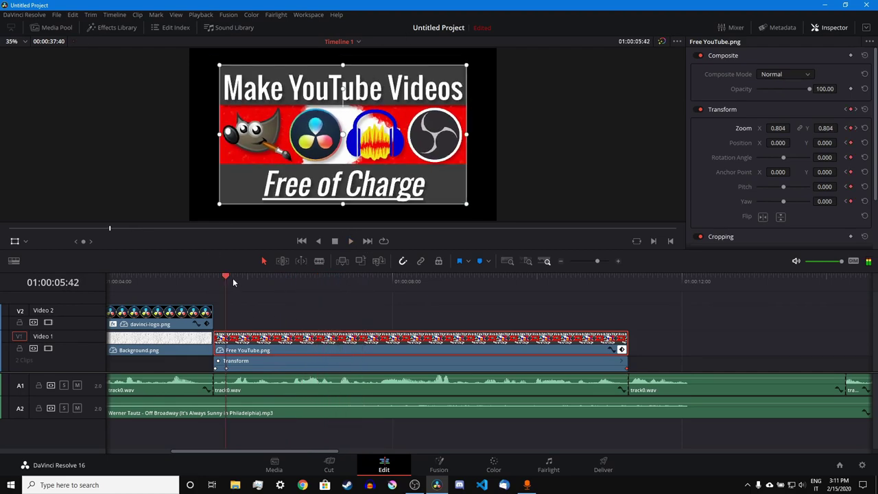
pyautogui.moveTo(233, 278); pyautogui.dragTo(235, 280)
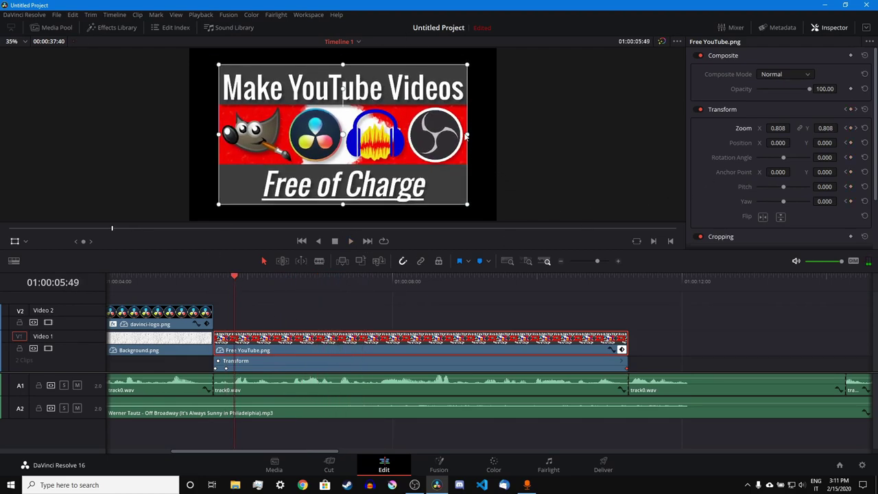
pyautogui.moveTo(466, 135); pyautogui.dragTo(464, 135)
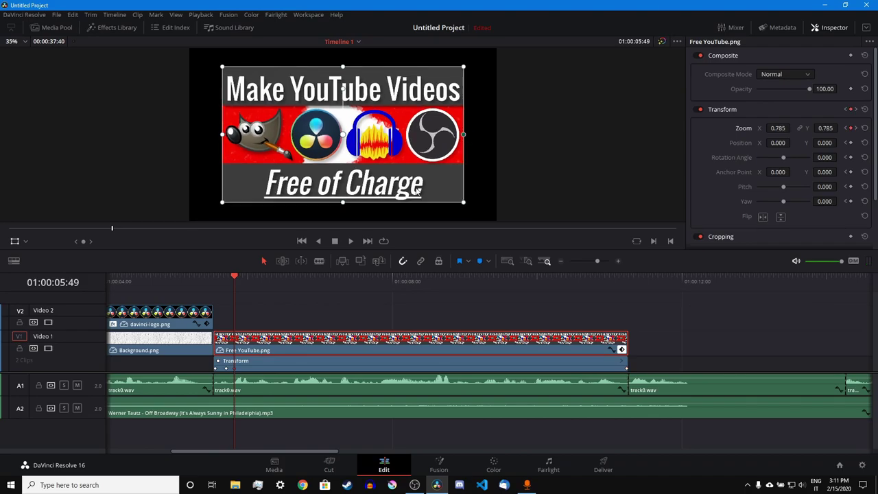
pyautogui.click(211, 285)
pyautogui.press('space')
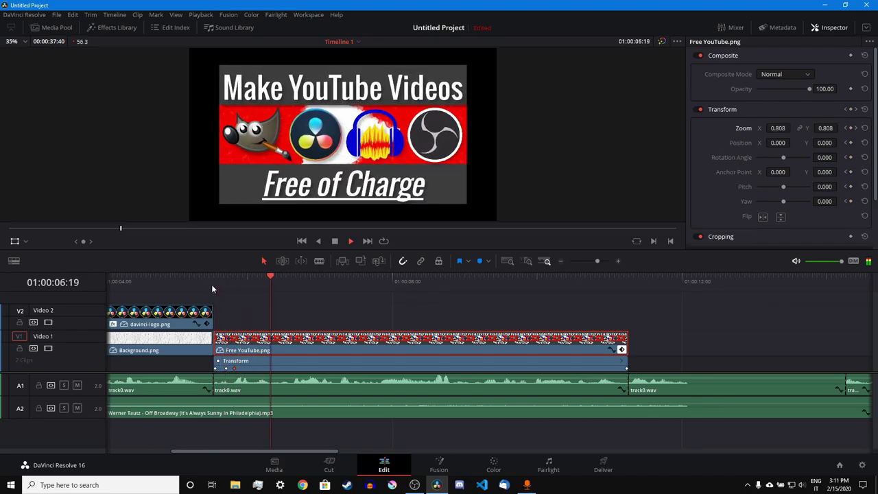
# - Widen the image slightly at the zoom's end, near 0.8, and replay the animation
pyautogui.click(227, 282)
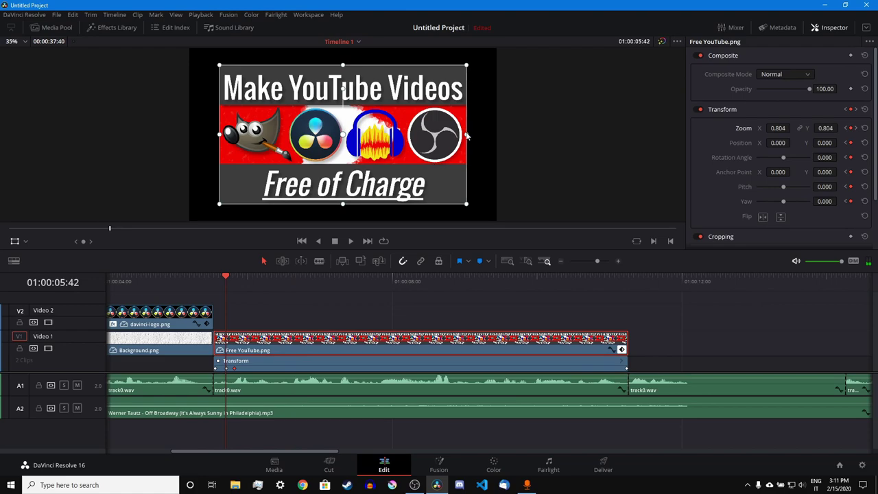
pyautogui.moveTo(467, 136); pyautogui.dragTo(471, 134)
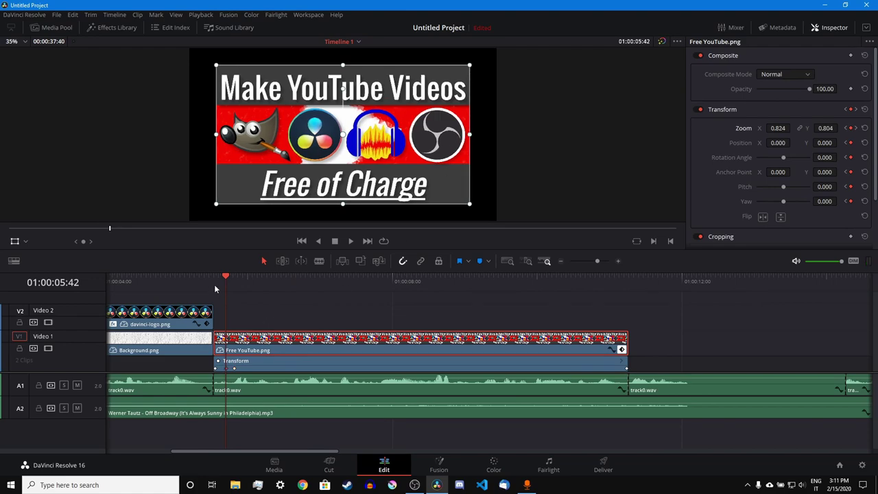
pyautogui.click(213, 281)
pyautogui.press('space')
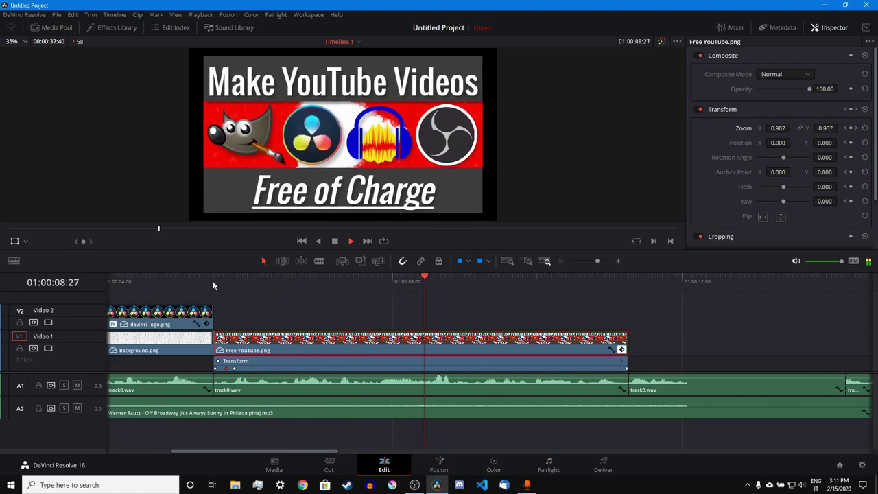
pyautogui.click(213, 280)
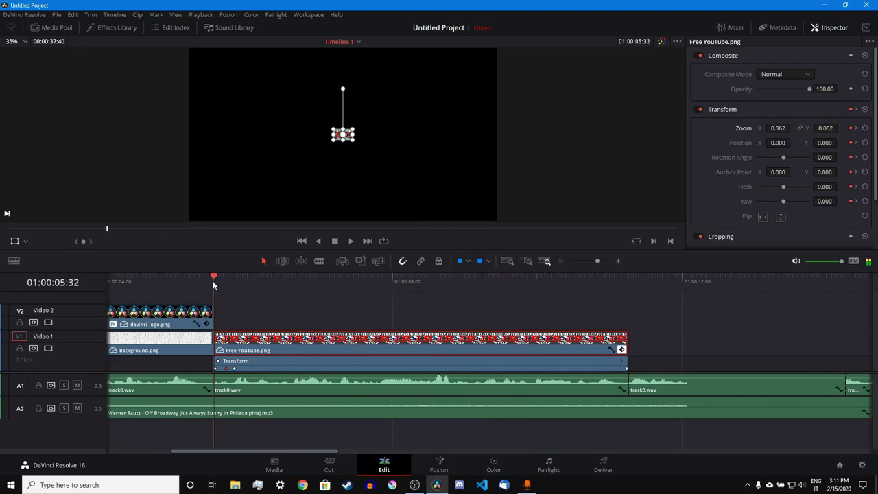
# - Drag both Transform keyframes on Free YouTube.png earlier, the later one by 5 frames, and replay
pyautogui.click(620, 261)
pyautogui.moveTo(593, 368); pyautogui.dragTo(534, 369)
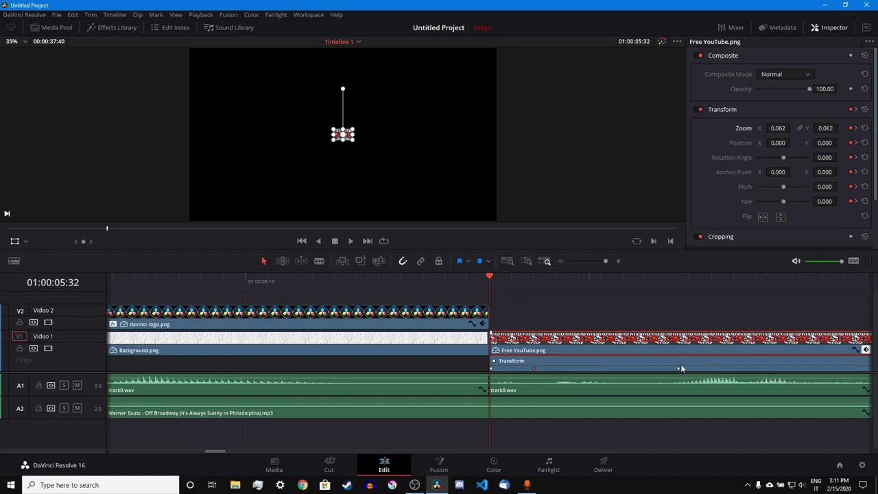
pyautogui.moveTo(678, 370); pyautogui.dragTo(599, 372)
pyautogui.press('space')
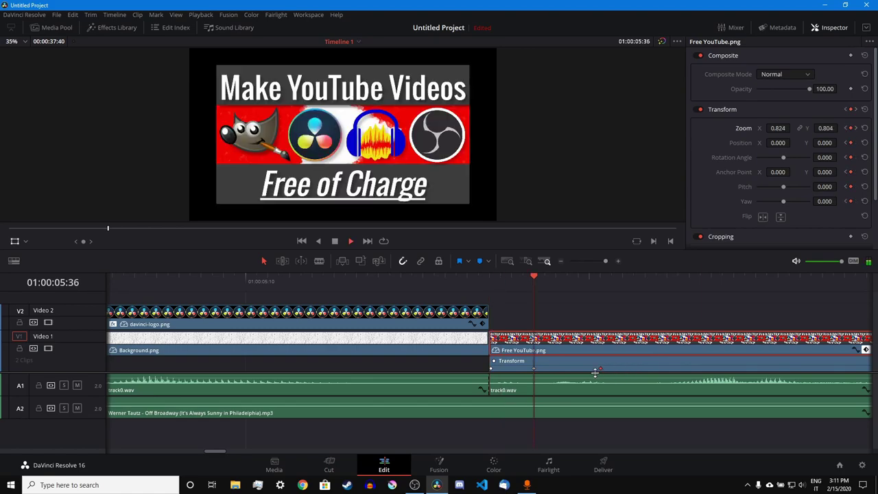
pyautogui.click(590, 261)
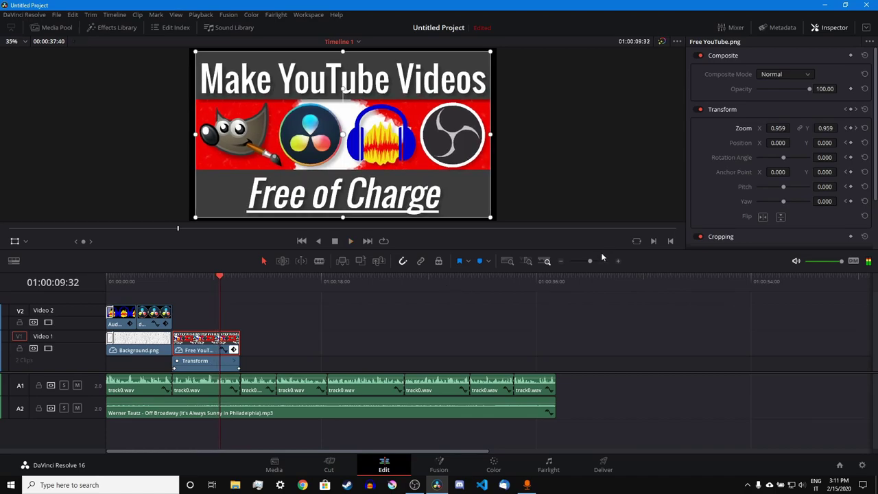
pyautogui.click(595, 261)
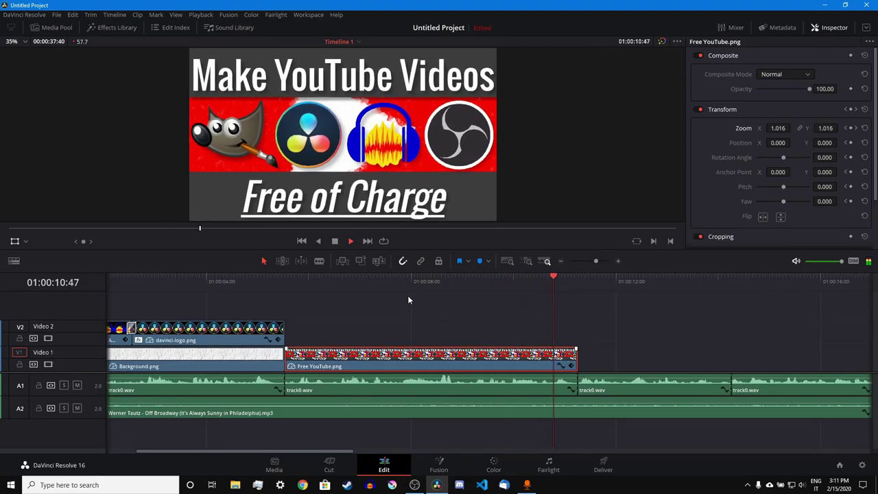
# - Add a Text title from the Titles library after Free YouTube.png on Video 1 and trim it shorter
pyautogui.press('space')
pyautogui.click(103, 27)
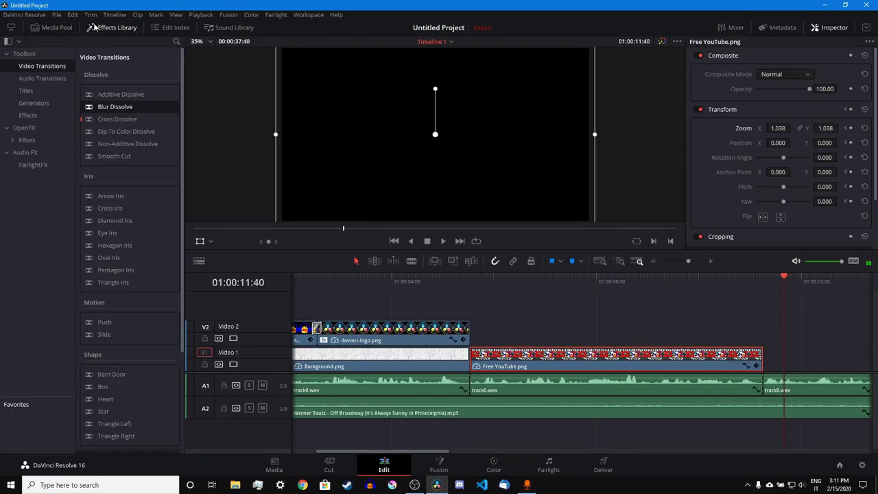
pyautogui.click(34, 103)
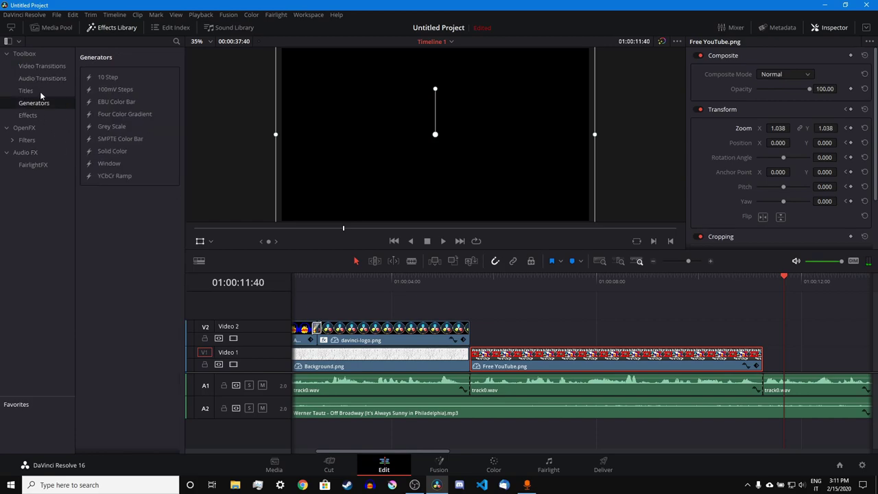
pyautogui.click(28, 91)
pyautogui.moveTo(104, 128); pyautogui.dragTo(771, 358)
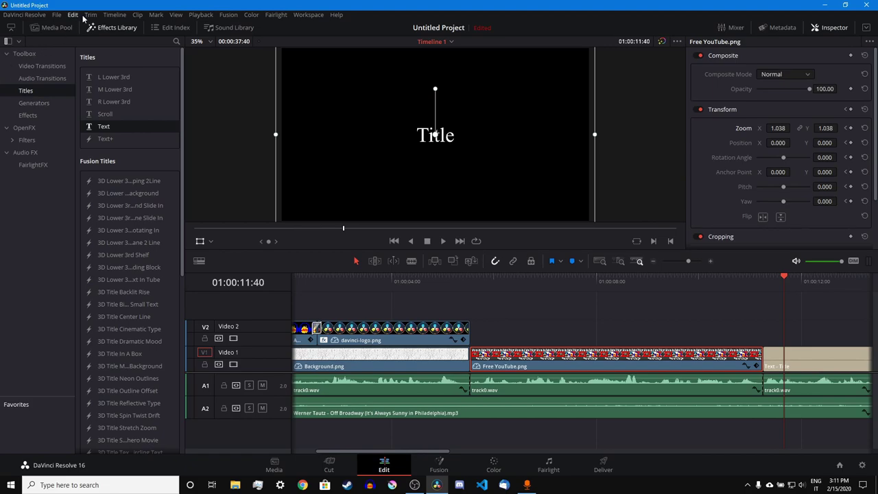
pyautogui.click(111, 28)
pyautogui.click(654, 364)
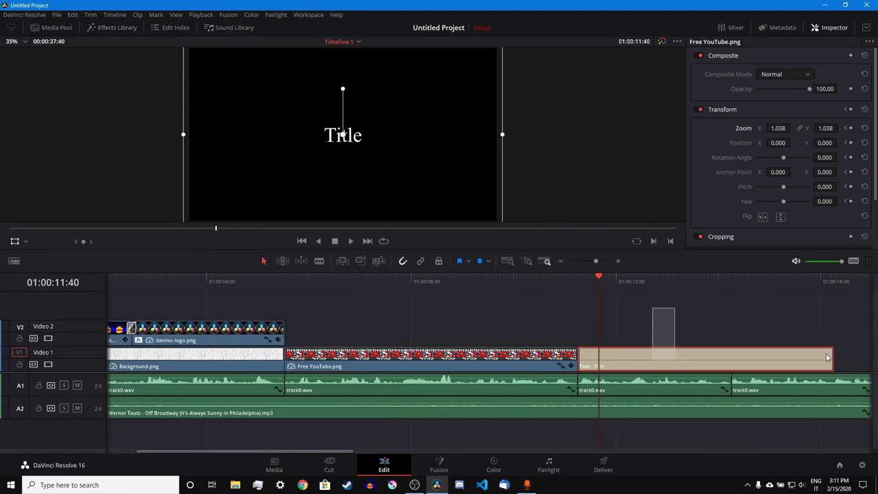
pyautogui.moveTo(832, 358); pyautogui.dragTo(731, 358)
# - Replace the title's placeholder text with "Free", including the quotation marks
pyautogui.click(701, 363)
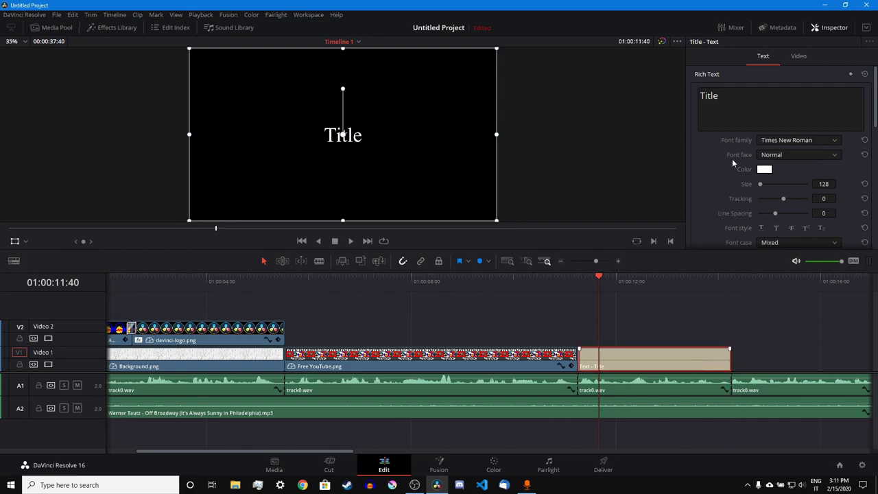
pyautogui.press('BackSpace')
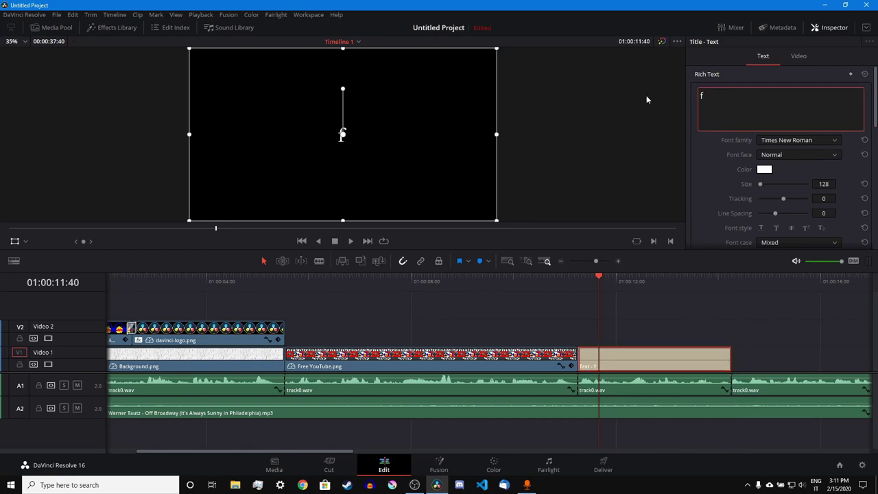
pyautogui.write('fREE')
pyautogui.press('BackSpace')
pyautogui.press('BackSpace')
pyautogui.press('BackSpace')
pyautogui.press('BackSpace')
pyautogui.write('Free"')
pyautogui.write('"')
pyautogui.click(549, 318)
# - Play back the new Free title and go to its first frame
pyautogui.click(566, 284)
pyautogui.press('space')
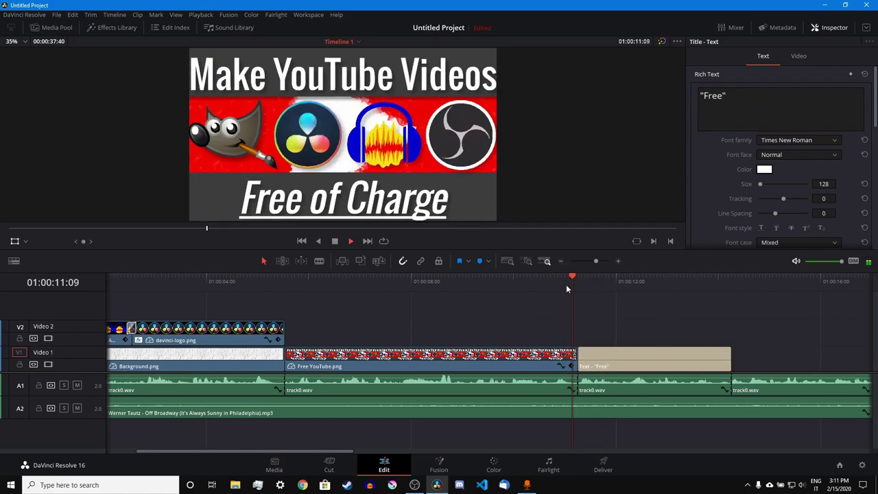
pyautogui.click(646, 355)
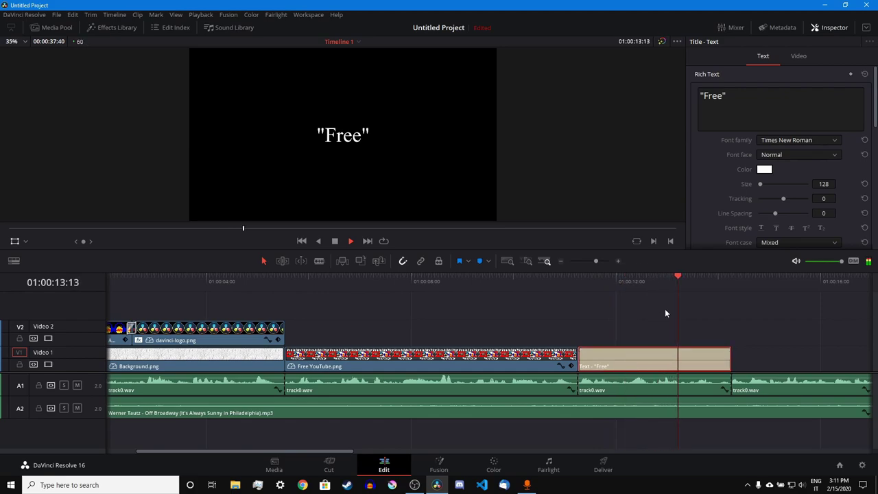
pyautogui.moveTo(612, 295); pyautogui.dragTo(578, 297)
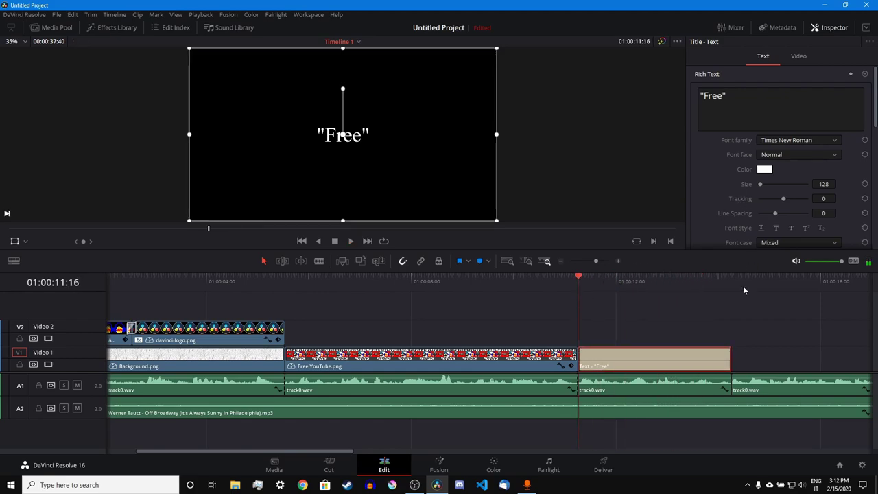
# - Keyframe the Free title's zoom at 1.000 at its start and 1.185 later in the clip
pyautogui.click(800, 56)
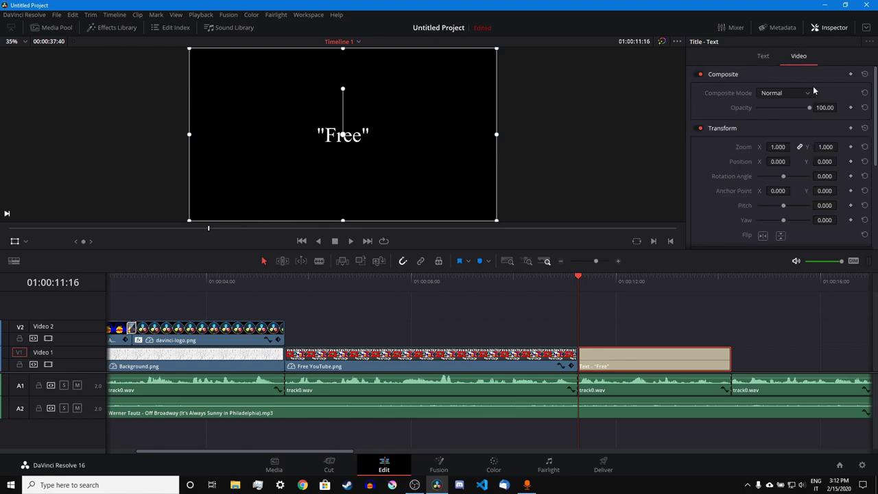
pyautogui.click(851, 129)
pyautogui.click(635, 283)
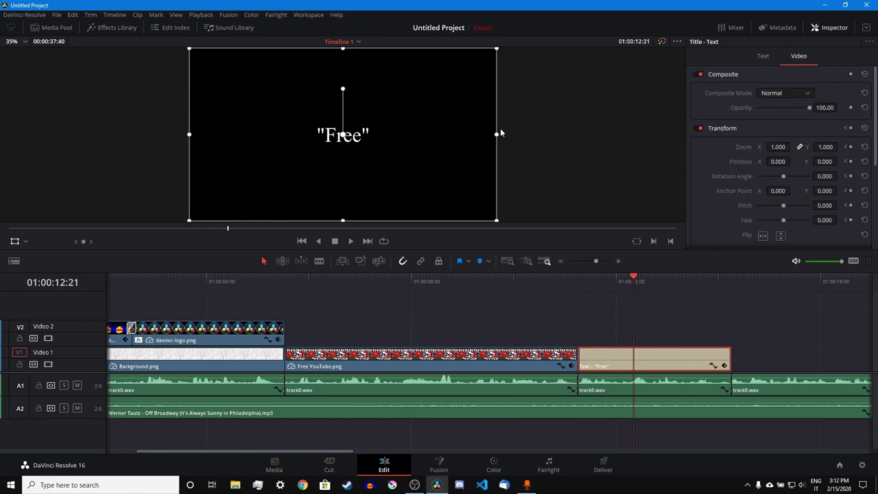
pyautogui.moveTo(499, 136); pyautogui.dragTo(526, 131)
# - Move the Free title's end zoom keyframe later and play back the retimed zoom
pyautogui.click(726, 368)
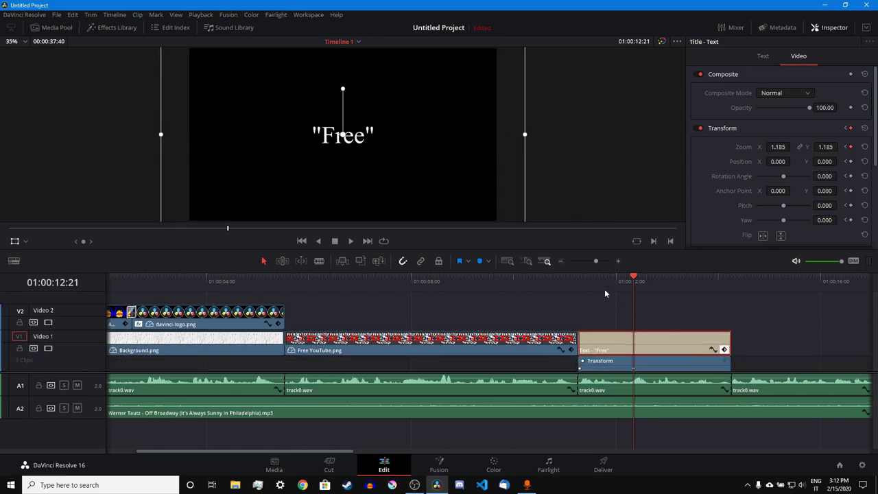
pyautogui.click(575, 283)
pyautogui.press('space')
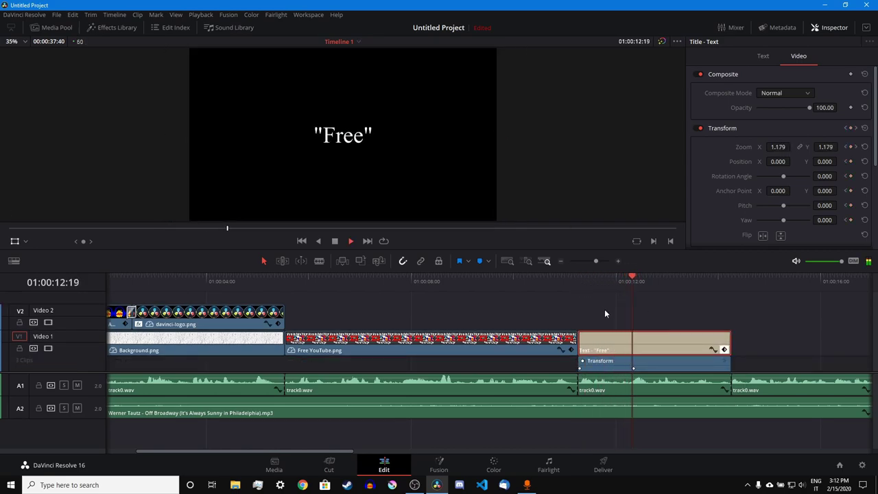
pyautogui.moveTo(634, 368); pyautogui.dragTo(650, 369)
pyautogui.click(655, 275)
pyautogui.press('space')
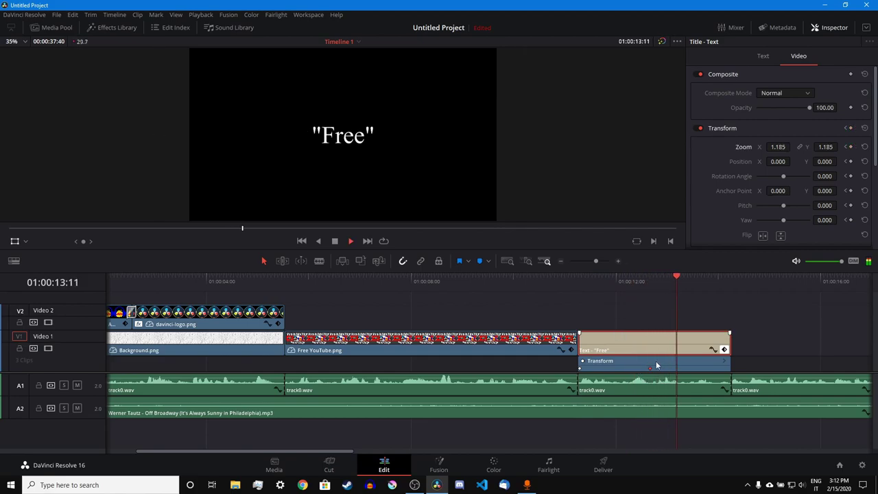
pyautogui.press('space')
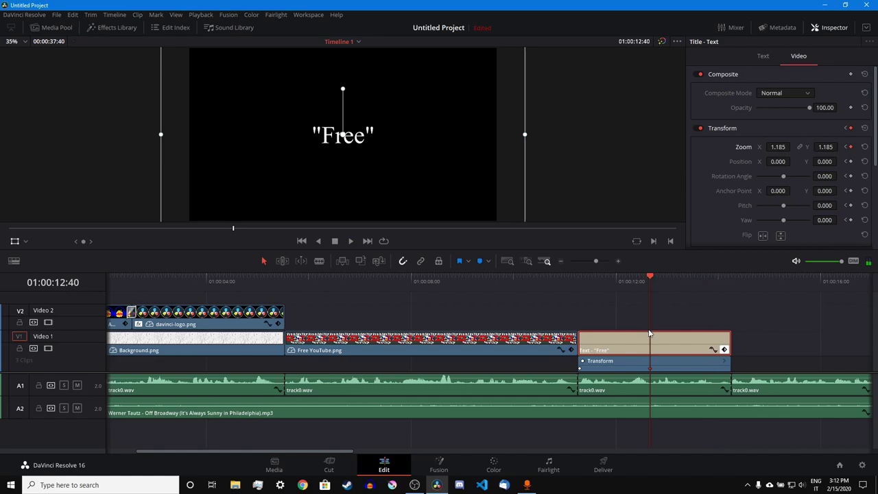
pyautogui.click(724, 349)
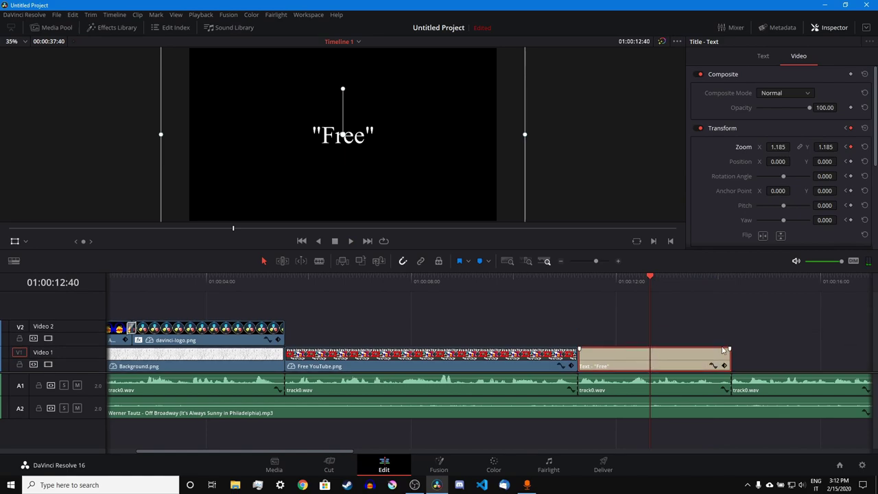
pyautogui.click(103, 28)
# - Add a Text title on Video 2 reading 'Gratis' and move it below Free
pyautogui.moveTo(103, 126); pyautogui.dragTo(787, 336)
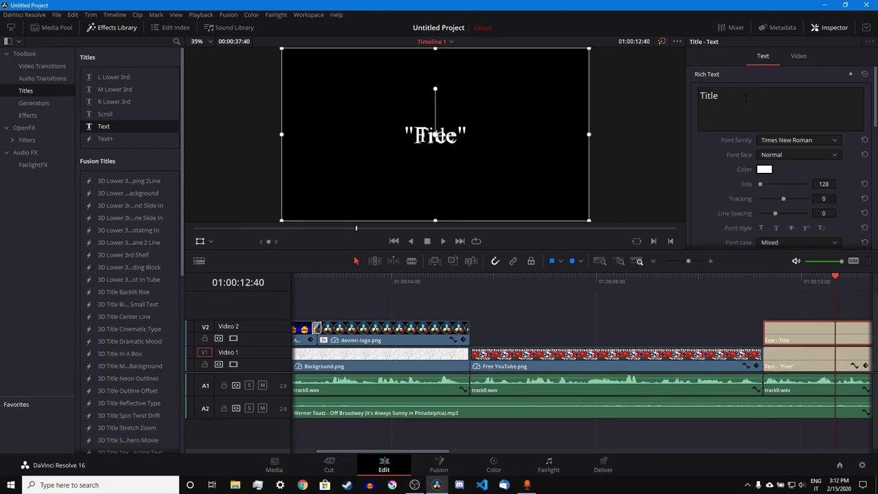
pyautogui.moveTo(746, 98); pyautogui.dragTo(668, 99)
pyautogui.press('BackSpace')
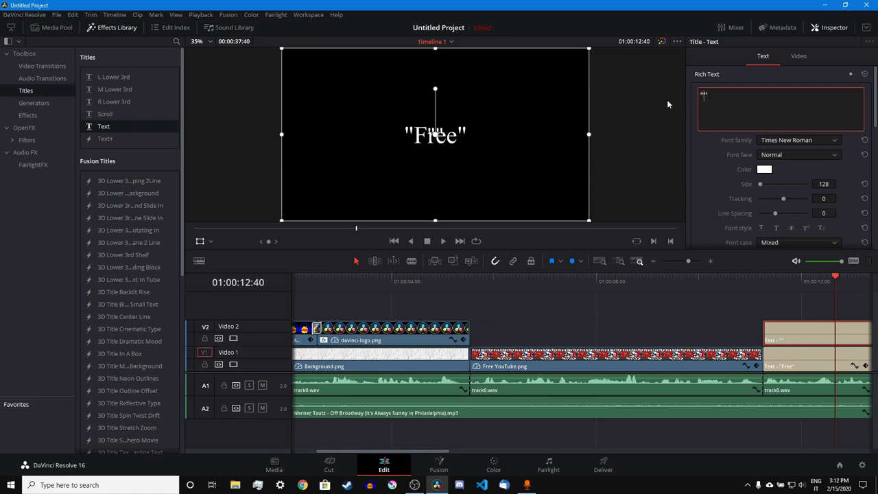
pyautogui.write('"Gra"tis')
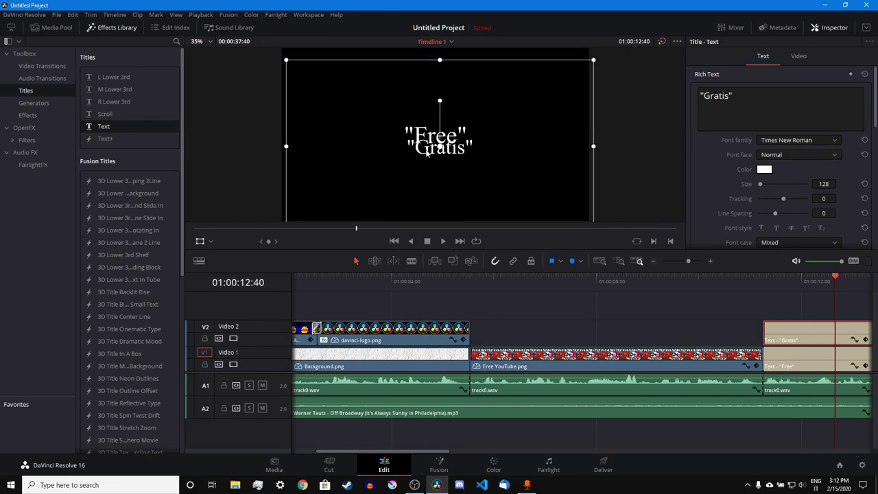
pyautogui.moveTo(410, 125); pyautogui.dragTo(414, 154)
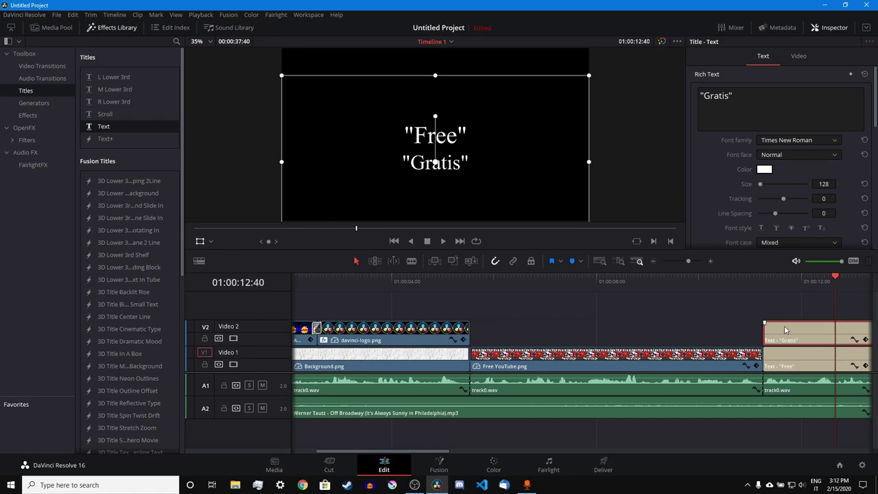
# - Copy the Gratis clip onto a new Video 3 track, aligned and trimmed to the clip below
pyautogui.press('Down')
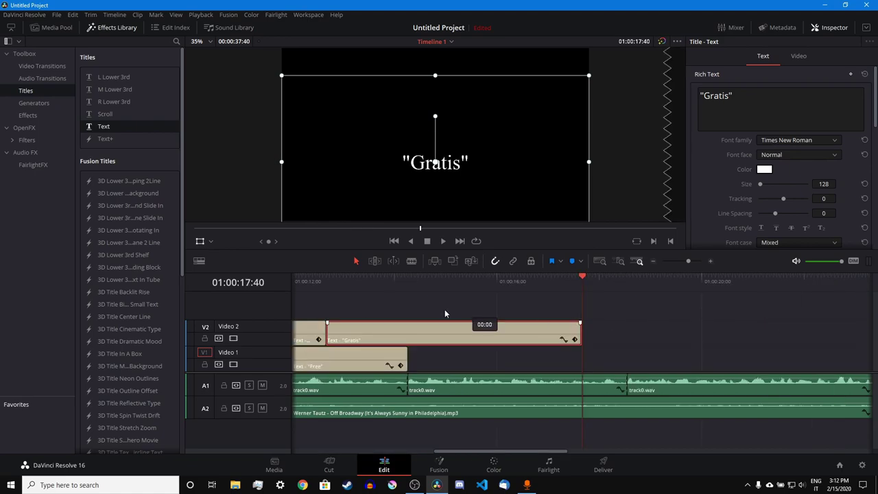
pyautogui.moveTo(445, 313); pyautogui.dragTo(377, 281)
pyautogui.click(378, 280)
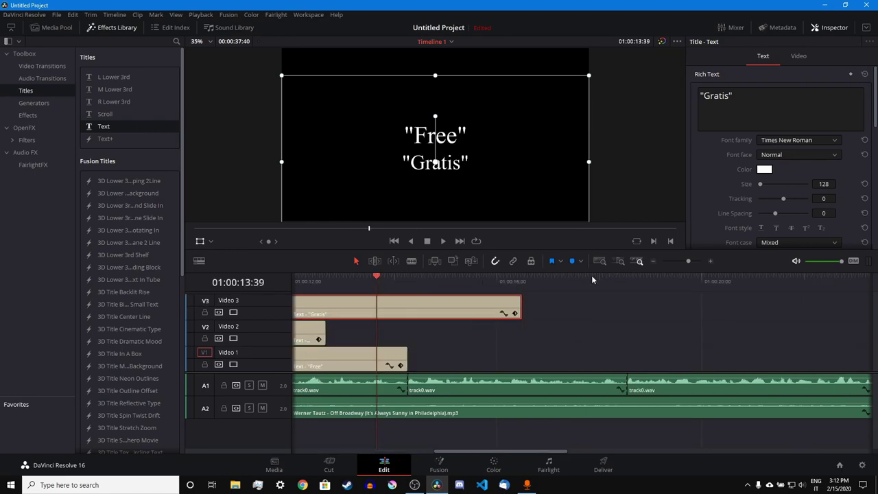
pyautogui.click(683, 261)
pyautogui.moveTo(485, 315)
pyautogui.mouseDown()
pyautogui.moveTo(468, 314)
pyautogui.moveTo(480, 314)
pyautogui.mouseUp()
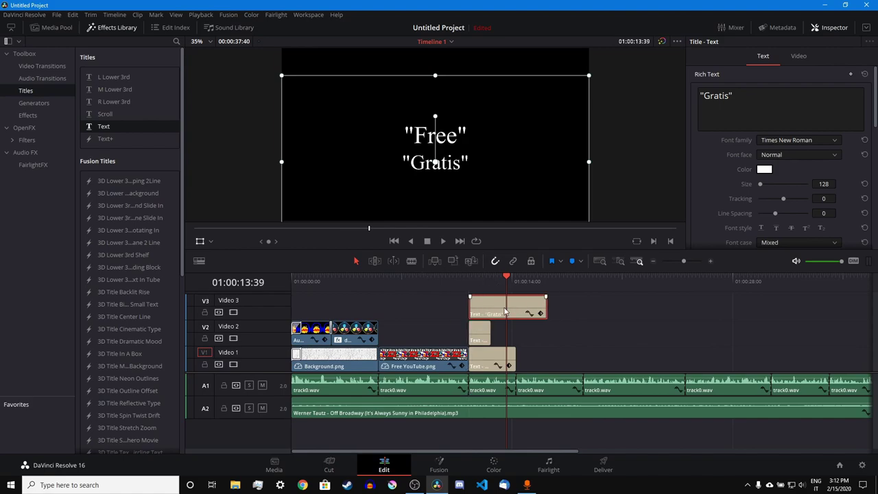
pyautogui.click(545, 307)
pyautogui.moveTo(542, 306); pyautogui.dragTo(513, 313)
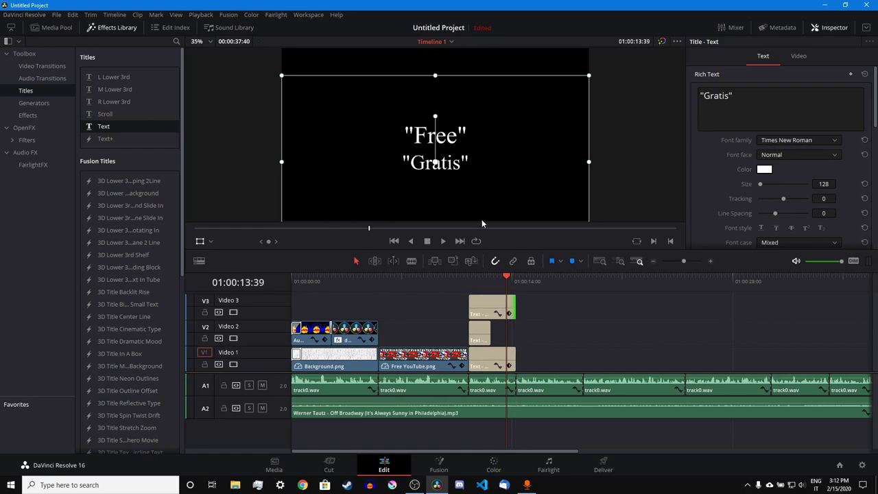
# - Position the Video 3 Gratis above Free and extend the Video 2 title to match
pyautogui.moveTo(461, 148); pyautogui.dragTo(464, 102)
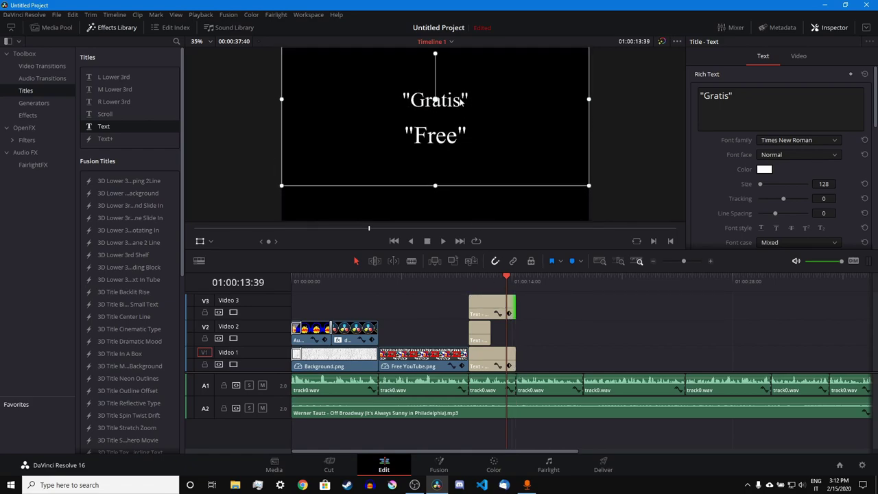
pyautogui.click(483, 339)
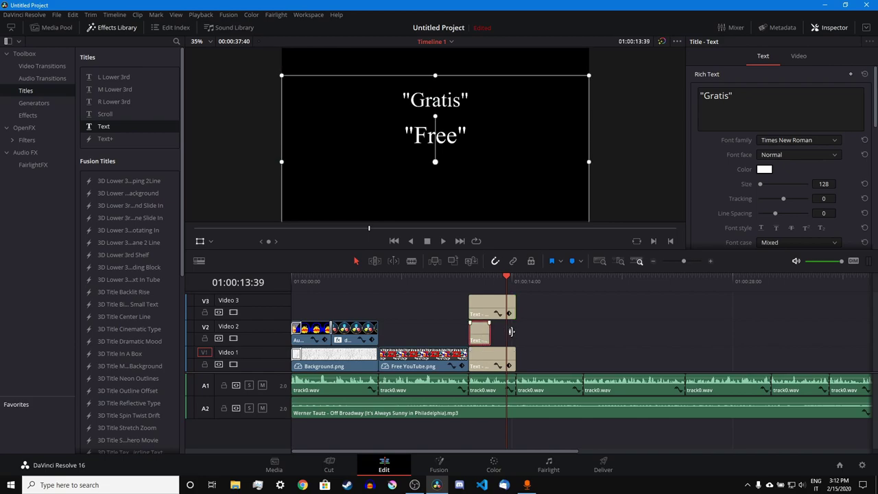
pyautogui.moveTo(511, 332); pyautogui.dragTo(516, 332)
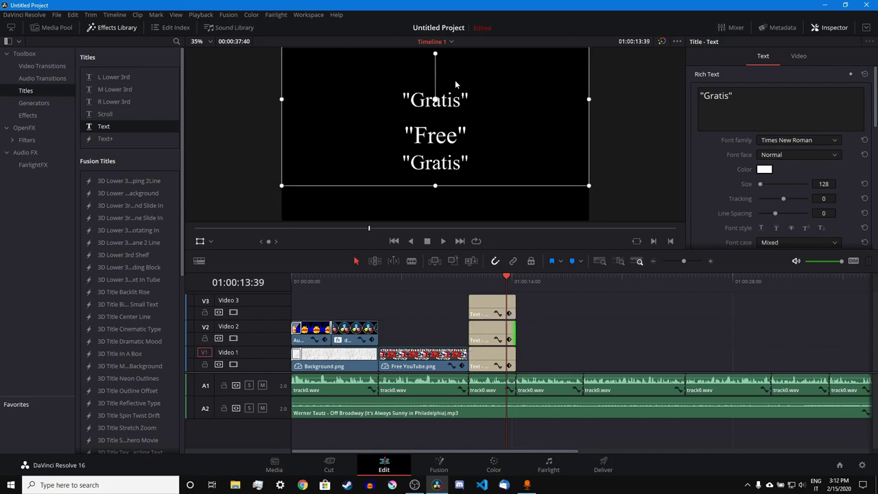
pyautogui.moveTo(455, 83); pyautogui.dragTo(474, 86)
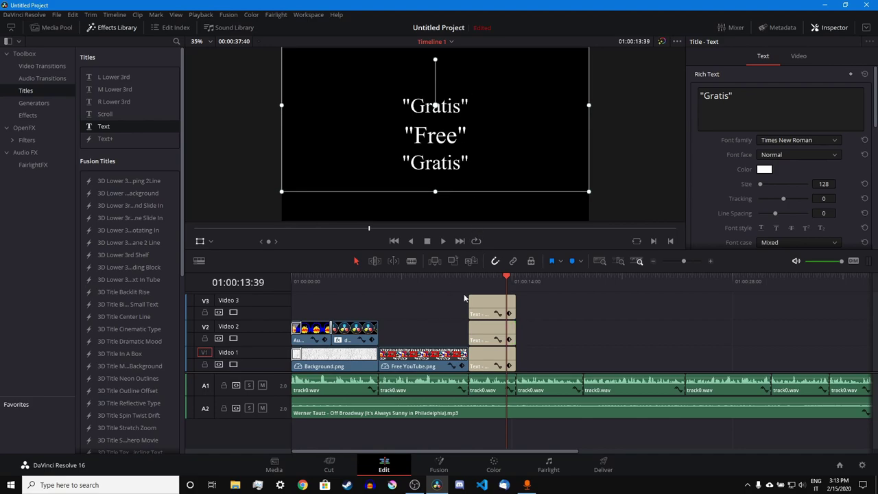
# - Change the top title's text from Gratis to Libre
pyautogui.click(484, 303)
pyautogui.click(726, 96)
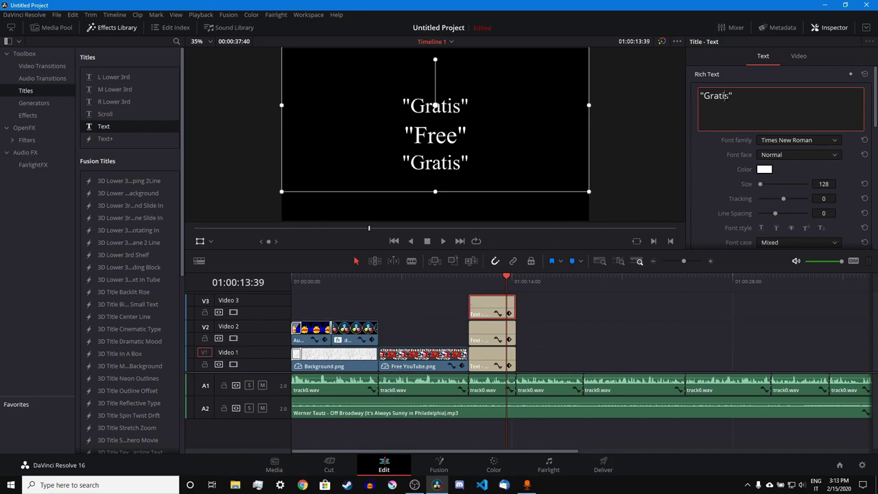
pyautogui.hotkey('shift', 'Left')
pyautogui.hotkey('shift', 'Left')
pyautogui.hotkey('shift', 'Left')
pyautogui.hotkey('shift', 'Left')
pyautogui.hotkey('shift', 'Left')
pyautogui.hotkey('shift', 'Left')
pyautogui.hotkey('shift', 'Left')
pyautogui.write('Libre')
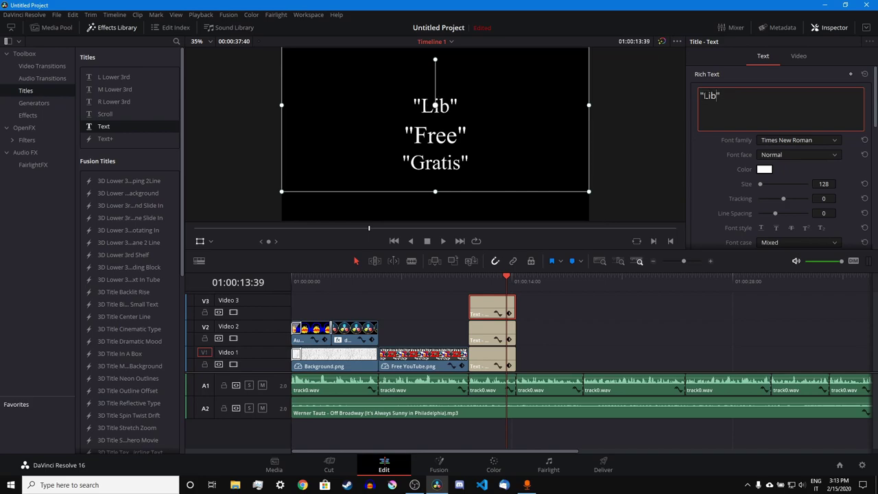
pyautogui.click(568, 325)
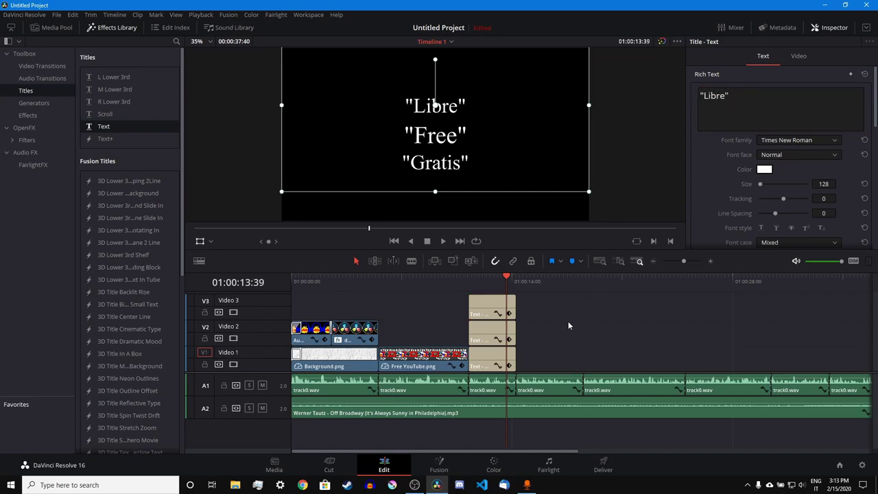
# - Make the Libre and Gratis clips start midway through Free and preview the titles
pyautogui.click(467, 276)
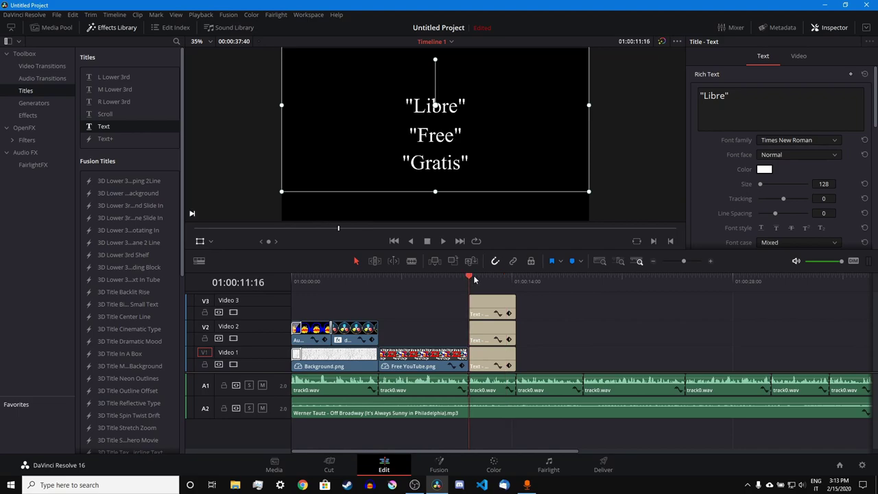
pyautogui.click(686, 262)
pyautogui.moveTo(574, 303); pyautogui.dragTo(631, 337)
pyautogui.press('space')
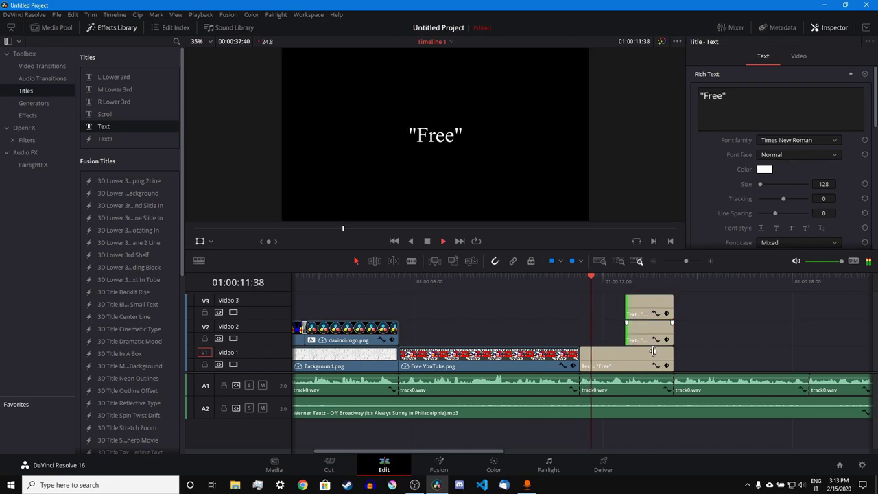
pyautogui.press('space')
pyautogui.click(667, 366)
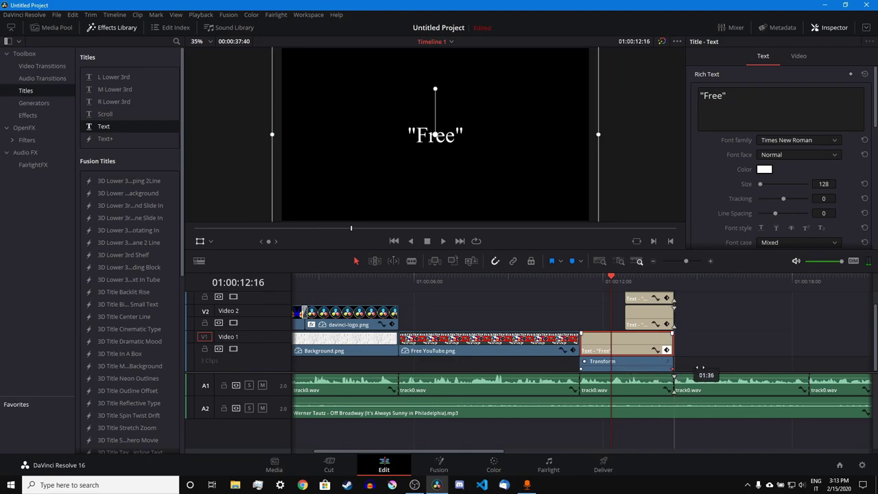
pyautogui.press('space')
pyautogui.moveTo(621, 282); pyautogui.dragTo(629, 282)
pyautogui.click(691, 261)
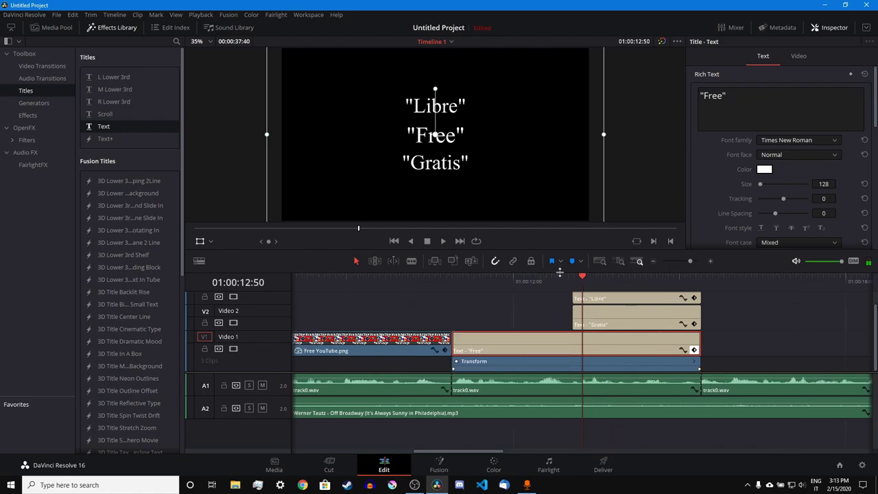
pyautogui.click(570, 281)
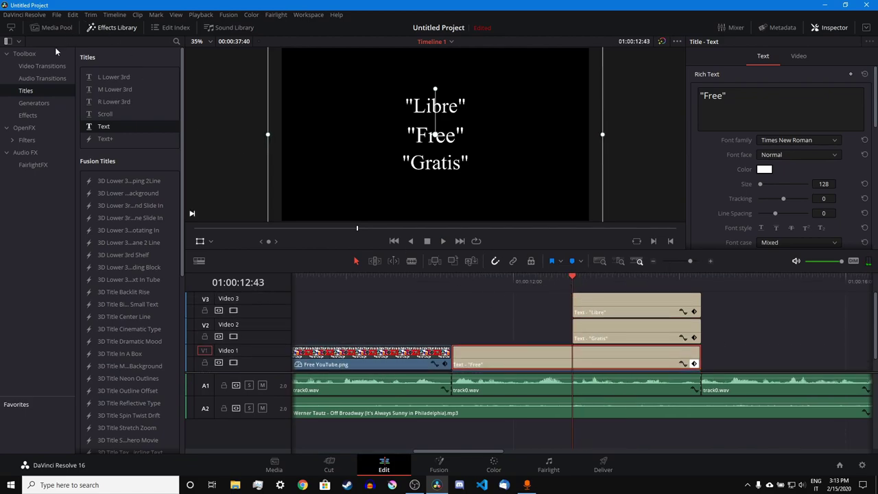
# - Add 0.2-second Cross Dissolves to the heads of the Libre and Gratis title clips
pyautogui.click(47, 66)
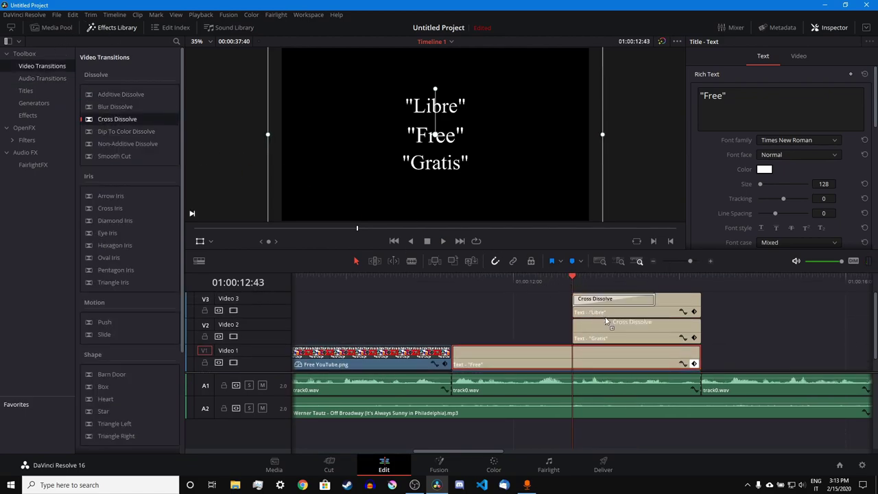
pyautogui.moveTo(103, 120); pyautogui.dragTo(589, 299)
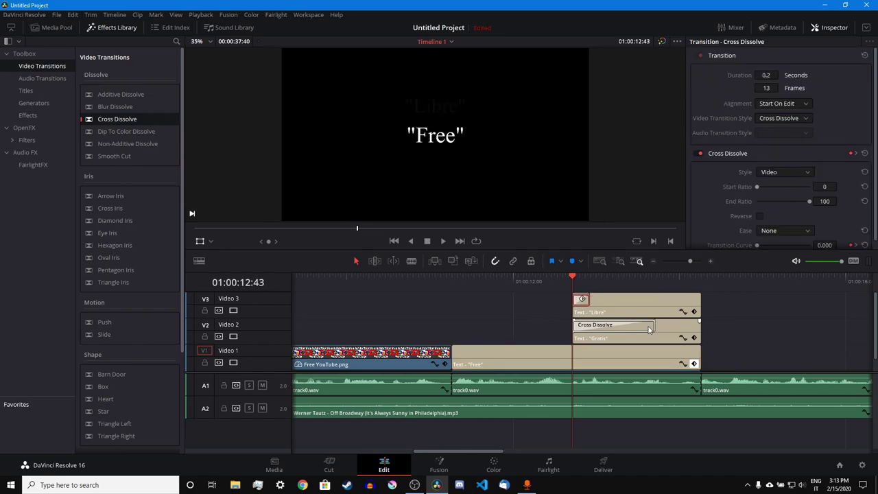
pyautogui.moveTo(649, 329); pyautogui.dragTo(588, 326)
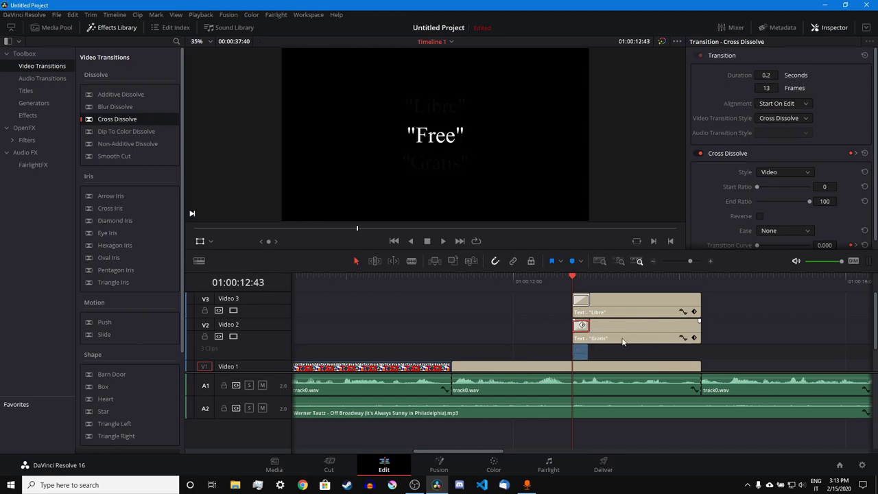
pyautogui.click(653, 281)
pyautogui.click(610, 282)
pyautogui.moveTo(554, 306); pyautogui.dragTo(610, 341)
pyautogui.press('Up')
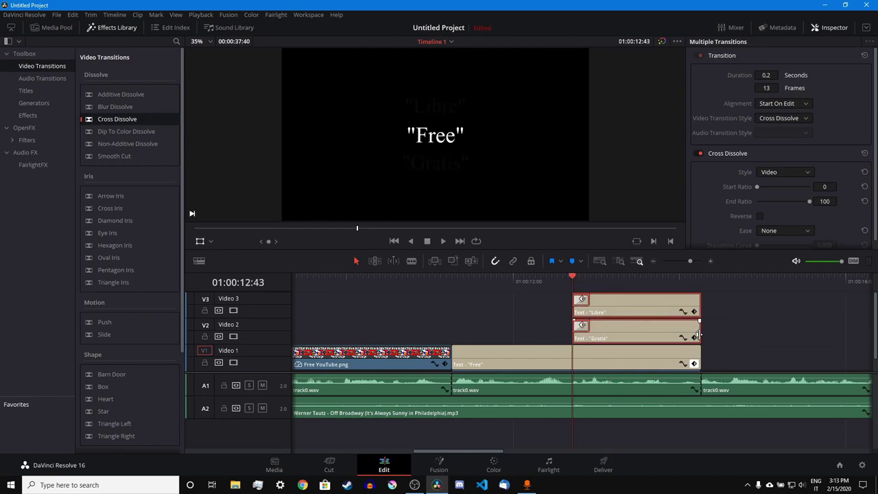
pyautogui.click(691, 310)
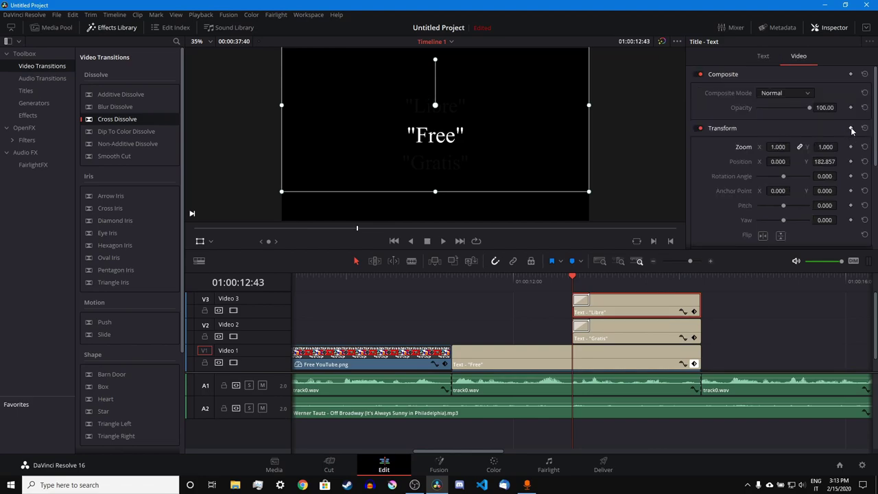
# - Keyframe Libre to start lower over Free and slide up, moving its end keyframe earlier
pyautogui.click(615, 281)
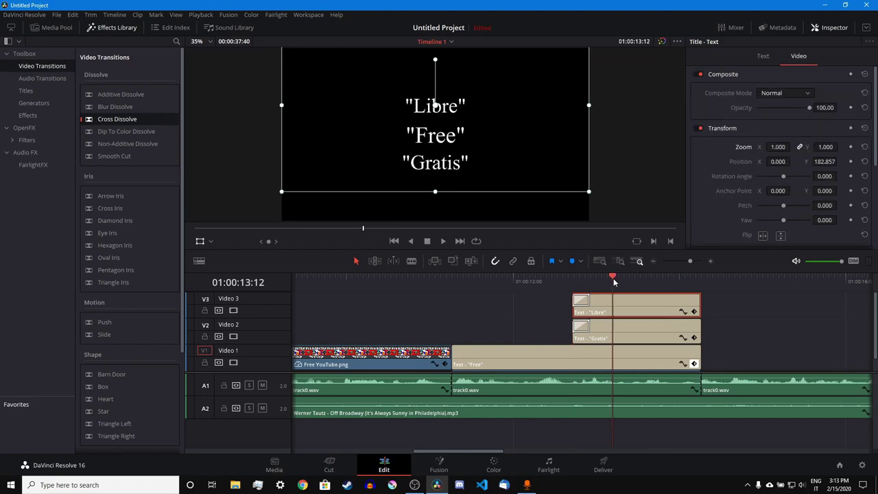
pyautogui.click(851, 128)
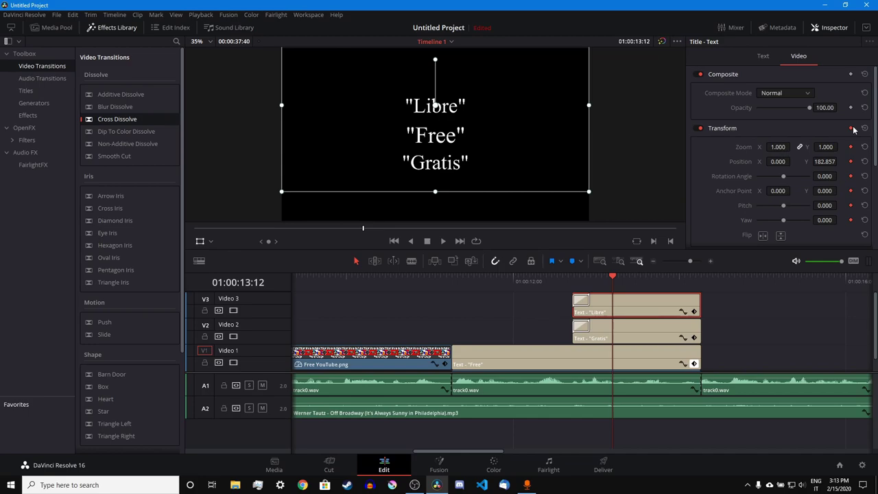
pyautogui.click(574, 287)
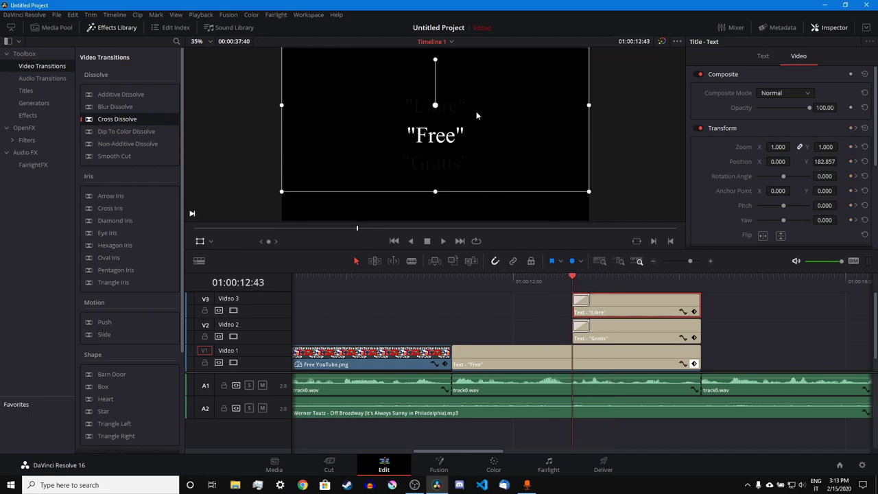
pyautogui.moveTo(476, 115); pyautogui.dragTo(482, 139)
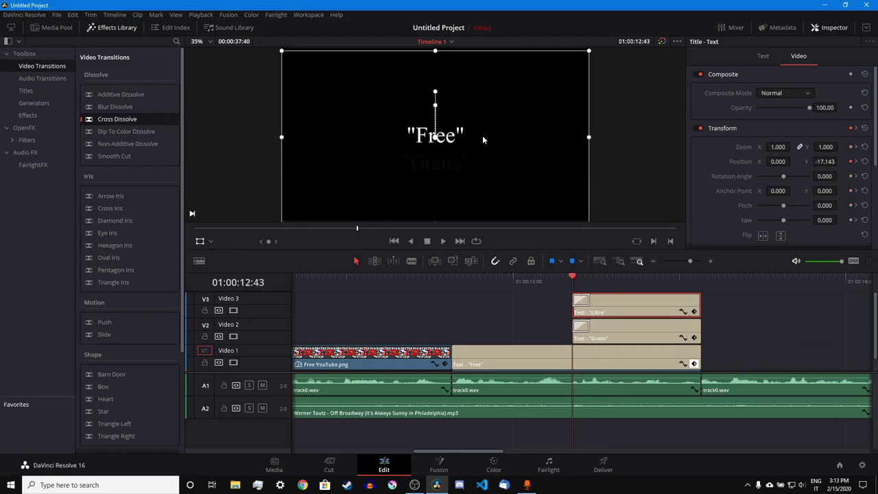
pyautogui.press('space')
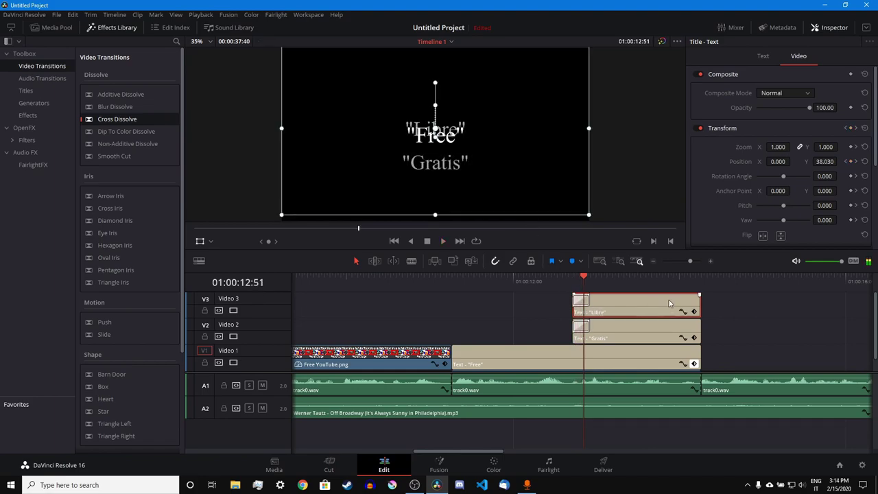
pyautogui.click(694, 312)
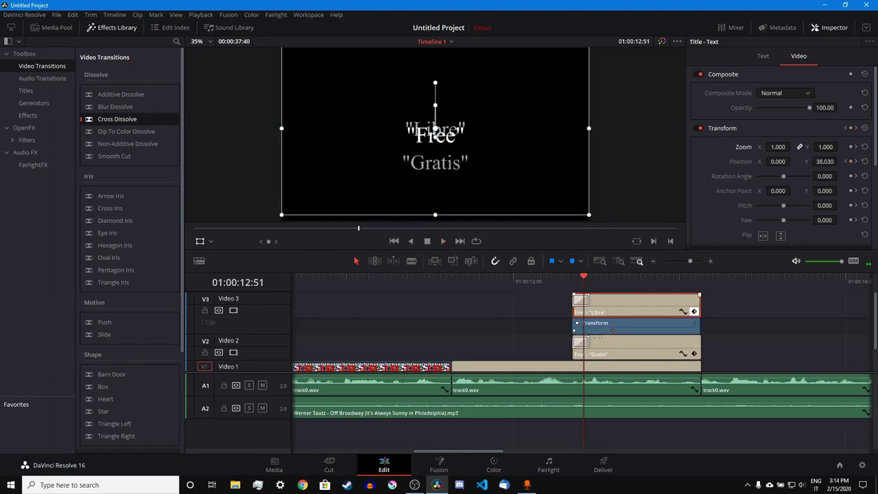
pyautogui.moveTo(613, 330); pyautogui.dragTo(588, 337)
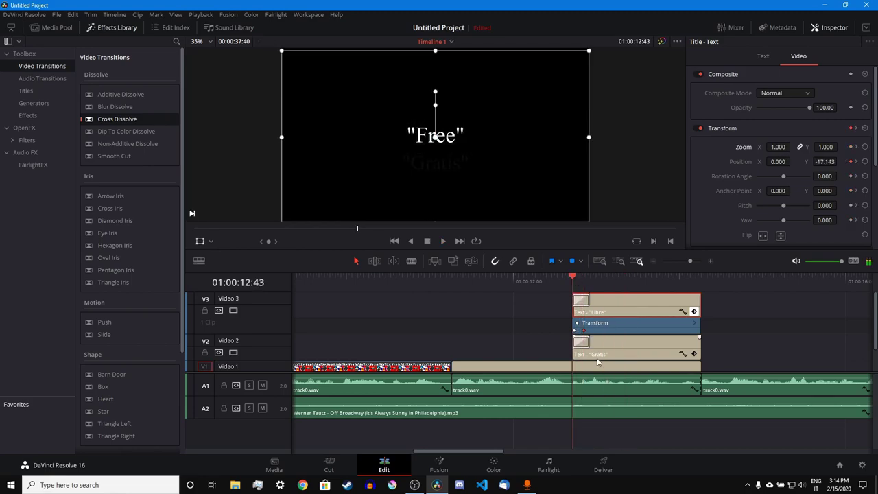
# - Keyframe Gratis's Position Y from 0 at the start to -171.429 so it slides down
pyautogui.click(657, 340)
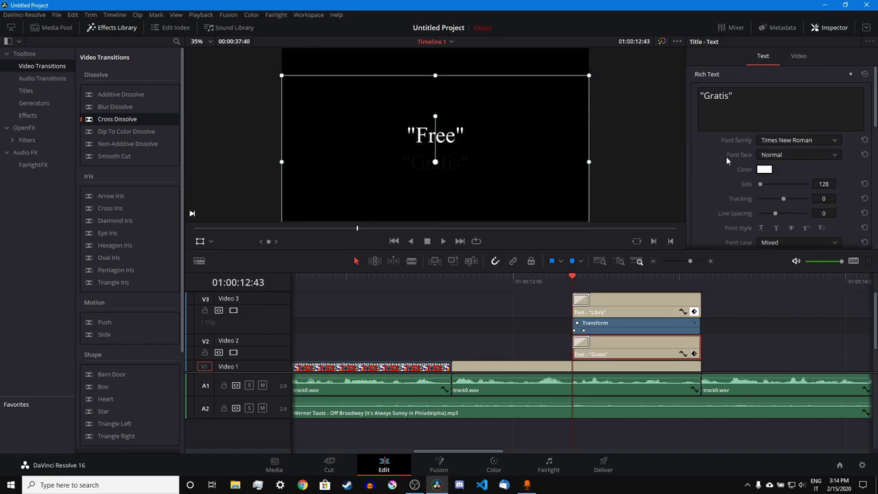
pyautogui.click(586, 281)
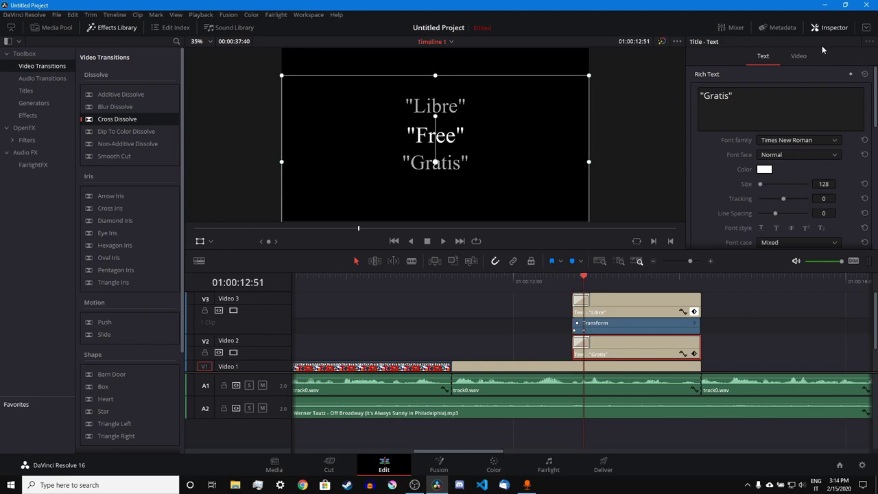
pyautogui.click(797, 54)
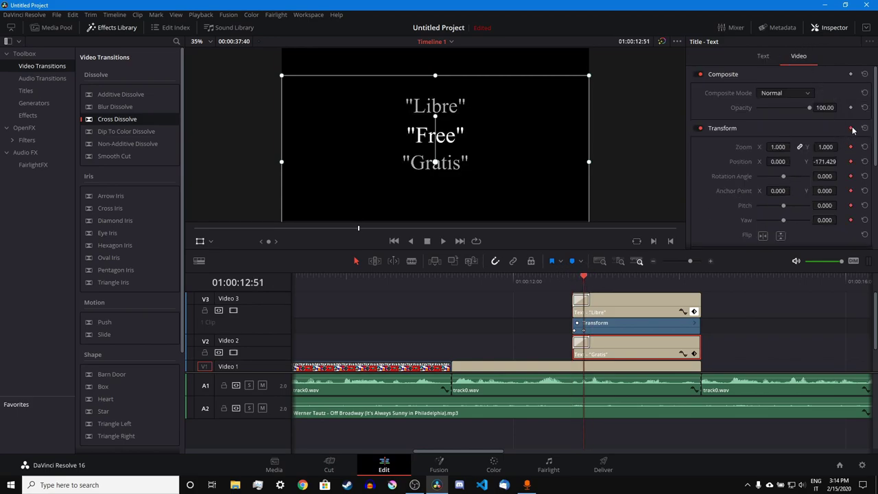
pyautogui.click(575, 282)
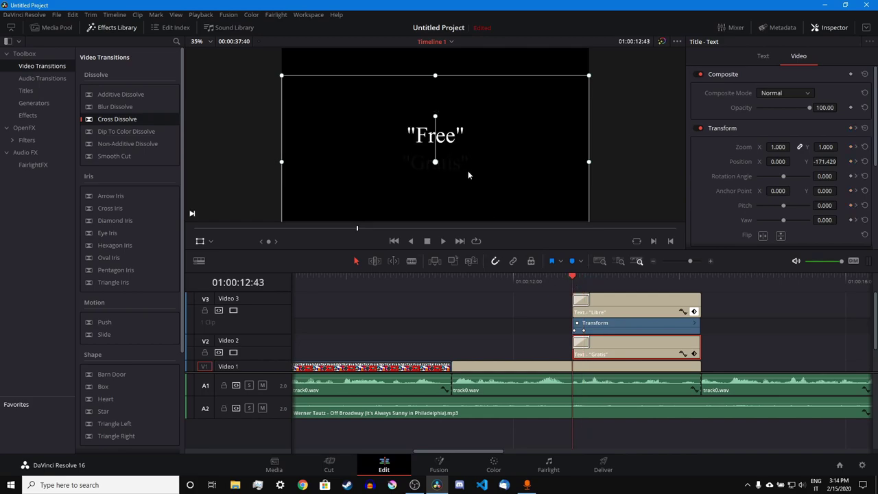
pyautogui.moveTo(475, 177); pyautogui.dragTo(481, 154)
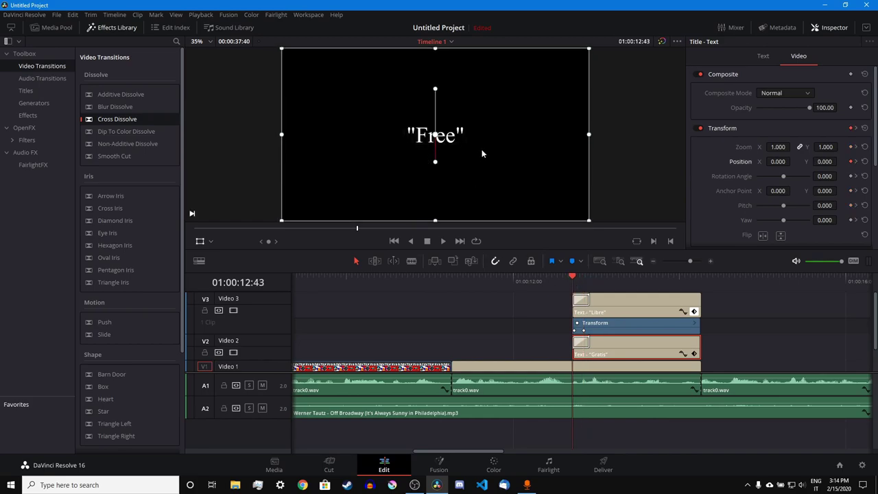
pyautogui.press('space')
pyautogui.press('space')
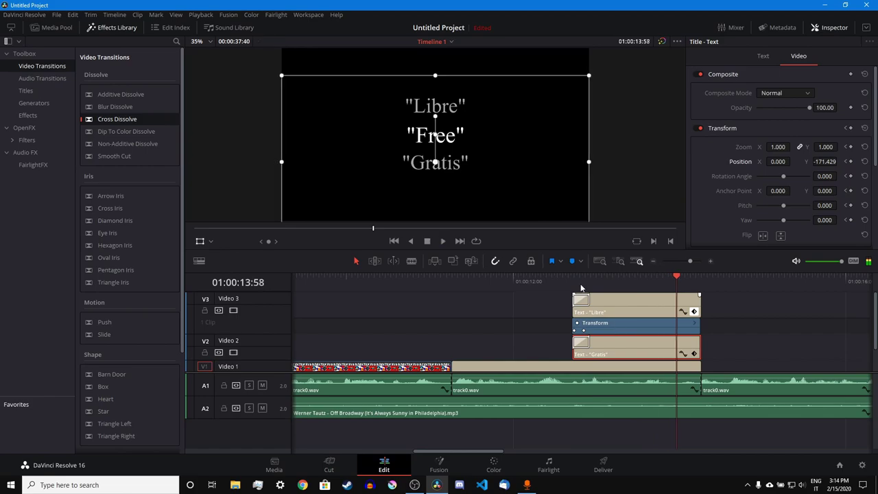
pyautogui.click(581, 286)
# - Inspect the Libre clip's animation curve and its keyframe interpolation
pyautogui.click(683, 312)
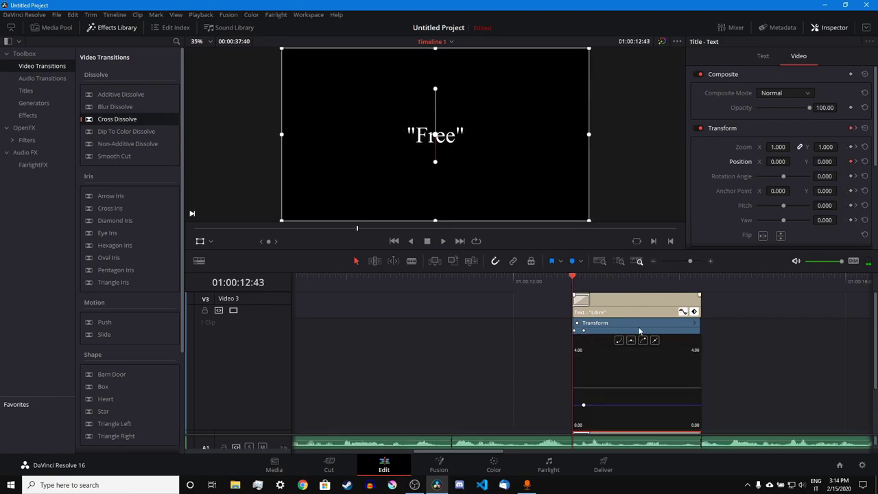
pyautogui.moveTo(584, 406)
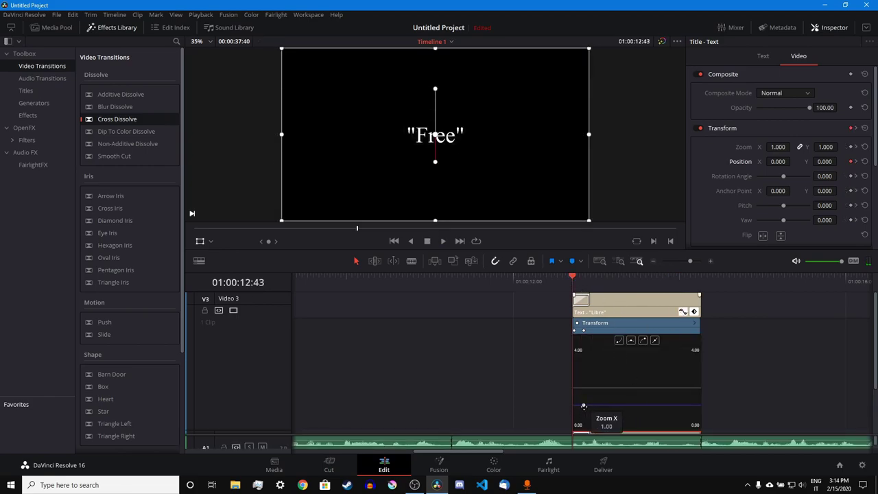
pyautogui.rightClick(584, 407)
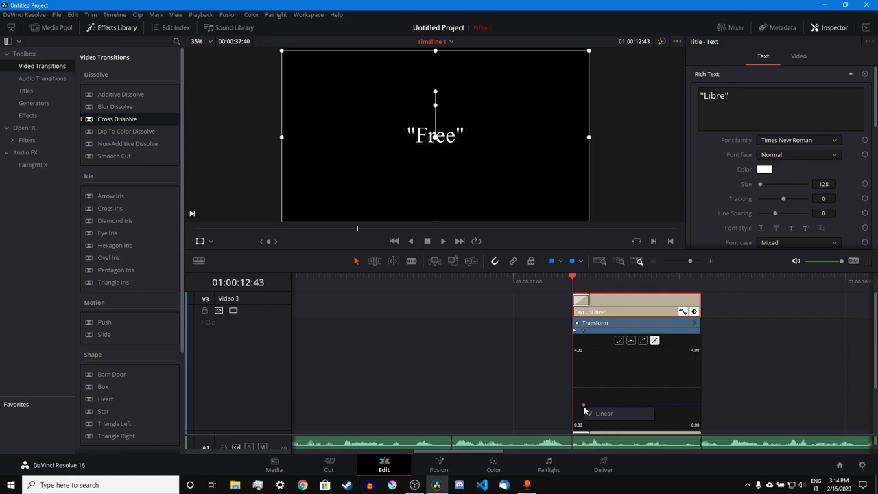
pyautogui.click(683, 313)
pyautogui.click(696, 346)
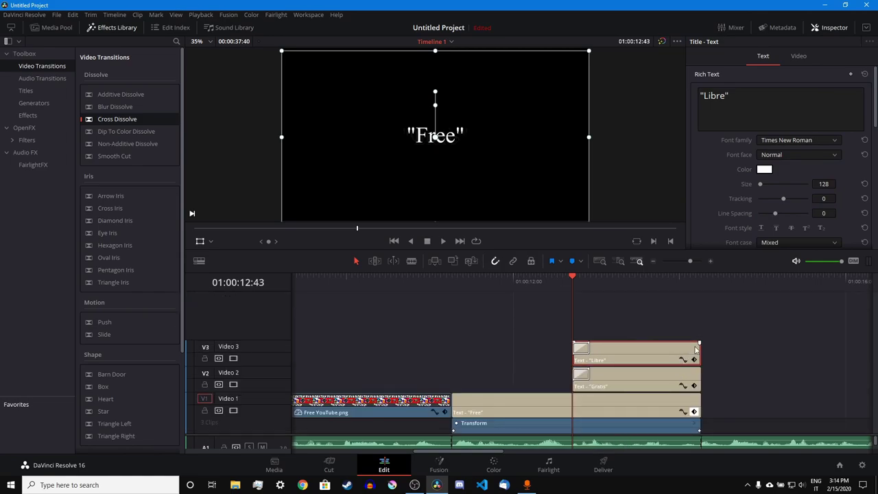
# - Replay the title animation and begin saving the project as 'Tutorial Video'
pyautogui.press('space')
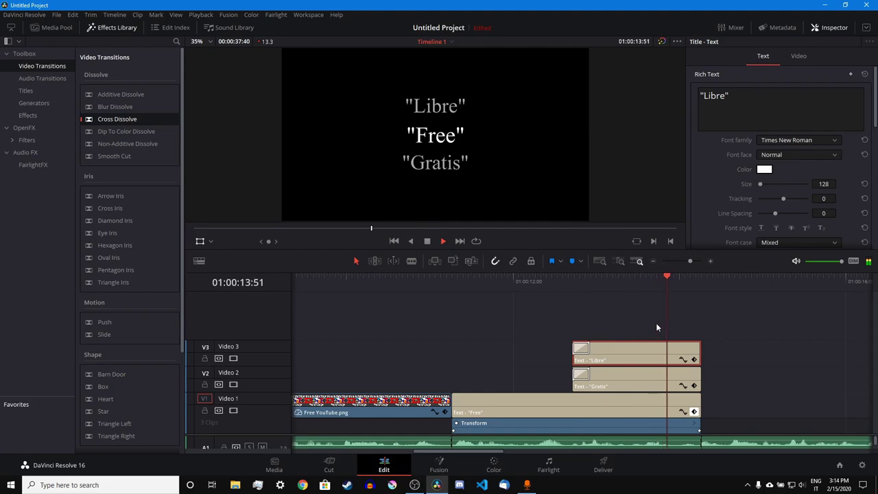
pyautogui.click(584, 285)
pyautogui.click(573, 283)
pyautogui.press('space')
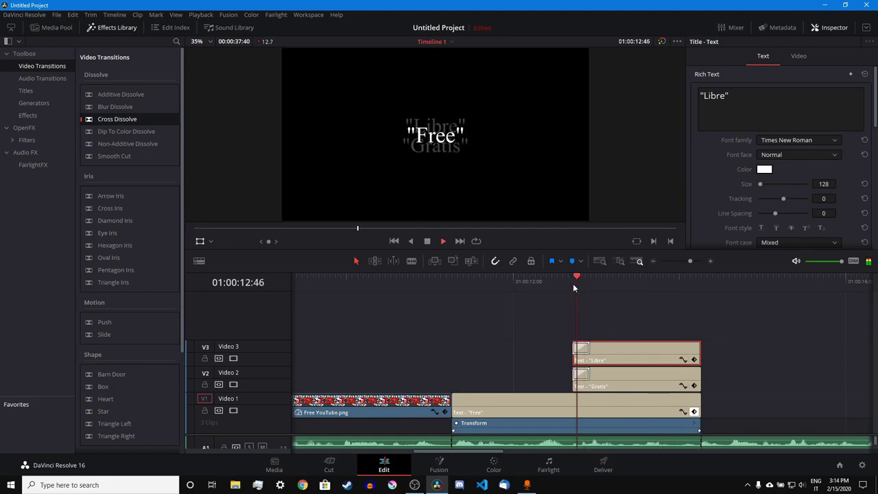
pyautogui.press('space')
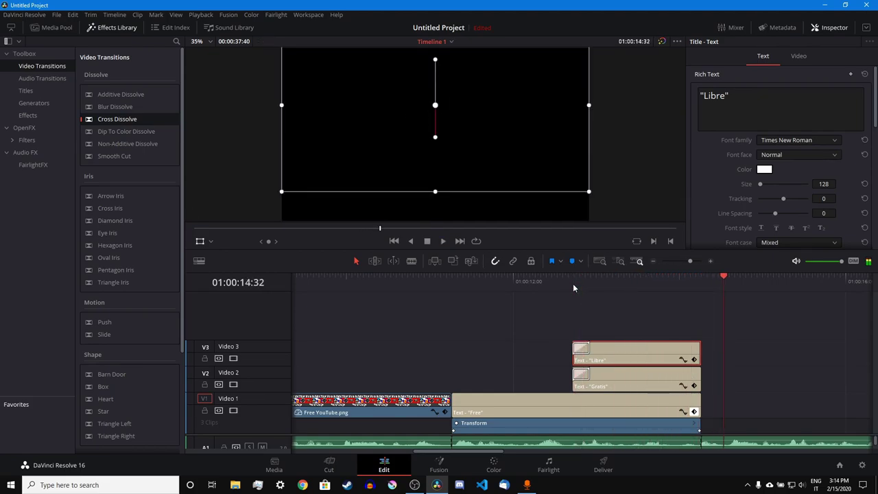
pyautogui.hotkey('ctrl', 's')
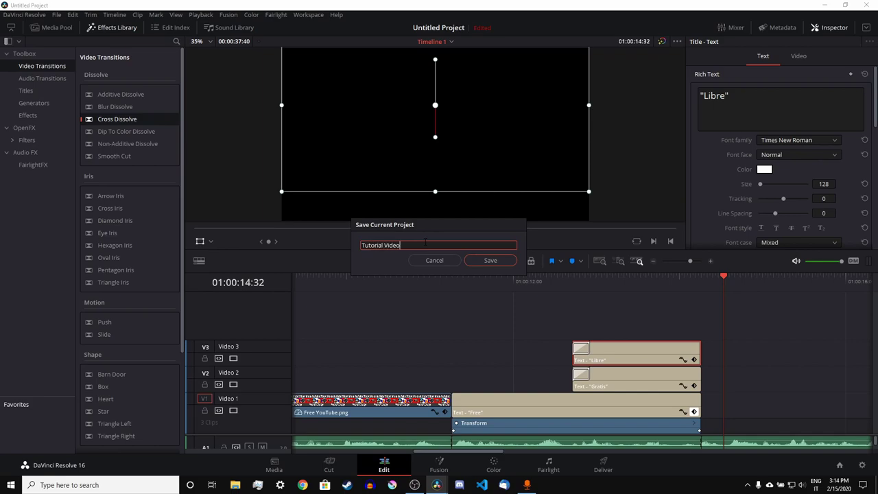
# - Save the project as 'Tutorial Video' and replay the titles on a zoomed-out timeline
pyautogui.press('Return')
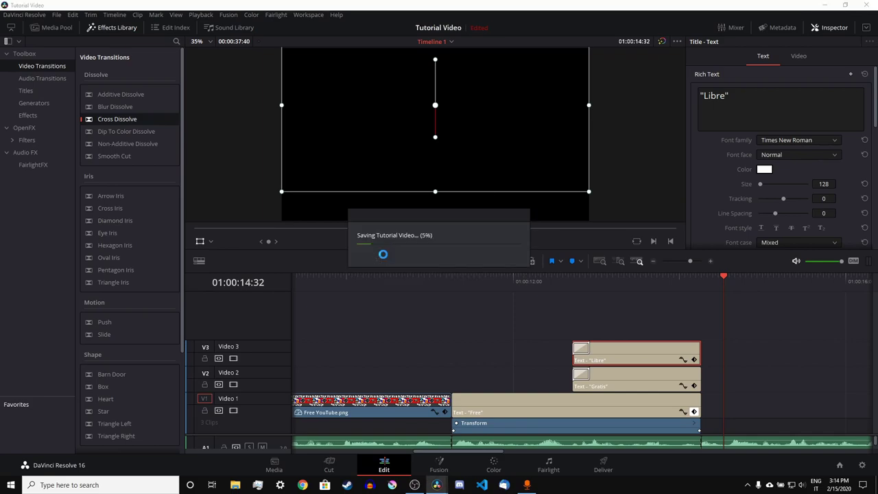
pyautogui.hotkey('ctrl', 's')
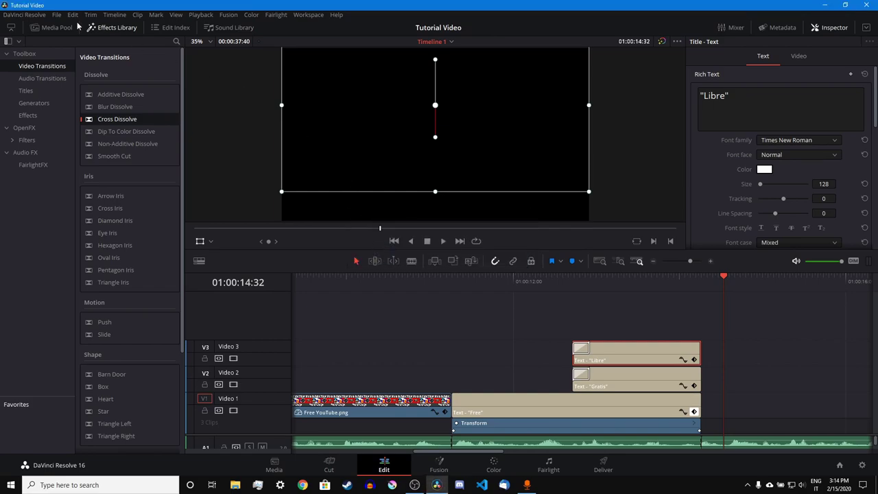
pyautogui.click(112, 27)
pyautogui.click(595, 264)
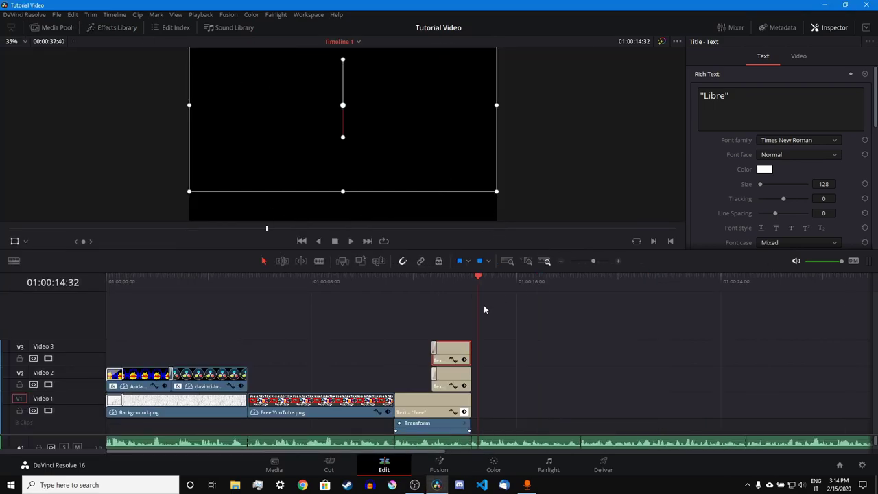
pyautogui.click(471, 279)
pyautogui.press('space')
pyautogui.click(529, 340)
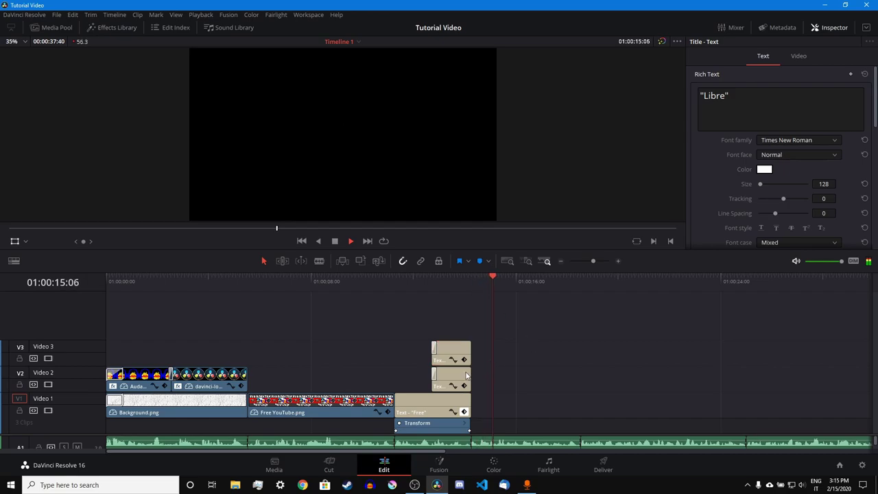
pyautogui.press('space')
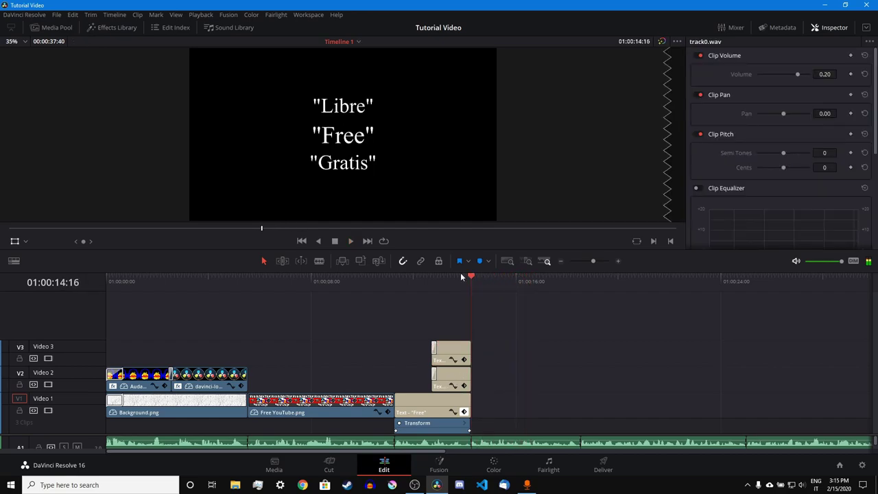
# - Place the eagle image from the Media Pool on Video 1 after the titles
pyautogui.click(97, 28)
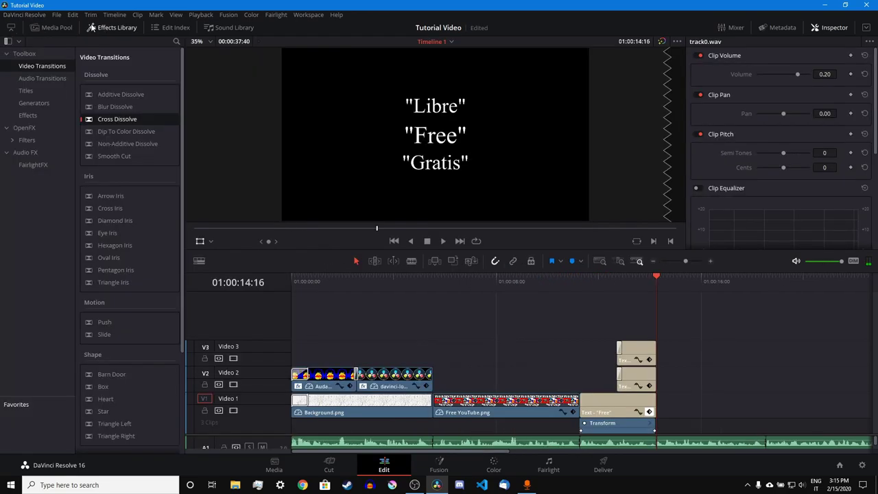
pyautogui.click(51, 28)
pyautogui.moveTo(77, 153); pyautogui.dragTo(660, 417)
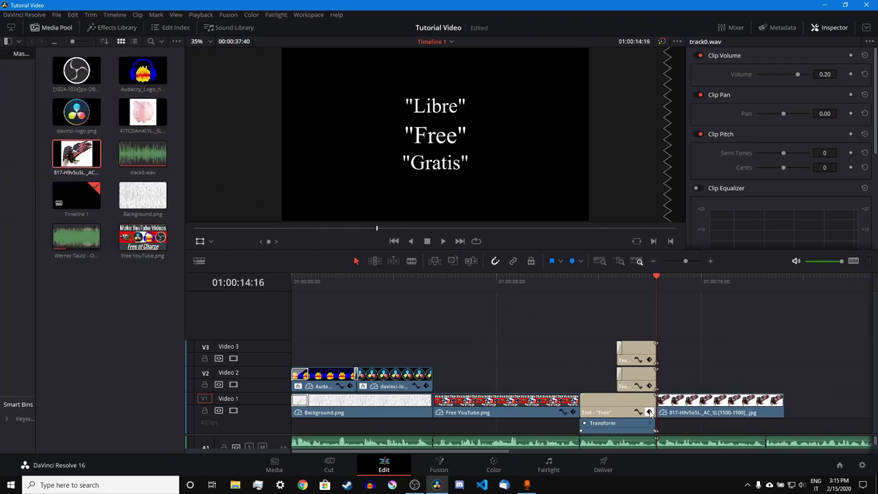
pyautogui.click(650, 412)
pyautogui.click(694, 263)
pyautogui.press('space')
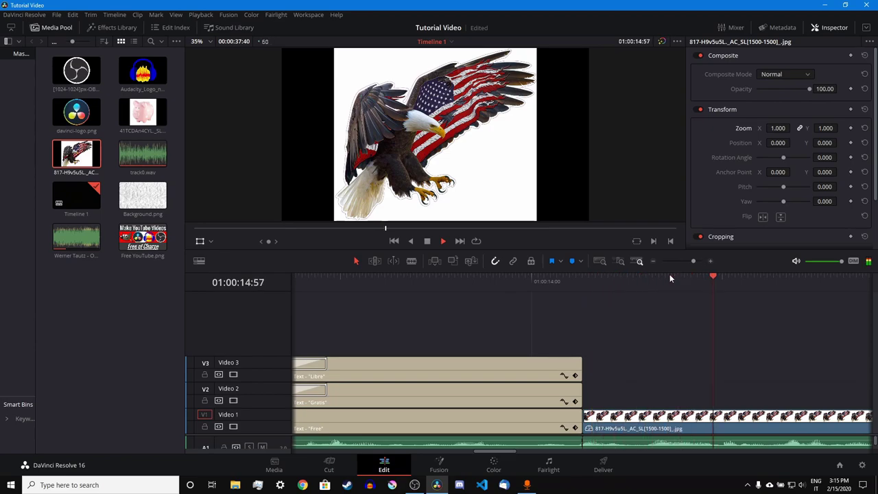
pyautogui.press('space')
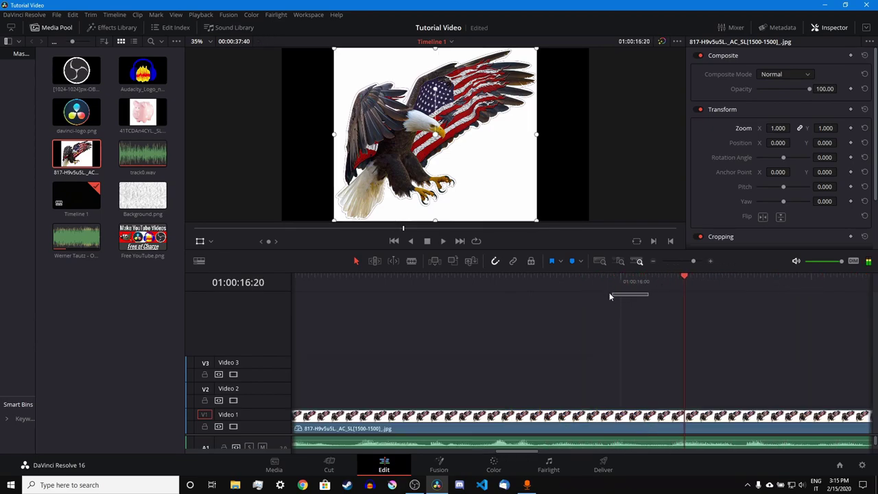
# - Cut the eagle clip at 01:00:16:10, delete its tail, and add the piggy-bank image after it
pyautogui.moveTo(603, 281); pyautogui.dragTo(652, 281)
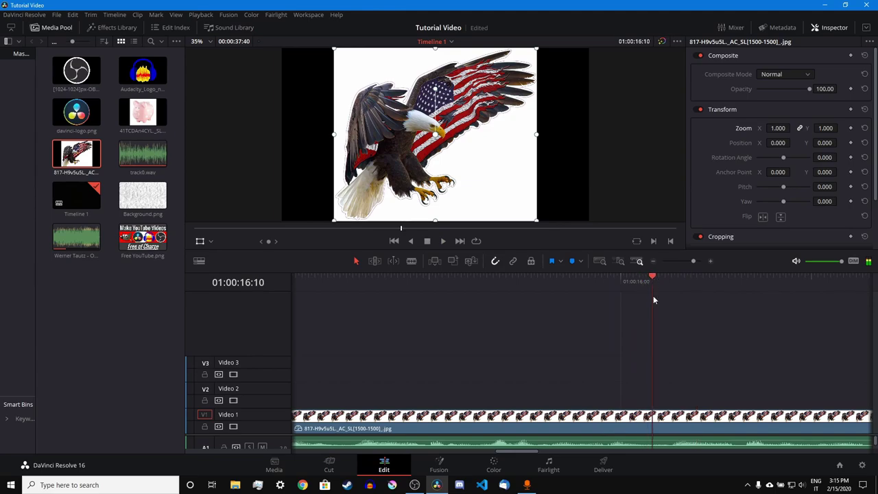
pyautogui.click(652, 422)
pyautogui.hotkey('ctrl', 'b')
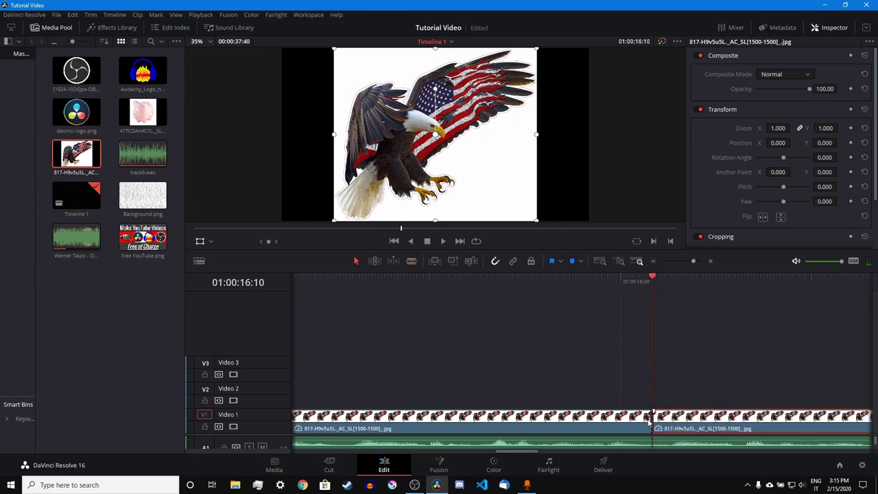
pyautogui.press('Delete')
pyautogui.moveTo(694, 261); pyautogui.dragTo(691, 261)
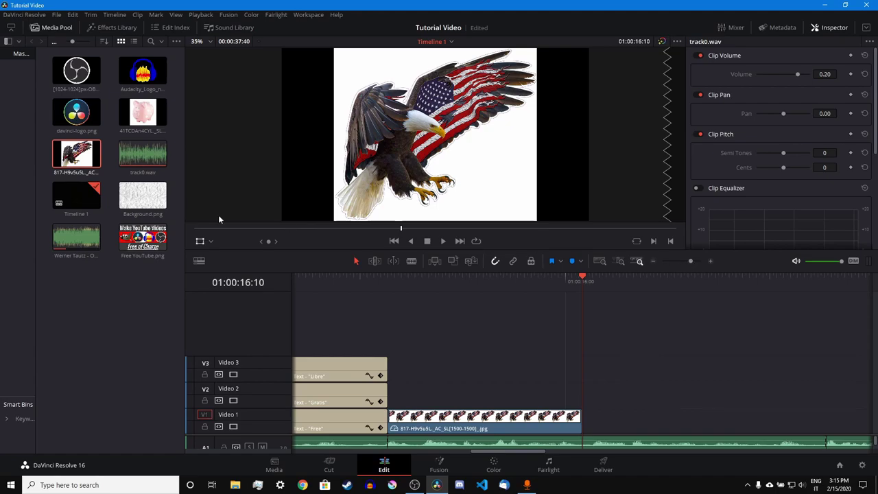
pyautogui.moveTo(601, 417); pyautogui.dragTo(583, 417)
# - Cut the piggy-bank clip at 01:00:18:33, delete its leftover tail, and save
pyautogui.click(637, 415)
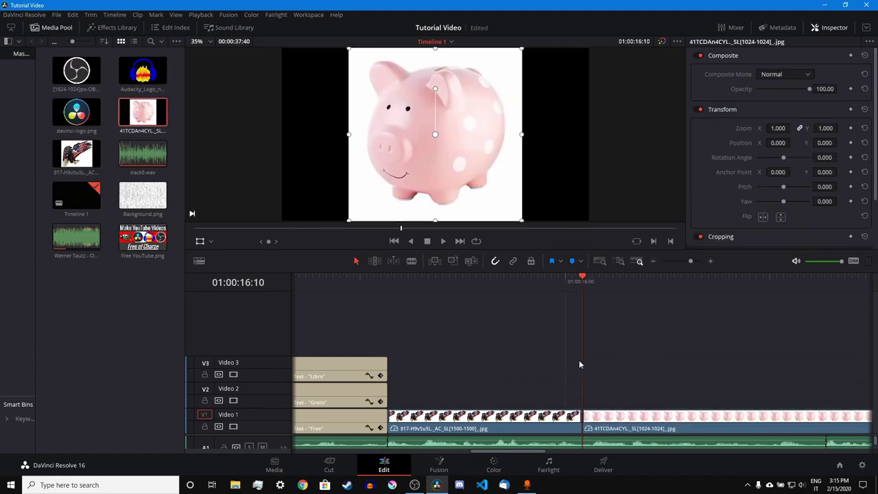
pyautogui.press('space')
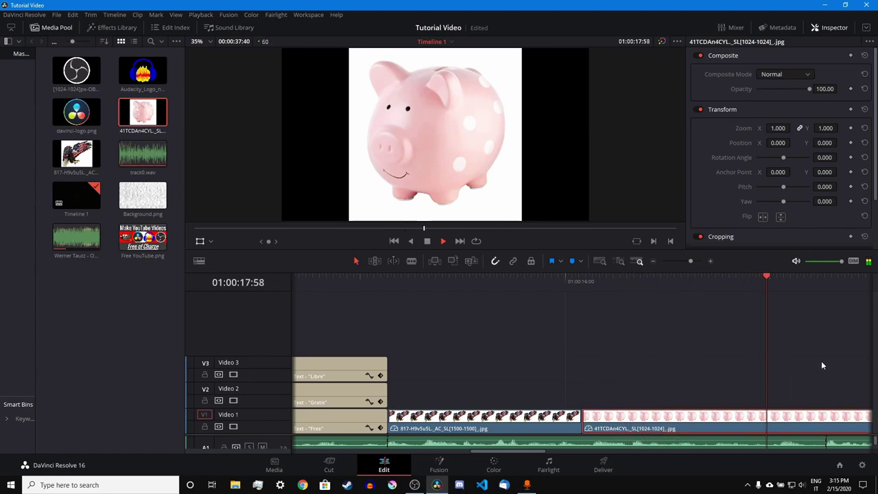
pyautogui.press('space')
pyautogui.click(825, 291)
pyautogui.hotkey('ctrl', 'b')
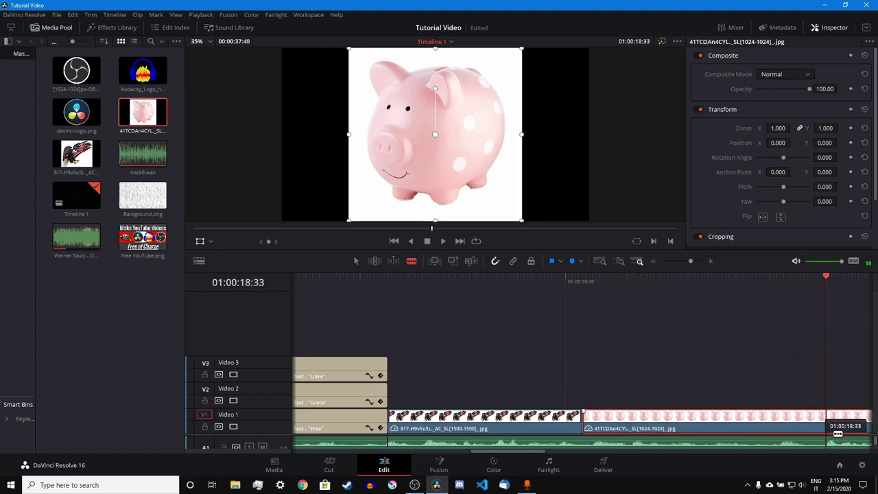
pyautogui.click(853, 429)
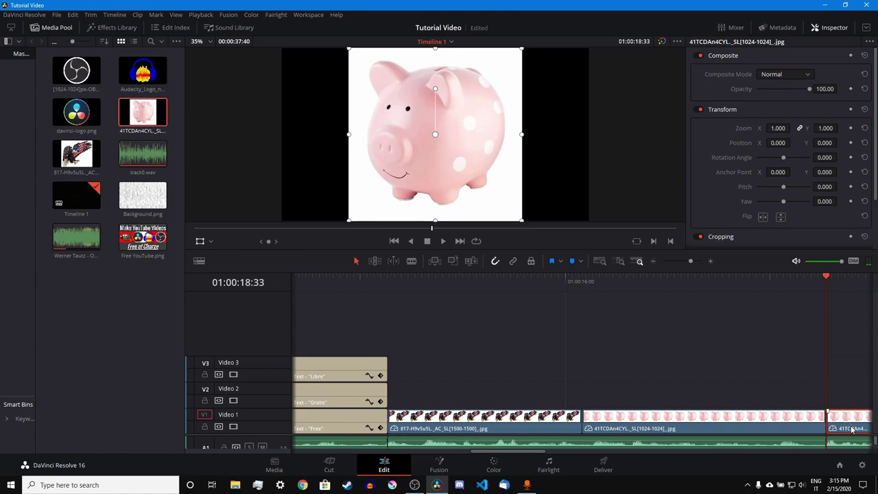
pyautogui.press('Delete')
pyautogui.hotkey('ctrl', 's')
pyautogui.press('Up')
pyautogui.press('Up')
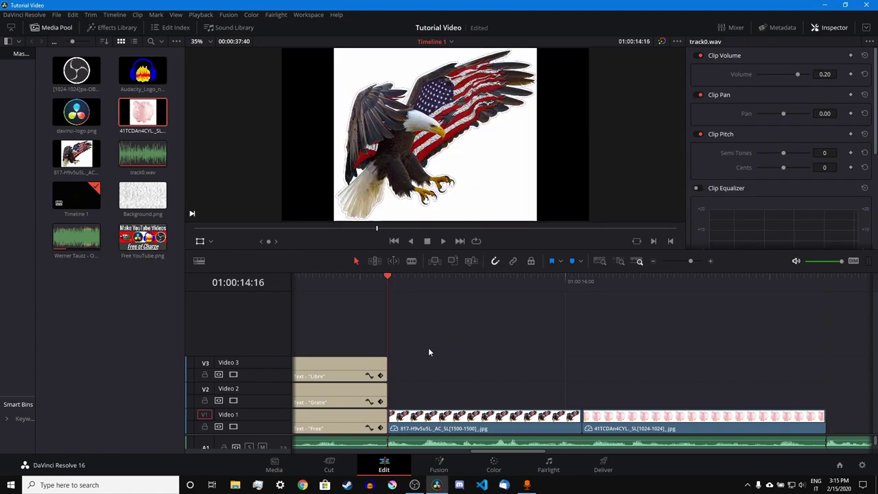
pyautogui.click(453, 429)
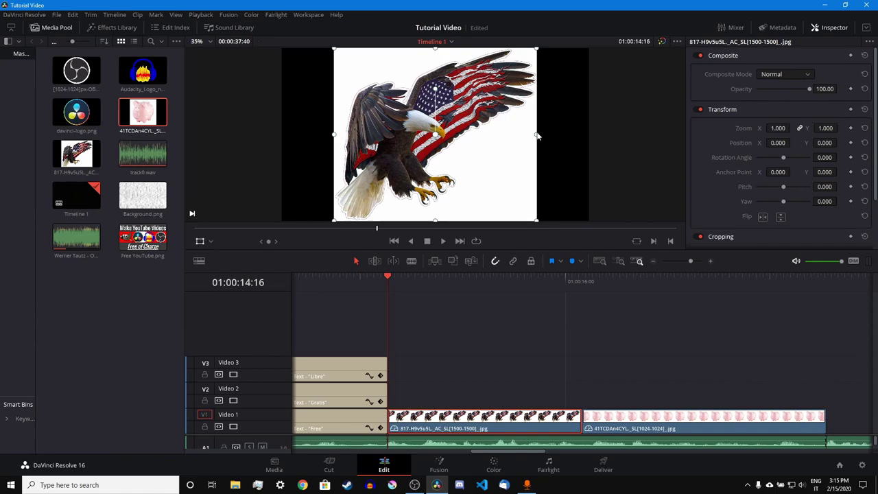
# - Keyframe the eagle's zoom from 0.631 at its start to 1.042 at its end
pyautogui.moveTo(537, 136); pyautogui.dragTo(499, 135)
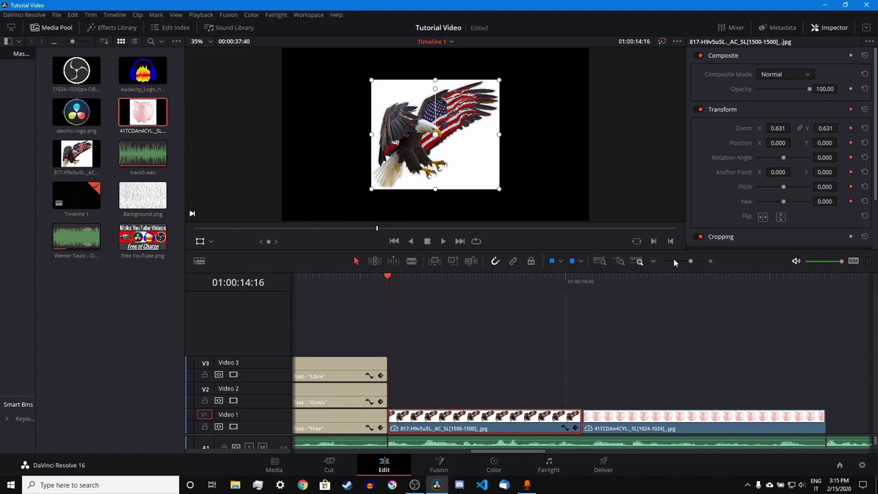
pyautogui.click(583, 280)
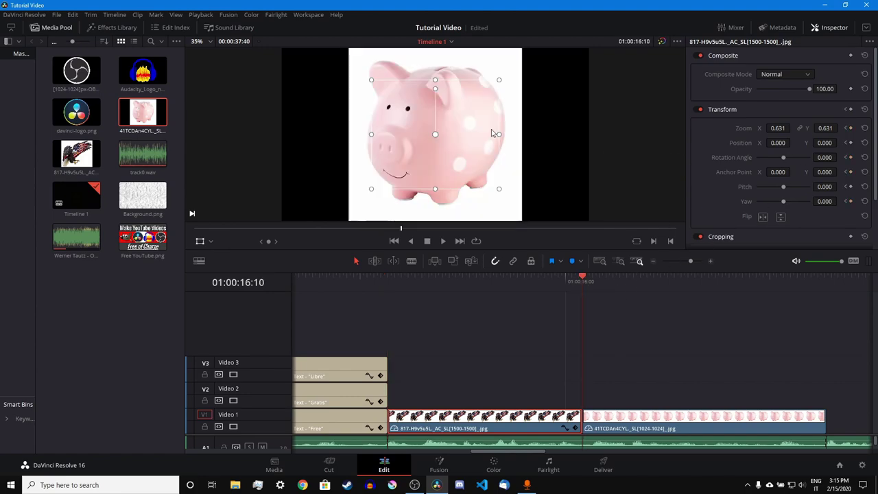
pyautogui.moveTo(497, 134); pyautogui.dragTo(541, 134)
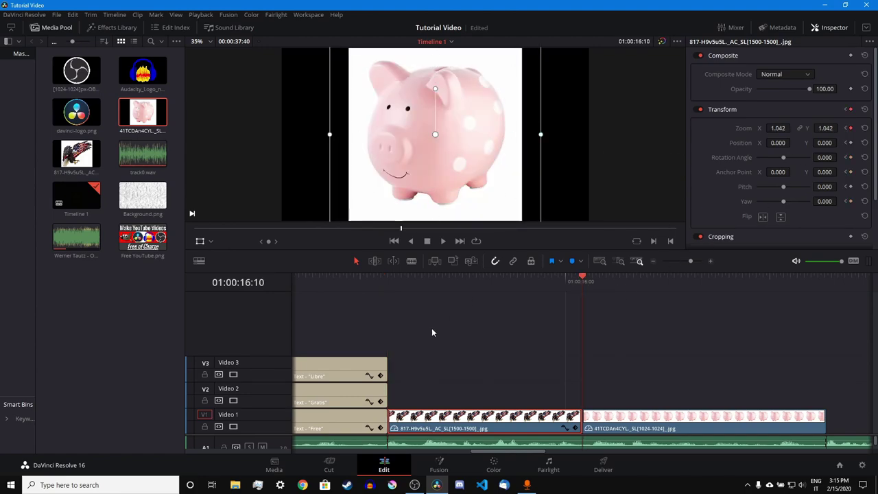
pyautogui.moveTo(415, 280); pyautogui.dragTo(382, 287)
pyautogui.press('space')
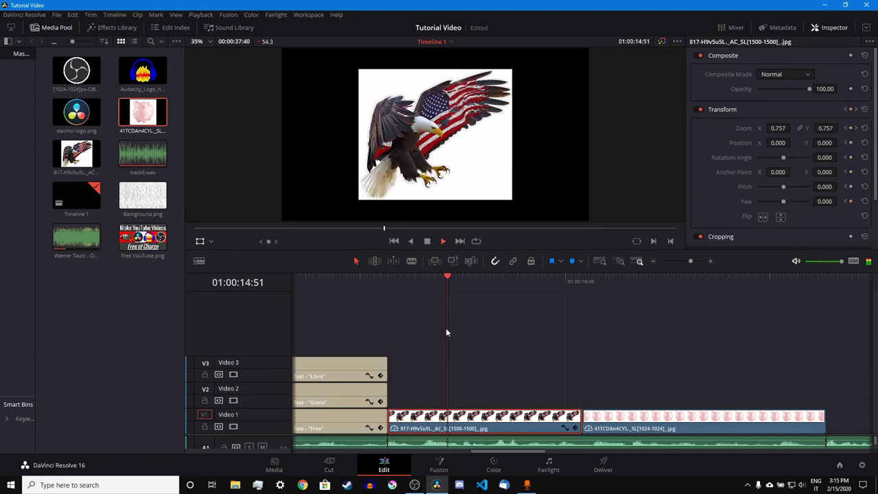
pyautogui.click(584, 278)
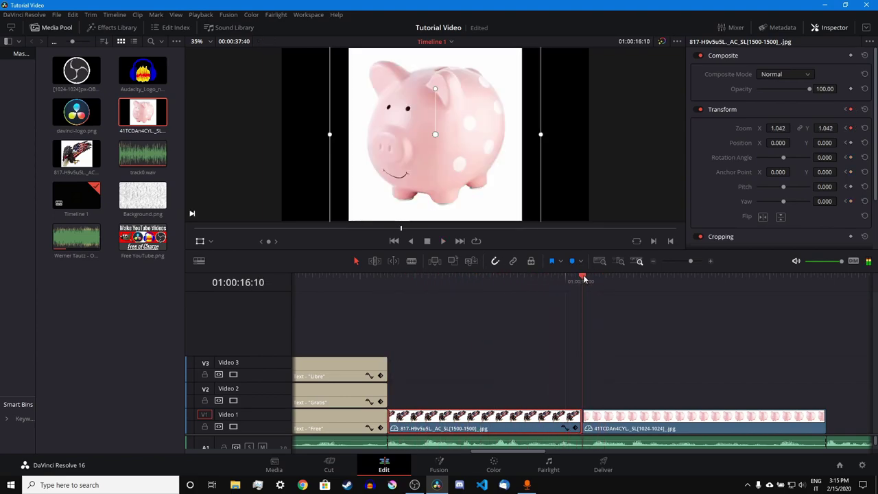
# - Keyframe the piggy-bank image shrinking from 1.000 to 0.556 zoom near its end
pyautogui.click(666, 419)
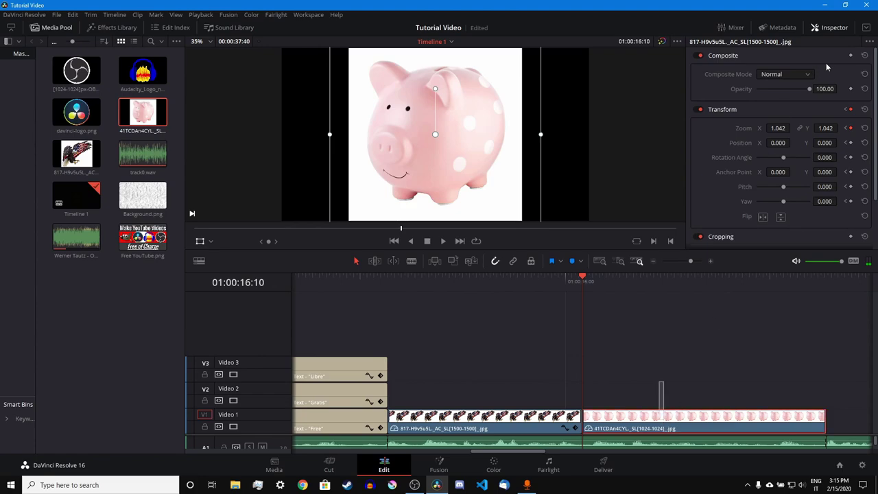
pyautogui.click(807, 280)
pyautogui.moveTo(522, 139); pyautogui.dragTo(480, 135)
pyautogui.click(818, 429)
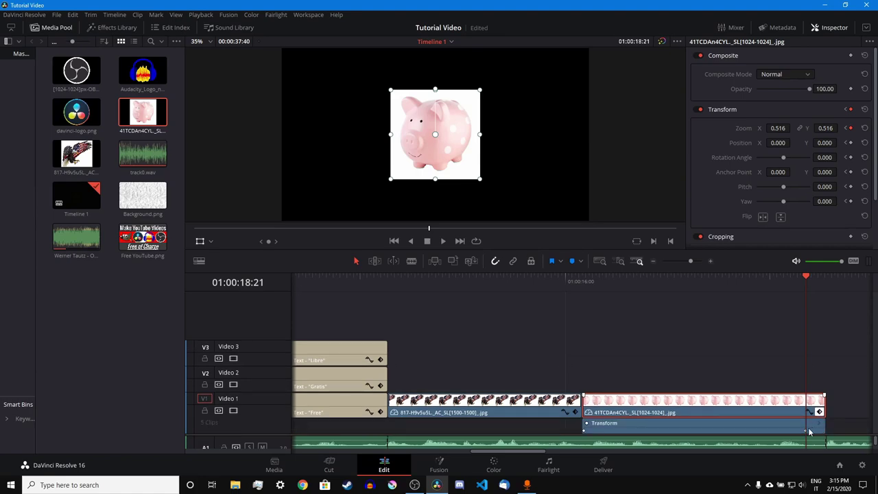
pyautogui.moveTo(836, 429); pyautogui.dragTo(854, 430)
pyautogui.click(820, 412)
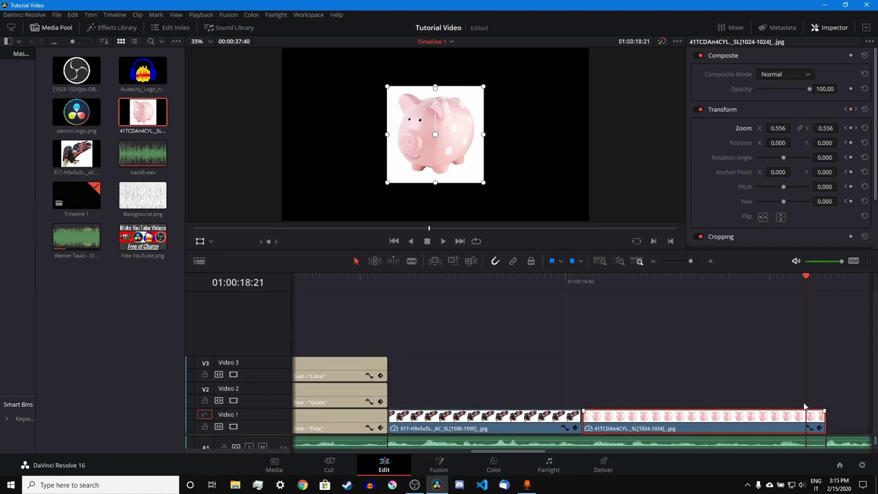
pyautogui.moveTo(517, 281); pyautogui.dragTo(391, 315)
# - Drop a Cross Dissolve onto the cut between the eagle and pig clips on Video 1
pyautogui.press('space')
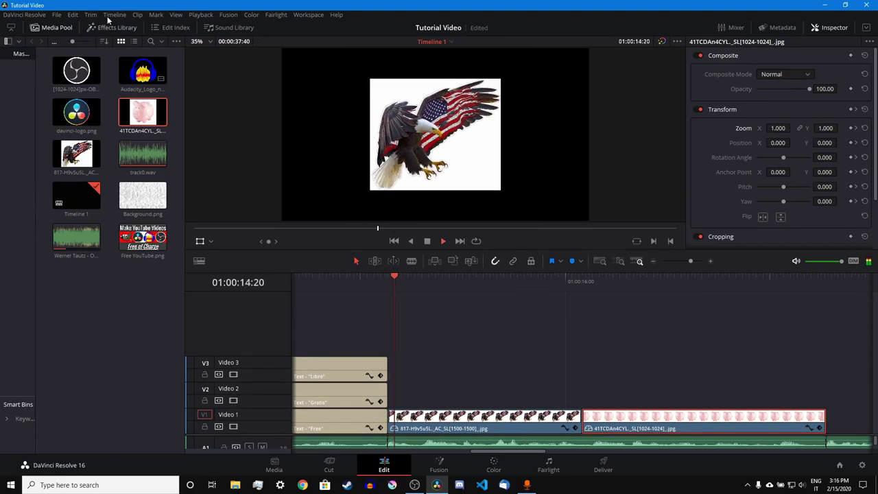
pyautogui.click(112, 28)
pyautogui.click(53, 26)
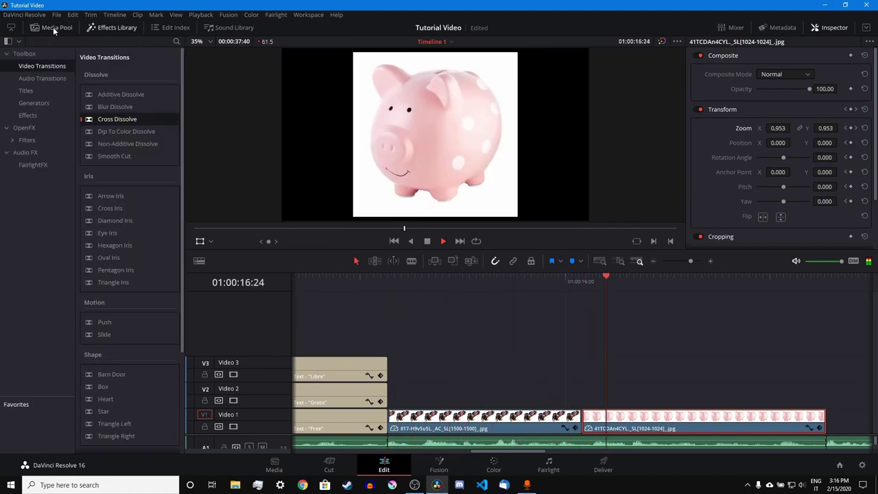
pyautogui.press('space')
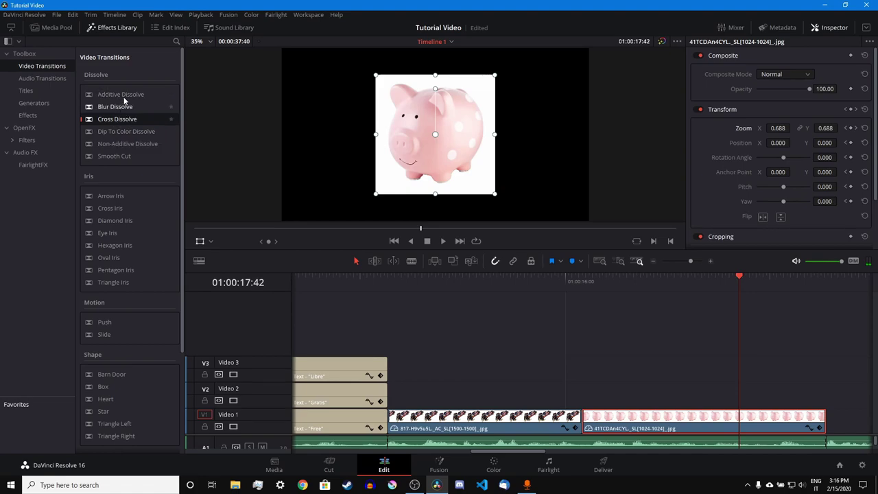
pyautogui.moveTo(120, 119); pyautogui.dragTo(580, 418)
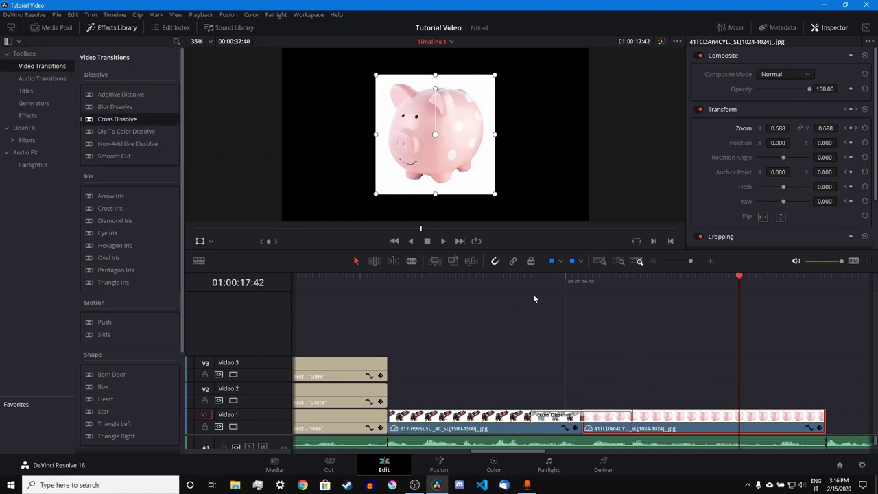
# - Shorten the Cross Dissolve to 8 frames and preview the transition
pyautogui.click(533, 283)
pyautogui.press('space')
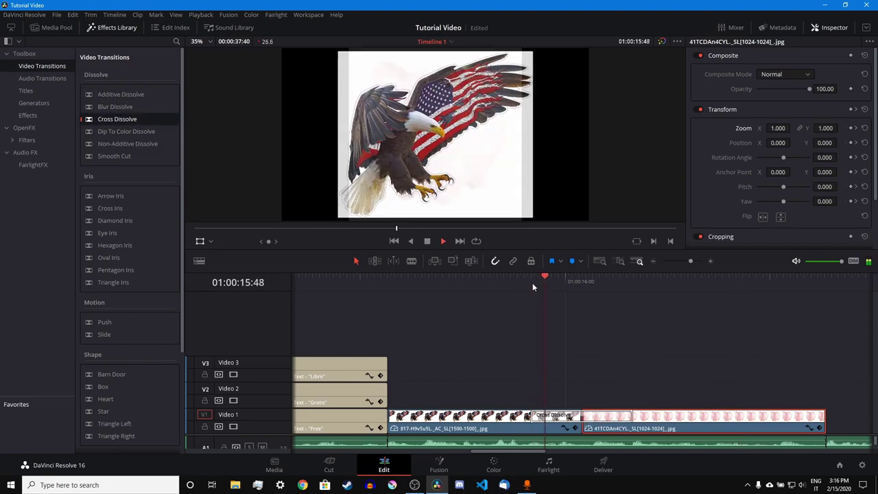
pyautogui.press('space')
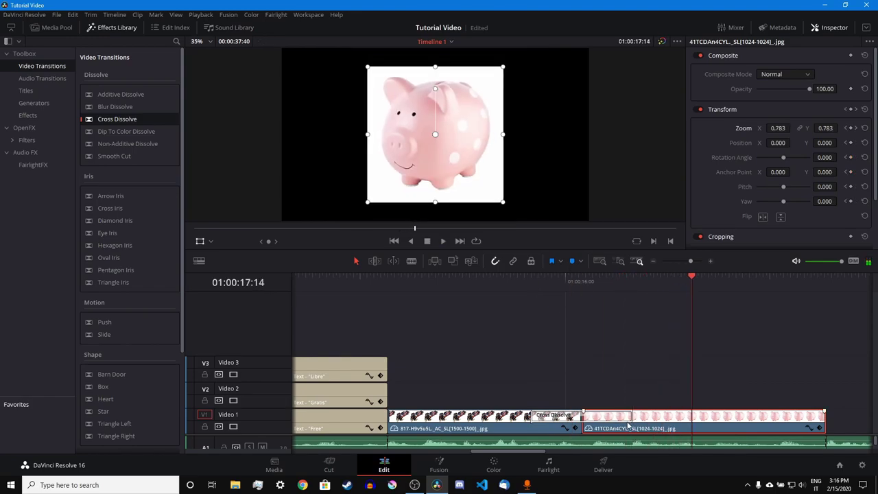
pyautogui.moveTo(633, 415); pyautogui.dragTo(585, 420)
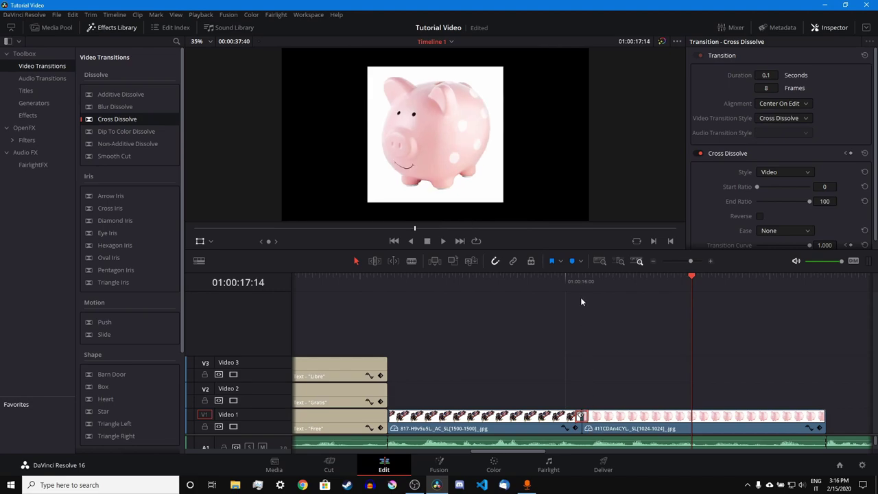
pyautogui.click(571, 283)
pyautogui.press('space')
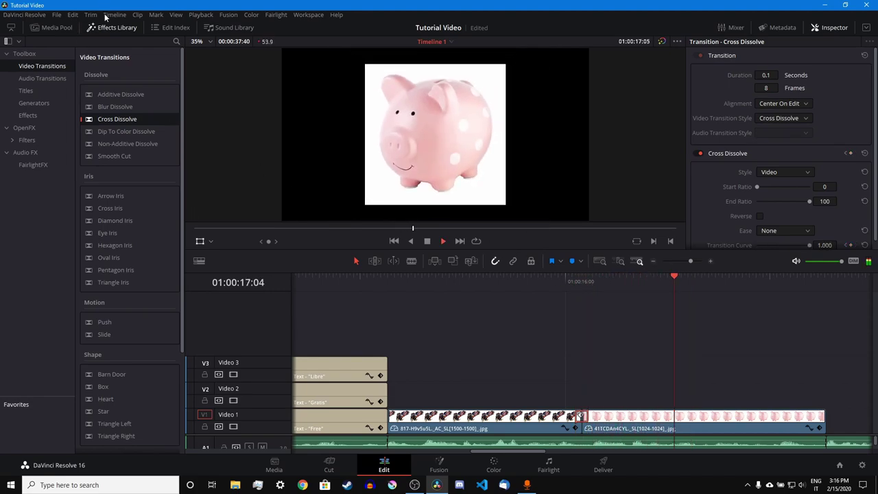
pyautogui.click(107, 27)
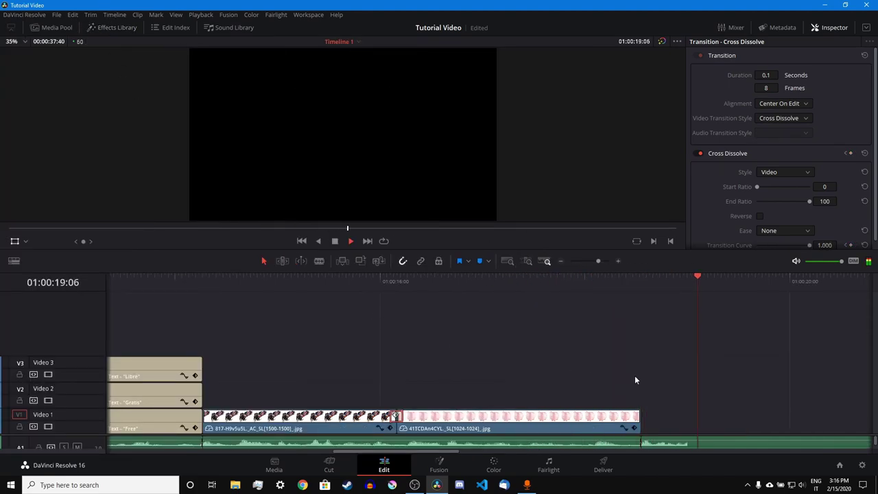
pyautogui.click(90, 29)
# - Import the Tux penguin image and place it after the pig on Video 1
pyautogui.click(54, 27)
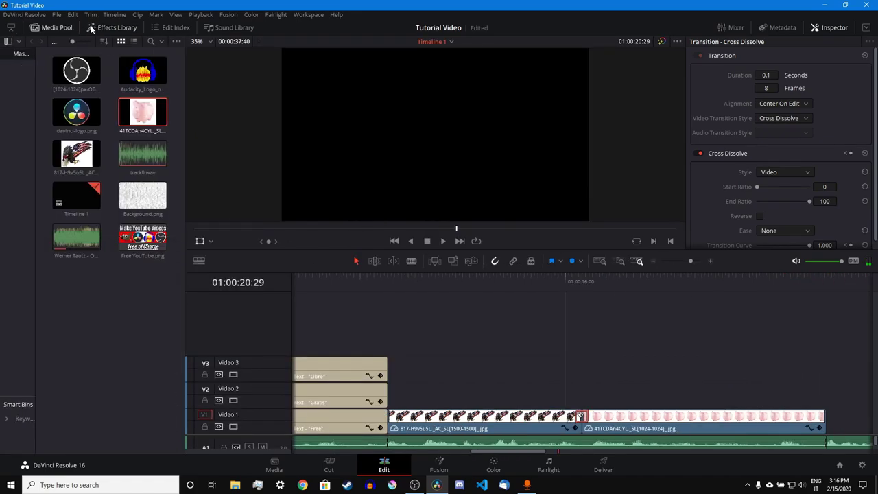
pyautogui.click(414, 442)
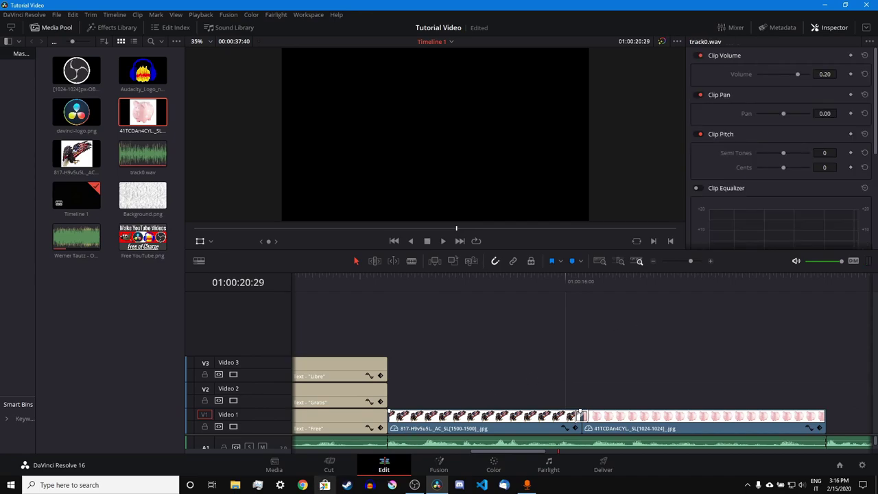
pyautogui.click(237, 485)
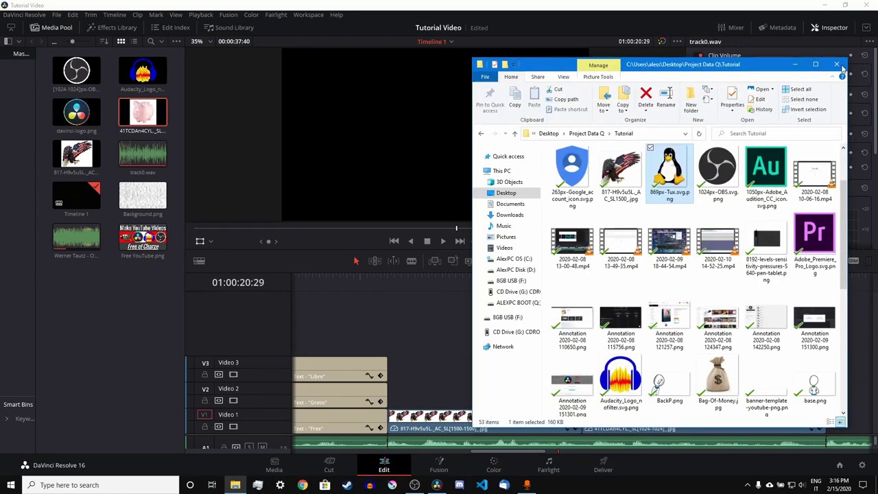
pyautogui.moveTo(669, 172); pyautogui.dragTo(863, 405)
pyautogui.click(838, 67)
pyautogui.click(816, 280)
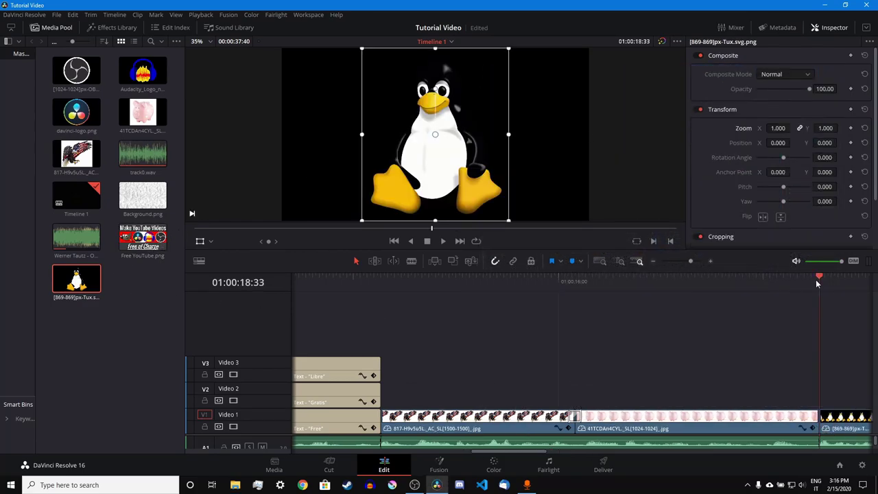
pyautogui.press('space')
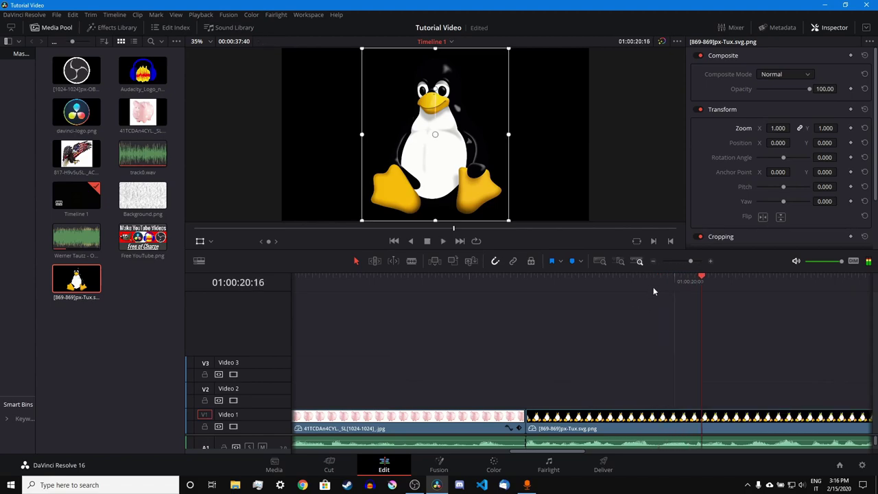
# - Cut off the Tux clip's tail, move it to Video 2, and put Background.png beneath it
pyautogui.moveTo(661, 282)
pyautogui.mouseDown()
pyautogui.moveTo(653, 285)
pyautogui.moveTo(662, 282)
pyautogui.mouseUp()
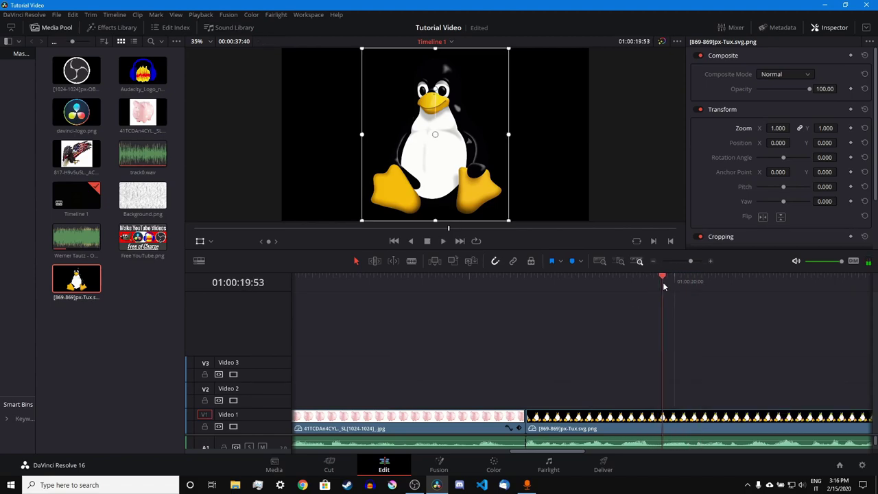
pyautogui.click(685, 421)
pyautogui.hotkey('ctrl', 'b')
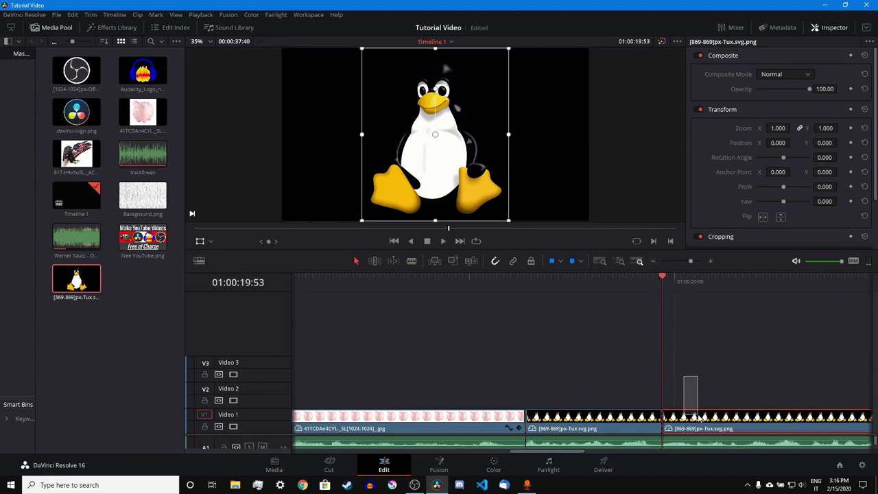
pyautogui.press('Delete')
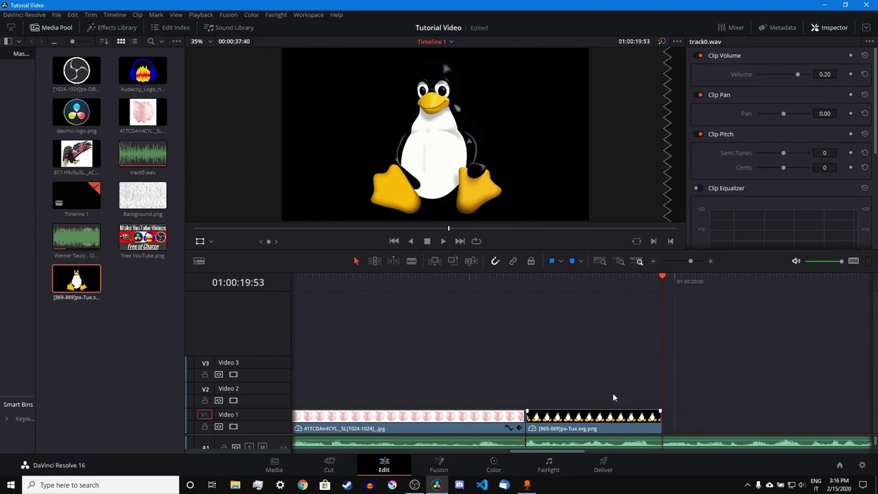
pyautogui.moveTo(614, 398); pyautogui.dragTo(621, 401)
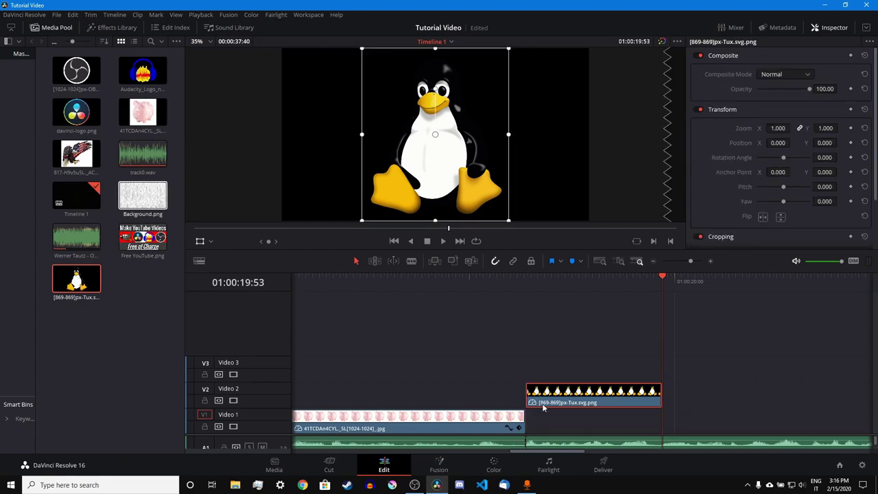
pyautogui.moveTo(142, 196); pyautogui.dragTo(527, 429)
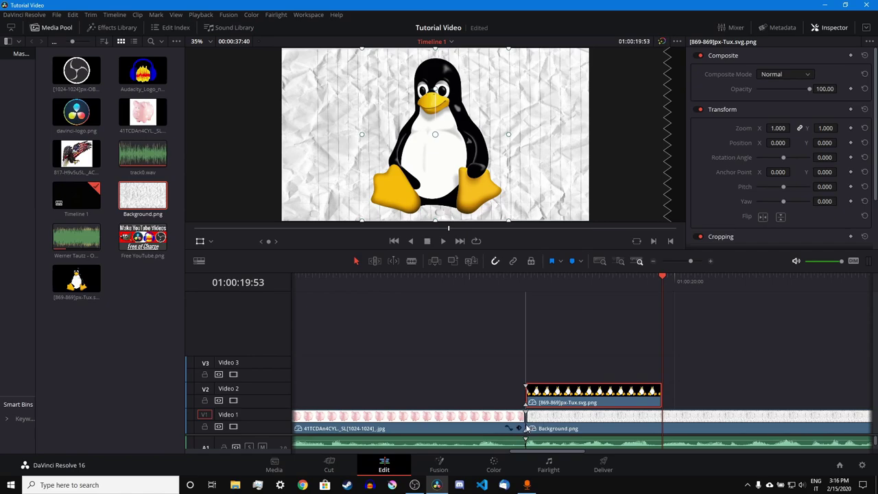
pyautogui.click(526, 276)
# - Apply ResolveFX Stylize Drop Shadow to the Tux clip on Video 2, then close the Effects Library
pyautogui.click(95, 30)
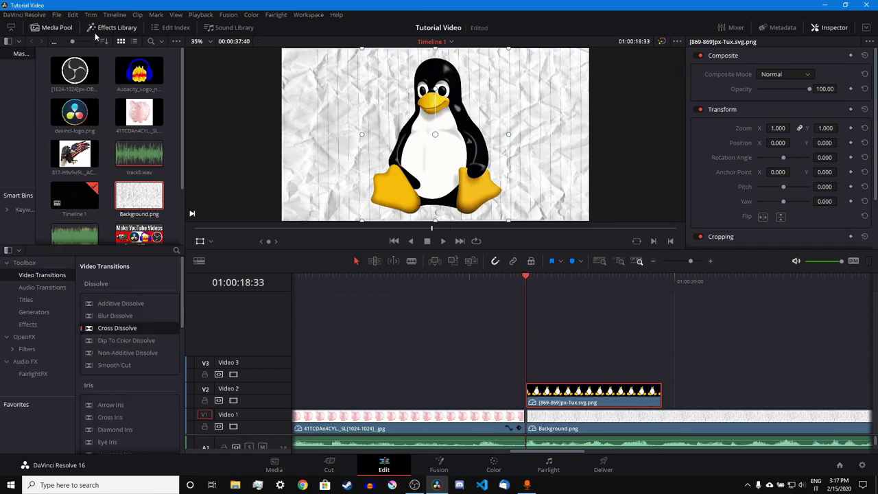
pyautogui.click(68, 29)
pyautogui.click(31, 131)
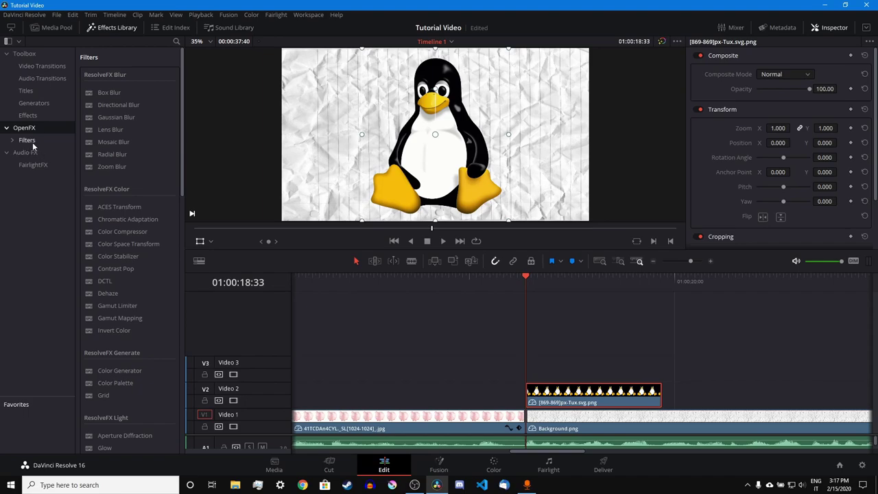
pyautogui.click(30, 141)
pyautogui.scroll(-6, 122, 258)
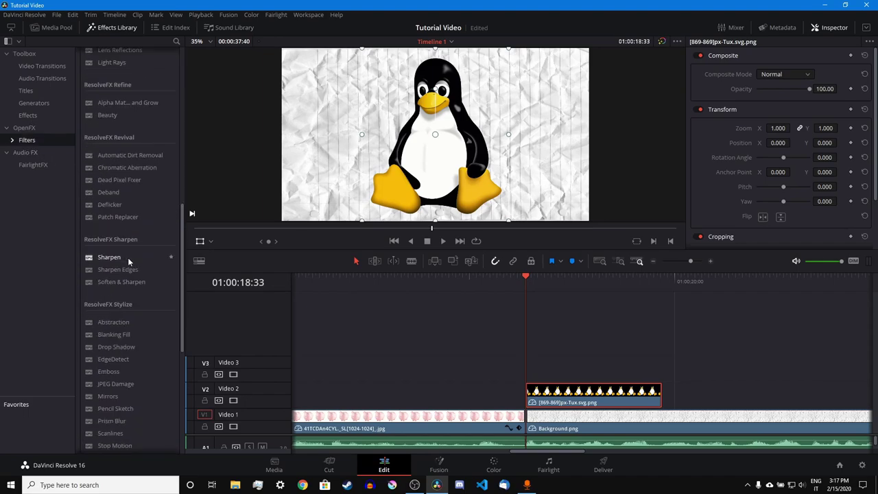
pyautogui.scroll(-3, 128, 257)
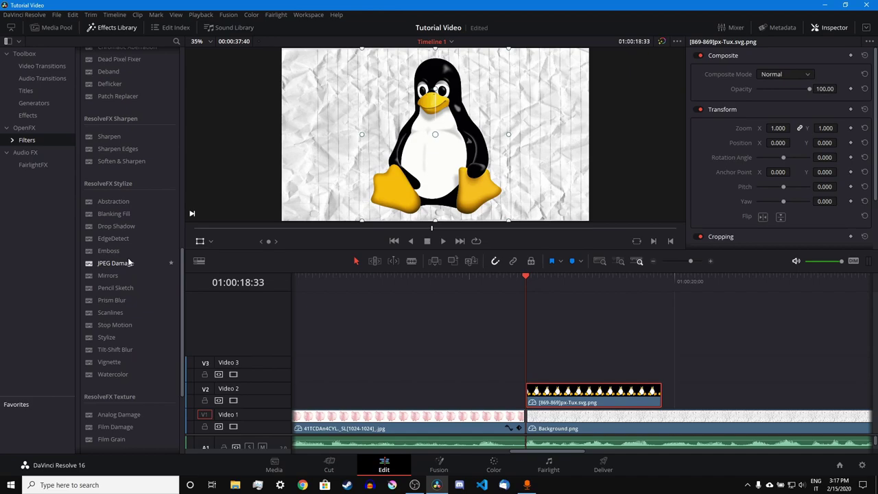
pyautogui.moveTo(120, 227); pyautogui.dragTo(575, 394)
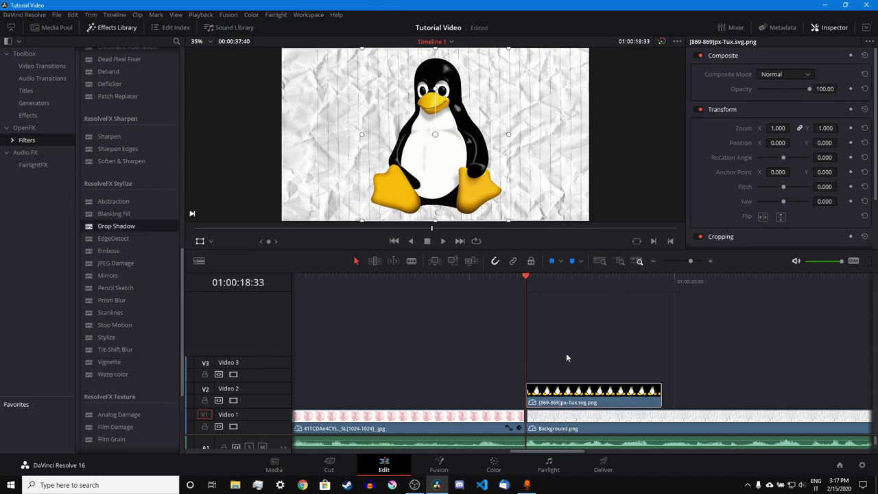
pyautogui.click(92, 28)
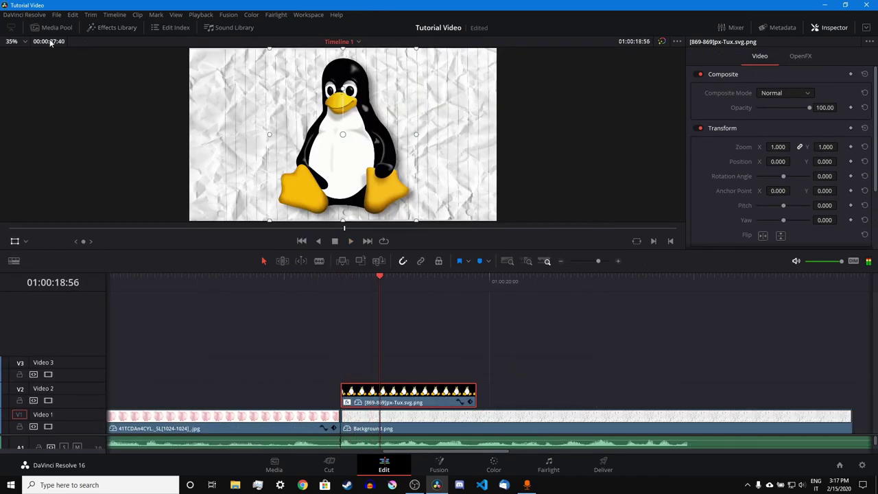
# - Keyframe Tux to zoom from its clip start up to 1.102 at 01:00:19:43, then preview
pyautogui.click(91, 28)
pyautogui.click(91, 27)
pyautogui.click(459, 278)
pyautogui.moveTo(413, 132); pyautogui.dragTo(423, 136)
pyautogui.click(470, 403)
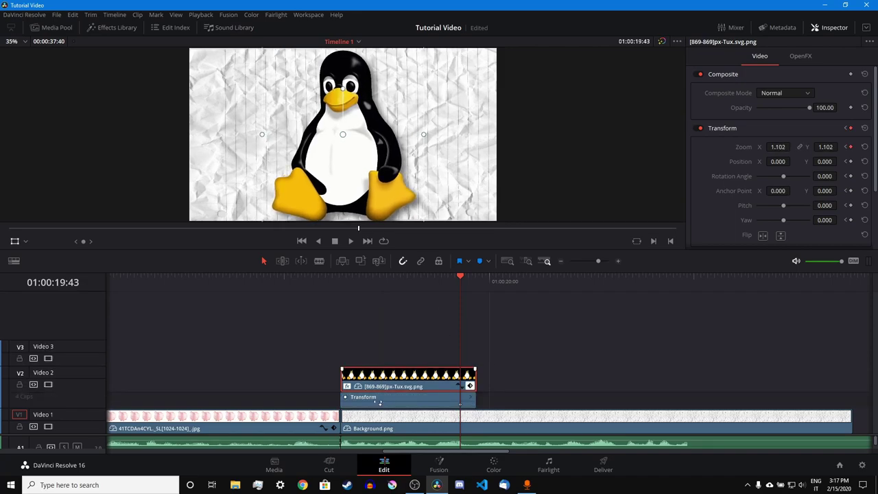
pyautogui.moveTo(381, 406); pyautogui.dragTo(342, 405)
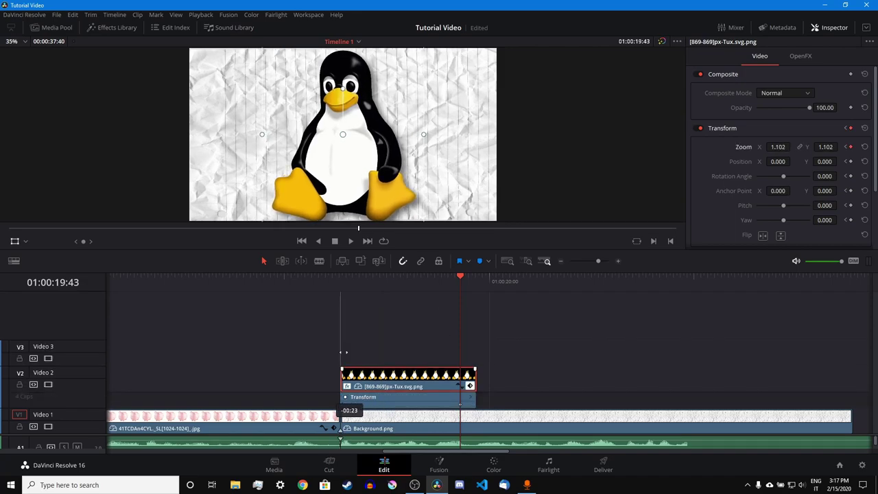
pyautogui.click(344, 281)
pyautogui.press('space')
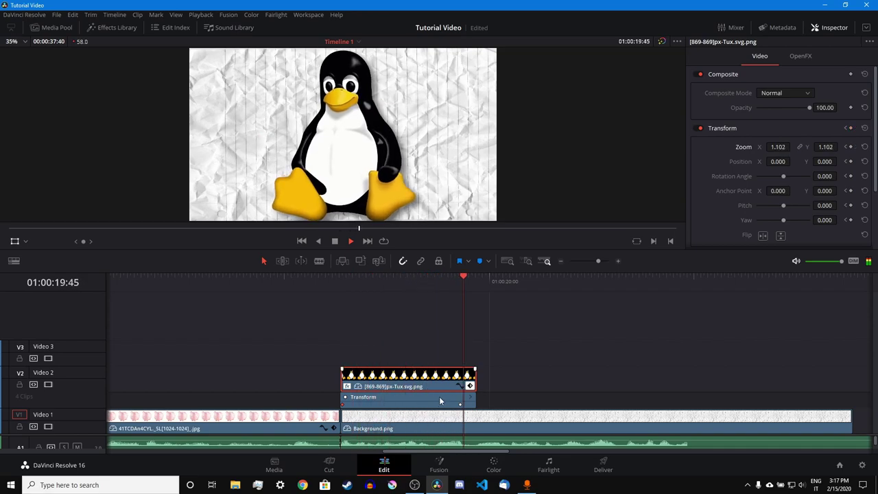
pyautogui.press('space')
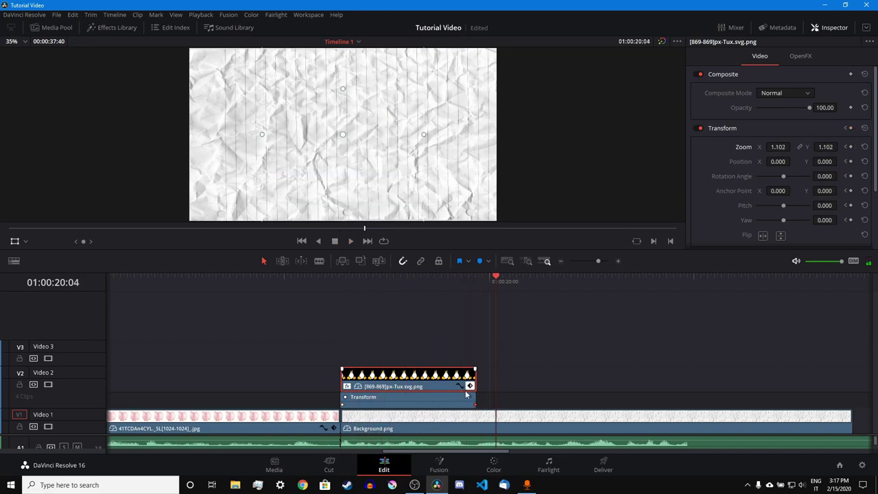
# - Select the earlier Libre and Gratis title clips and park the playhead at 01:00:19:53
pyautogui.click(470, 386)
pyautogui.click(592, 262)
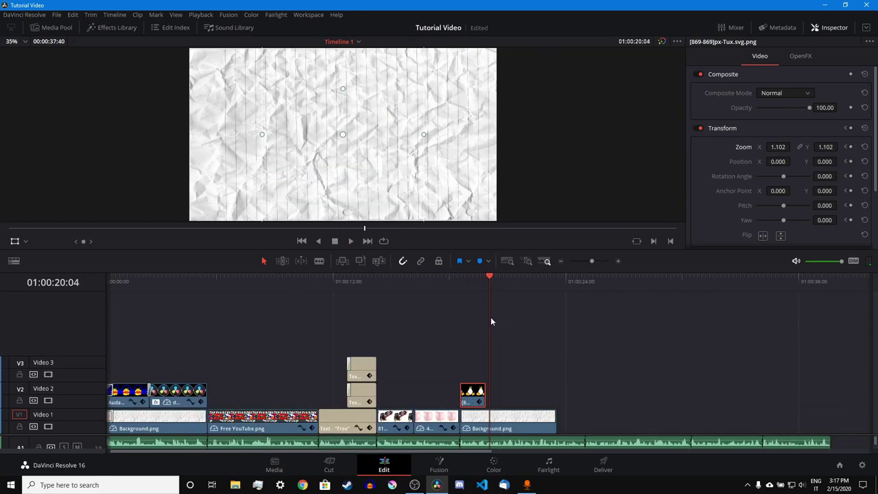
pyautogui.moveTo(358, 337); pyautogui.dragTo(368, 398)
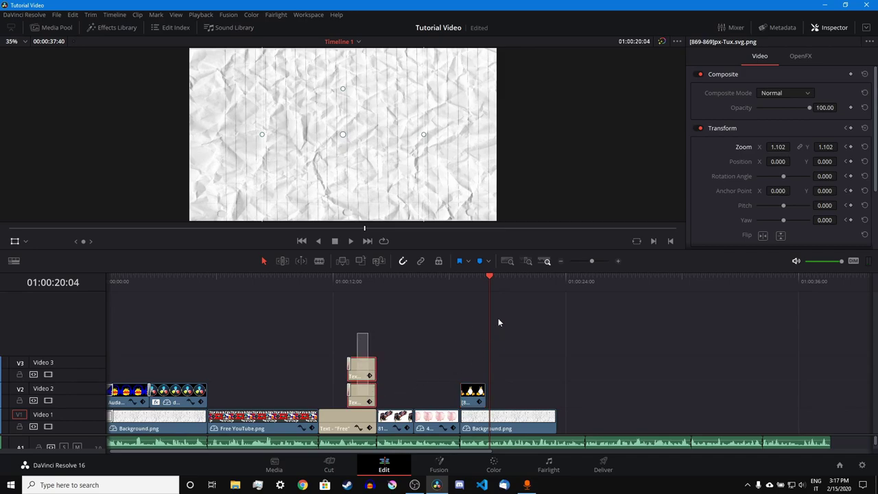
pyautogui.click(488, 284)
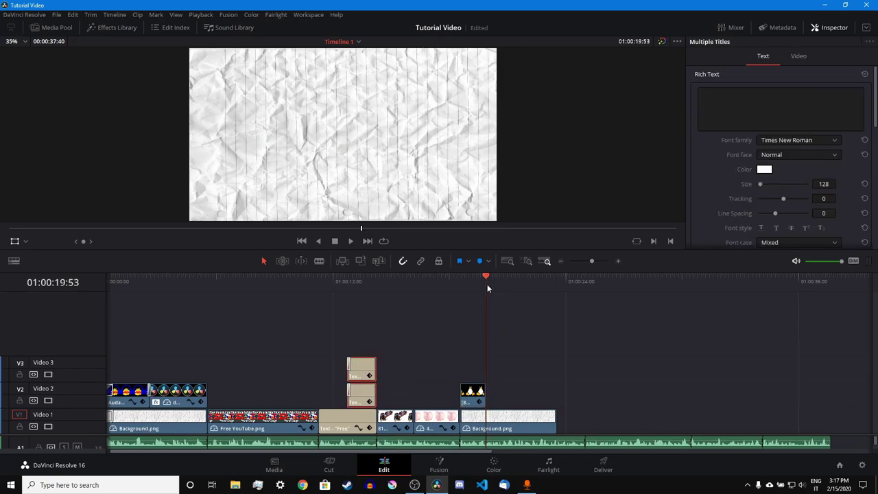
# - Paste the Libre and Gratis titles at 01:00:19:53 and lengthen both clips
pyautogui.hotkey('ctrl', 'v')
pyautogui.click(487, 284)
pyautogui.press('space')
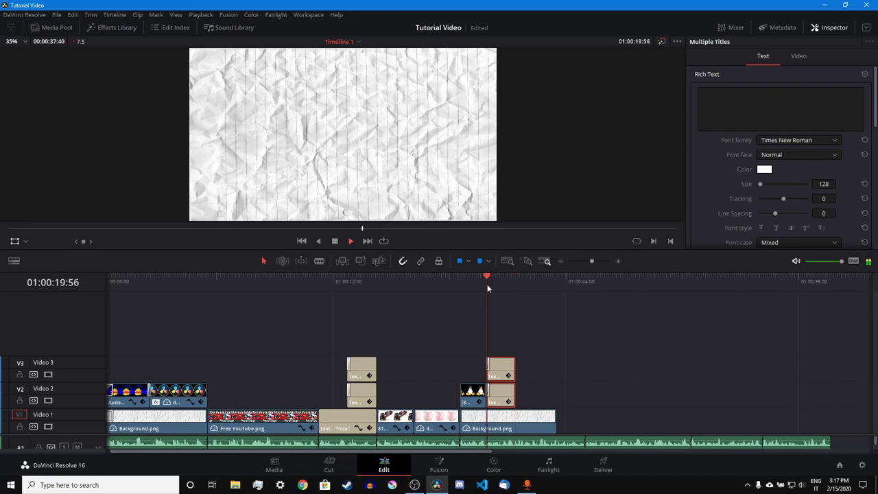
pyautogui.press('space')
pyautogui.click(521, 370)
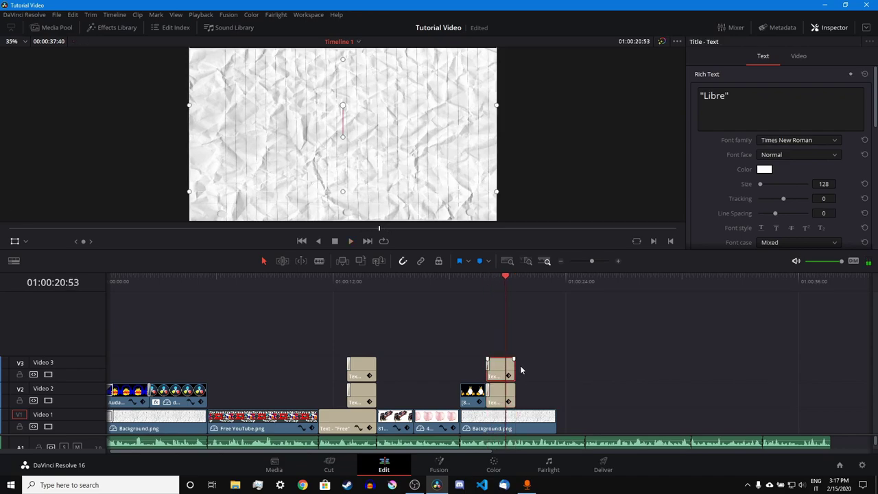
pyautogui.keyDown('ctrl'); pyautogui.click(509, 396); pyautogui.keyUp('ctrl')
pyautogui.moveTo(513, 395); pyautogui.dragTo(551, 400)
# - Set the pasted Libre title's text colour to black
pyautogui.click(767, 169)
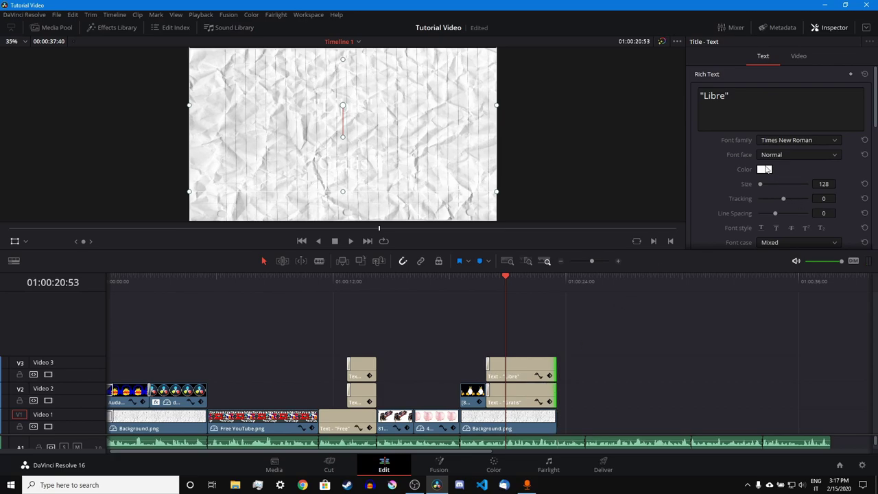
pyautogui.click(325, 165)
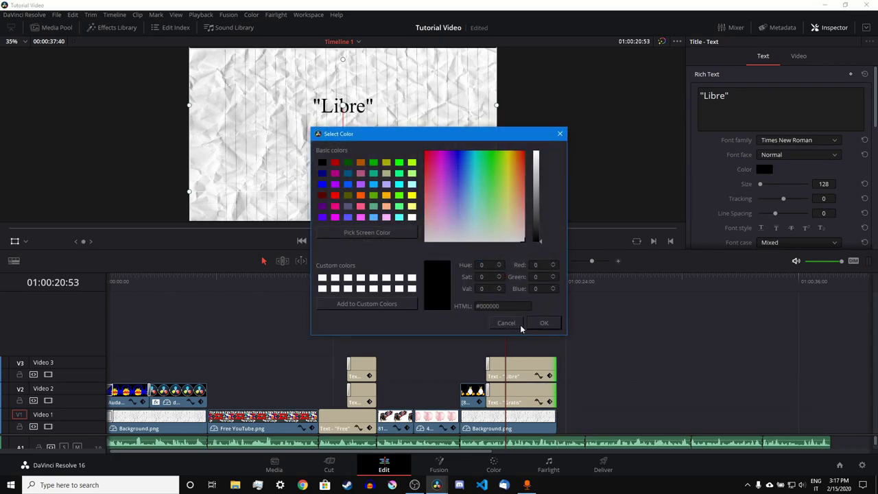
pyautogui.click(535, 323)
pyautogui.keyDown('ctrl'); pyautogui.click(529, 395); pyautogui.keyUp('ctrl')
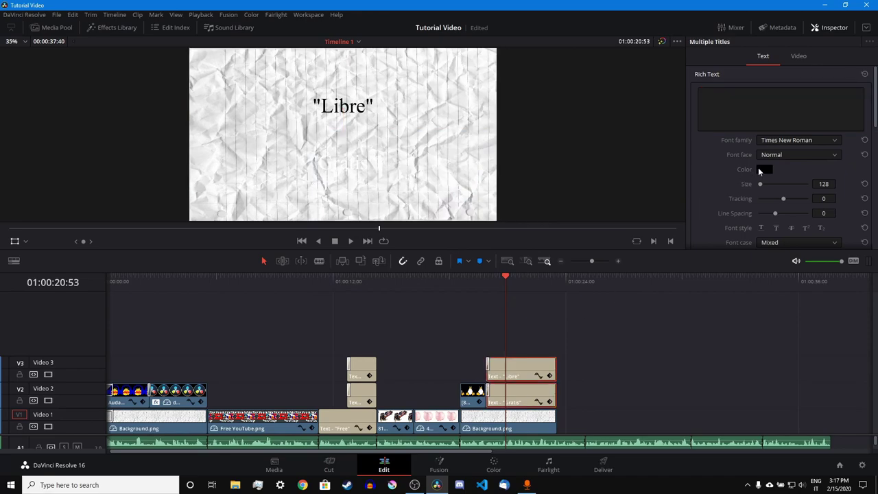
pyautogui.click(763, 169)
pyautogui.click(539, 324)
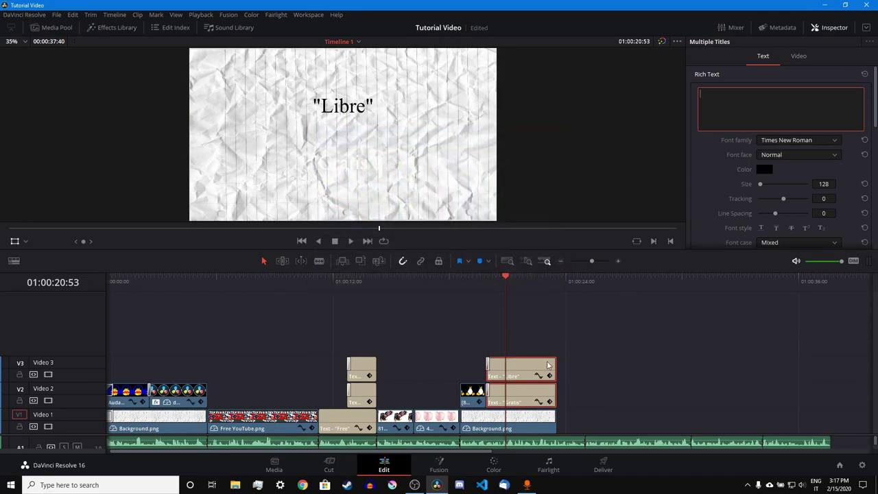
pyautogui.click(582, 347)
# - Set the pasted Gratis title's text colour to black
pyautogui.click(527, 397)
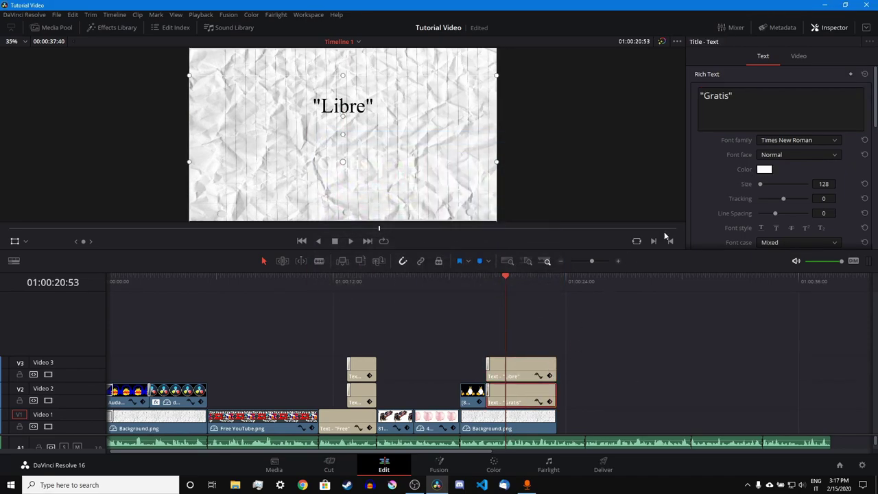
pyautogui.click(764, 169)
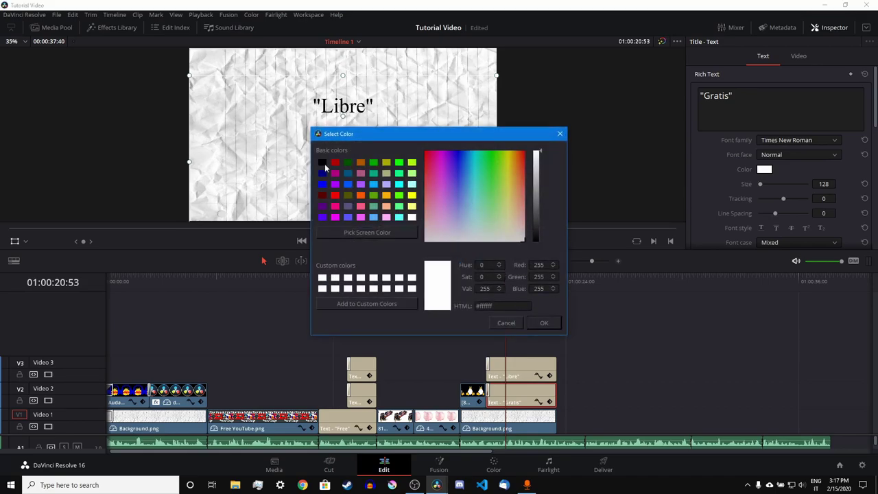
pyautogui.click(324, 164)
pyautogui.click(538, 322)
pyautogui.scroll(-2, 760, 173)
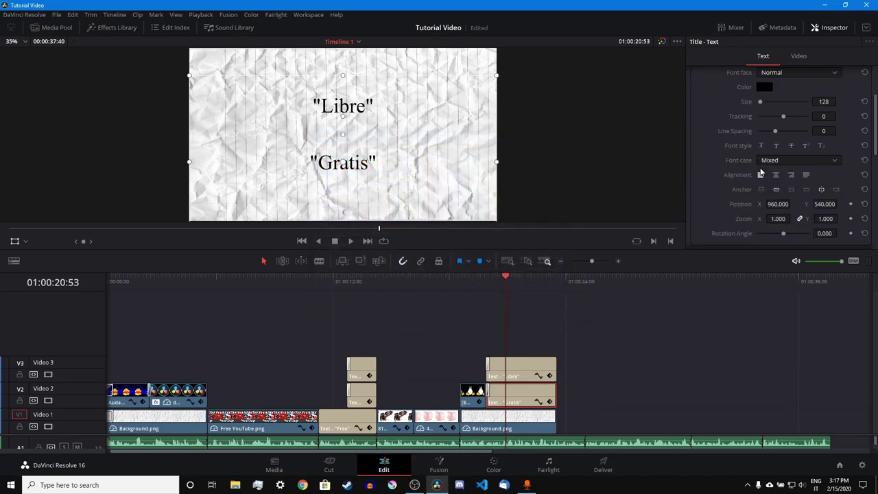
pyautogui.scroll(-3, 748, 171)
pyautogui.click(567, 305)
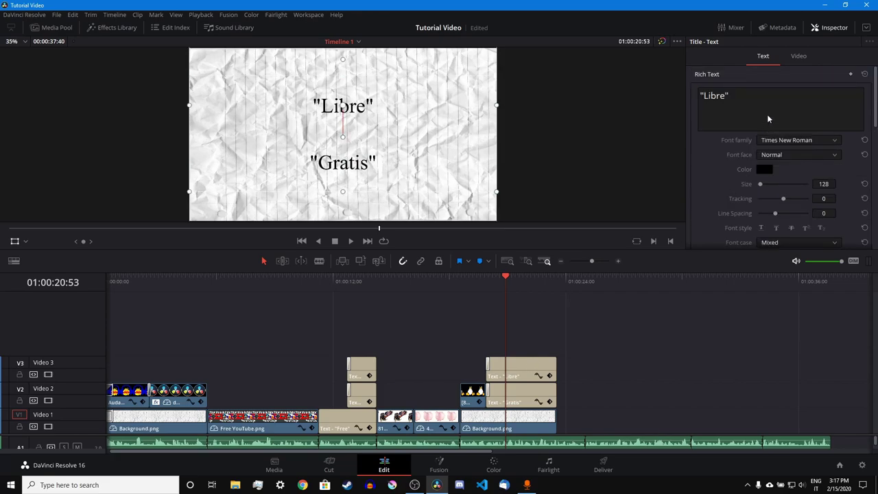
# - Set the text size of both the Libre and Gratis titles to 168
pyautogui.click(768, 119)
pyautogui.moveTo(820, 183); pyautogui.dragTo(847, 183)
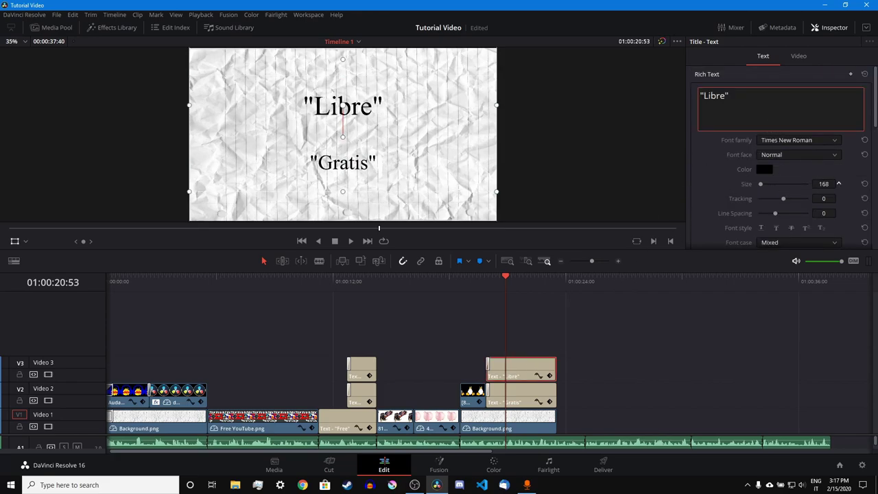
pyautogui.click(528, 398)
pyautogui.click(823, 184)
pyautogui.write('1')
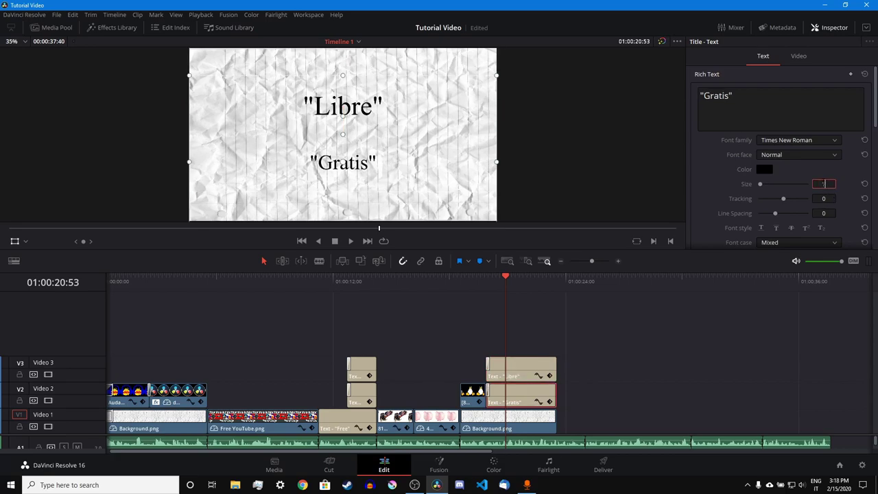
pyautogui.write('68')
pyautogui.press('Return')
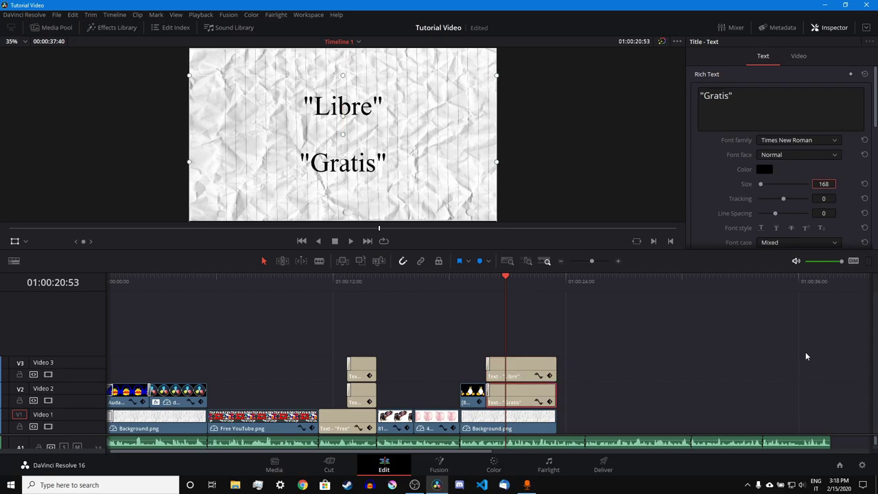
# - Give Gratis a drop shadow with offset 11, -8, blur 1, opacity 37, and play back
pyautogui.scroll(-5, 737, 202)
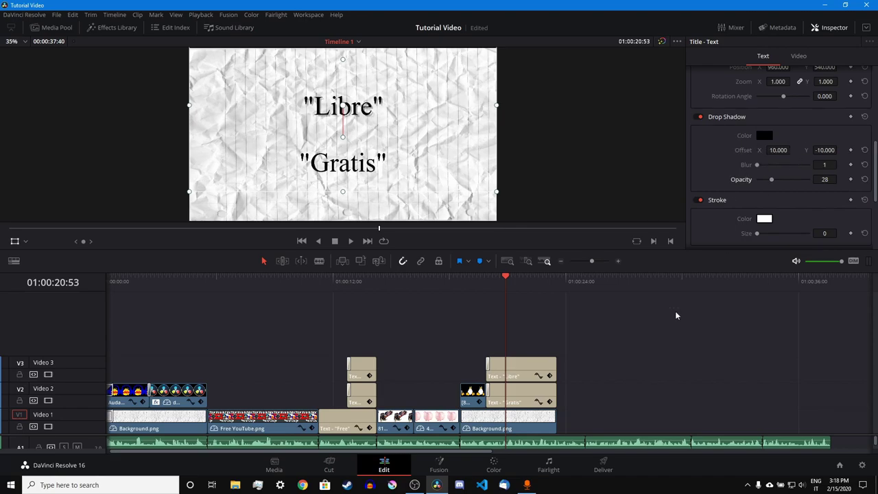
pyautogui.click(532, 400)
pyautogui.scroll(-3, 741, 168)
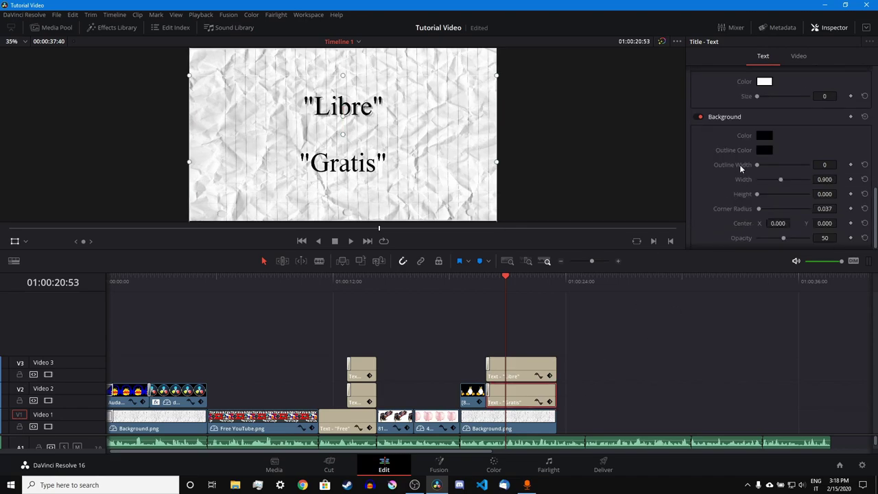
pyautogui.scroll(3, 741, 168)
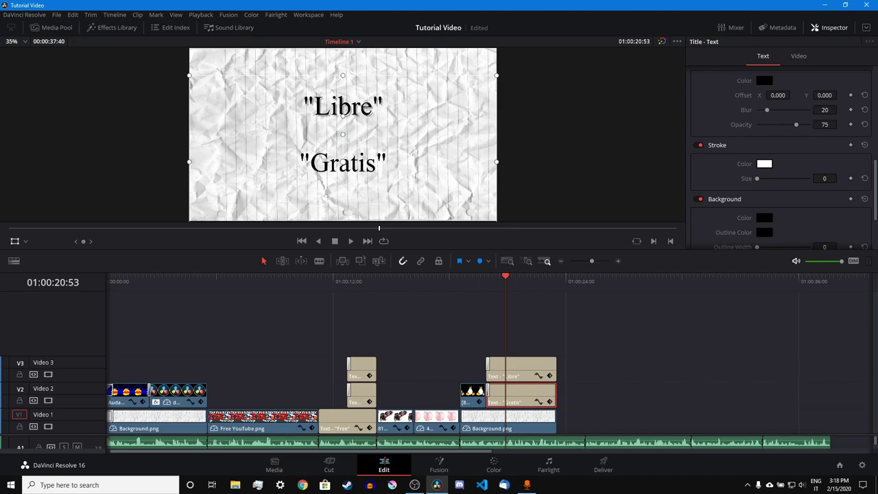
pyautogui.moveTo(779, 95); pyautogui.dragTo(776, 124)
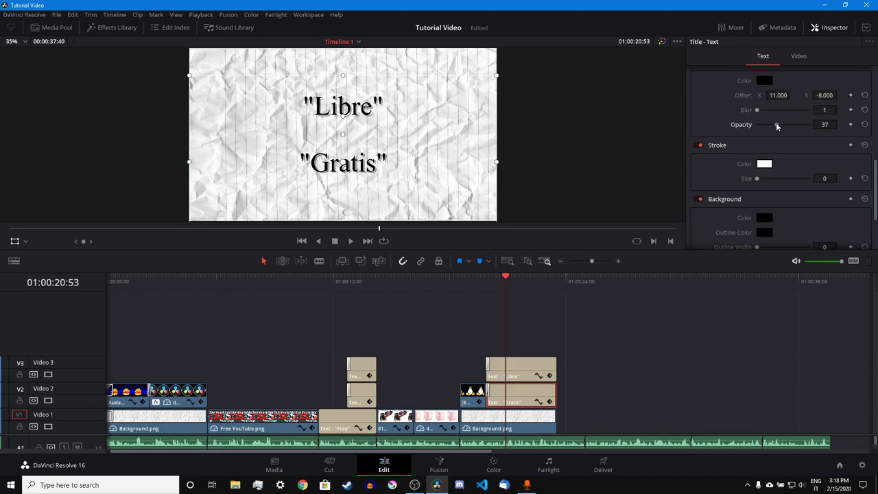
pyautogui.click(491, 308)
pyautogui.click(486, 281)
pyautogui.press('space')
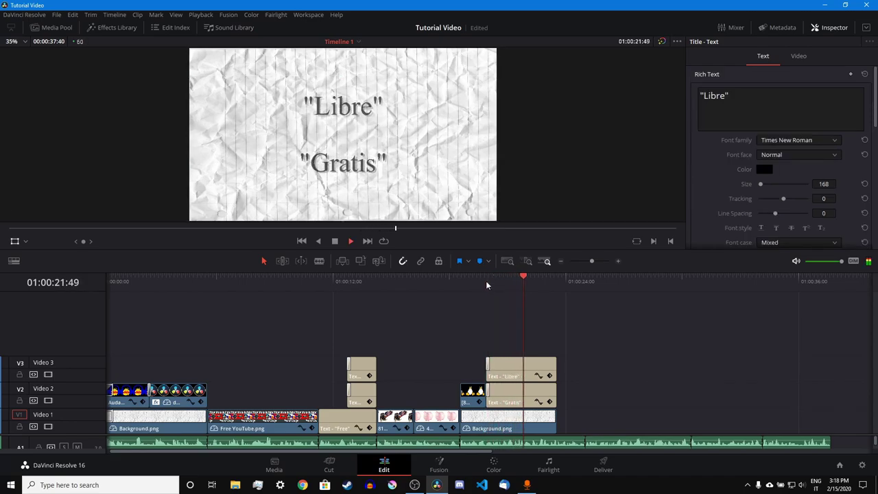
# - Extend the Libre, Gratis and background clip ends, then drop another Background.png at the end of Video 1
pyautogui.moveTo(578, 363); pyautogui.dragTo(588, 430)
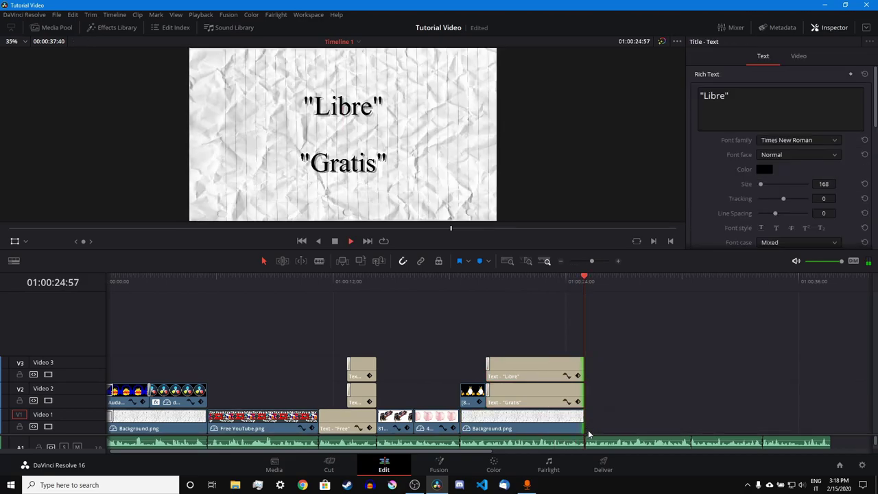
pyautogui.press('space')
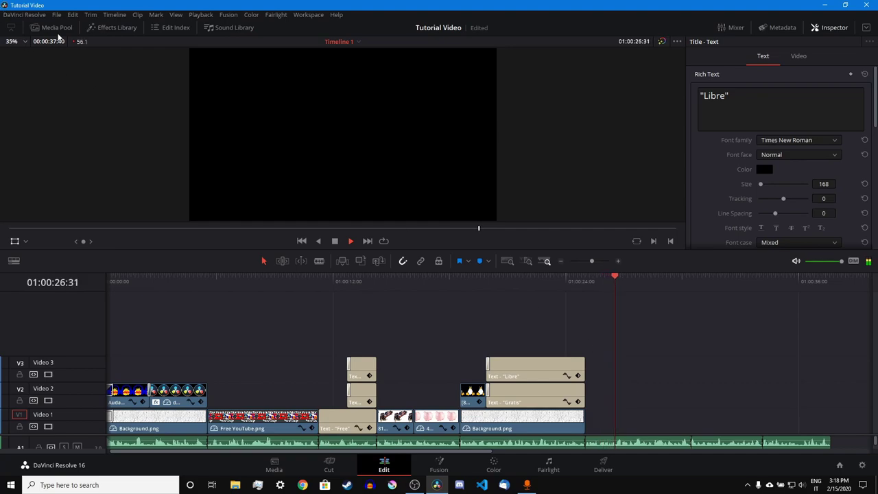
pyautogui.click(56, 27)
pyautogui.moveTo(157, 210); pyautogui.dragTo(798, 403)
# - Remove the new background clip, extend the existing one, and place the OBS logo on Video 2 to match
pyautogui.click(805, 420)
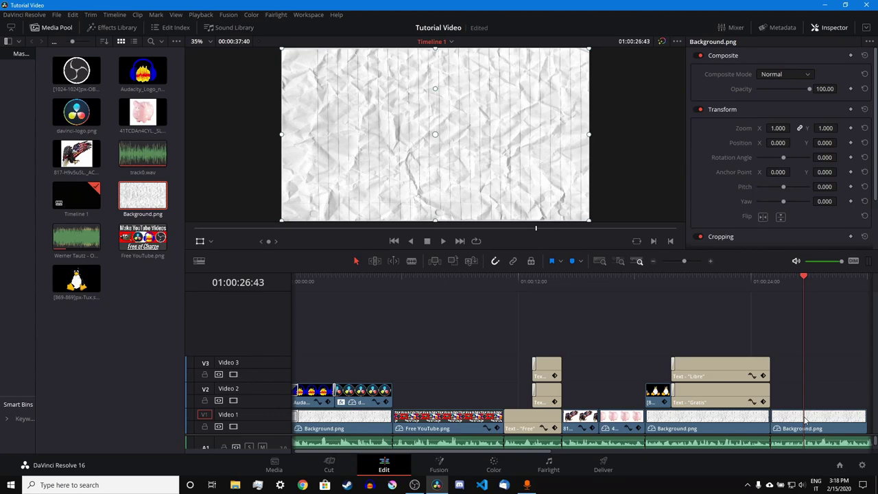
pyautogui.press('Delete')
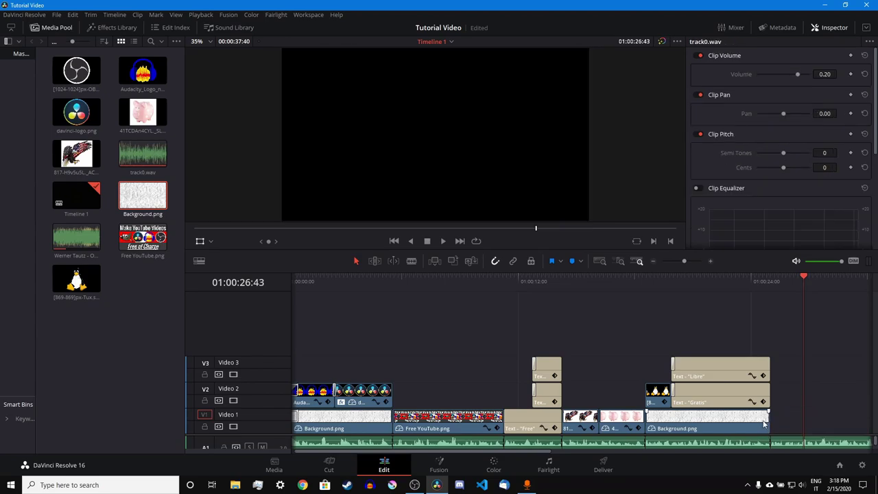
pyautogui.moveTo(764, 424); pyautogui.dragTo(645, 365)
pyautogui.moveTo(78, 70); pyautogui.dragTo(595, 395)
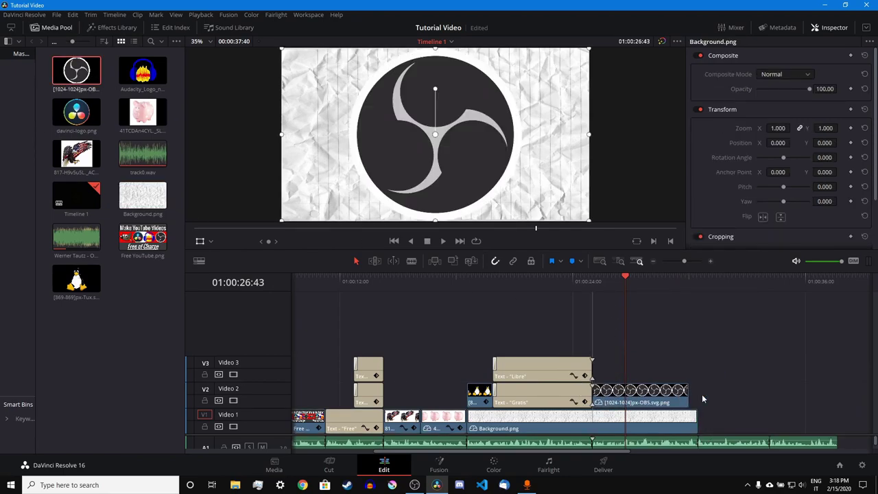
pyautogui.moveTo(689, 401)
pyautogui.mouseDown()
pyautogui.moveTo(707, 402)
pyautogui.moveTo(700, 407)
pyautogui.mouseUp()
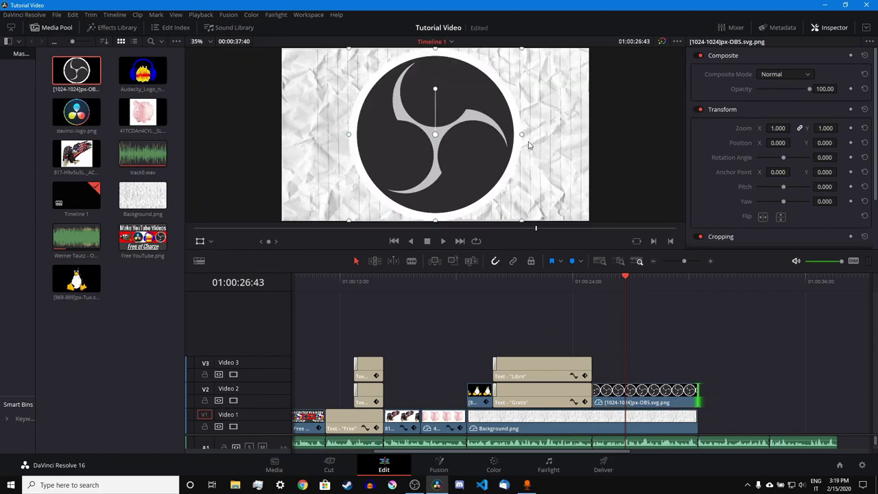
# - Zoom the OBS logo to 0.645, add a Drop Shadow, and preview the section
pyautogui.moveTo(521, 136); pyautogui.dragTo(491, 134)
pyautogui.click(110, 28)
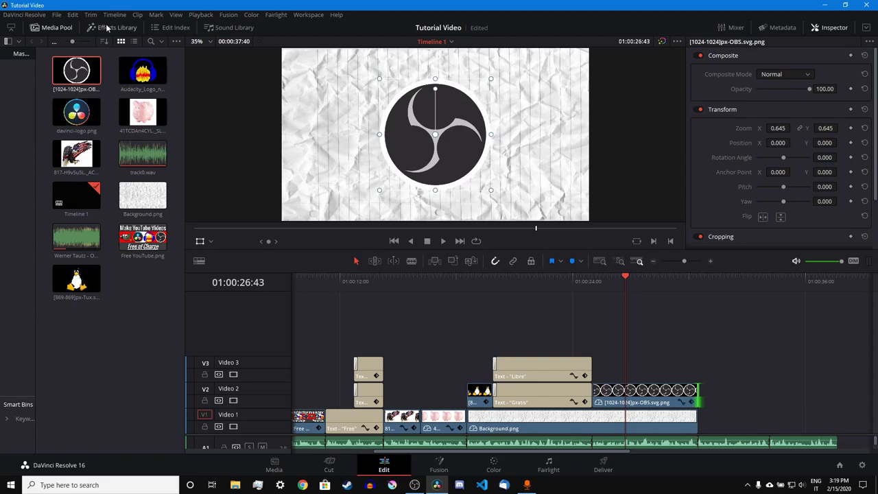
pyautogui.click(49, 31)
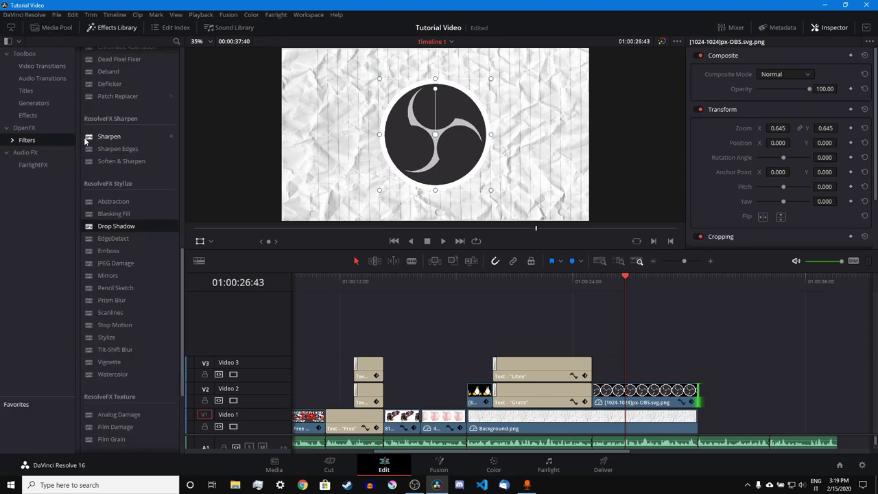
pyautogui.moveTo(117, 226); pyautogui.dragTo(589, 300)
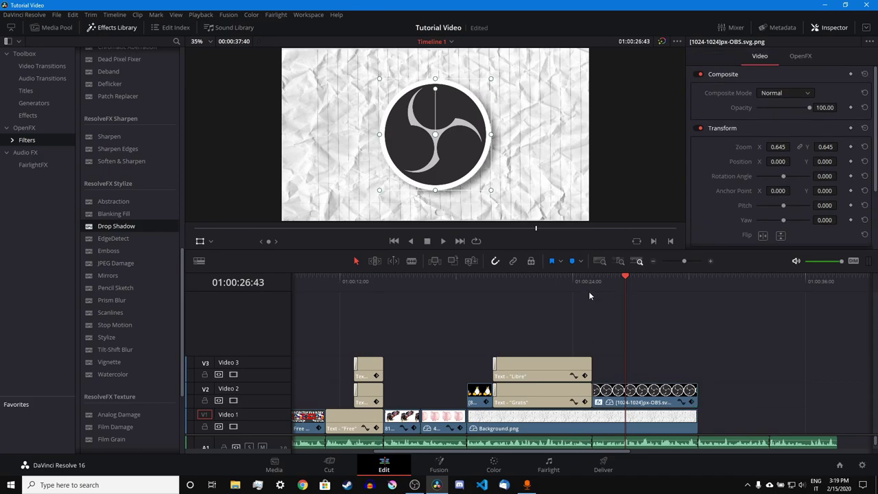
pyautogui.click(593, 280)
pyautogui.press('space')
# - Keyframe the OBS logo to grow from 0.645 to 0.733 zoom by its clip end, then play back
pyautogui.click(109, 29)
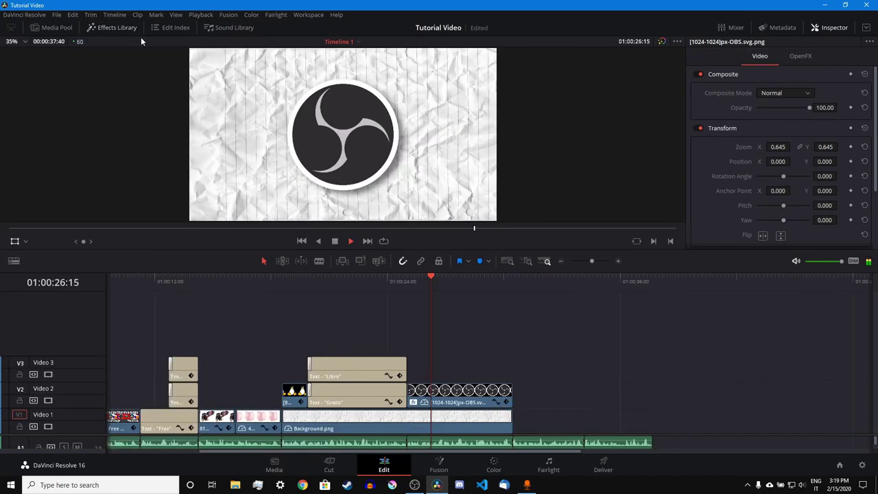
pyautogui.click(407, 283)
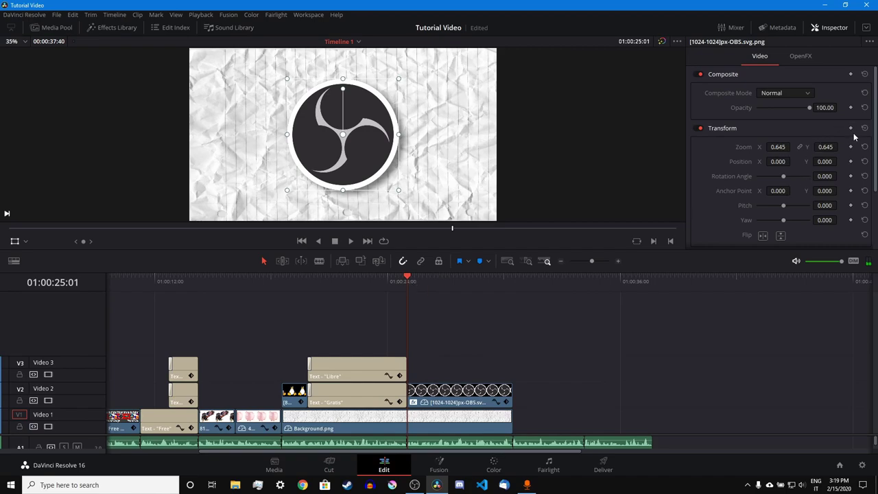
pyautogui.click(515, 280)
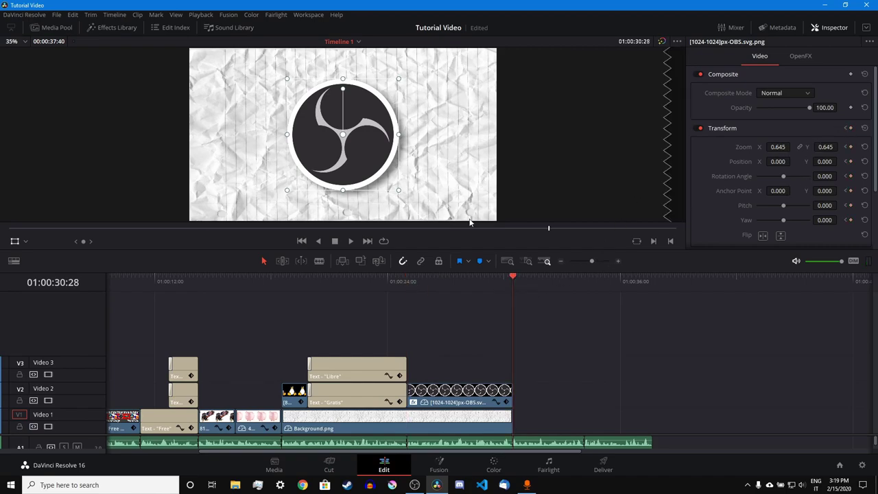
pyautogui.click(499, 399)
pyautogui.moveTo(398, 136)
pyautogui.mouseDown()
pyautogui.moveTo(416, 137)
pyautogui.moveTo(407, 135)
pyautogui.mouseUp()
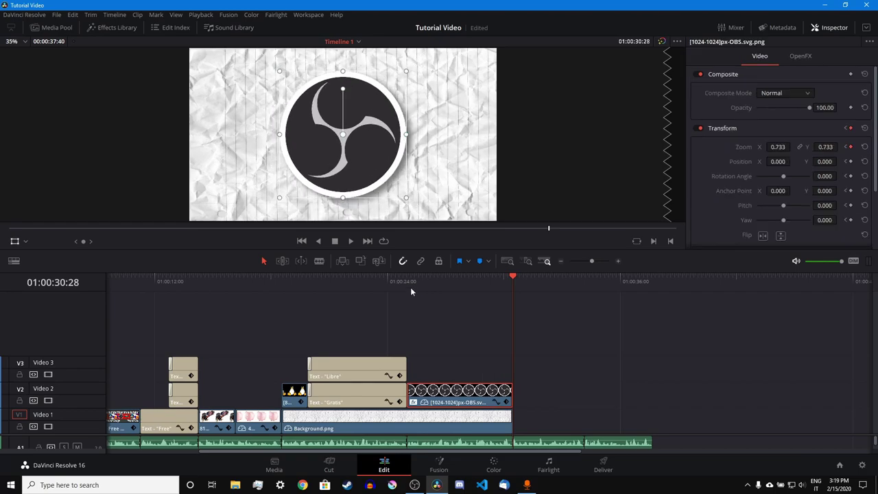
pyautogui.click(406, 282)
pyautogui.press('space')
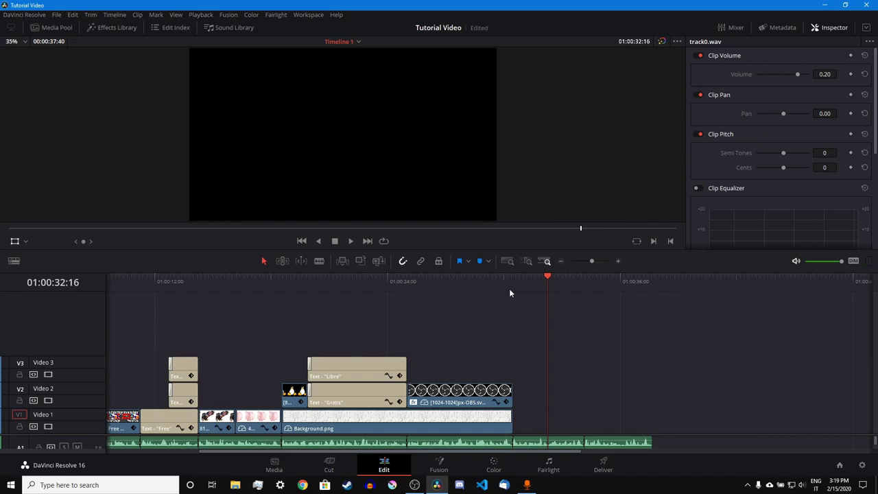
pyautogui.moveTo(527, 281); pyautogui.dragTo(584, 349)
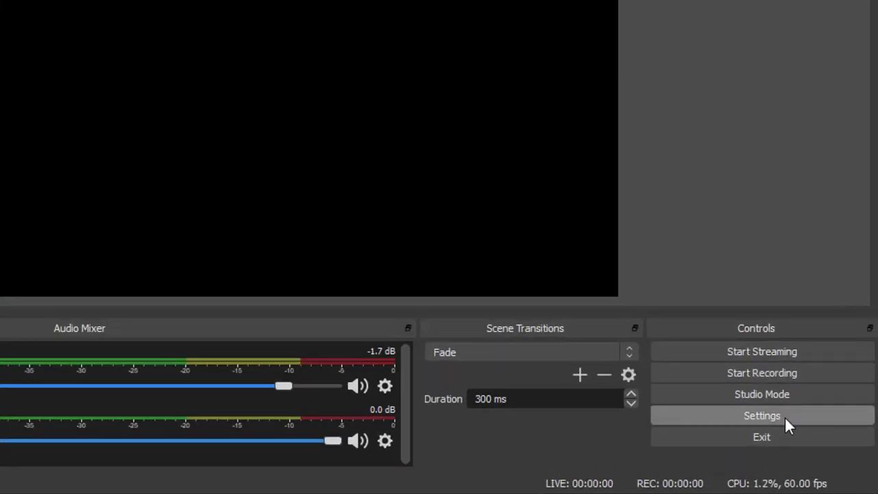
pyautogui.click(785, 416)
pyautogui.click(177, 170)
pyautogui.click(180, 113)
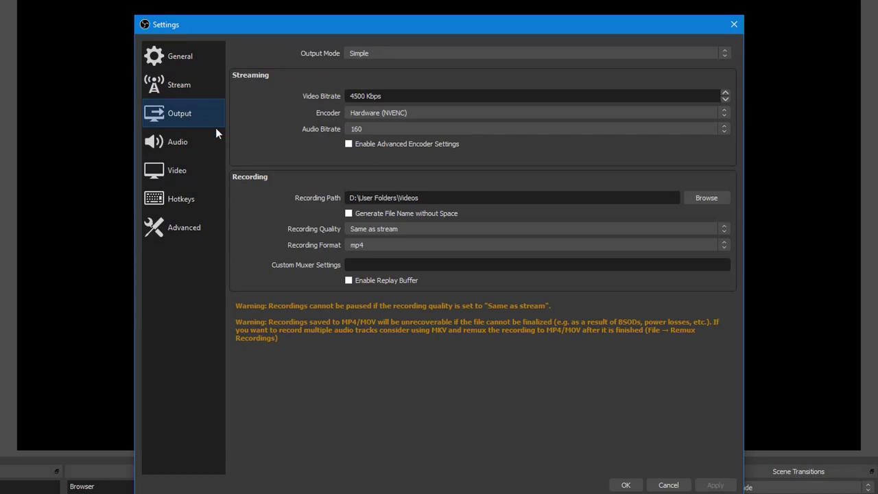
pyautogui.click(192, 177)
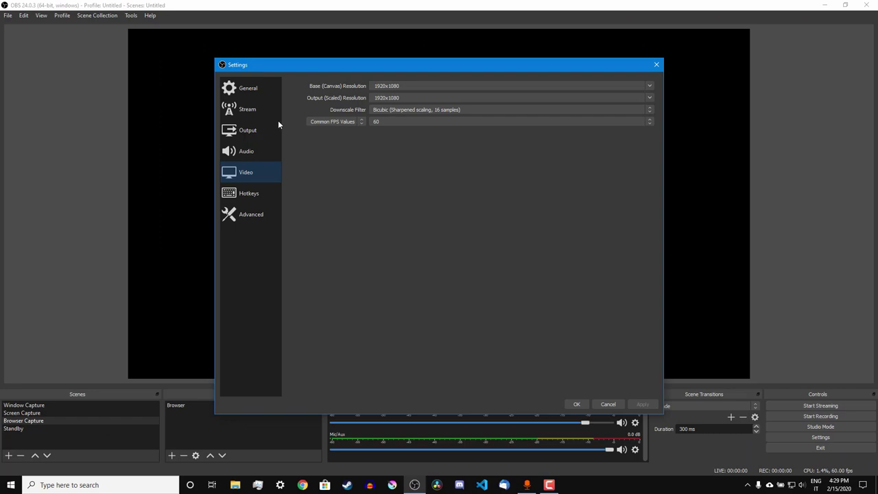
pyautogui.click(203, 107)
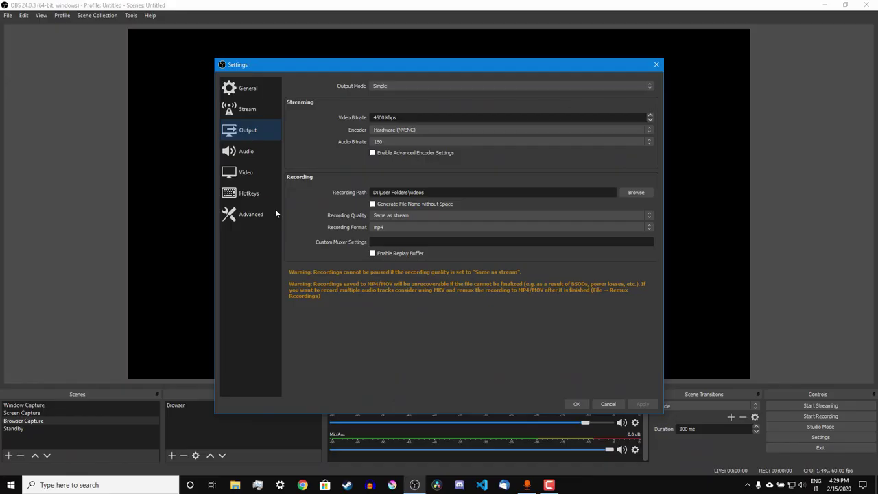
pyautogui.click(251, 176)
pyautogui.click(269, 133)
pyautogui.click(270, 173)
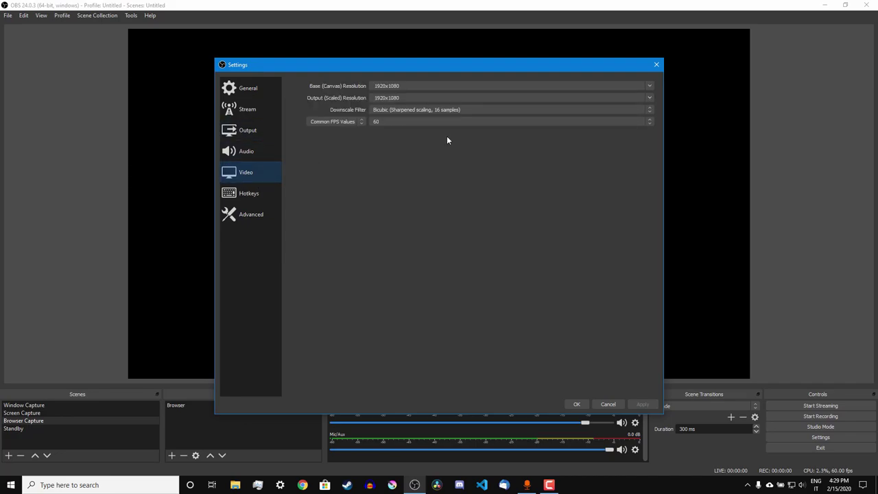
pyautogui.click(250, 214)
pyautogui.click(249, 193)
pyautogui.click(247, 152)
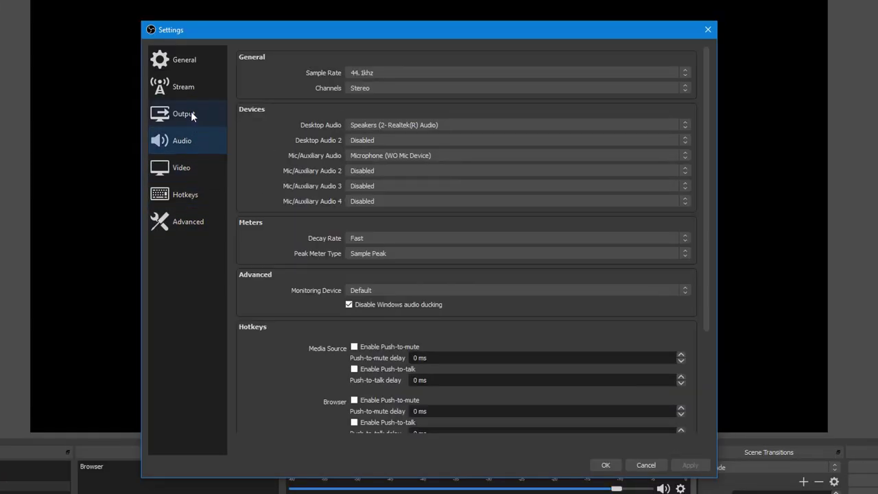
pyautogui.click(194, 85)
pyautogui.click(184, 60)
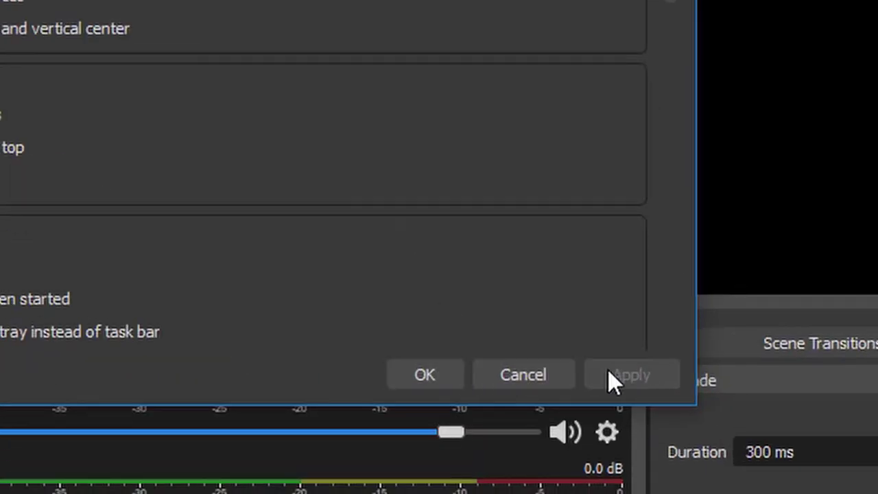
pyautogui.click(425, 374)
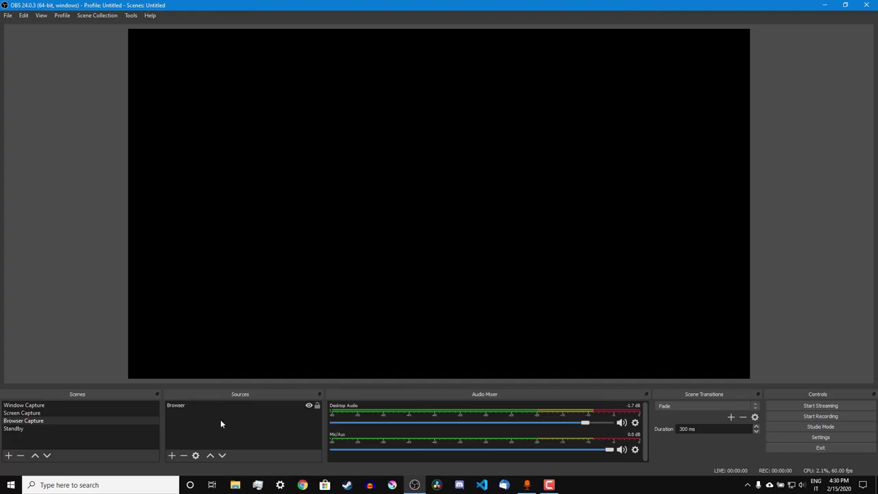
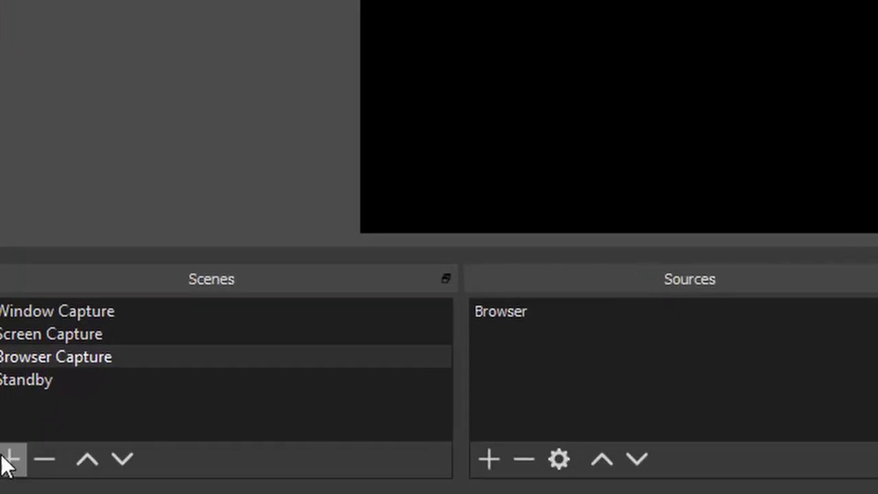
# - Add a new scene and name it 'Scene'
pyautogui.click(8, 455)
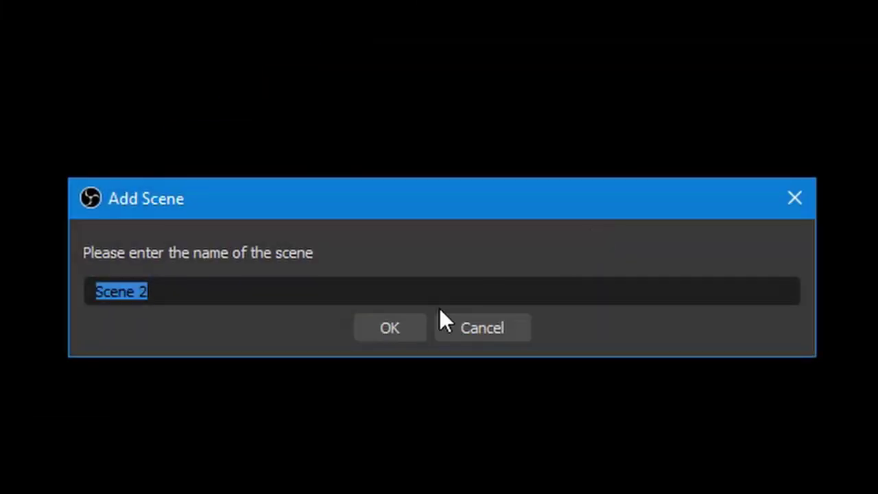
pyautogui.click(176, 282)
pyautogui.press('BackSpace')
pyautogui.press('BackSpace')
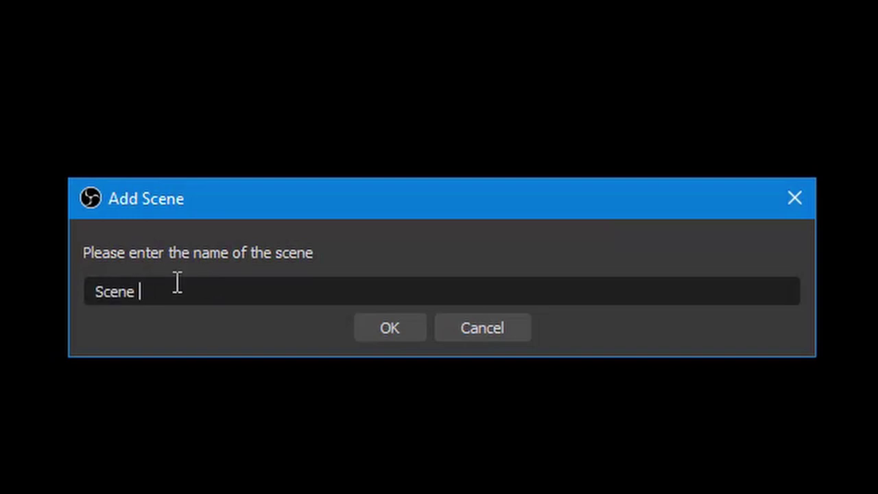
pyautogui.press('Return')
pyautogui.click(33, 386)
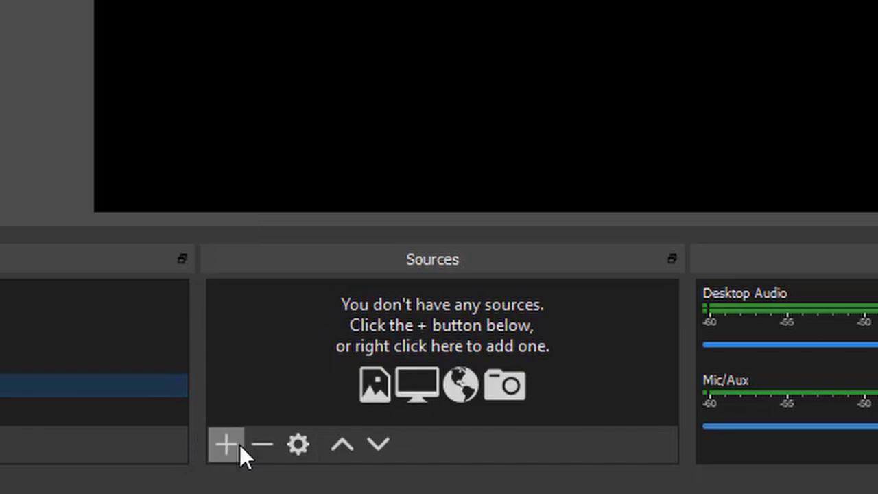
# - Add a new Display Capture source to the scene, creating Display Capture 2
pyautogui.click(239, 445)
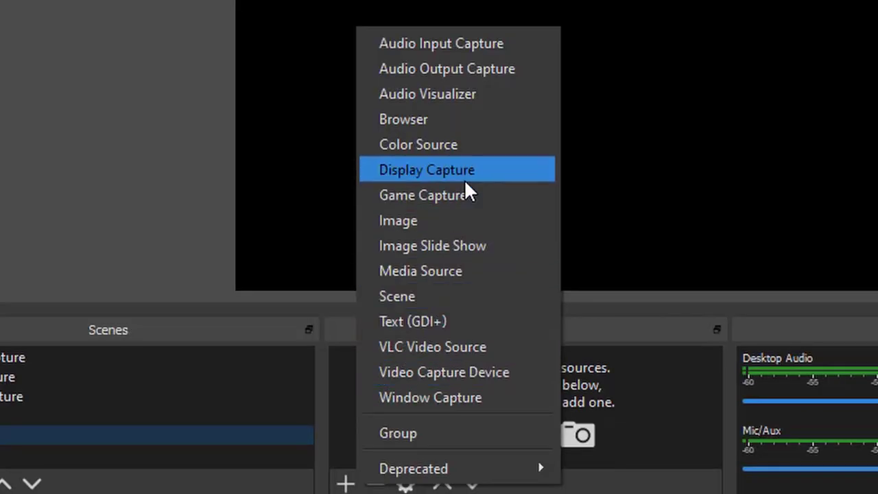
pyautogui.click(466, 182)
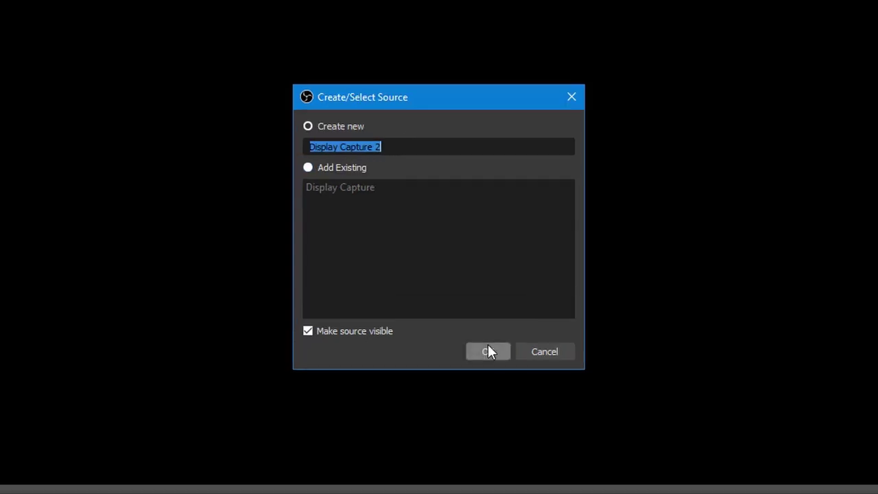
pyautogui.click(489, 347)
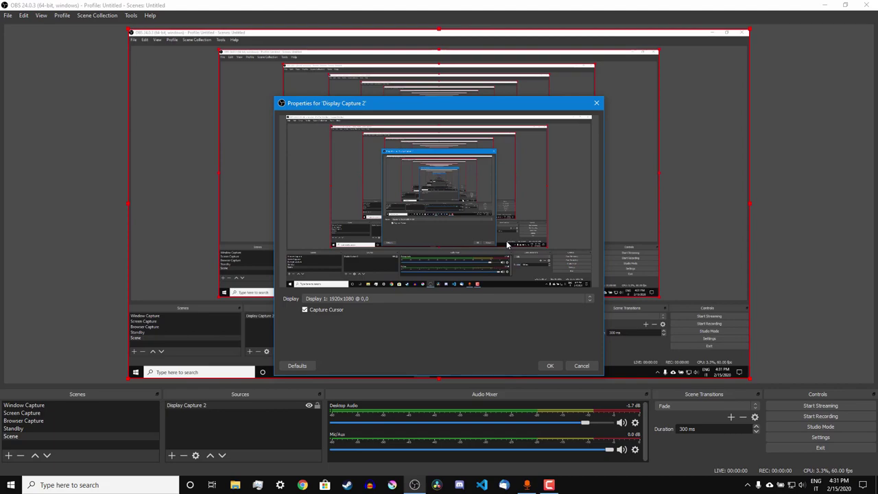
pyautogui.click(280, 485)
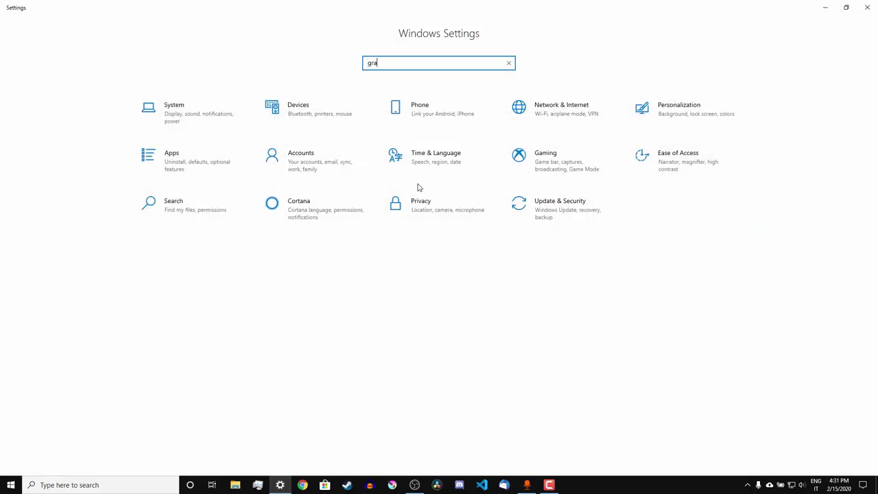
# - In Graphics settings, switch OBS Studio from Power saving to System default and save
pyautogui.write('phics')
pyautogui.press('Return')
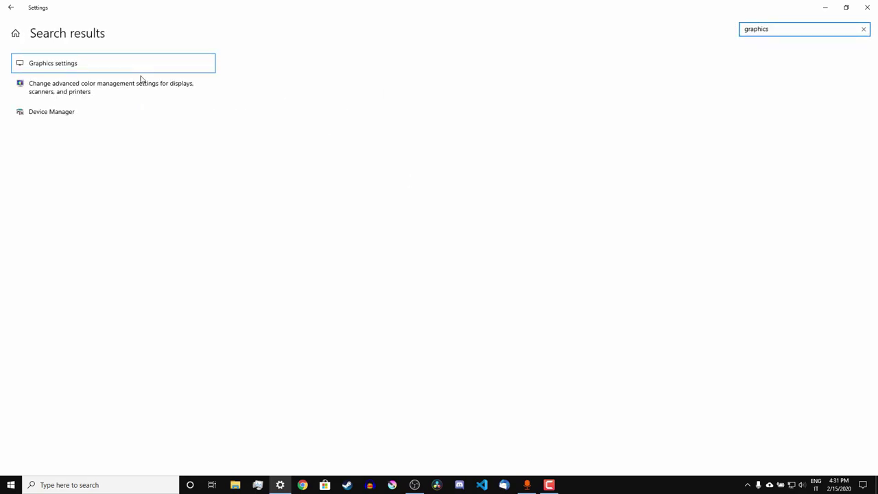
pyautogui.click(105, 65)
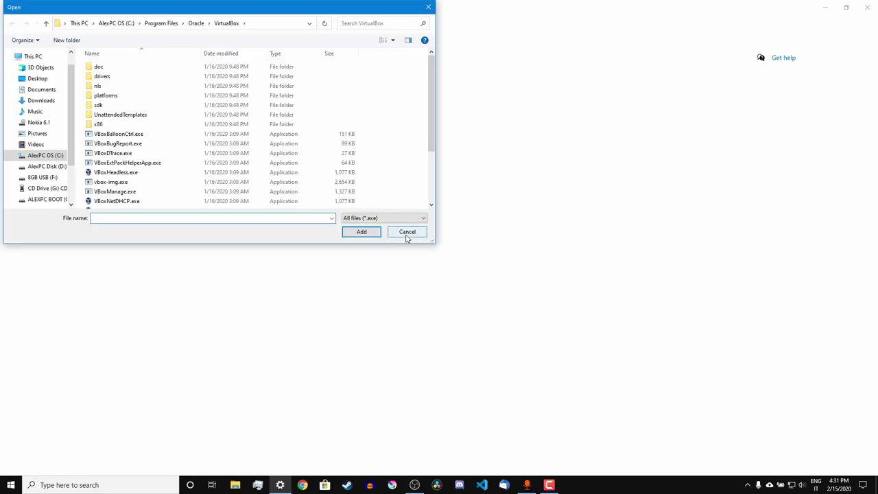
pyautogui.click(407, 232)
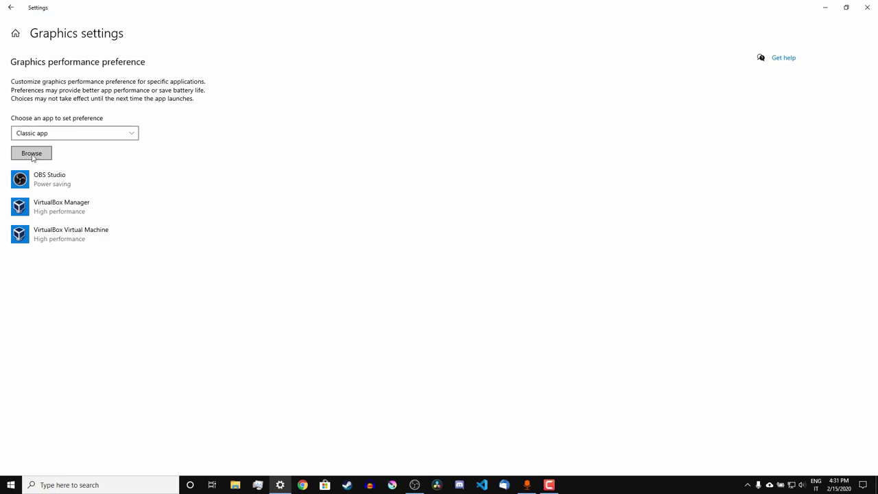
pyautogui.click(78, 192)
pyautogui.click(144, 217)
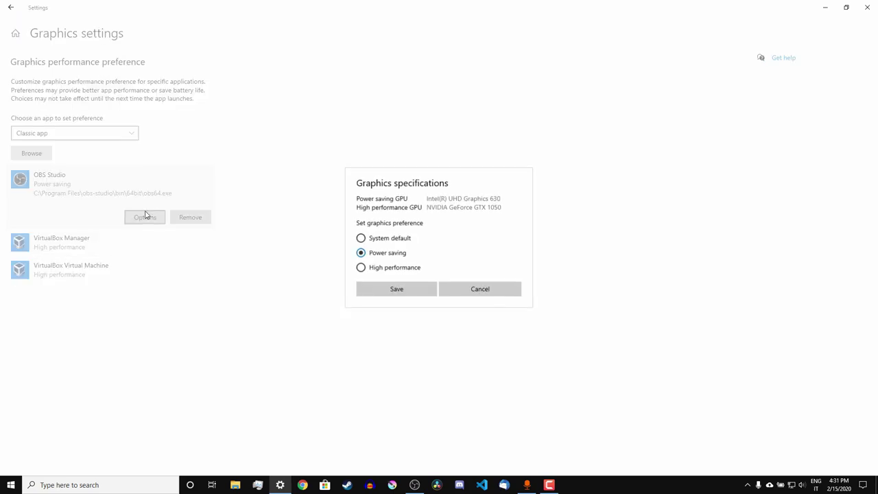
pyautogui.click(362, 238)
pyautogui.click(397, 288)
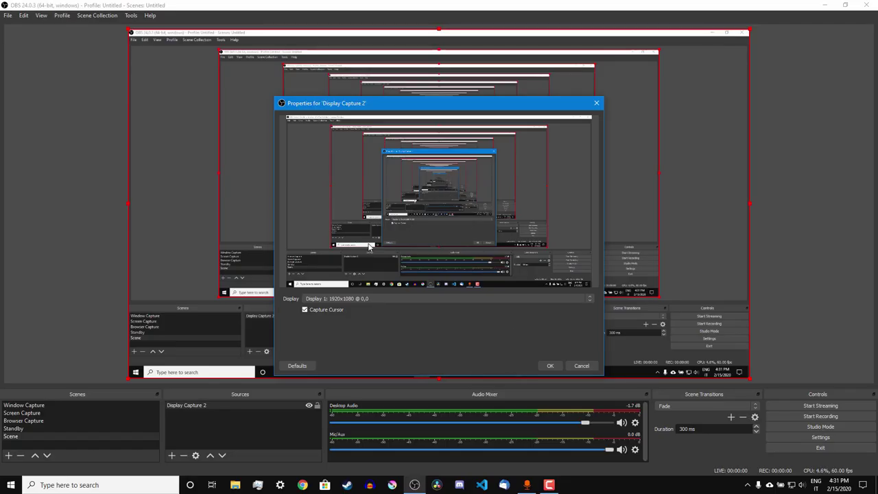
# - Accept the display capture properties and make the source fill the whole canvas
pyautogui.click(552, 366)
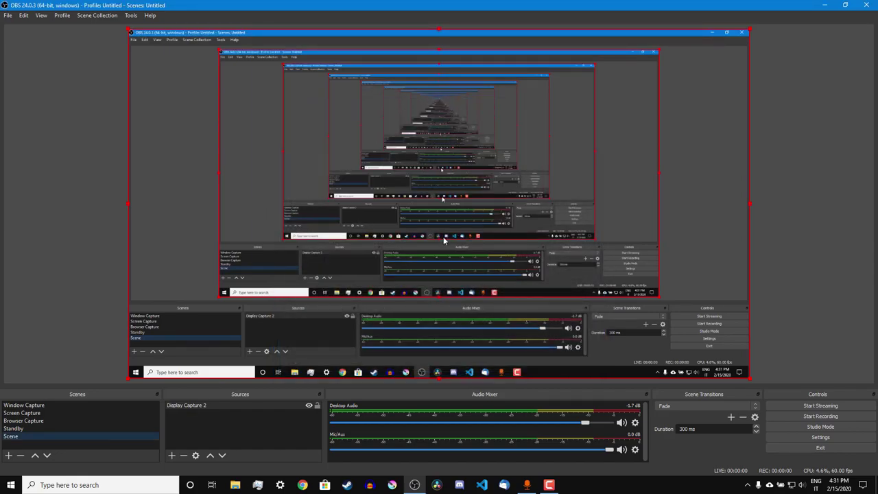
pyautogui.moveTo(127, 378); pyautogui.dragTo(428, 199)
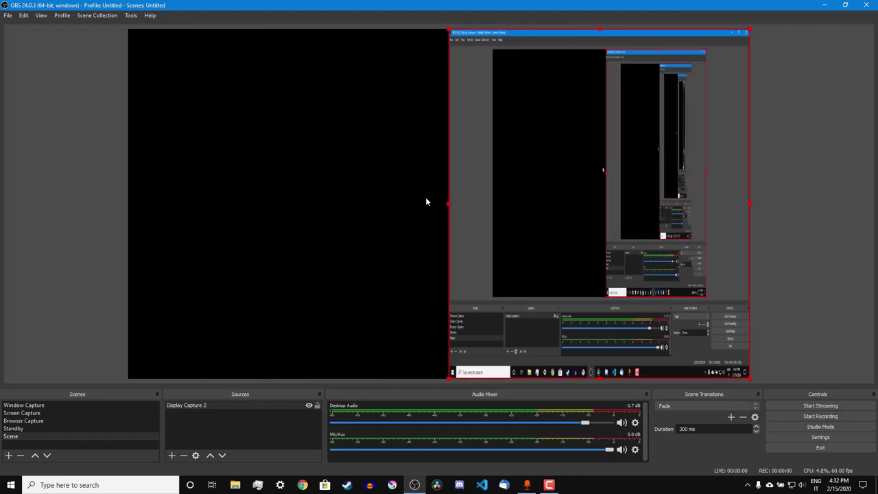
pyautogui.hotkey('ctrl', 'f')
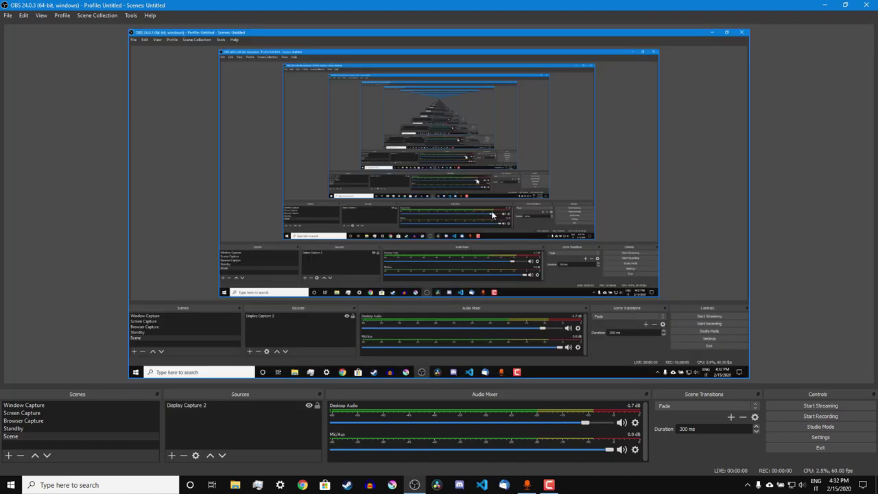
# - Record the screen while scrolling through the Wikipedia Freeware article
pyautogui.hotkey('alt', 'Tab')
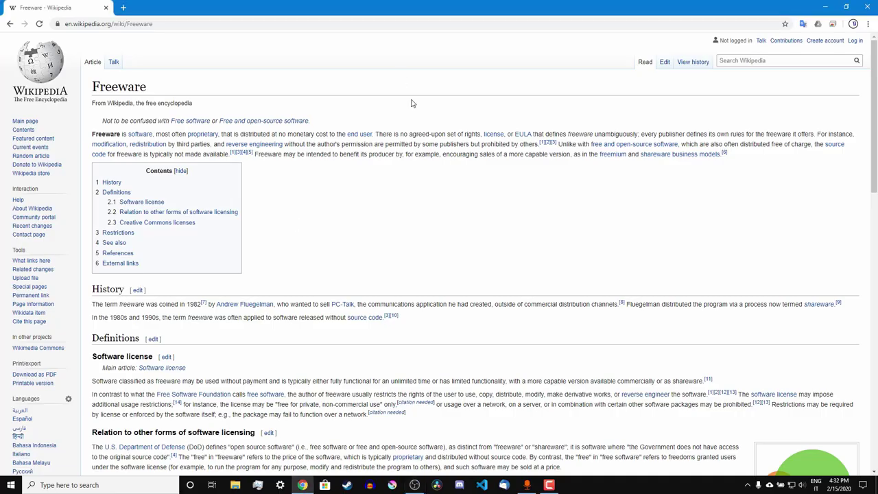
pyautogui.click(412, 485)
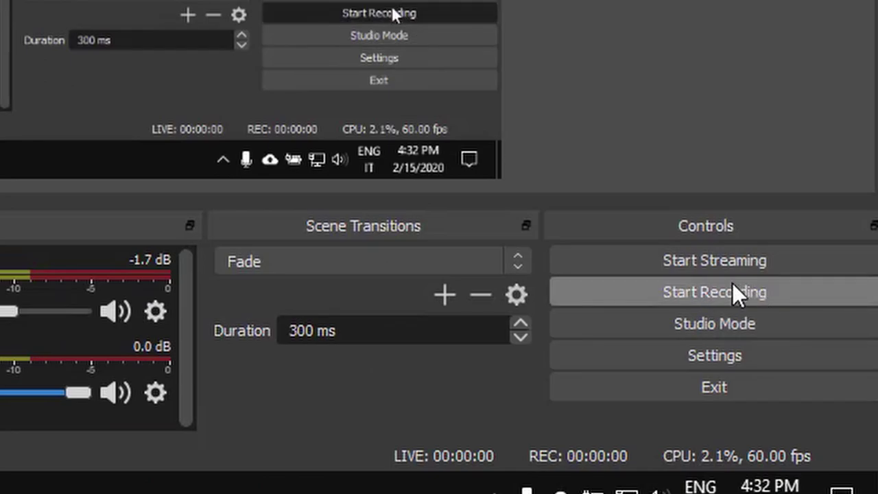
pyautogui.hotkey('alt', 'Tab')
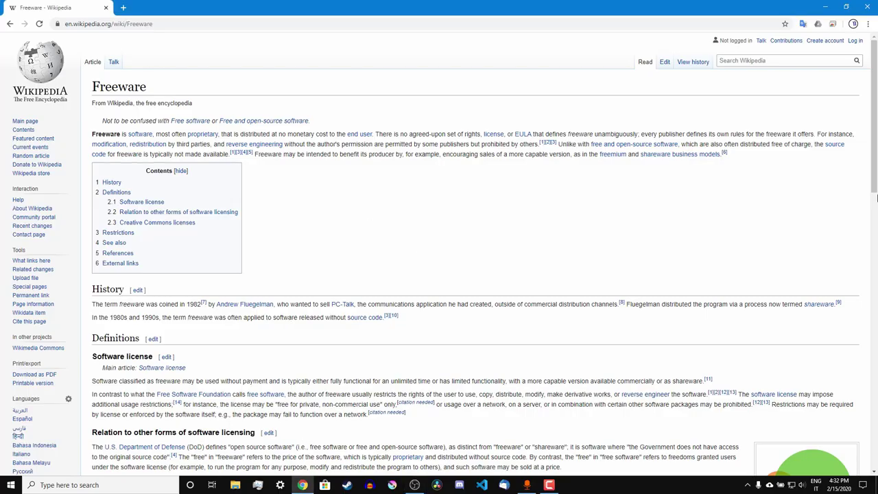
pyautogui.scroll(-3, 877, 199)
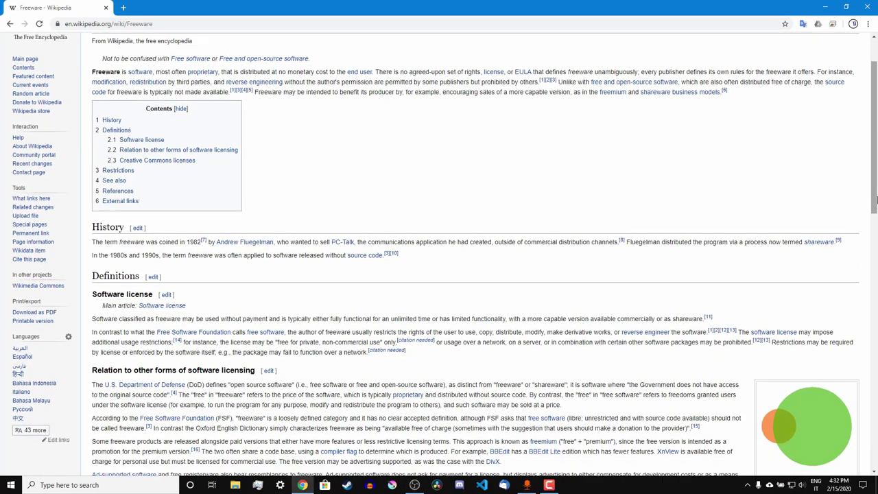
pyautogui.scroll(-10, 877, 199)
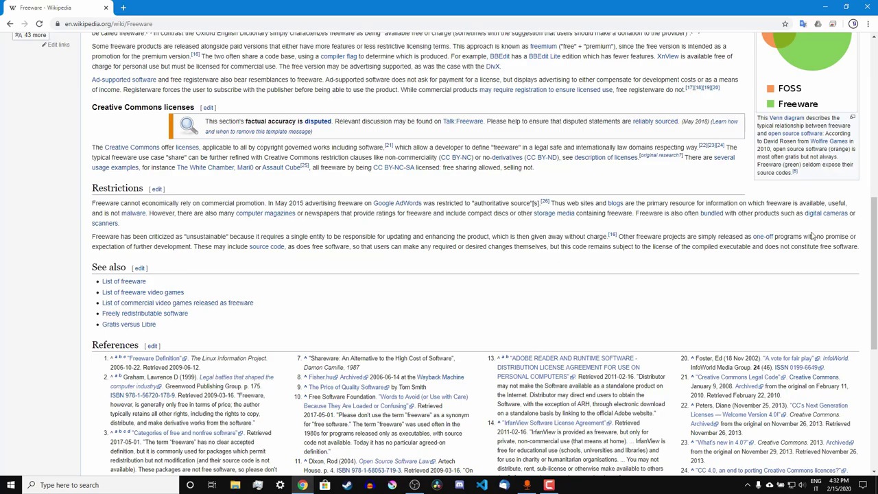
pyautogui.hotkey('alt', 'Tab')
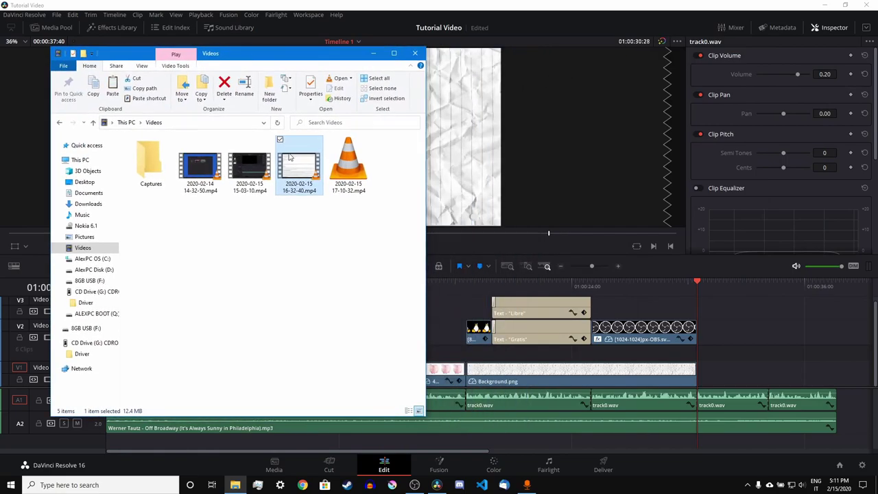
pyautogui.moveTo(293, 158); pyautogui.dragTo(711, 361)
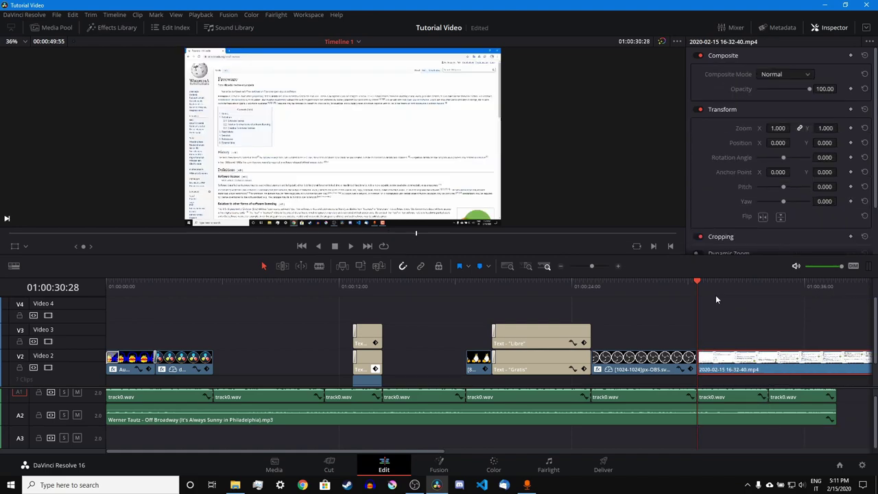
pyautogui.click(17, 246)
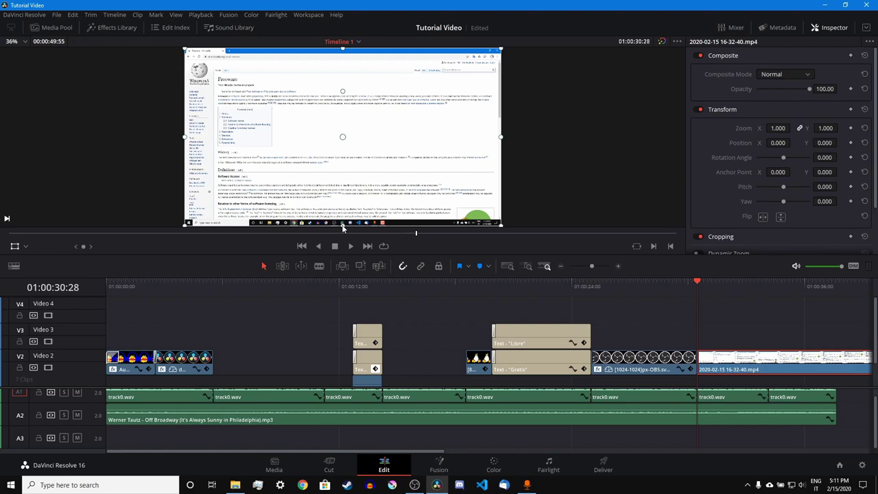
pyautogui.moveTo(343, 229); pyautogui.dragTo(350, 235)
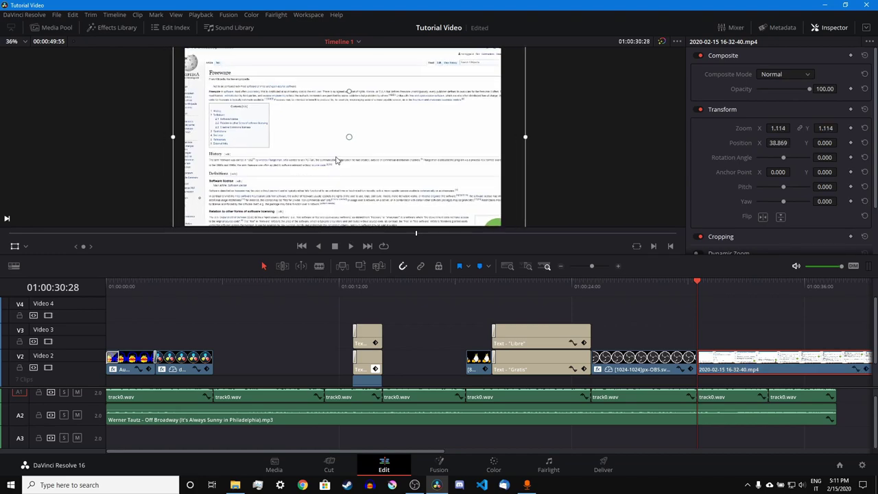
pyautogui.moveTo(336, 160); pyautogui.dragTo(349, 160)
# - Split the clip at the cut point and delete the part after it
pyautogui.press('space')
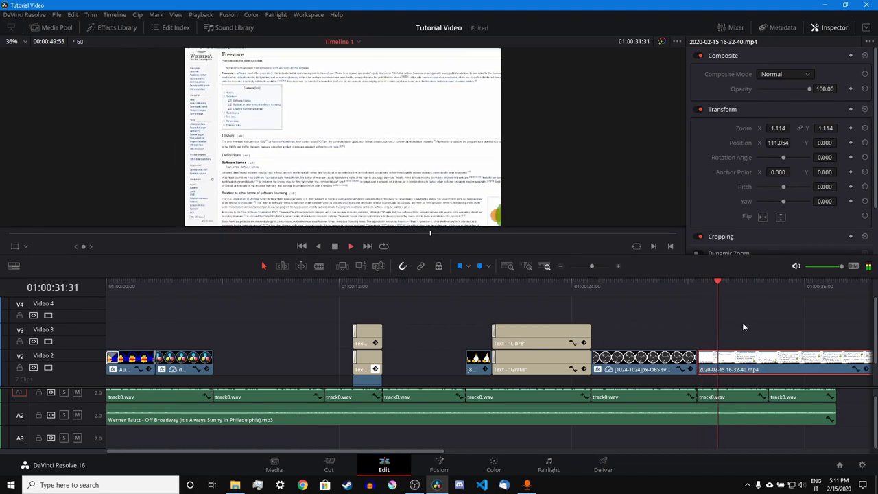
pyautogui.click(601, 266)
pyautogui.press('space')
pyautogui.hotkey('ctrl', 'b')
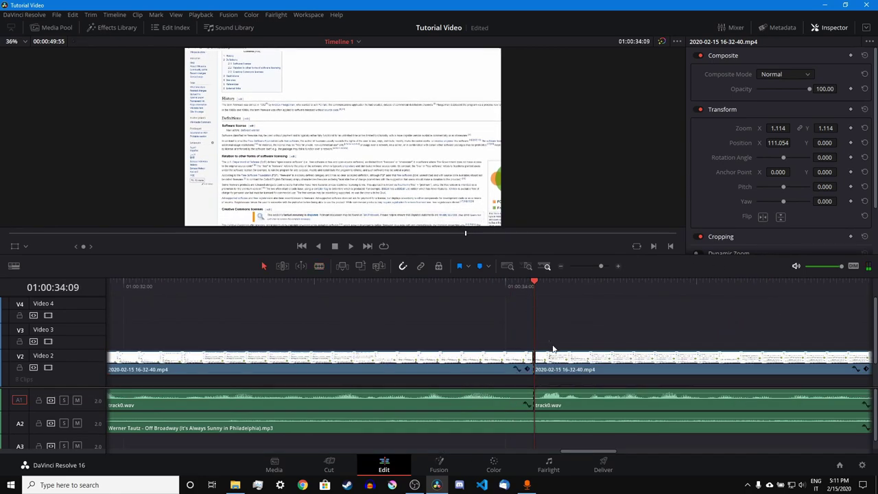
pyautogui.click(553, 350)
pyautogui.press('Delete')
pyautogui.click(590, 266)
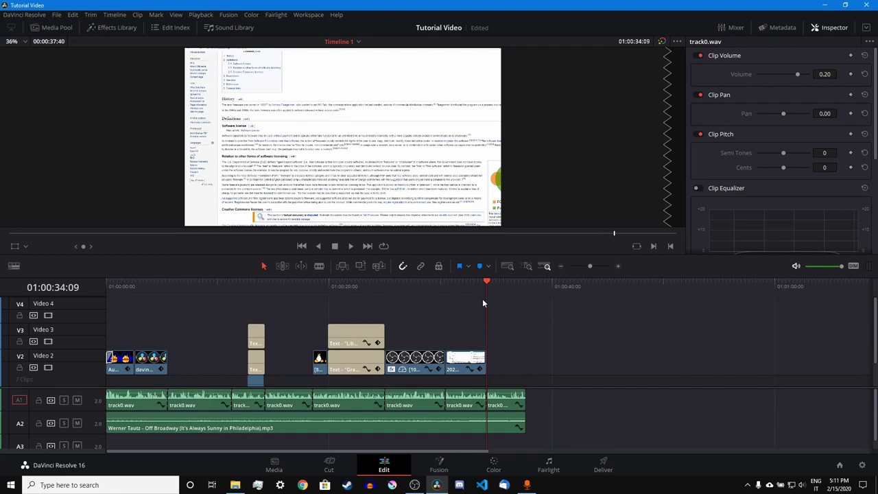
# - Keyframe the clip's zoom so it grows to 3.196 partway through
pyautogui.click(467, 281)
pyautogui.click(603, 267)
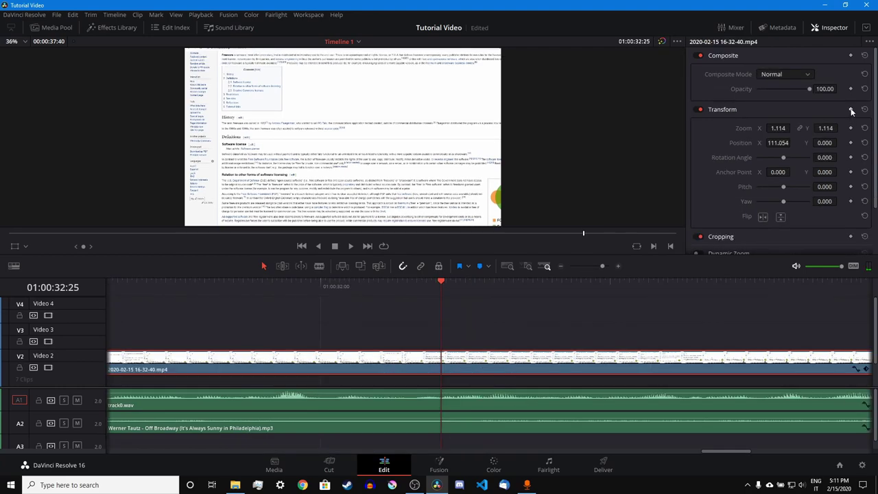
pyautogui.click(489, 286)
pyautogui.press('Left')
pyautogui.click(14, 245)
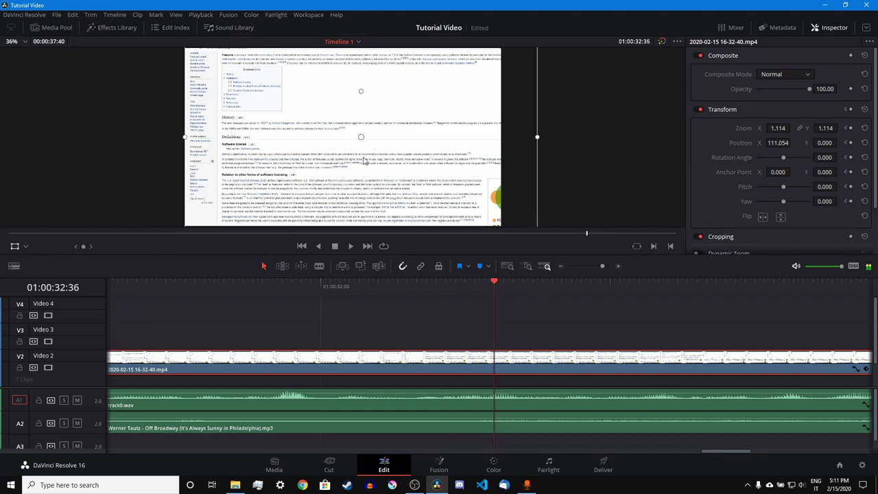
pyautogui.moveTo(539, 140)
pyautogui.mouseDown()
pyautogui.moveTo(788, 160)
pyautogui.moveTo(776, 288)
pyautogui.mouseUp()
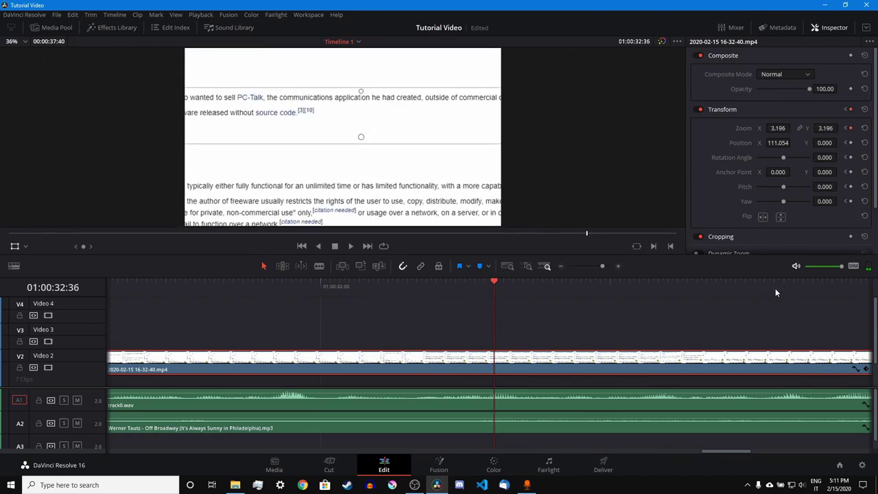
pyautogui.click(863, 370)
# - Play back the zoom animation, then return the playhead to the timeline start
pyautogui.click(441, 285)
pyautogui.press('space')
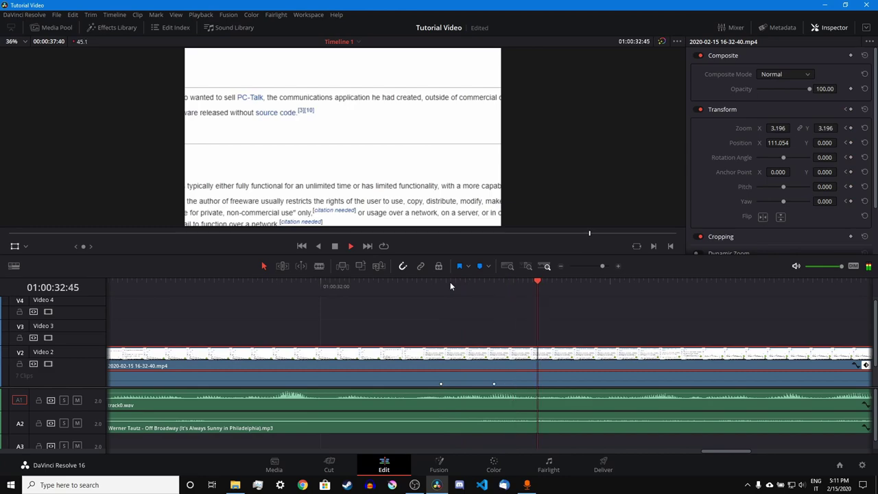
pyautogui.moveTo(603, 266); pyautogui.dragTo(596, 265)
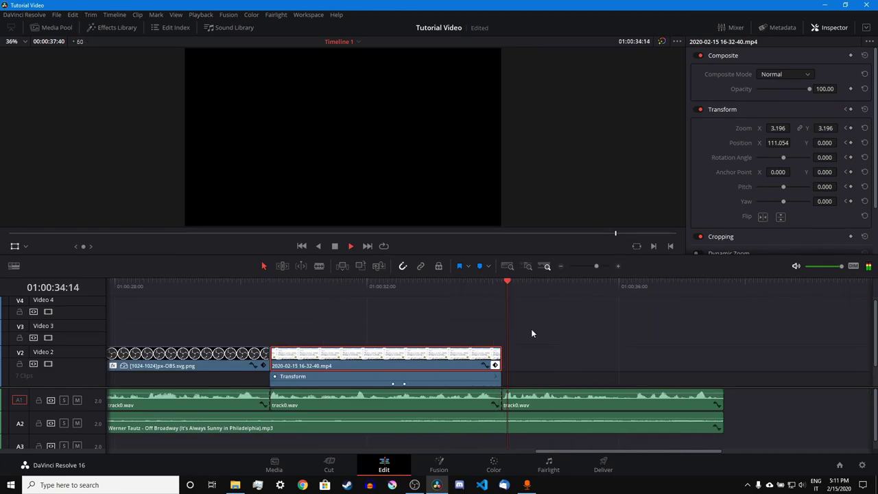
pyautogui.click(495, 365)
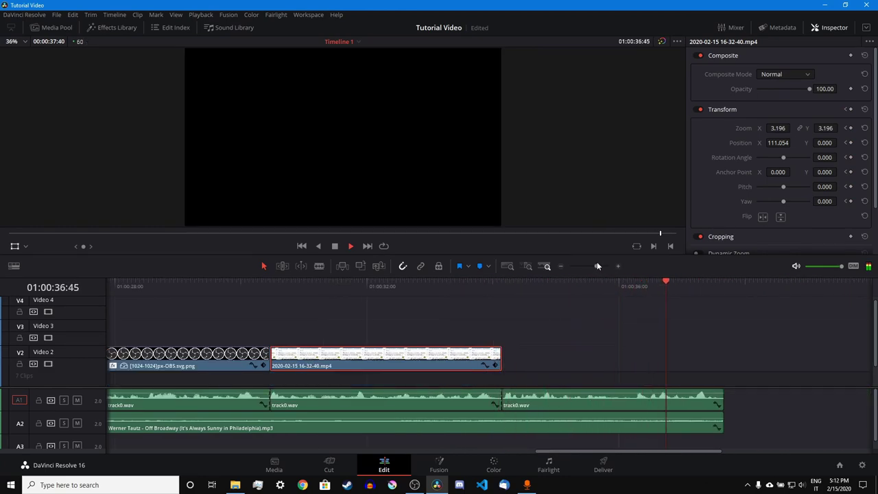
pyautogui.moveTo(597, 266); pyautogui.dragTo(589, 266)
pyautogui.press('Home')
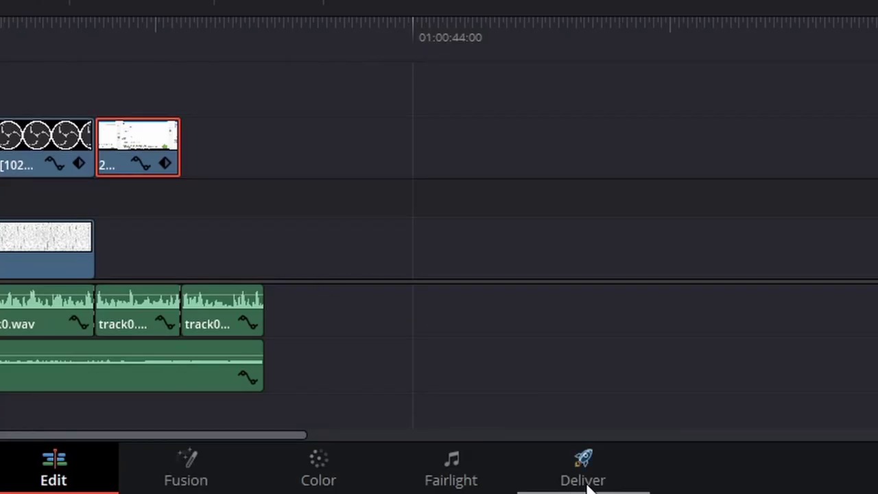
# - Set the render filename to 'Tutorial Video', destination Videos folder, format MP4
pyautogui.click(604, 470)
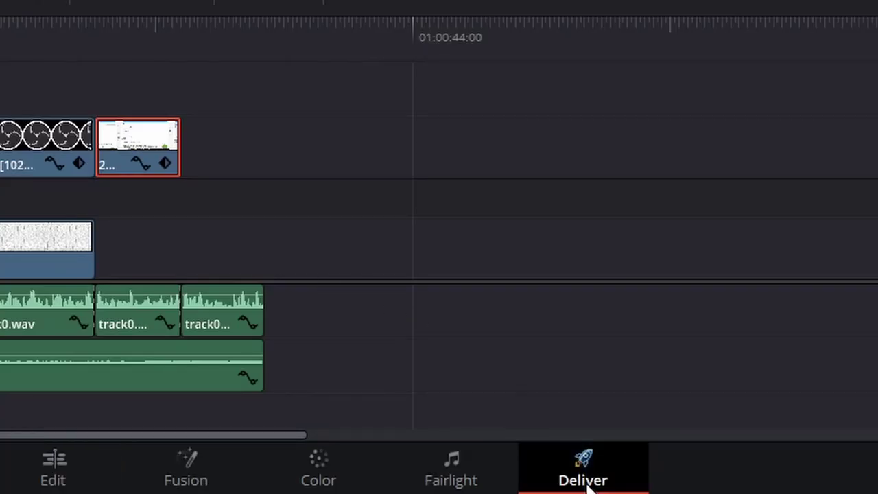
pyautogui.doubleClick(210, 160)
pyautogui.write('Tutorial Video')
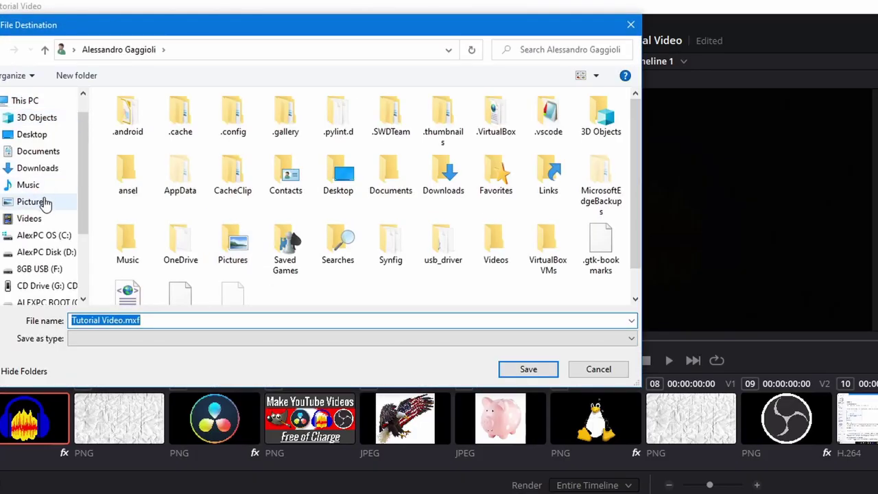
pyautogui.click(29, 218)
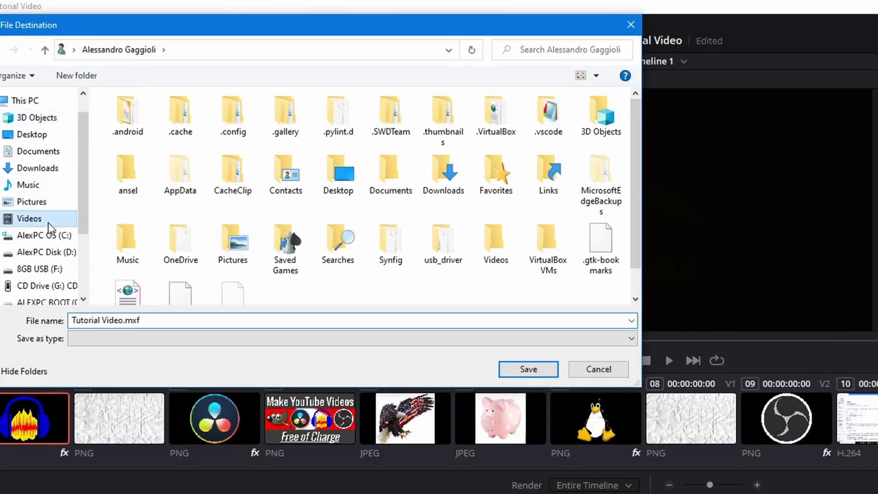
pyautogui.press('Return')
pyautogui.click(103, 262)
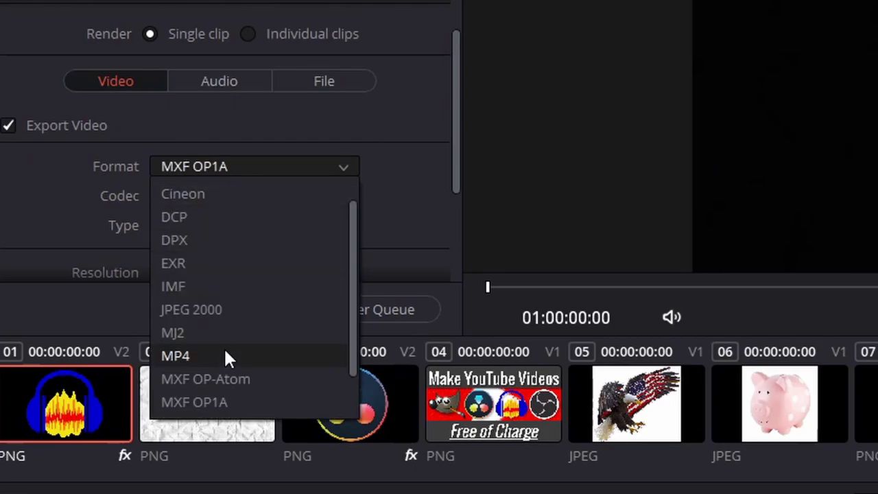
pyautogui.click(131, 387)
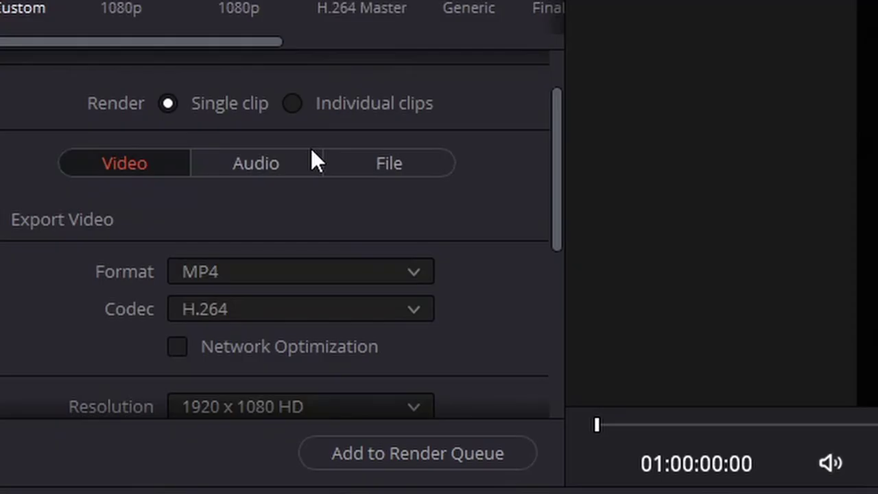
# - Add the job to the render queue and start rendering
pyautogui.scroll(-3, 261, 81)
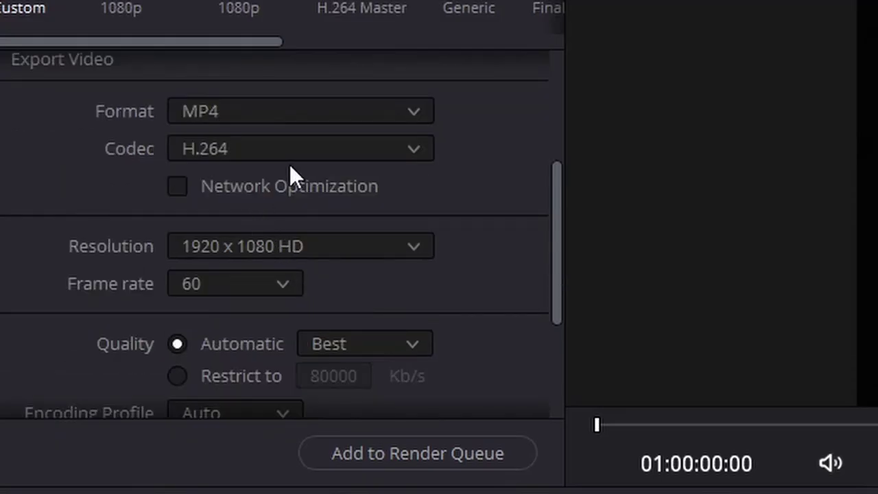
pyautogui.scroll(-3, 240, 374)
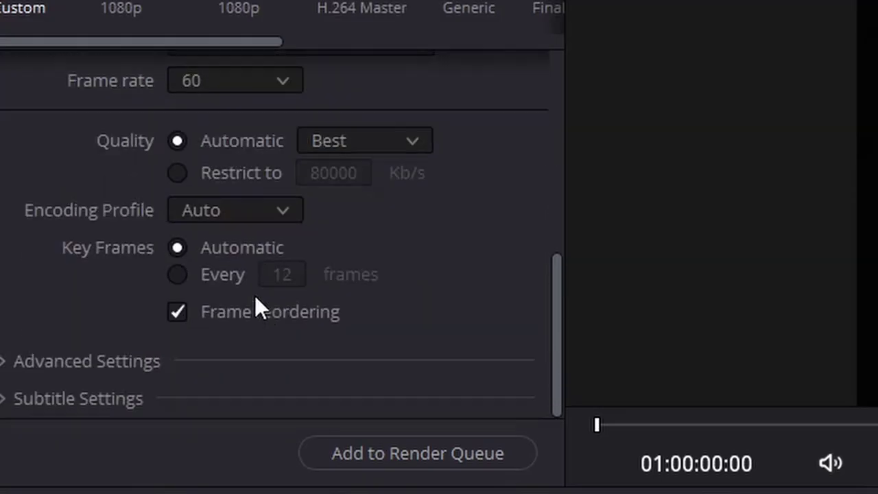
pyautogui.scroll(5, 255, 304)
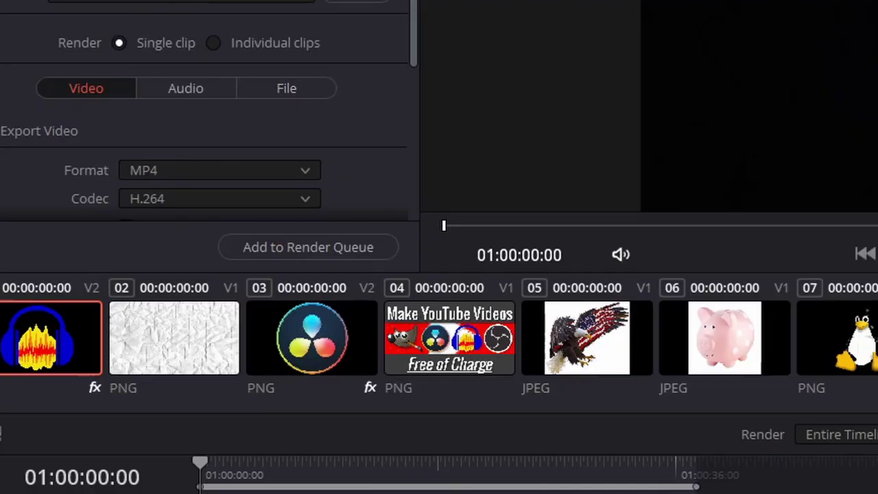
pyautogui.scroll(-5, 189, 99)
pyautogui.scroll(5, 140, 60)
pyautogui.click(295, 245)
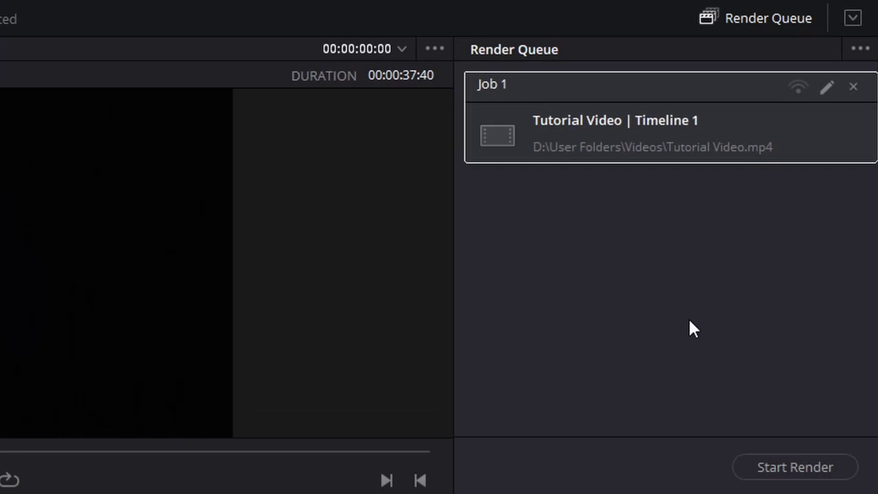
pyautogui.click(830, 478)
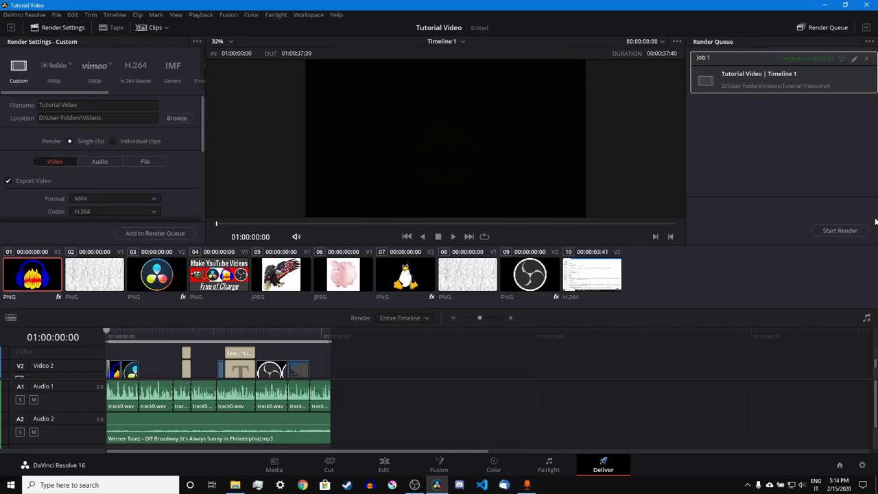
# - Open the Videos folder and select the rendered Tutorial Video.mp4
pyautogui.click(235, 485)
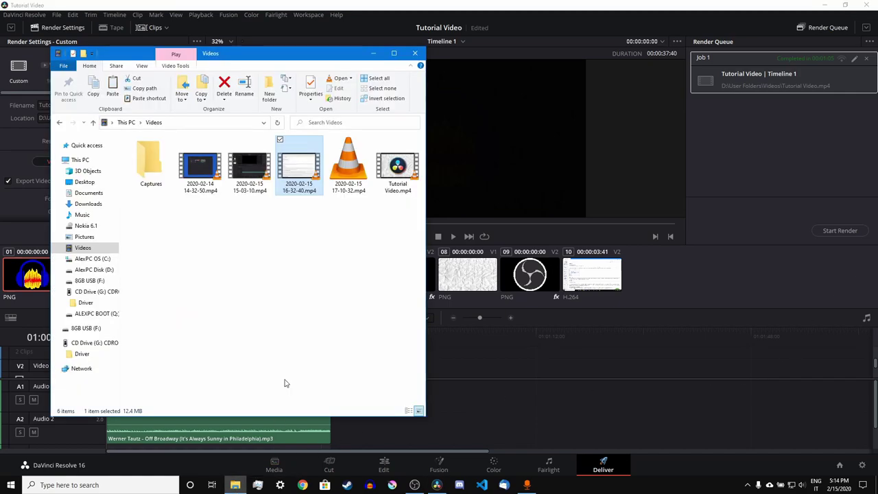
pyautogui.click(385, 184)
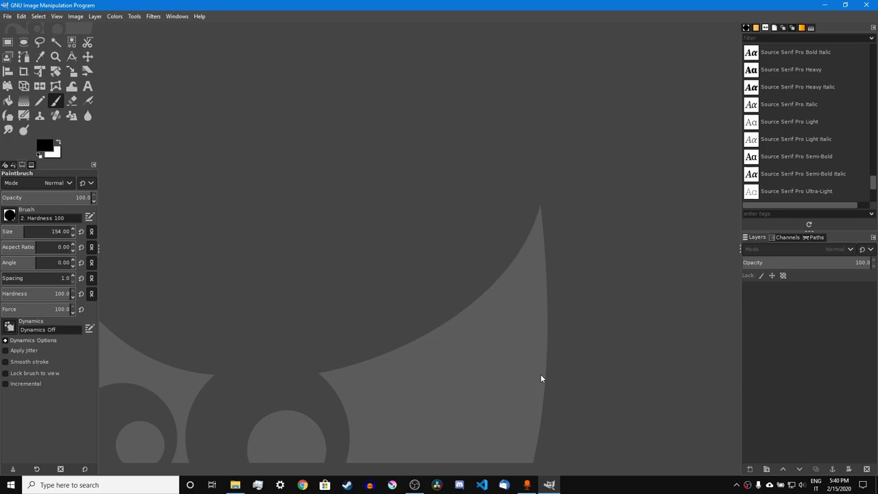
# - Create a 1920x1080 white image and drop davinci-logo.png onto it as a layer
pyautogui.hotkey('ctrl', 'n')
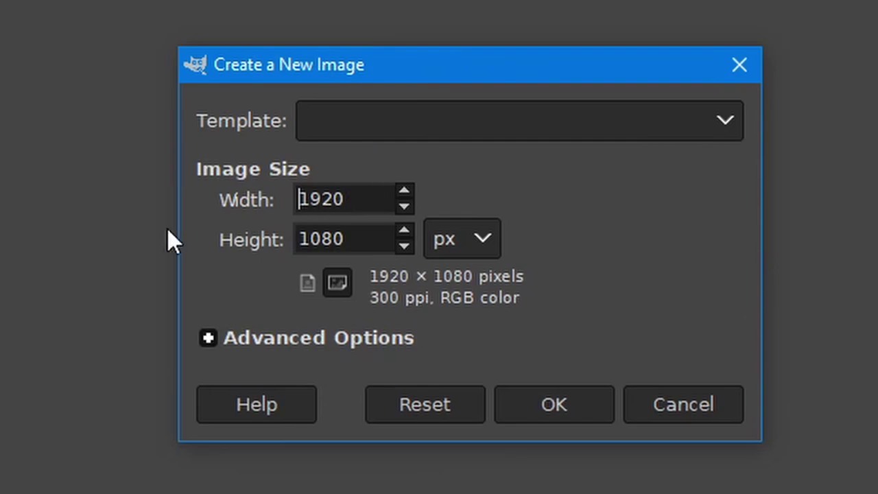
pyautogui.press('Return')
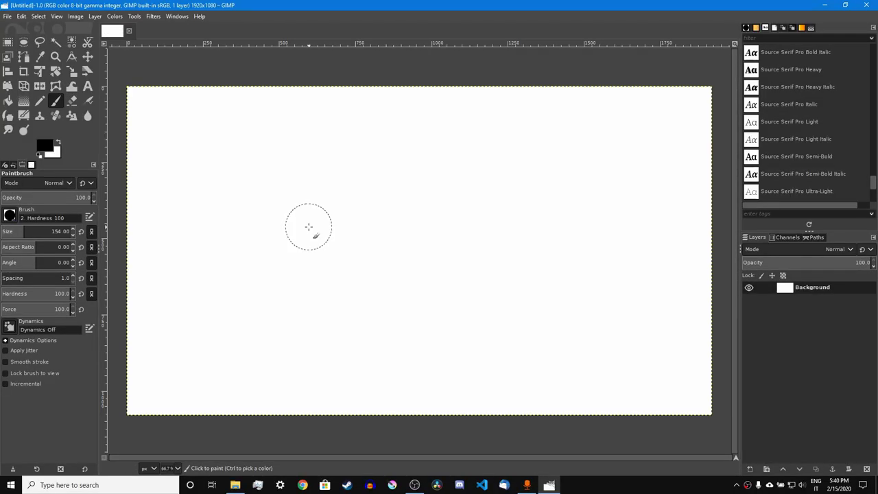
pyautogui.click(234, 485)
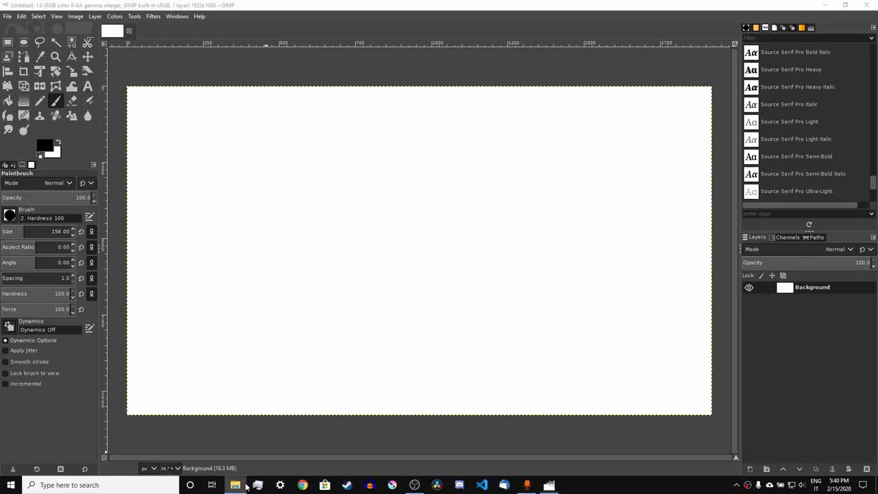
pyautogui.moveTo(612, 317); pyautogui.dragTo(178, 282)
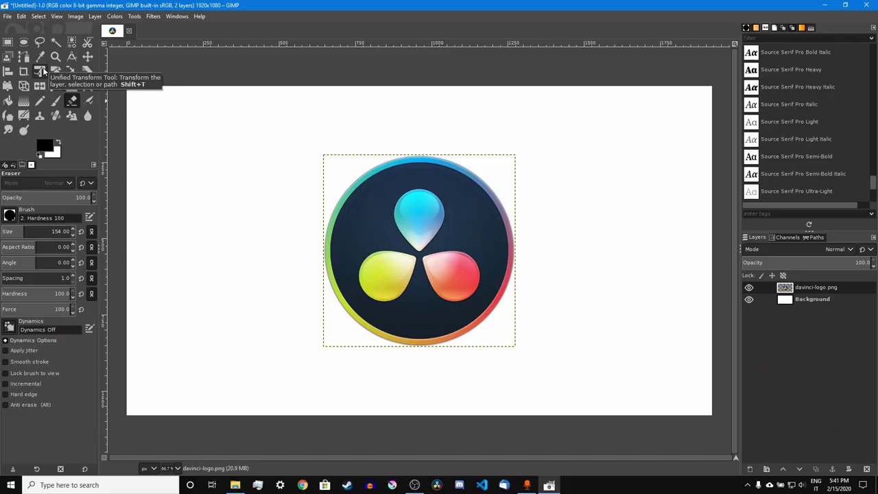
# - Put Unified Transform handles on the logo and move it about 250 px left
pyautogui.click(59, 101)
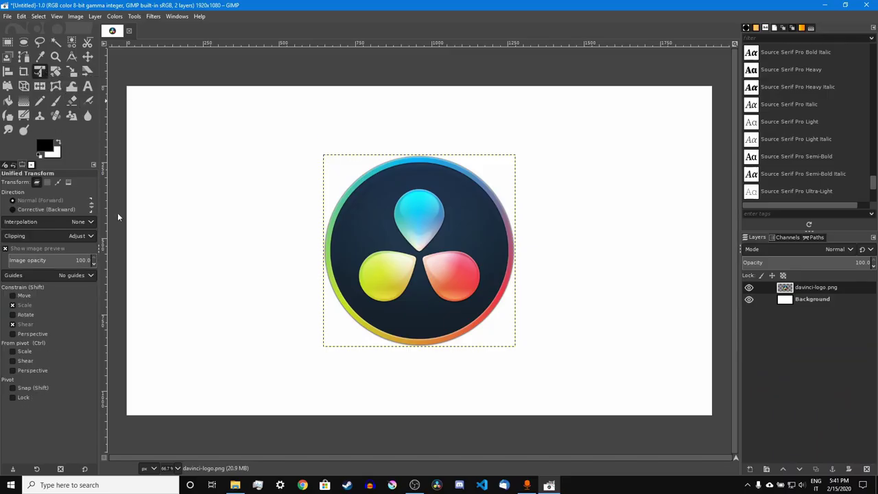
pyautogui.click(403, 248)
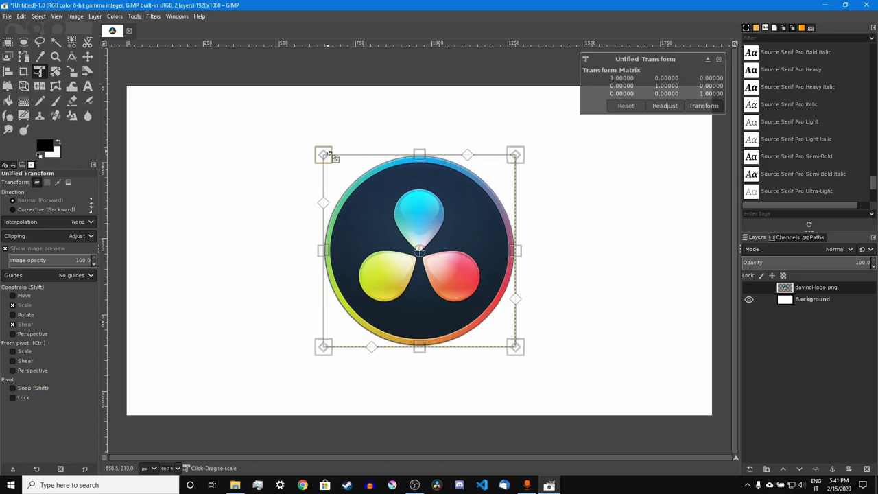
pyautogui.moveTo(324, 155)
pyautogui.mouseDown()
pyautogui.moveTo(215, 86)
pyautogui.moveTo(335, 161)
pyautogui.mouseUp()
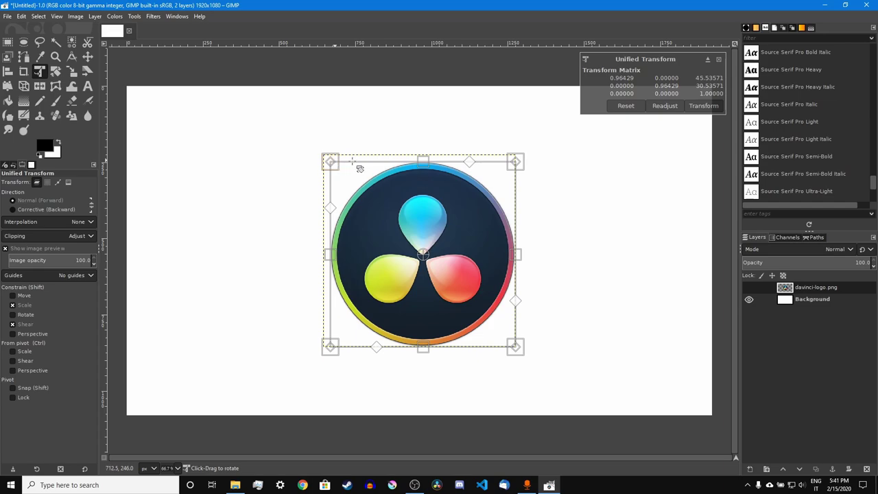
pyautogui.moveTo(424, 161); pyautogui.dragTo(428, 187)
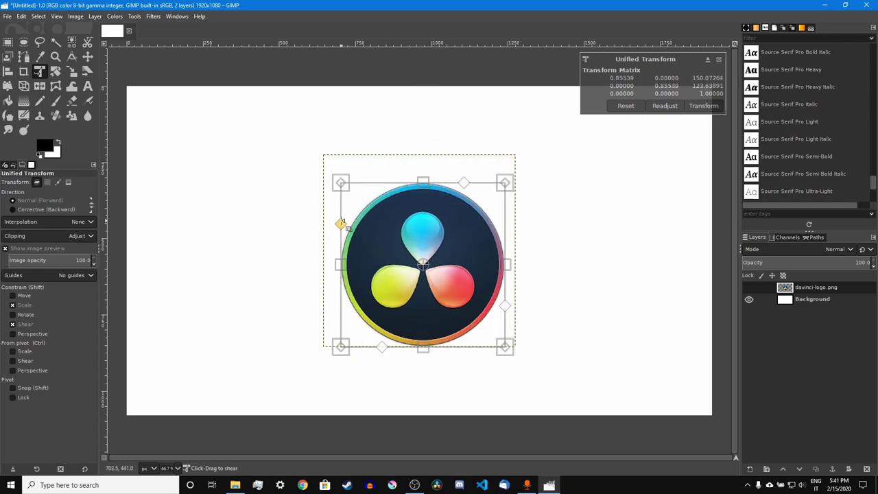
pyautogui.moveTo(339, 221); pyautogui.dragTo(298, 321)
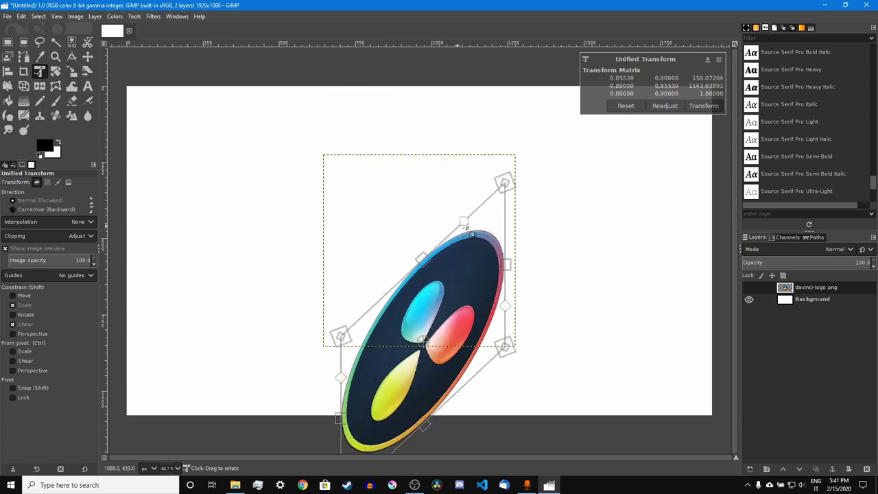
pyautogui.moveTo(463, 221); pyautogui.dragTo(373, 137)
pyautogui.hotkey('ctrl', 'z')
pyautogui.hotkey('ctrl', 'z')
pyautogui.hotkey('ctrl', 'z')
pyautogui.hotkey('ctrl', 'z')
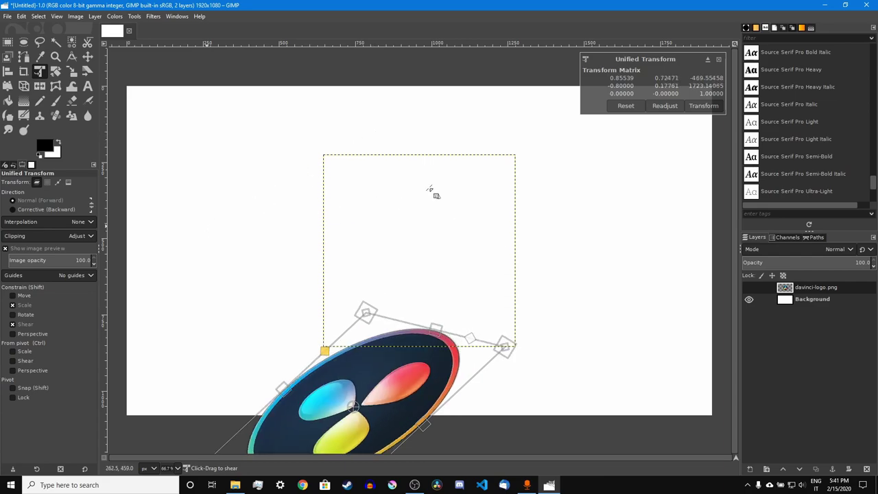
pyautogui.moveTo(488, 245); pyautogui.dragTo(315, 228)
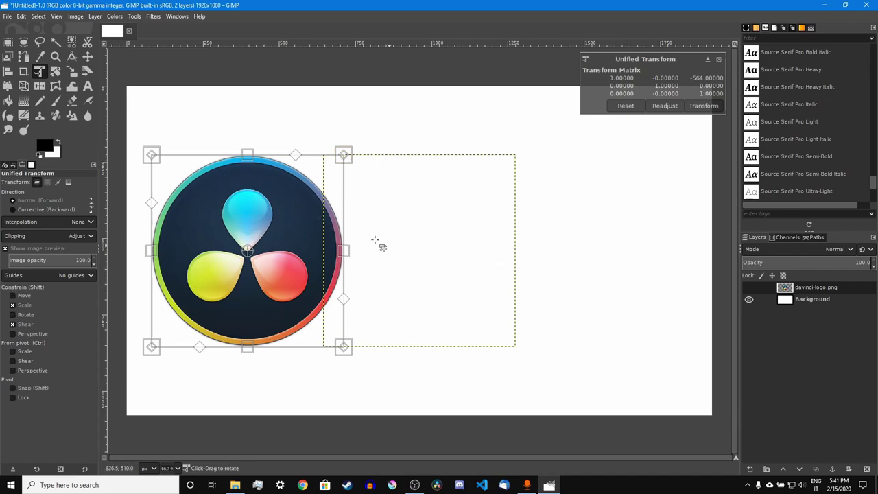
# - Stretch the logo's corners and right edge to fill the left side, then apply
pyautogui.moveTo(153, 154); pyautogui.dragTo(151, 105)
pyautogui.moveTo(151, 347); pyautogui.dragTo(154, 392)
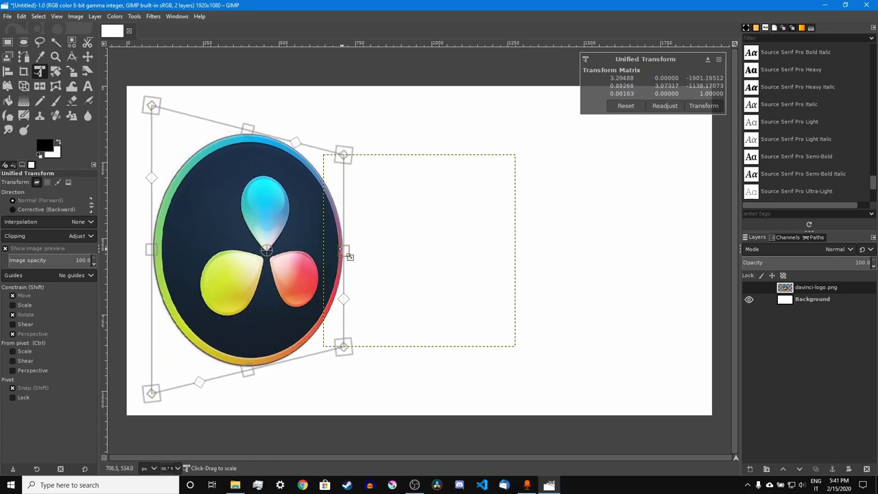
pyautogui.moveTo(347, 255); pyautogui.dragTo(371, 259)
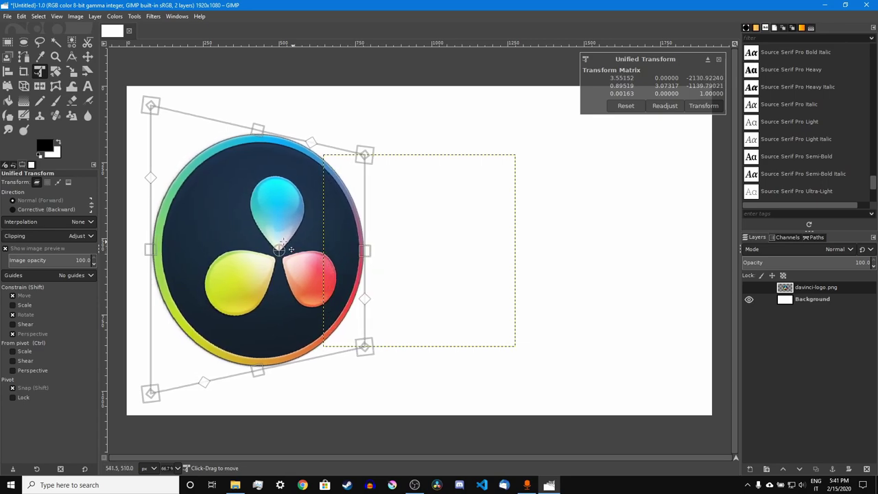
pyautogui.moveTo(300, 249); pyautogui.dragTo(284, 249)
pyautogui.moveTo(354, 259); pyautogui.dragTo(365, 258)
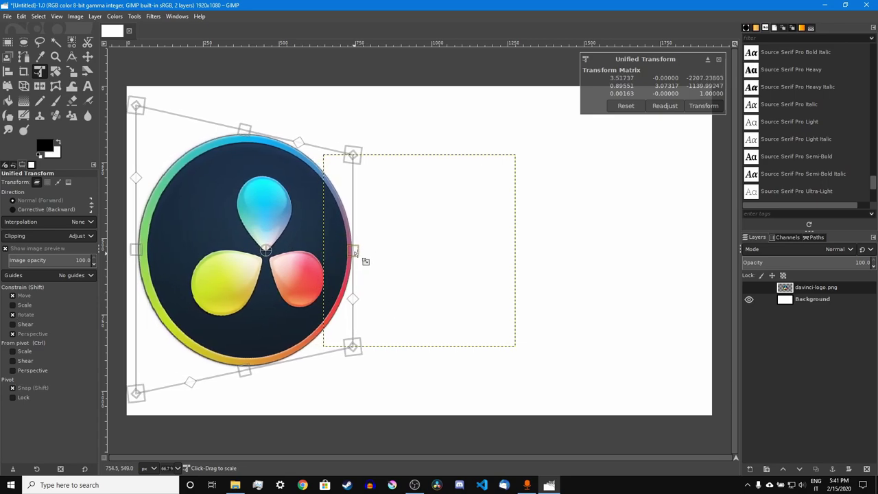
pyautogui.press('Return')
# - Draw a text box right of the logo and paste the 'Tutorial Video' title into it
pyautogui.press('t')
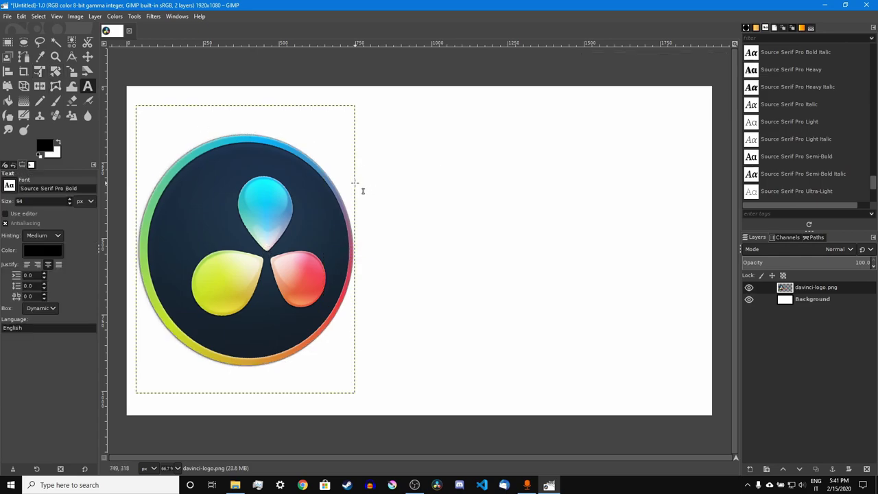
pyautogui.moveTo(352, 144); pyautogui.dragTo(713, 368)
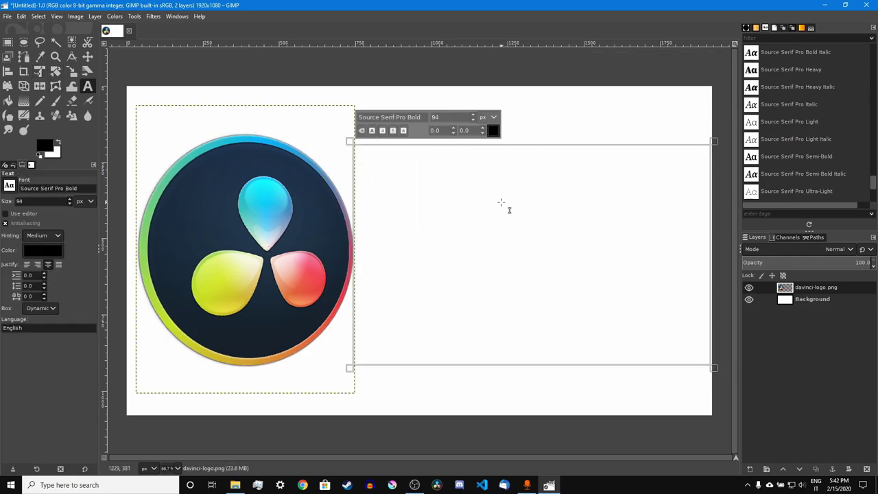
pyautogui.write('Tutorial Video')
pyautogui.hotkey('ctrl', 'a')
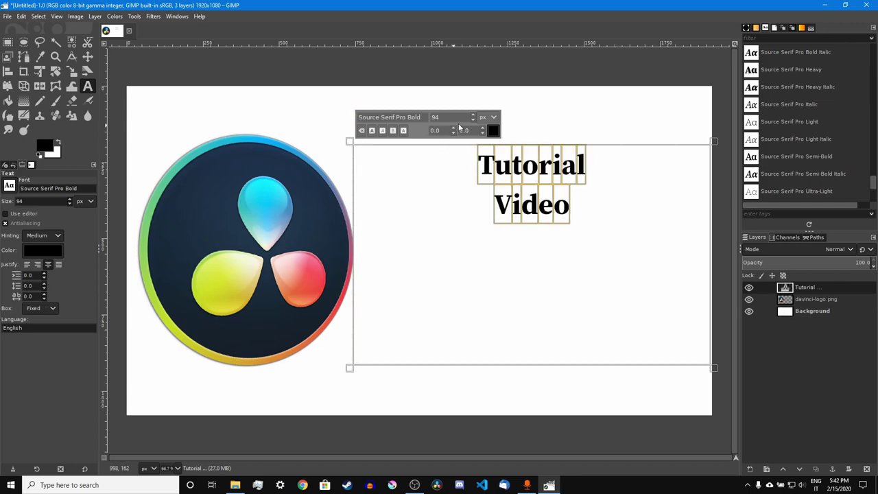
# - Raise the title to 233 px and try several italic and ultra-light fonts
pyautogui.scroll(20, 471, 118)
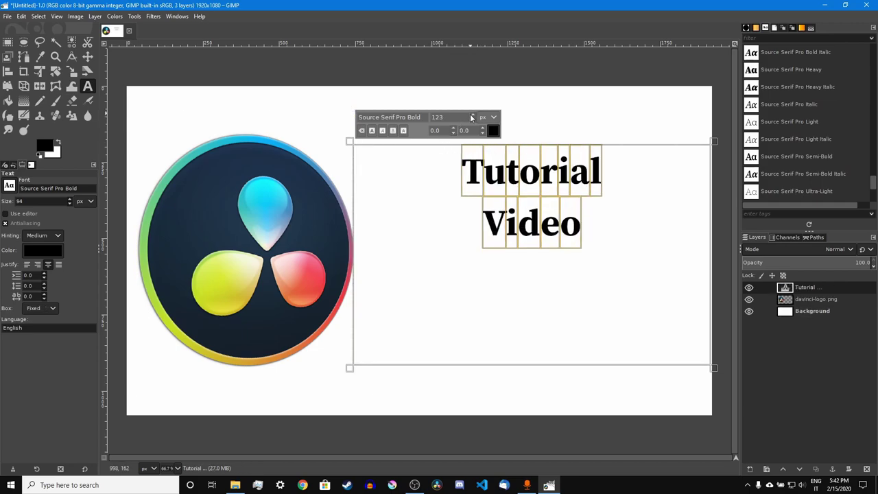
pyautogui.scroll(20, 471, 118)
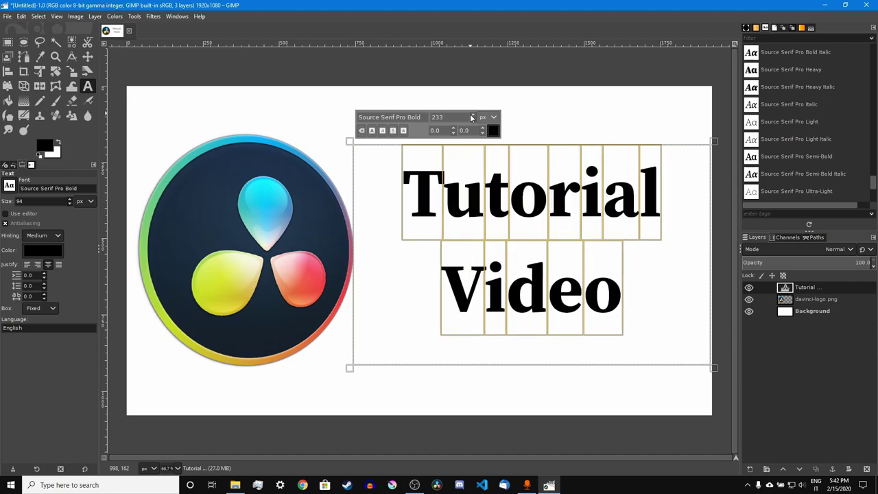
pyautogui.scroll(3, 794, 103)
pyautogui.click(794, 118)
pyautogui.click(805, 177)
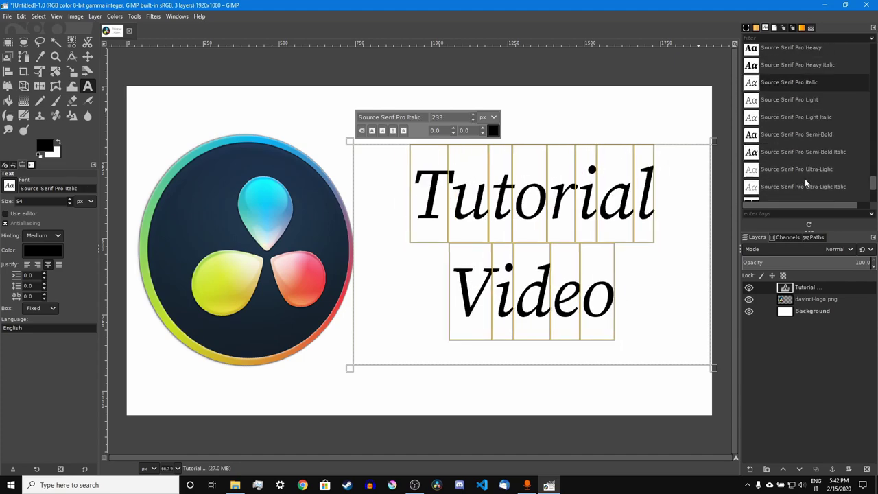
pyautogui.scroll(-4, 804, 179)
pyautogui.click(805, 179)
pyautogui.click(803, 142)
pyautogui.scroll(4, 791, 134)
pyautogui.click(787, 107)
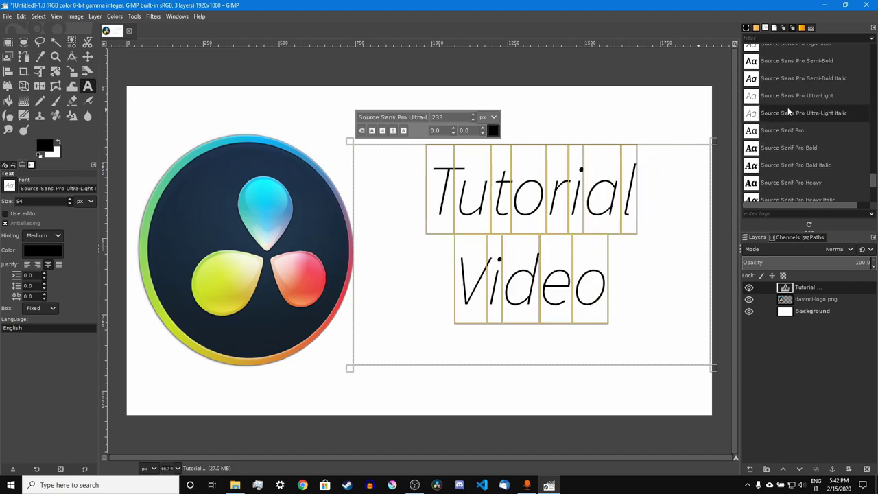
pyautogui.scroll(3, 786, 106)
pyautogui.scroll(8, 782, 131)
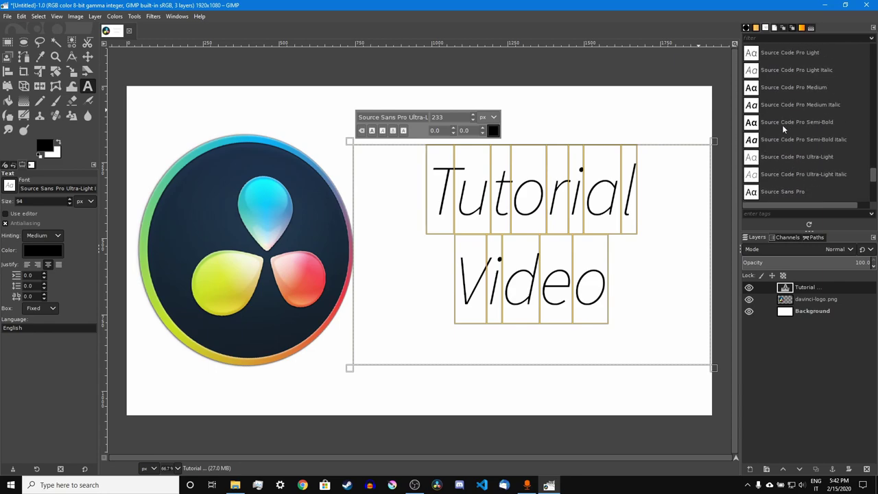
pyautogui.scroll(8, 789, 141)
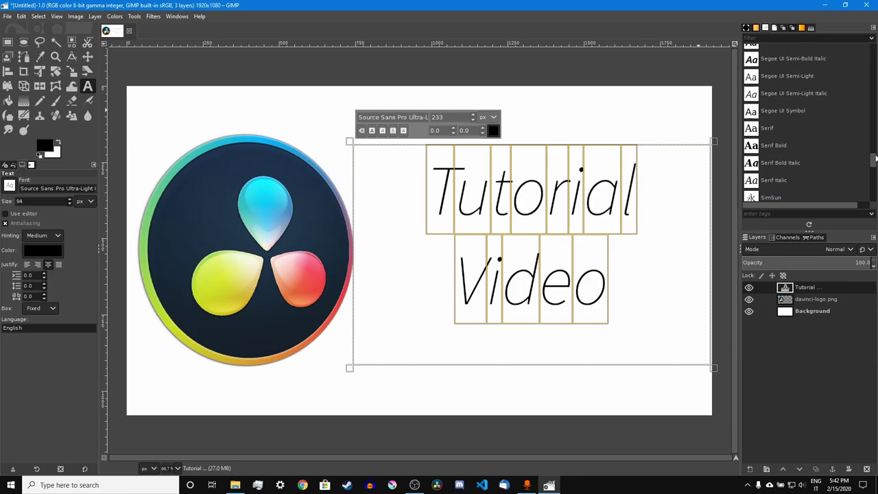
pyautogui.scroll(3, 789, 137)
# - Set the title in Oswald at 267 px, -109 line spacing, right-aligned
pyautogui.click(783, 135)
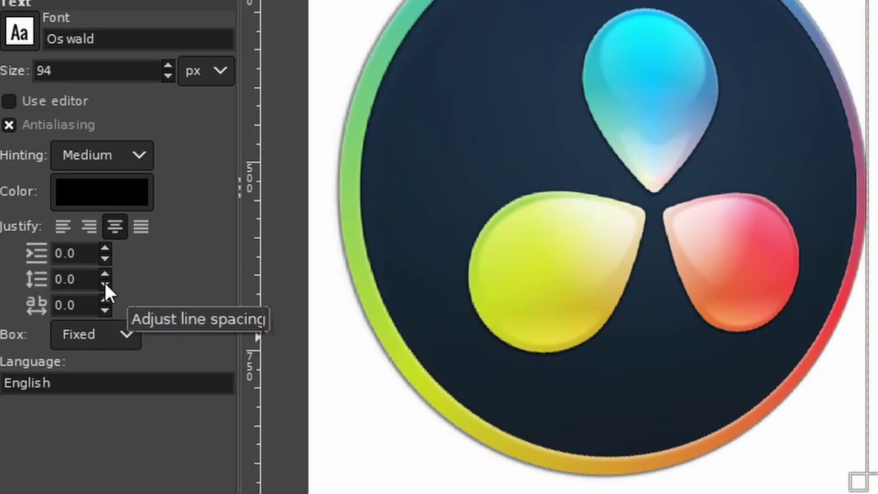
pyautogui.scroll(-20, 104, 281)
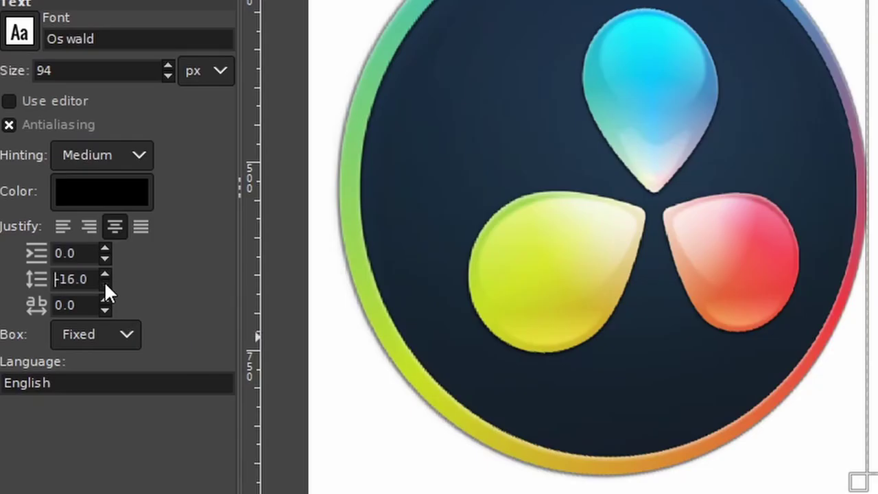
pyautogui.scroll(-20, 104, 280)
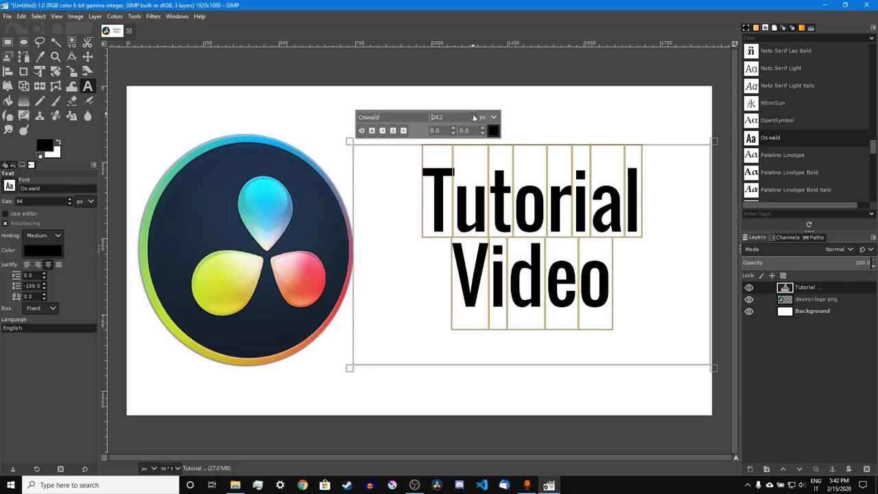
pyautogui.scroll(3, 473, 118)
pyautogui.click(26, 265)
pyautogui.click(38, 265)
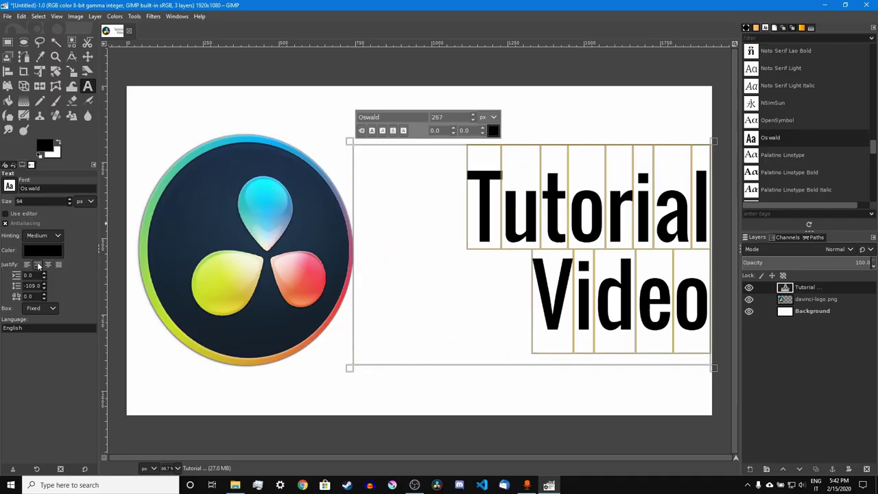
# - Shift the title left and slightly up with the Unified Transform tool
pyautogui.click(39, 71)
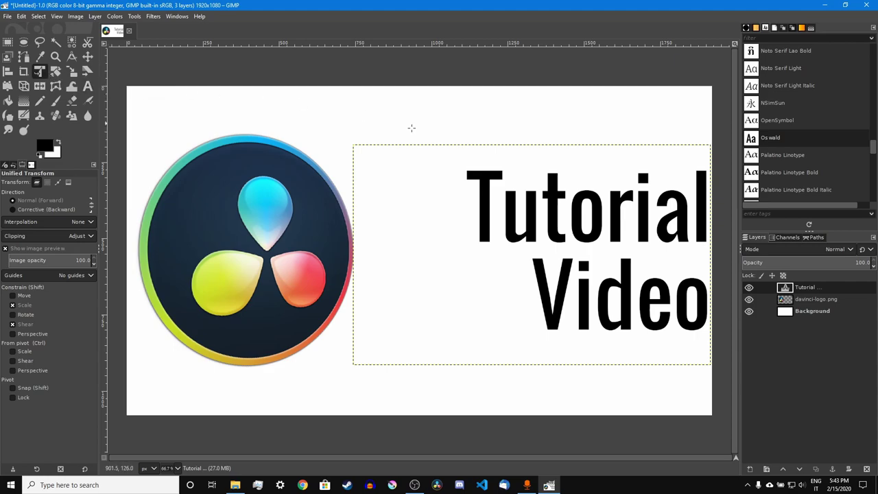
pyautogui.click(580, 217)
pyautogui.moveTo(580, 218); pyautogui.dragTo(514, 206)
# - Stretch the 'Tutorial Video' title wider and move it right, beside the logo
pyautogui.moveTo(633, 254); pyautogui.dragTo(666, 255)
pyautogui.press('Return')
pyautogui.moveTo(408, 205); pyautogui.dragTo(429, 206)
pyautogui.hotkey('shift', 'f')
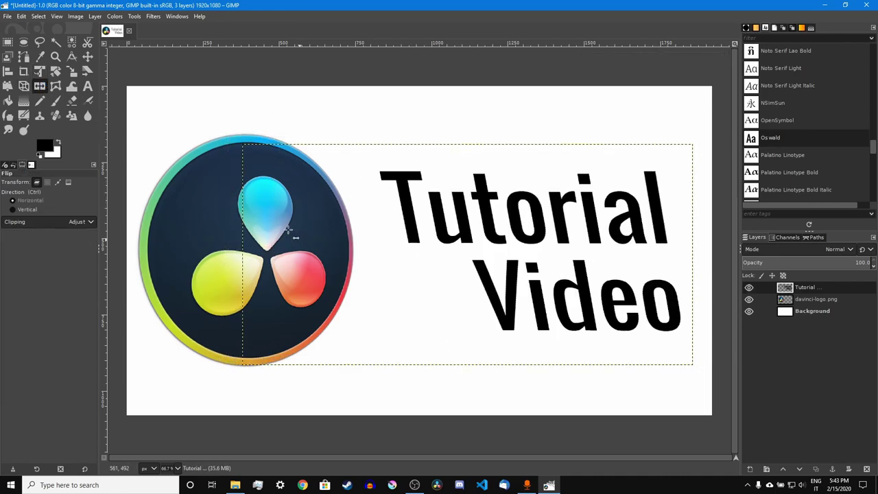
pyautogui.press('-')
pyautogui.press('-')
pyautogui.press('-')
pyautogui.press('-')
pyautogui.press('-')
pyautogui.press('+')
pyautogui.press('+')
pyautogui.press('+')
pyautogui.press('+')
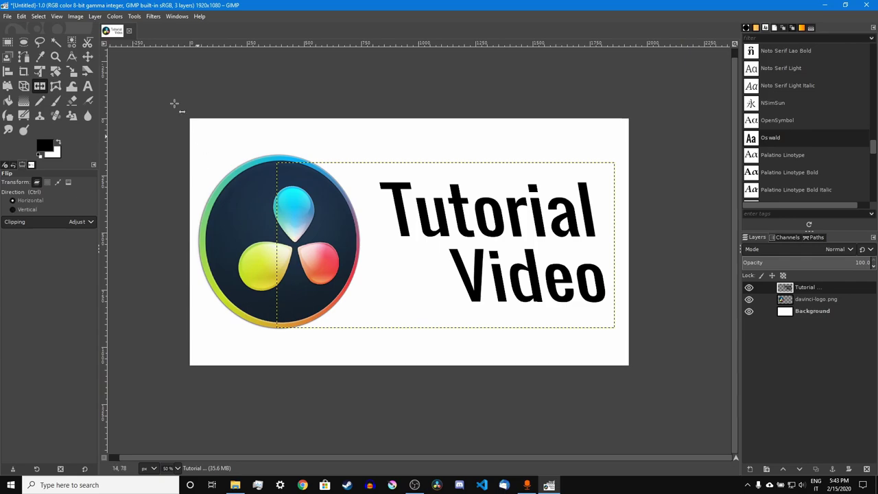
# - Apply a Drop Shadow from Light and Shadow filters to the title
pyautogui.click(153, 17)
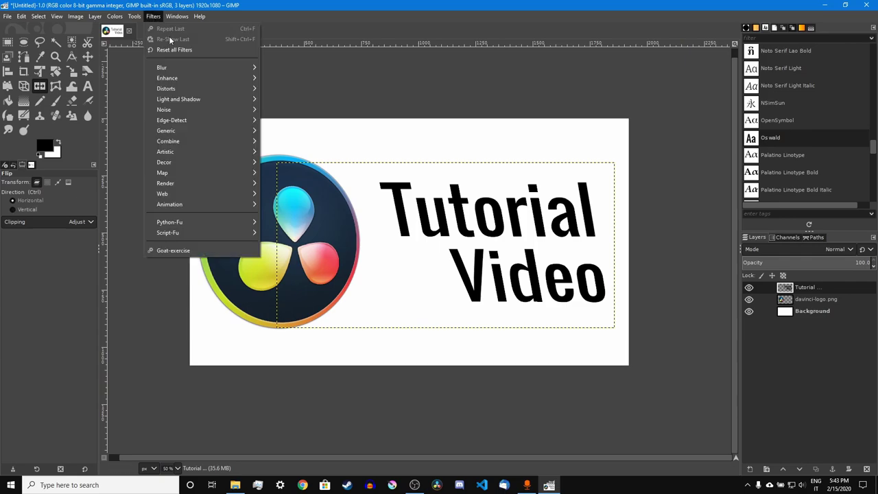
pyautogui.moveTo(196, 102)
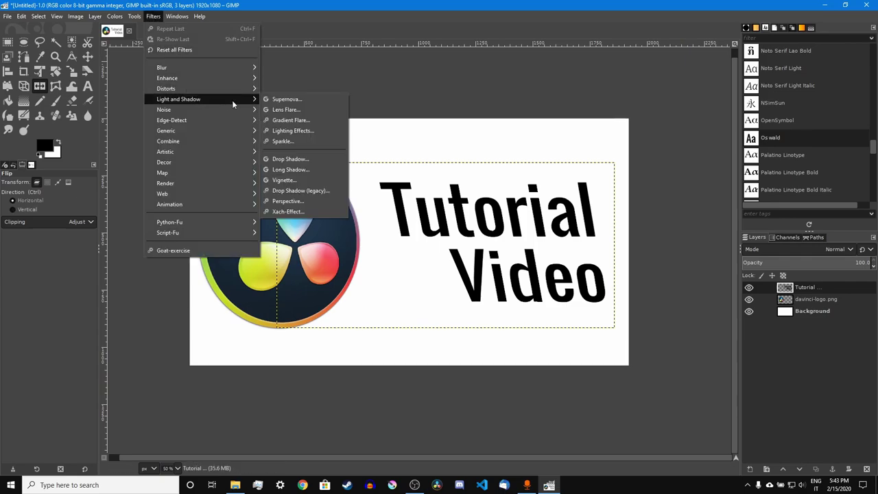
pyautogui.click(294, 159)
pyautogui.click(110, 305)
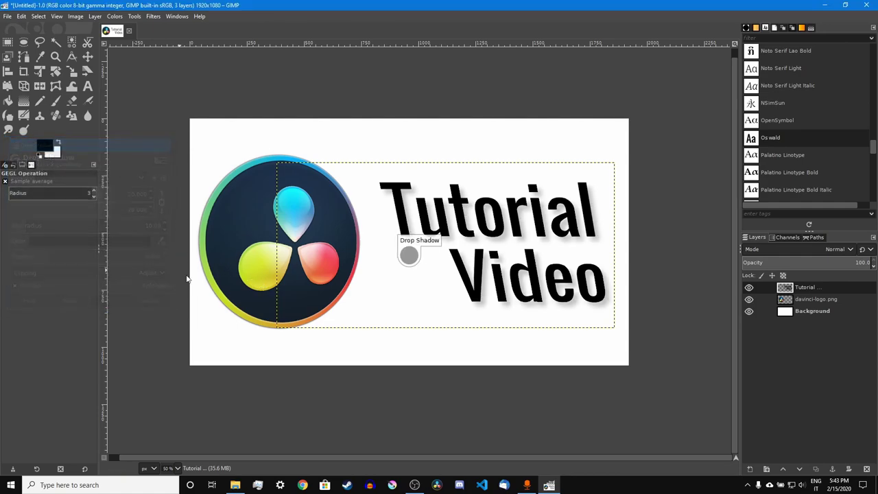
pyautogui.click(815, 300)
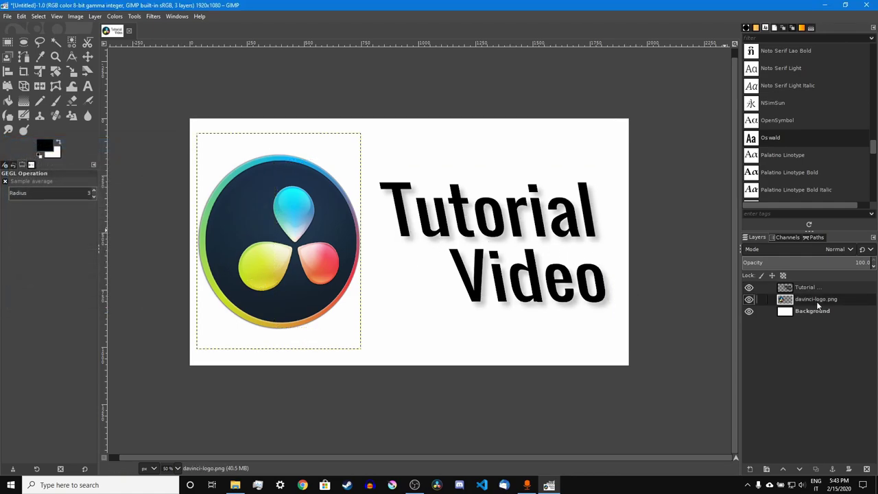
# - Drop Background.png onto the canvas and move its layer below the davinci-logo.png layer
pyautogui.click(135, 16)
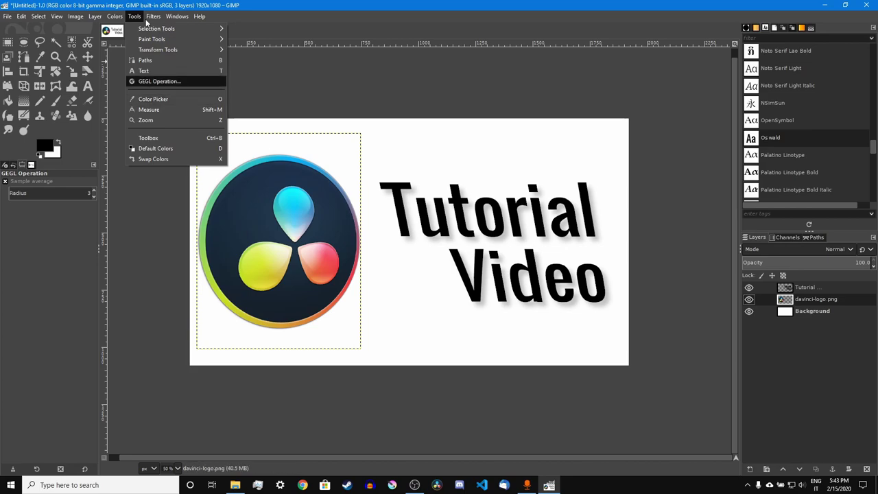
pyautogui.hotkey('alt', 'Tab')
pyautogui.moveTo(473, 226); pyautogui.dragTo(259, 253)
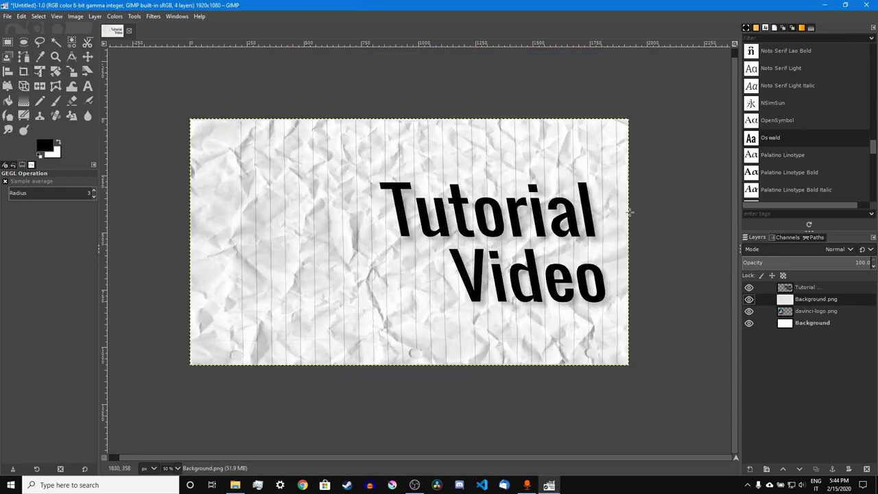
pyautogui.moveTo(809, 302); pyautogui.dragTo(811, 317)
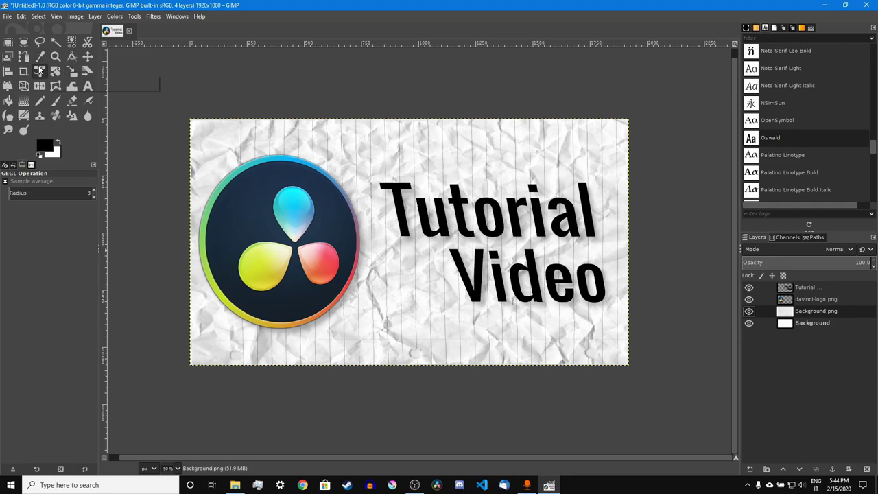
# - Select the Blur tool and enlarge its brush size to 392
pyautogui.click(153, 16)
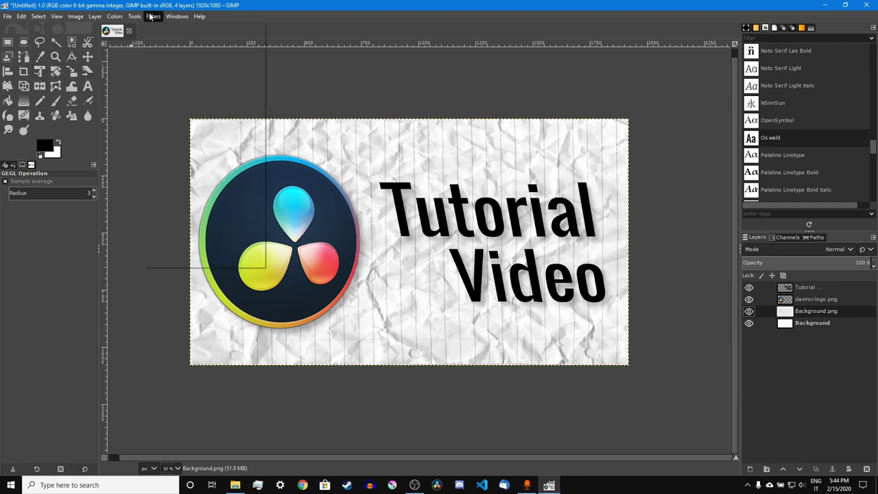
pyautogui.click(126, 83)
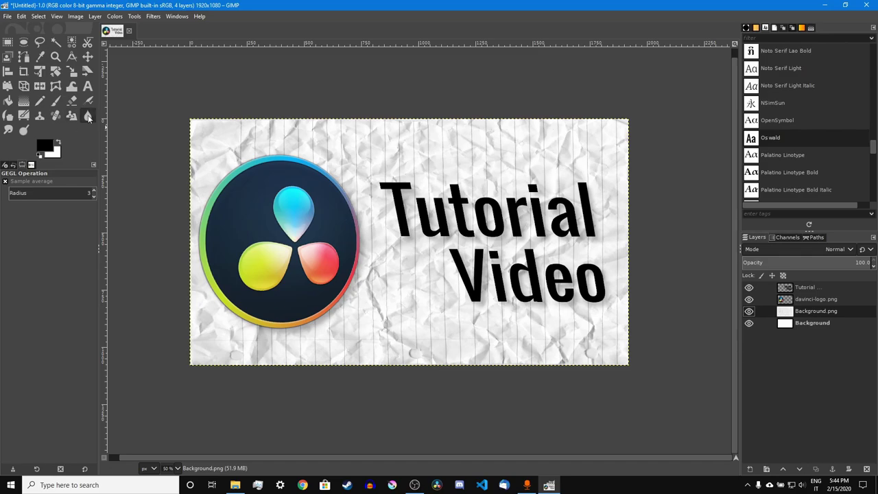
pyautogui.click(87, 115)
pyautogui.moveTo(27, 232); pyautogui.dragTo(43, 232)
pyautogui.hotkey('shift', 'f')
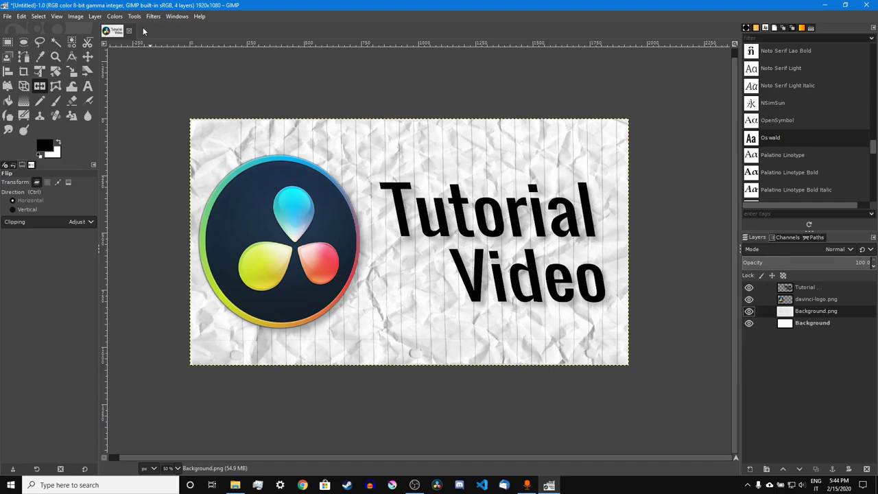
# - Apply a Gaussian Blur with lowered size to the Background.png layer
pyautogui.click(153, 16)
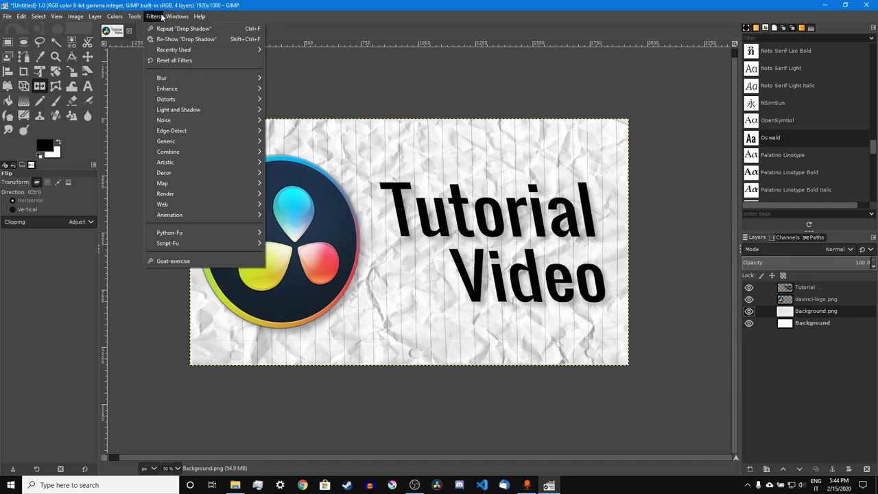
pyautogui.moveTo(183, 81)
pyautogui.click(276, 78)
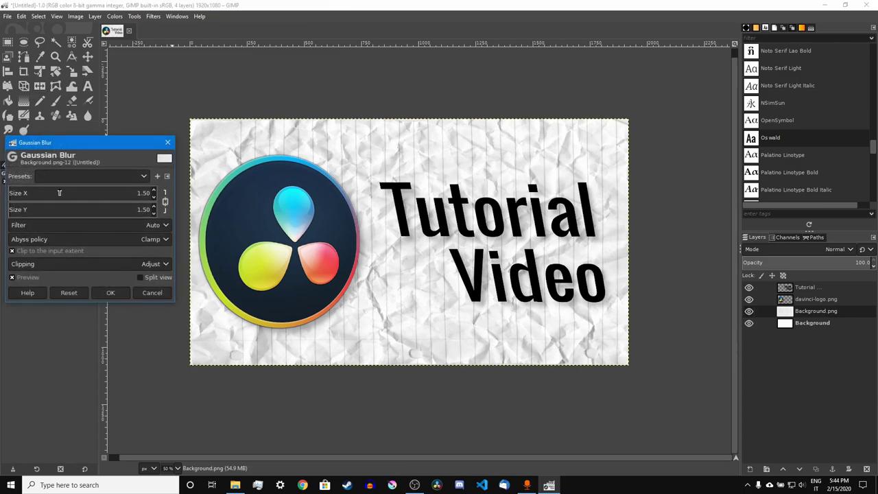
pyautogui.moveTo(33, 193); pyautogui.dragTo(23, 193)
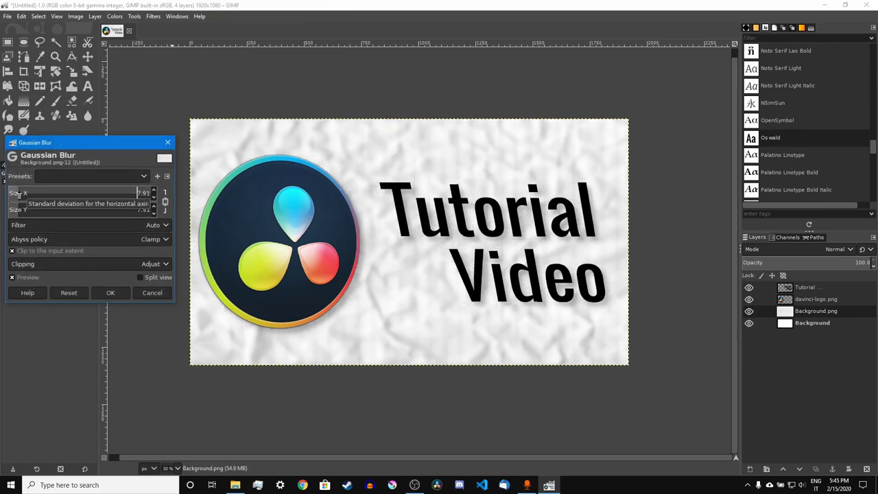
pyautogui.click(125, 293)
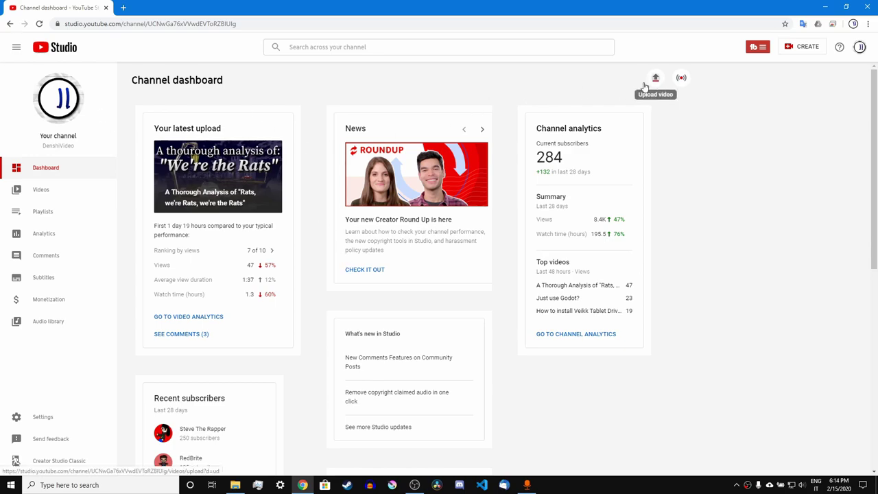
# - Start a new upload with Tutorial Video.mp4 from the file folder
pyautogui.click(655, 79)
pyautogui.hotkey('alt', 'Tab')
pyautogui.moveTo(604, 56); pyautogui.dragTo(775, 57)
pyautogui.moveTo(543, 232); pyautogui.dragTo(423, 257)
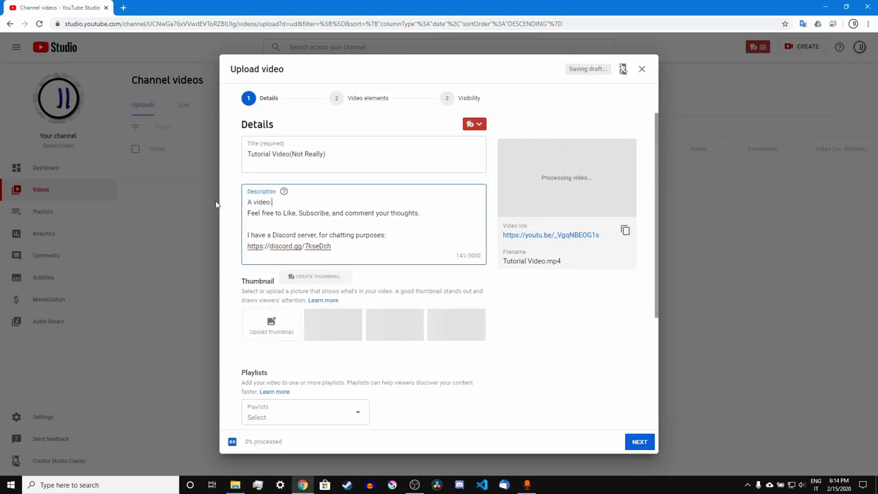
# - Finish the description with 'made in the DaVinciResolve course', leaving the playlist unset
pyautogui.write('made in the DaVinciResolve course')
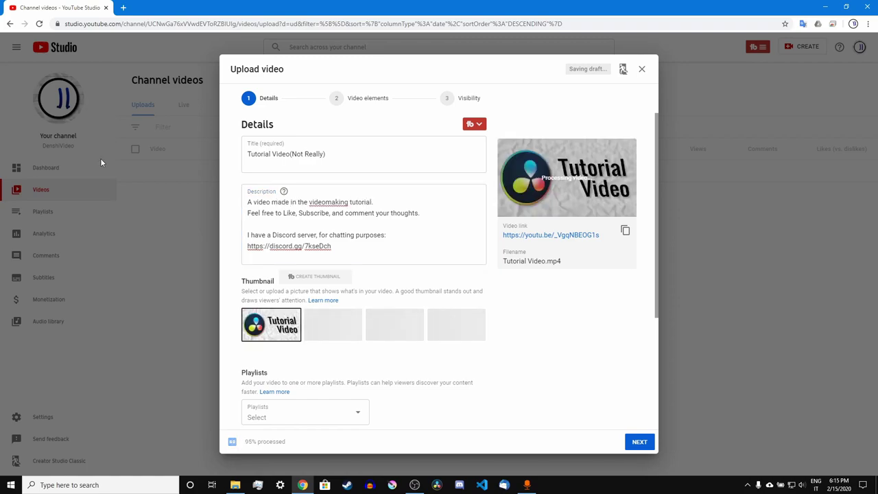
pyautogui.scroll(-2, 325, 265)
pyautogui.click(291, 273)
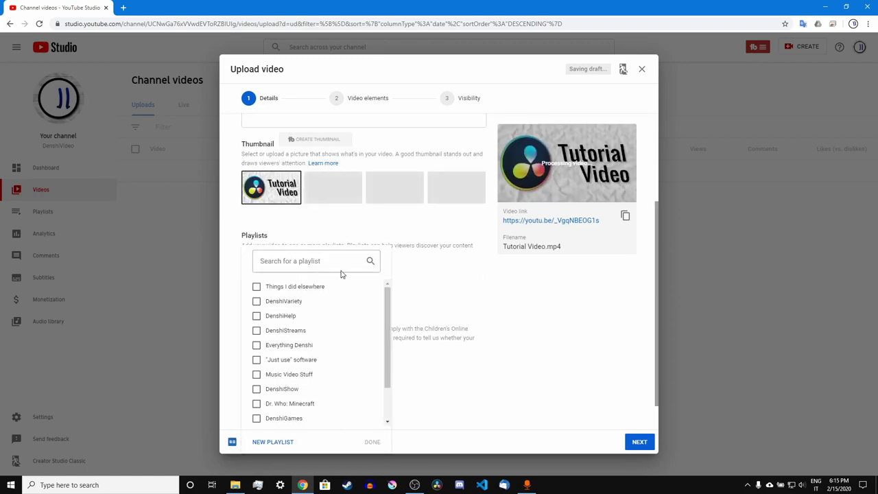
pyautogui.click(439, 297)
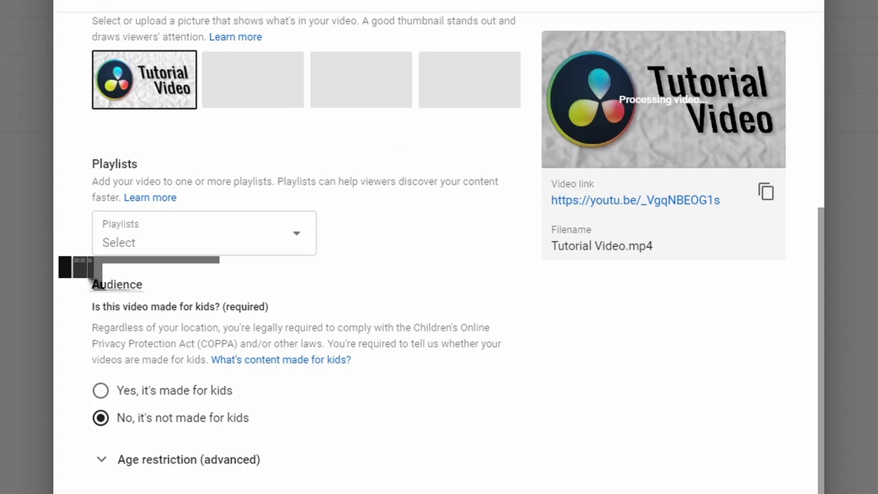
# - Add the tags 'Tutorial Davinci Resolve' and 'Tutorial Audacity' in the Tags box
pyautogui.scroll(-3, 278, 422)
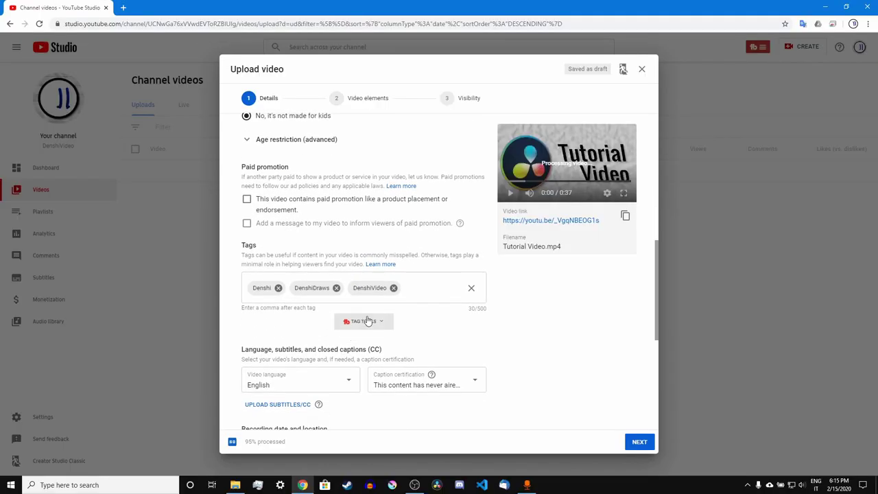
pyautogui.click(416, 289)
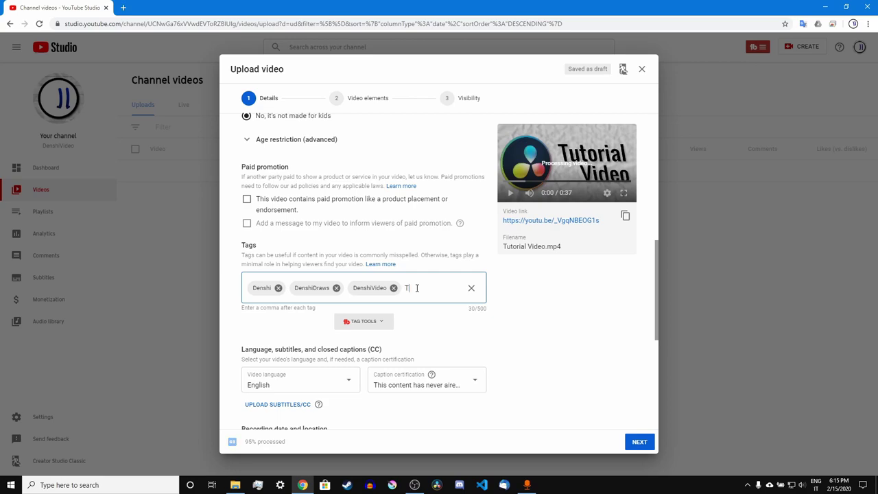
pyautogui.write('utorial ')
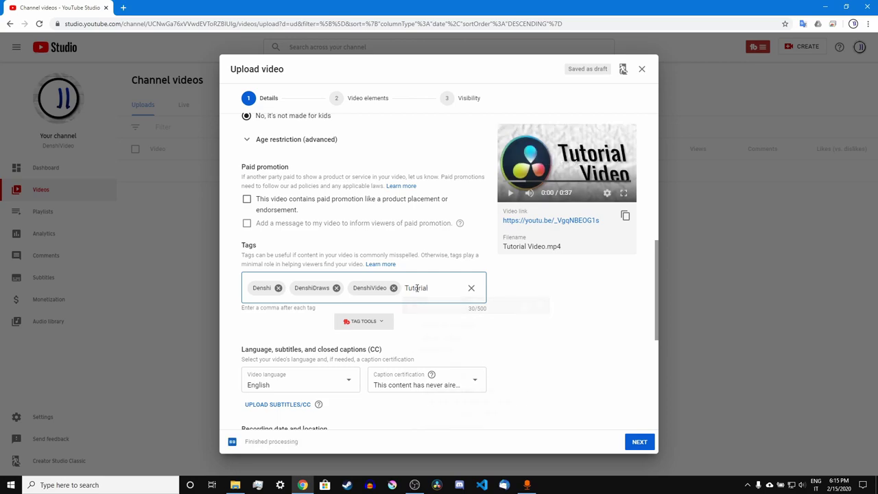
pyautogui.write('Davinci')
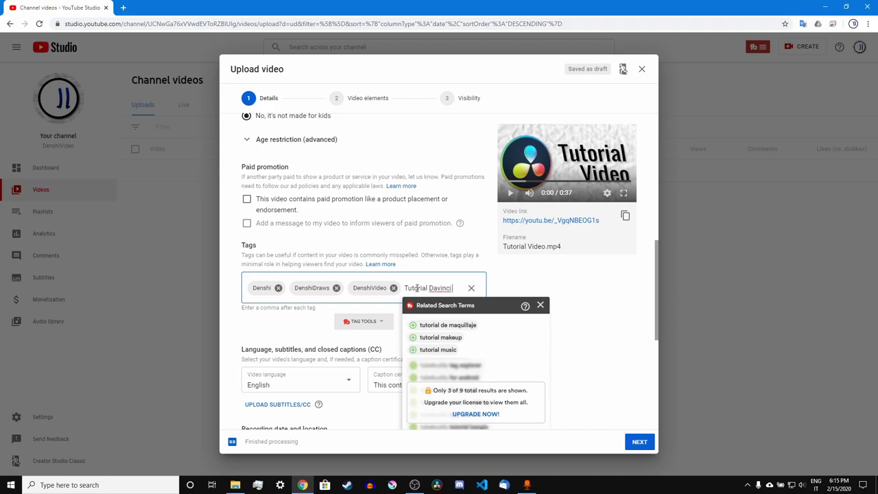
pyautogui.write(' Resolve,')
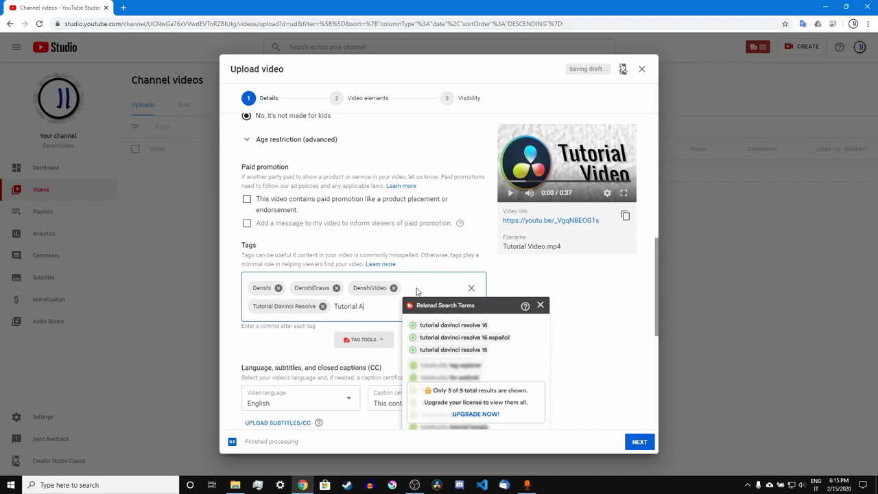
pyautogui.write('Tutorial Audacity,')
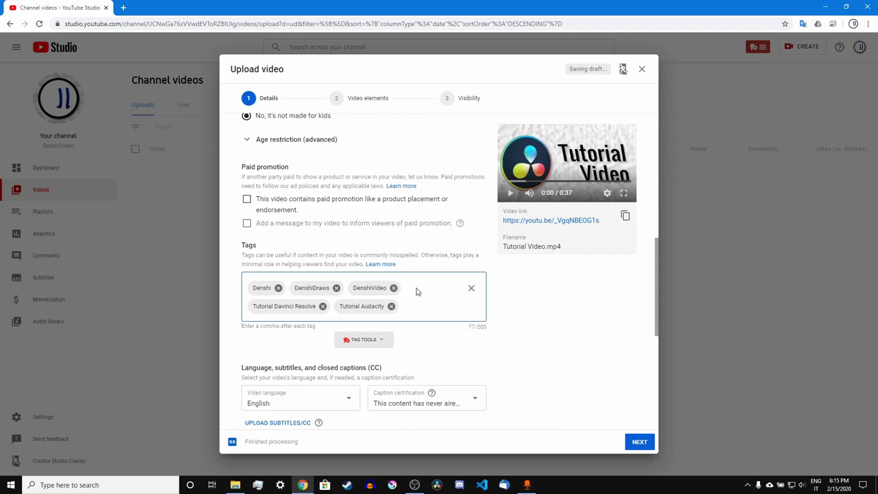
pyautogui.scroll(-5, 300, 255)
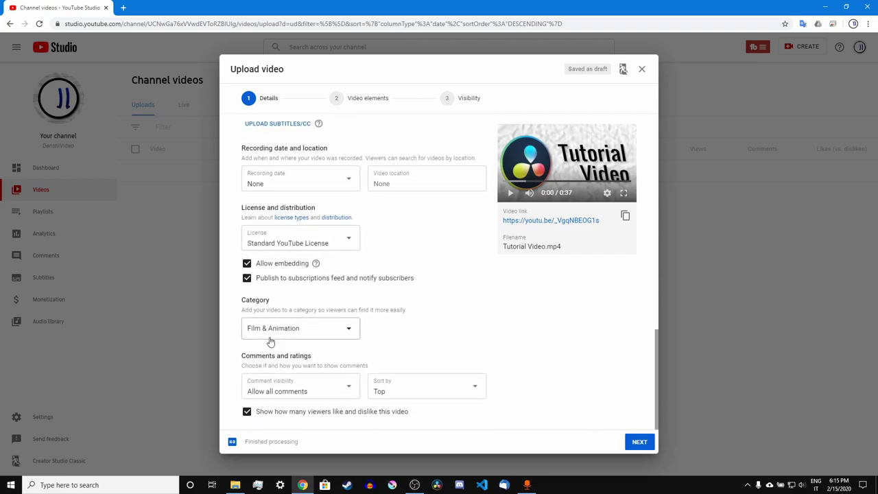
# - Choose Education as the video category and continue to Video elements
pyautogui.click(271, 334)
pyautogui.click(285, 297)
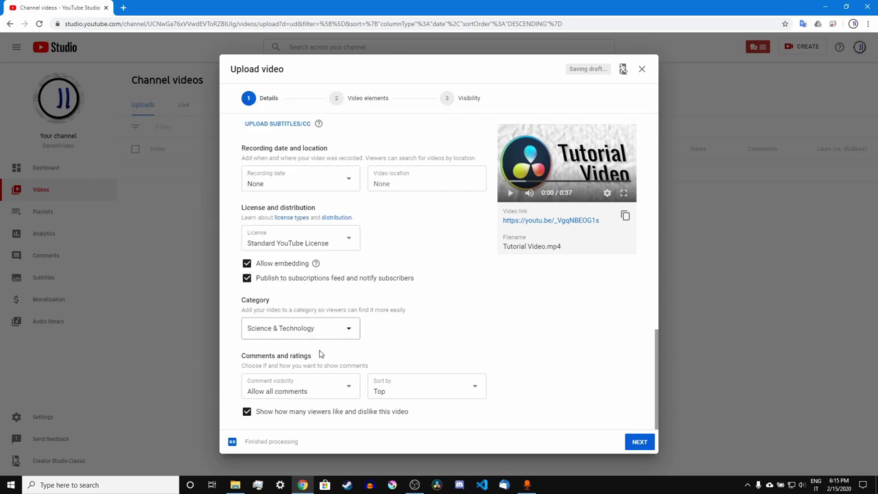
pyautogui.scroll(3, 603, 203)
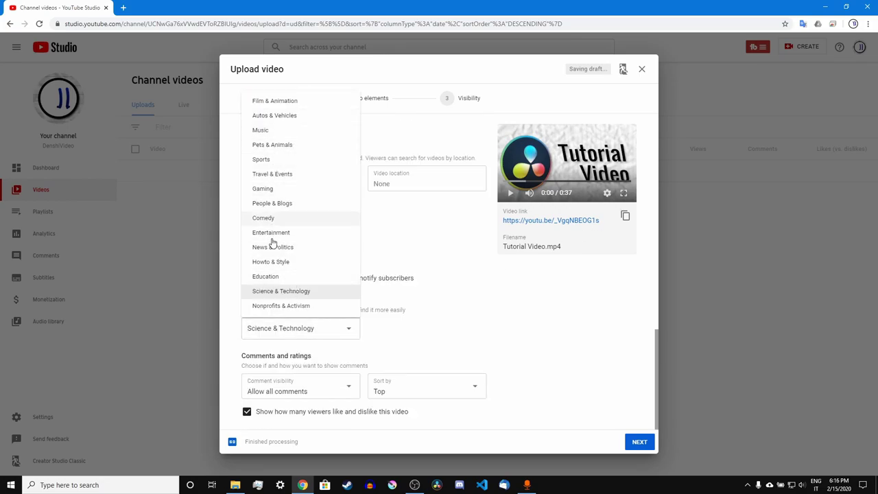
pyautogui.click(273, 277)
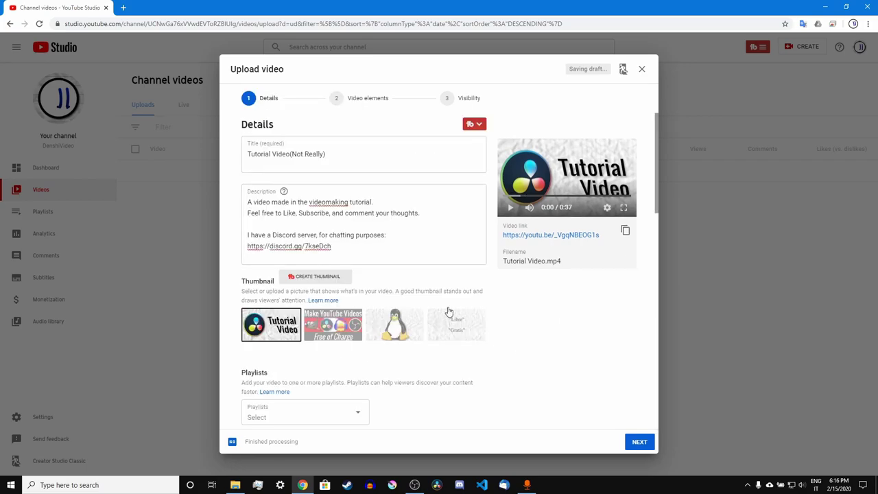
pyautogui.click(639, 441)
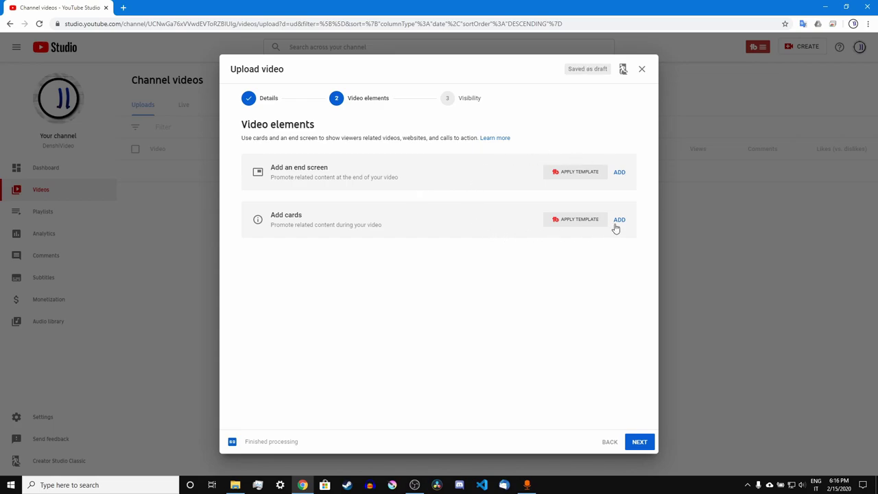
# - Publish 'Tutorial Video(Not Really)' as Unlisted and close the Video published confirmation
pyautogui.click(640, 442)
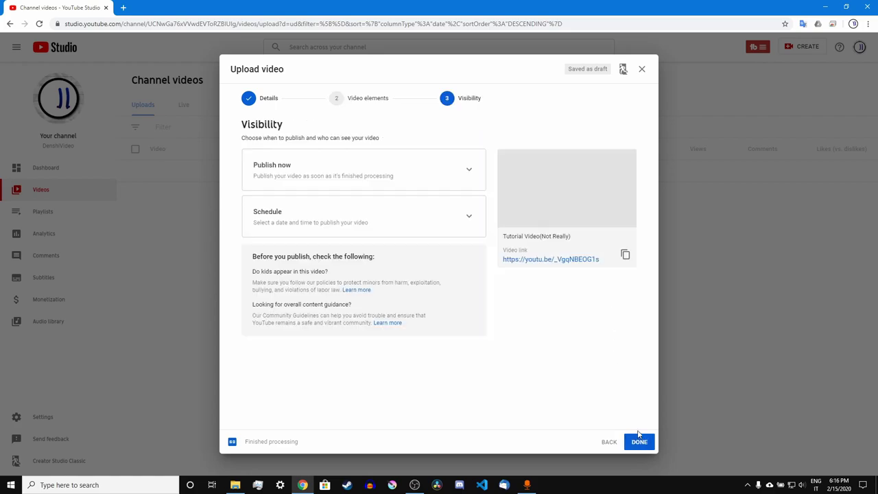
pyautogui.click(365, 181)
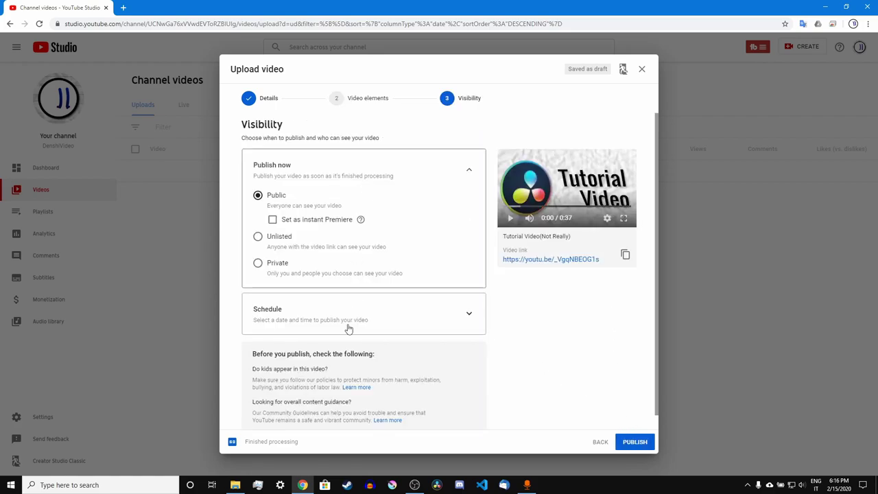
pyautogui.click(349, 327)
pyautogui.click(348, 172)
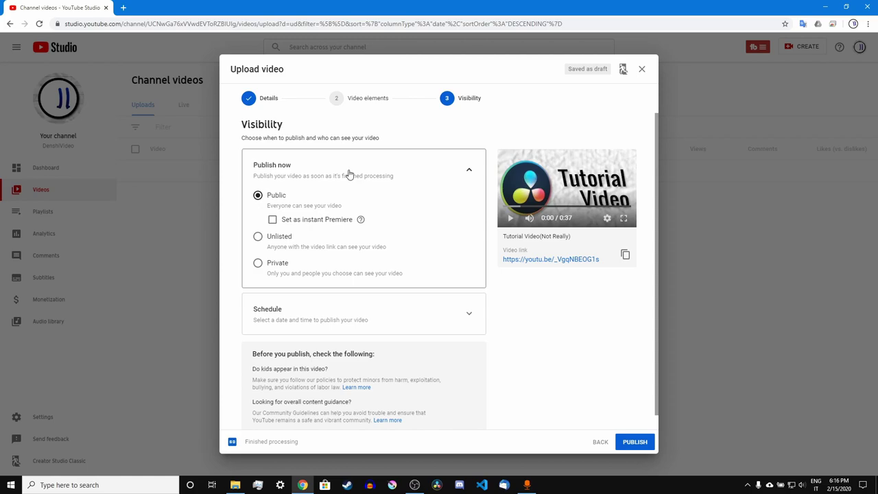
pyautogui.click(293, 240)
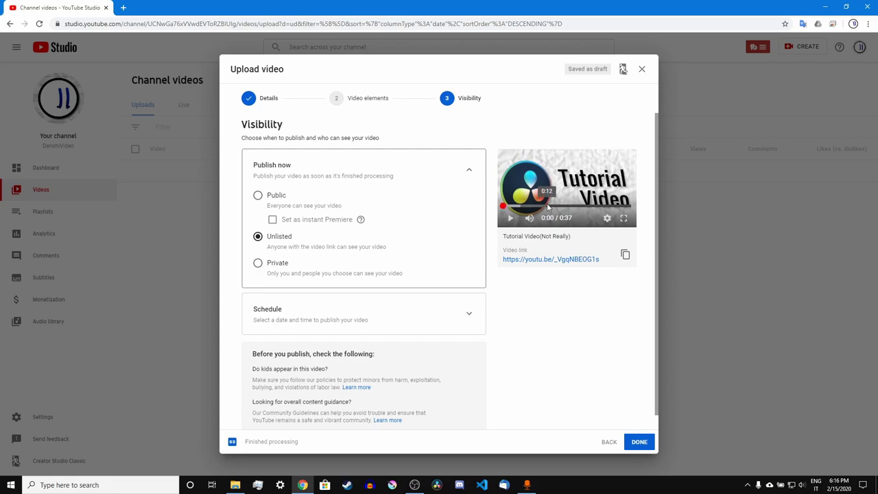
pyautogui.click(639, 442)
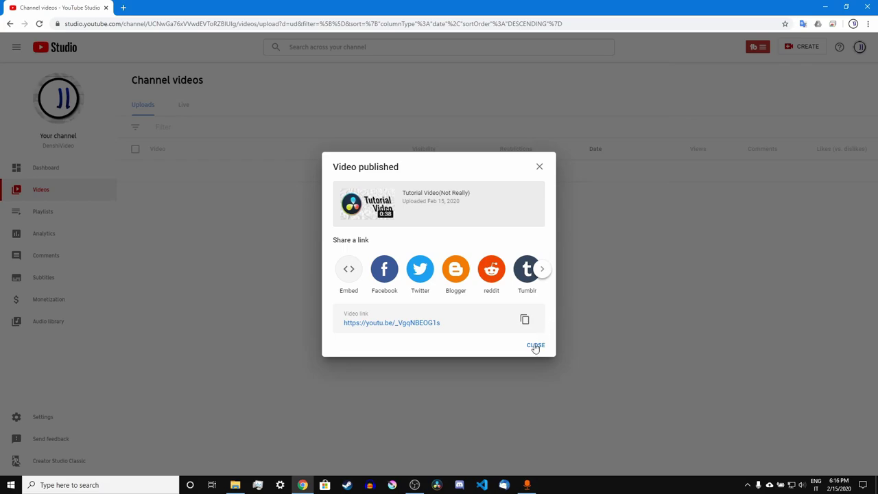
pyautogui.click(536, 346)
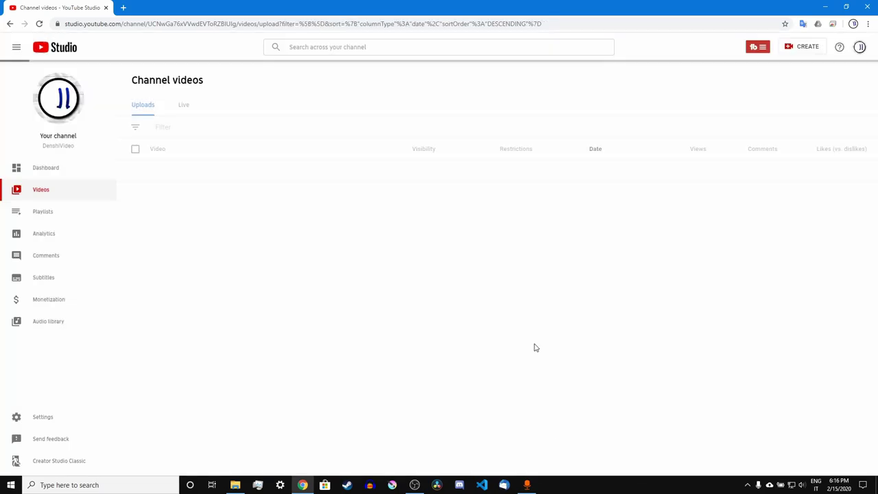